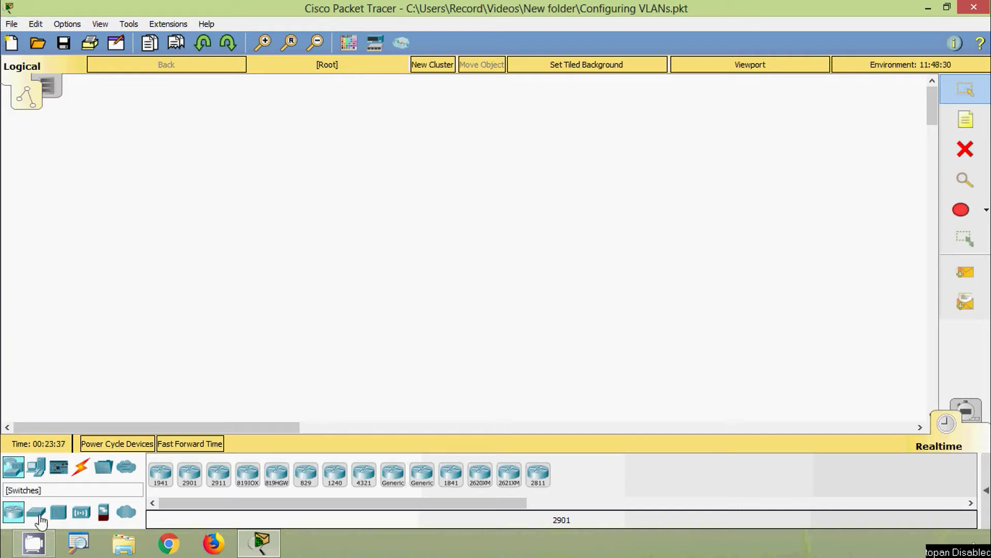
Place three 2960 switches in a triangle on the empty workspace, one above and two below
{"action": "left_click", "coordinate": [40, 516]}
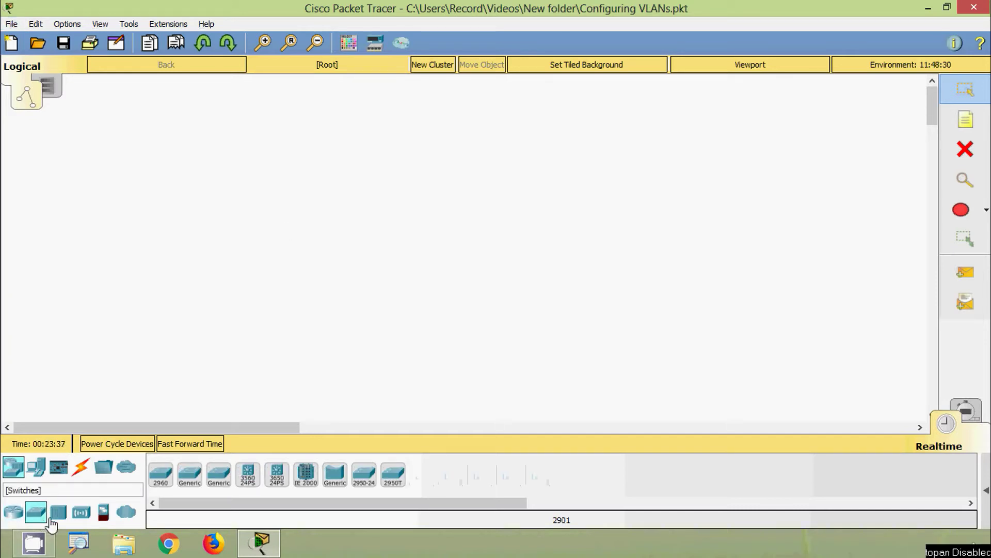
{"action": "left_click", "coordinate": [162, 478]}
{"action": "left_click", "coordinate": [616, 150]}
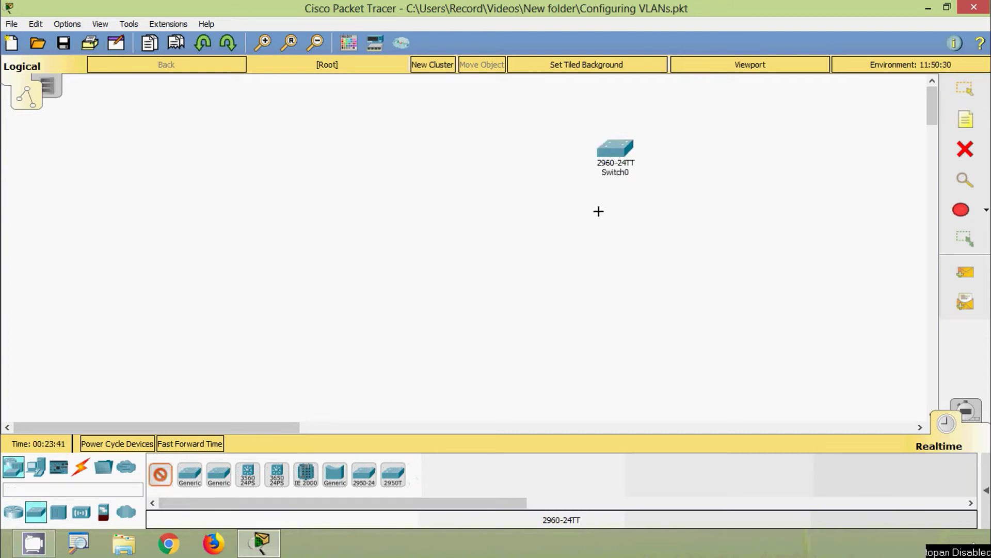
{"action": "left_click", "coordinate": [486, 242]}
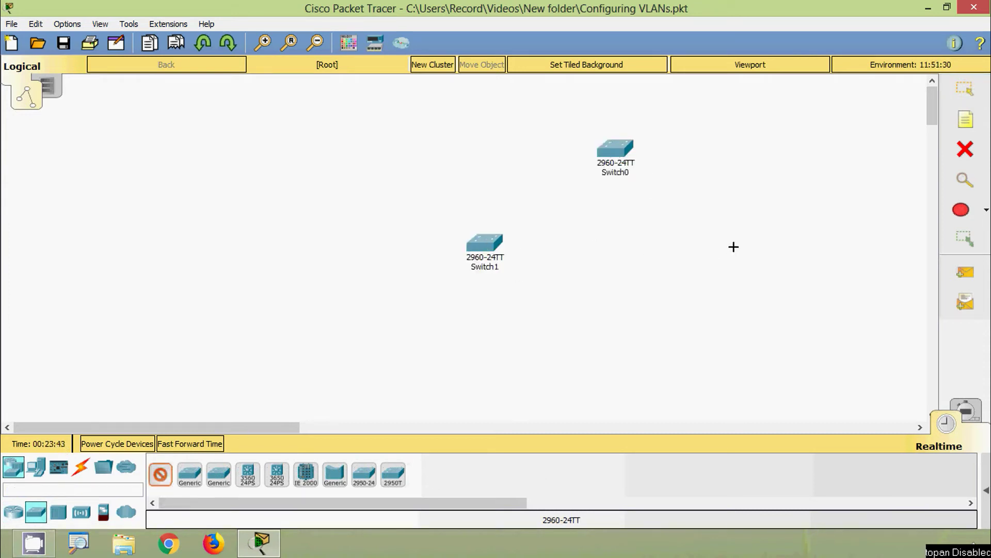
{"action": "left_click", "coordinate": [724, 250]}
Add six generic PCs to the workspace, three outside Switch1 and three outside Switch2
{"action": "left_click", "coordinate": [36, 466]}
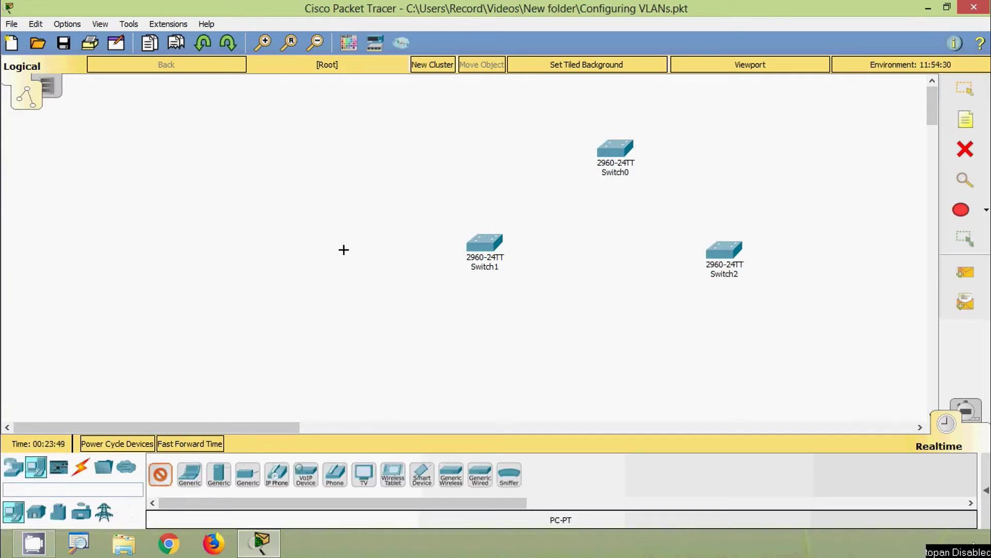
{"action": "left_click", "coordinate": [311, 247]}
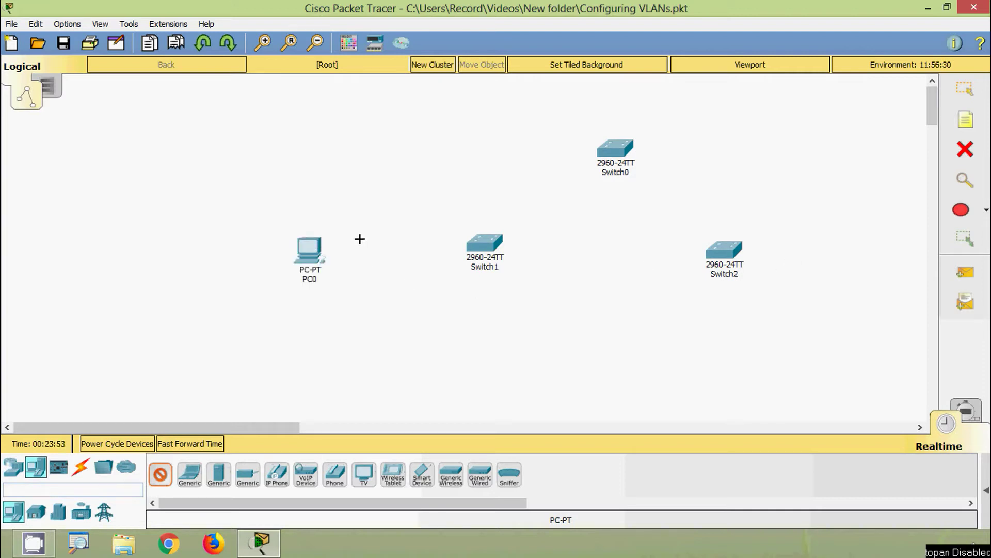
{"action": "left_click", "coordinate": [846, 247]}
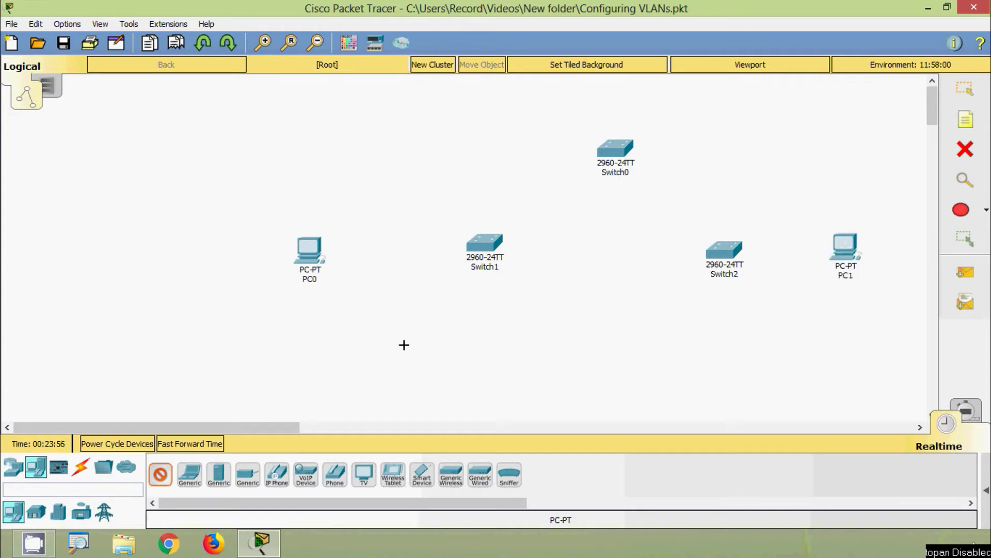
{"action": "left_click", "coordinate": [295, 336]}
{"action": "left_click", "coordinate": [847, 328]}
{"action": "left_click", "coordinate": [289, 396]}
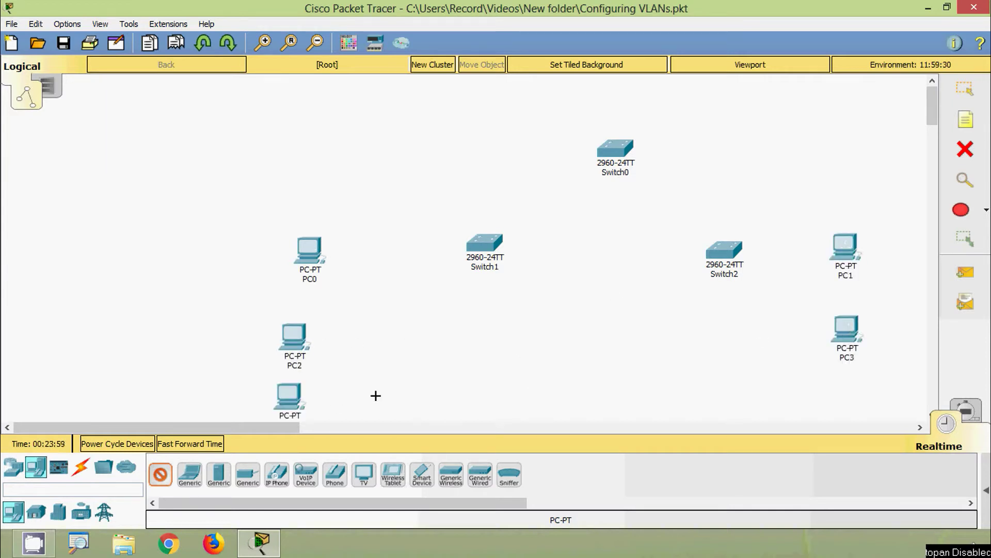
{"action": "left_click", "coordinate": [844, 401]}
{"action": "key", "text": "Escape"}
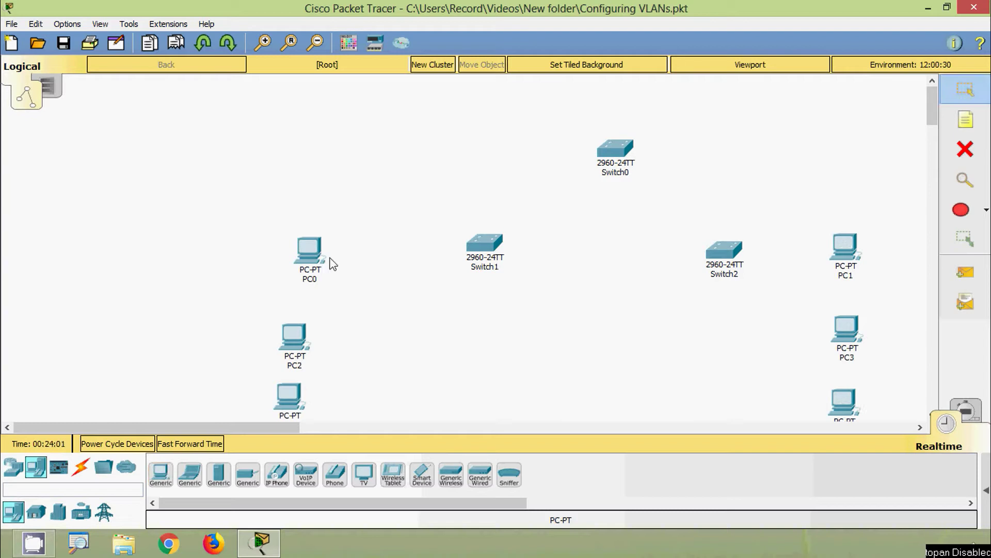
Rearrange the PCs so PC0, PC2 and PC4 fan out around Switch1 and PC1, PC3 and PC5 around Switch2
{"action": "left_click_drag", "start_coordinate": [307, 278], "coordinate": [304, 206]}
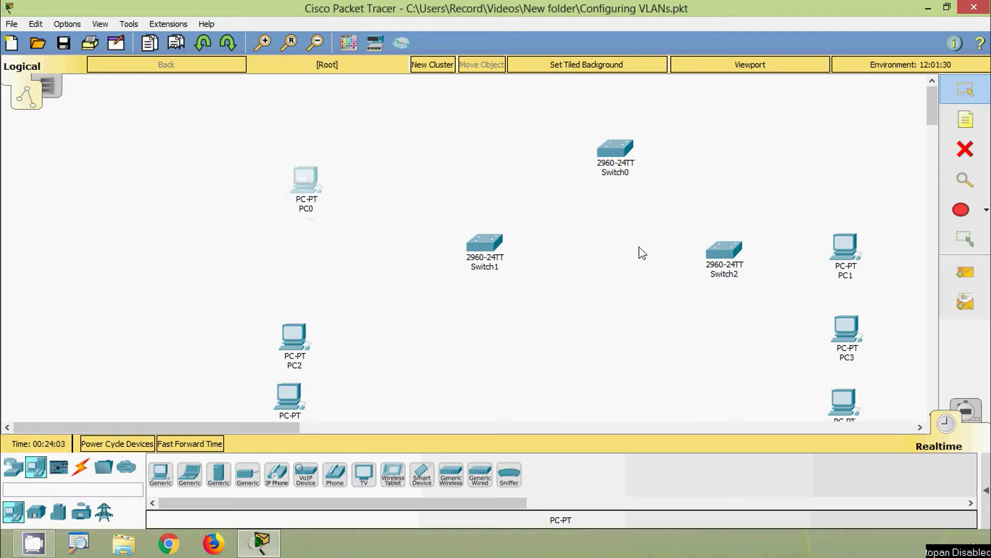
{"action": "left_click_drag", "start_coordinate": [839, 251], "coordinate": [806, 183]}
{"action": "left_click_drag", "start_coordinate": [307, 186], "coordinate": [372, 191]}
{"action": "left_click_drag", "start_coordinate": [286, 344], "coordinate": [271, 259]}
{"action": "left_click_drag", "start_coordinate": [840, 341], "coordinate": [883, 255]}
{"action": "left_click_drag", "start_coordinate": [289, 395], "coordinate": [371, 319]}
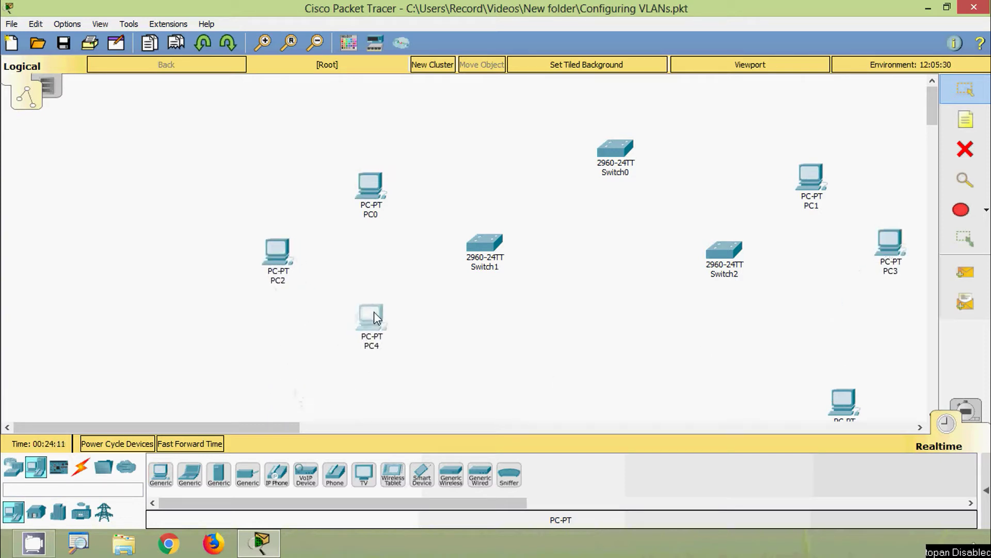
{"action": "left_click", "coordinate": [851, 404]}
{"action": "left_click_drag", "start_coordinate": [851, 404], "coordinate": [822, 305]}
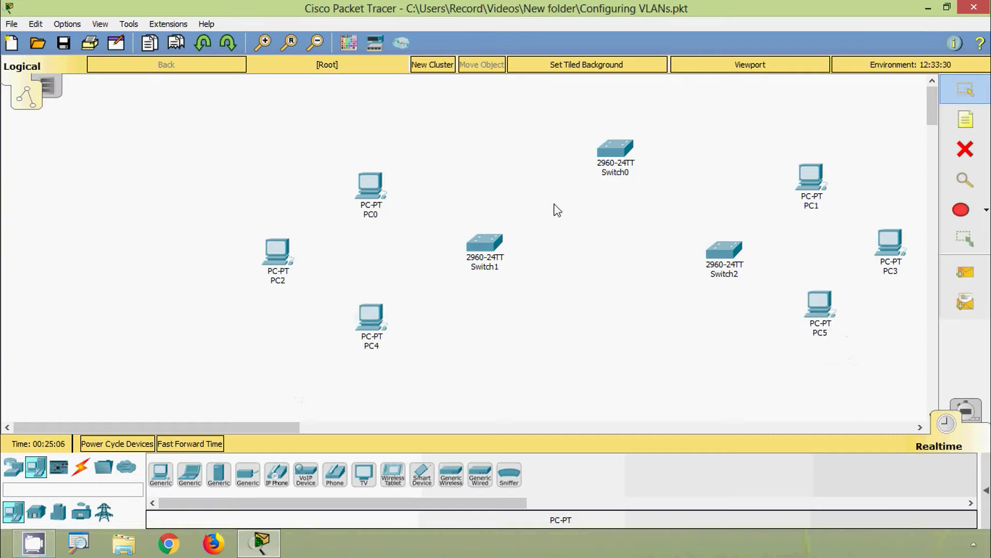
Rename Switch0 as S1, Switch1 as S2 and Switch2 as S3
{"action": "left_click", "coordinate": [615, 173]}
{"action": "left_click_drag", "start_coordinate": [633, 173], "coordinate": [603, 177]}
{"action": "type", "text": "1"}
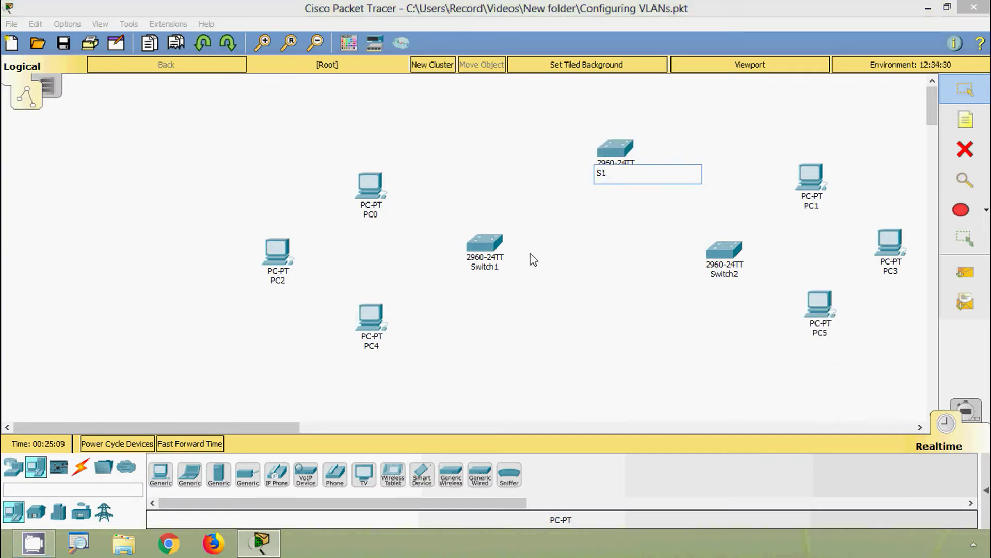
{"action": "left_click", "coordinate": [490, 268]}
{"action": "left_click_drag", "start_coordinate": [496, 267], "coordinate": [472, 270]}
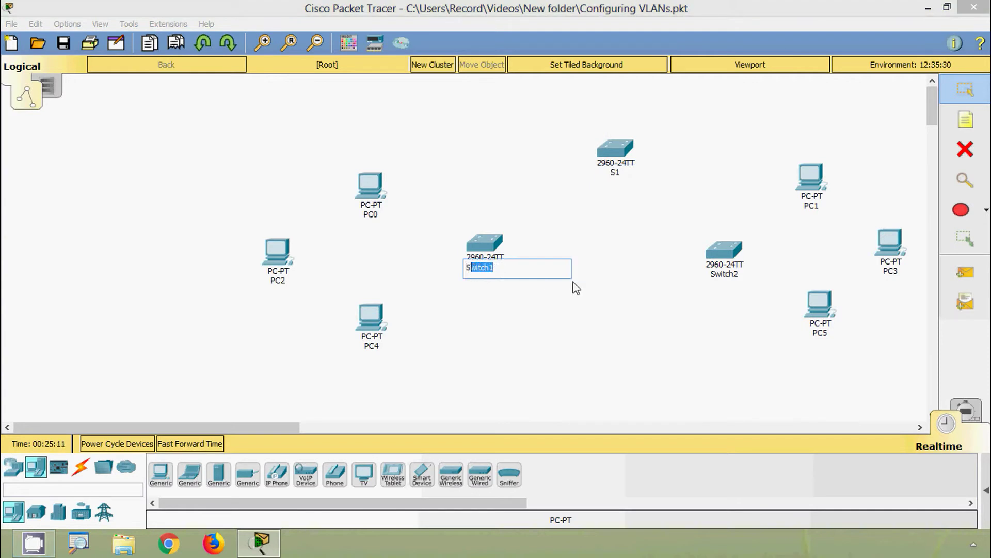
{"action": "type", "text": "2"}
{"action": "left_click", "coordinate": [726, 274]}
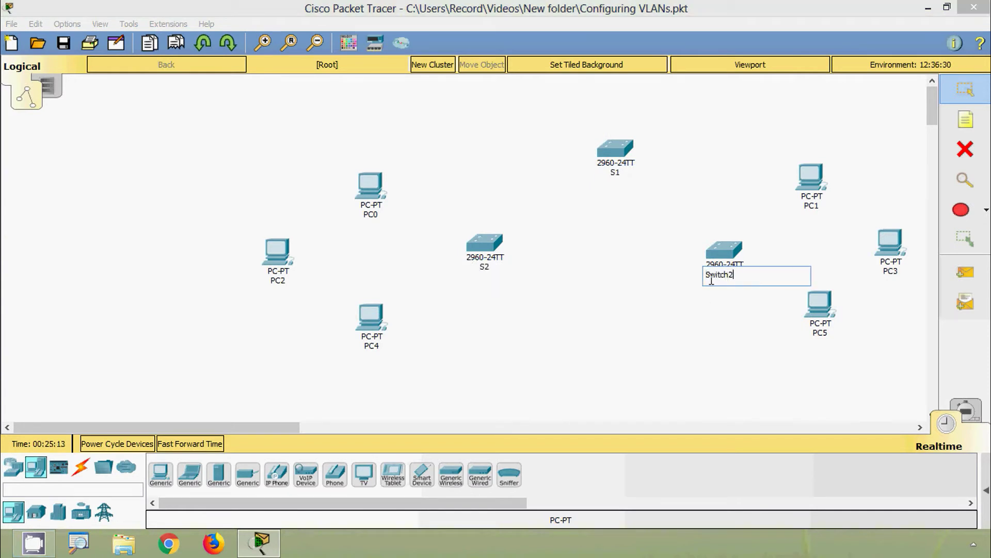
{"action": "left_click", "coordinate": [712, 278], "text": "shift"}
{"action": "type", "text": "3"}
{"action": "key", "text": "Return"}
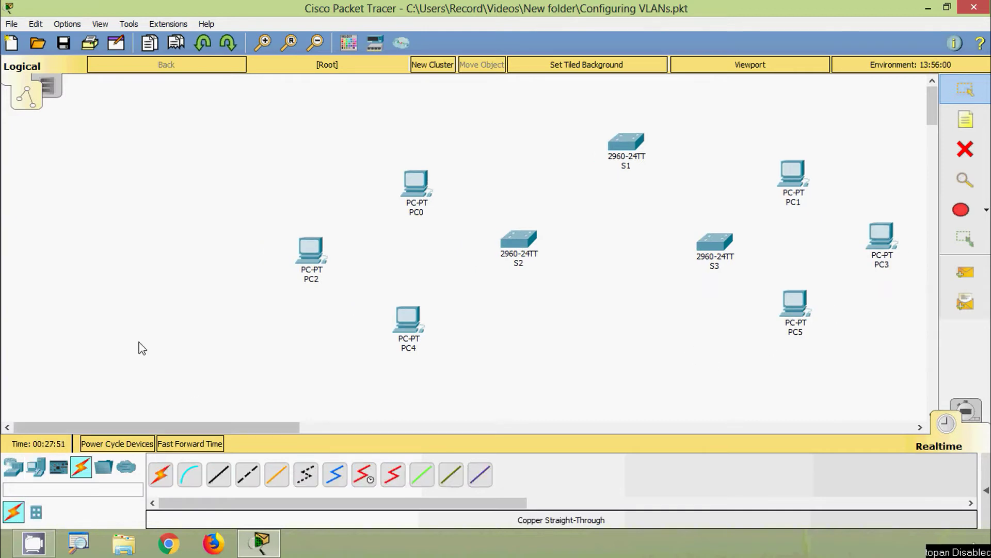
Connect FastEthernet0/1 on S2 to FastEthernet0 on PC0 with a copper straight-through cable
{"action": "left_click", "coordinate": [221, 478]}
{"action": "left_click", "coordinate": [522, 239]}
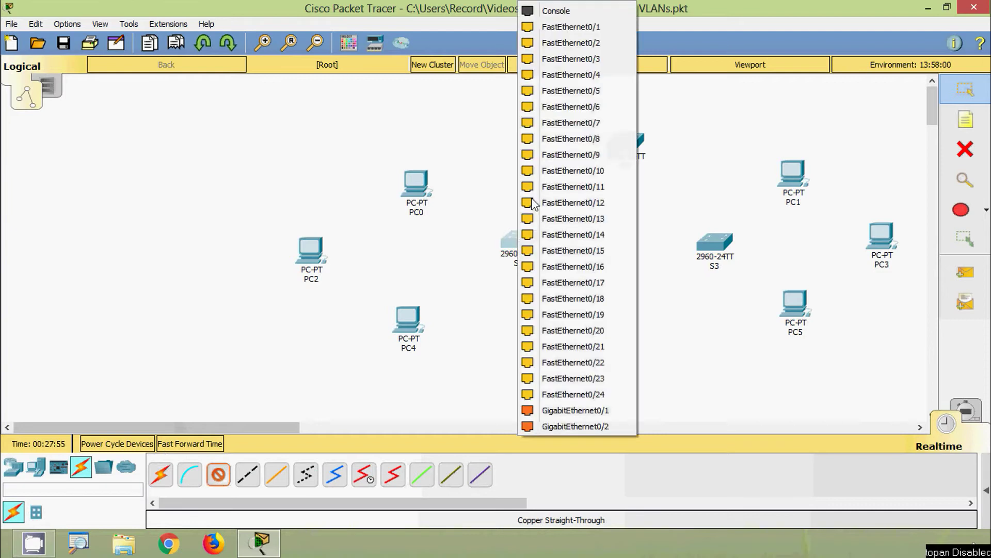
{"action": "left_click", "coordinate": [568, 26]}
{"action": "left_click", "coordinate": [415, 180]}
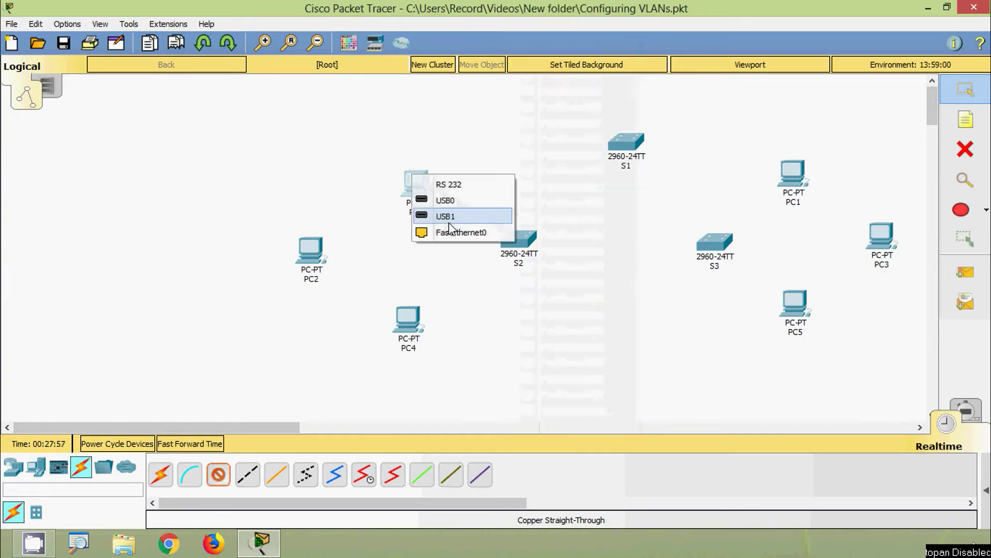
{"action": "left_click", "coordinate": [453, 232]}
Connect FastEthernet0/9 on S2 to FastEthernet0 on PC2 with a straight-through cable
{"action": "left_click", "coordinate": [518, 238]}
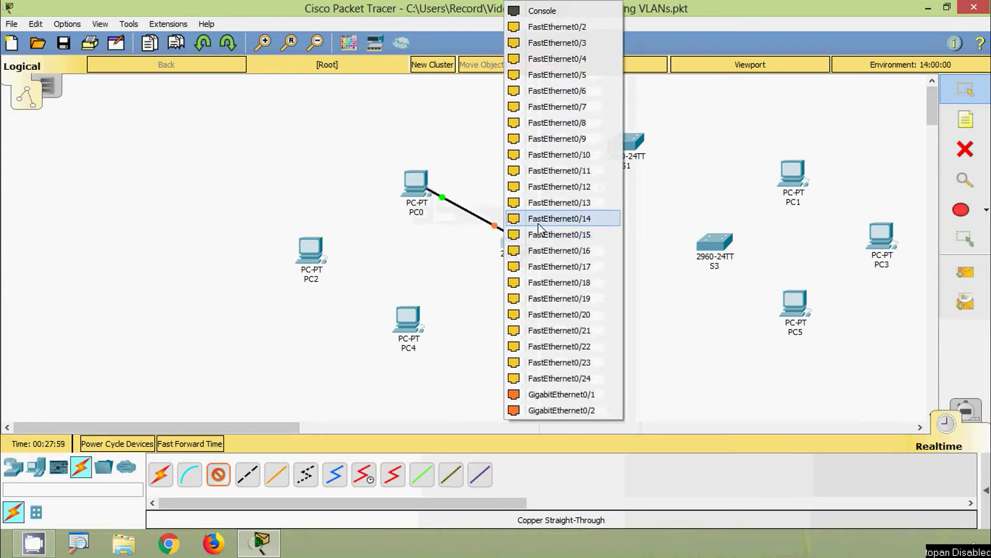
{"action": "left_click", "coordinate": [557, 141]}
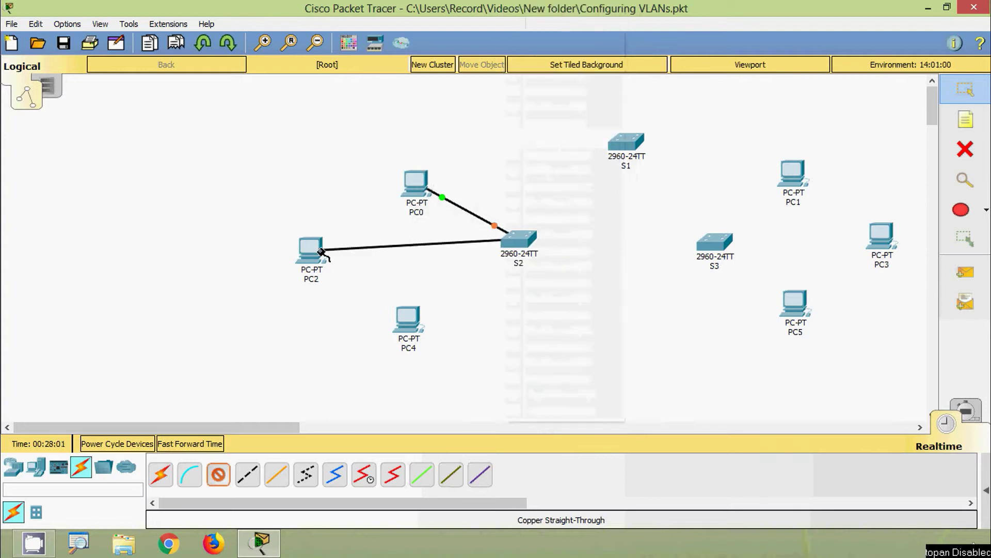
{"action": "left_click", "coordinate": [321, 252]}
{"action": "left_click", "coordinate": [346, 305]}
Connect FastEthernet0/17 on S2 to FastEthernet0 on PC4 with a straight-through cable
{"action": "left_click", "coordinate": [510, 246]}
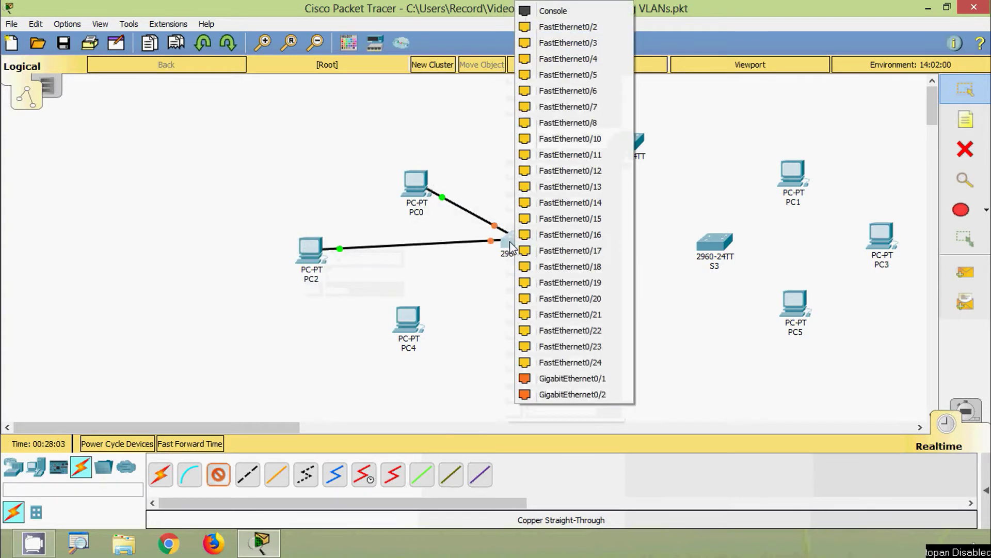
{"action": "left_click", "coordinate": [564, 251]}
{"action": "left_click", "coordinate": [407, 316]}
{"action": "left_click", "coordinate": [439, 374]}
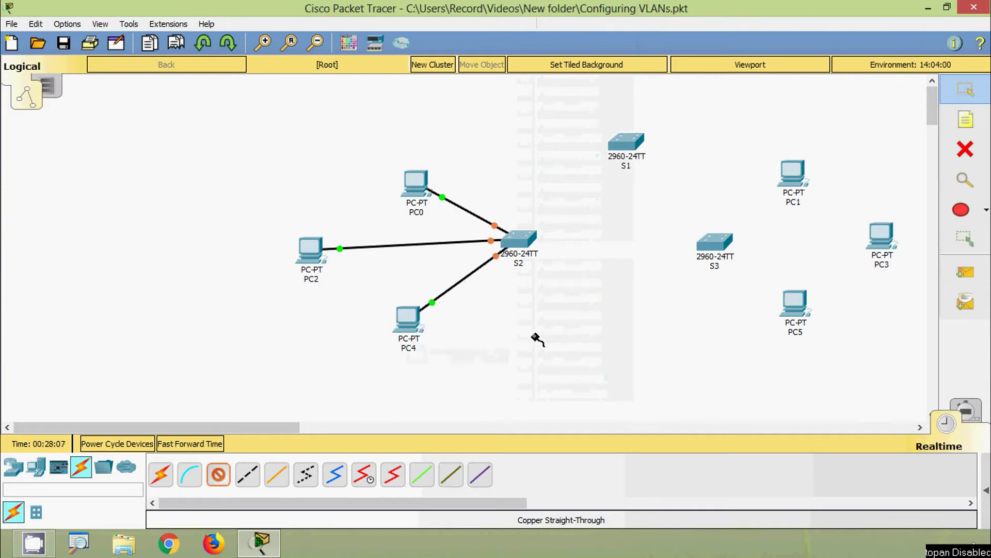
Connect FastEthernet0/1 on S3 to FastEthernet0 on PC1 with a straight-through cable
{"action": "left_click", "coordinate": [715, 245]}
{"action": "left_click", "coordinate": [785, 26]}
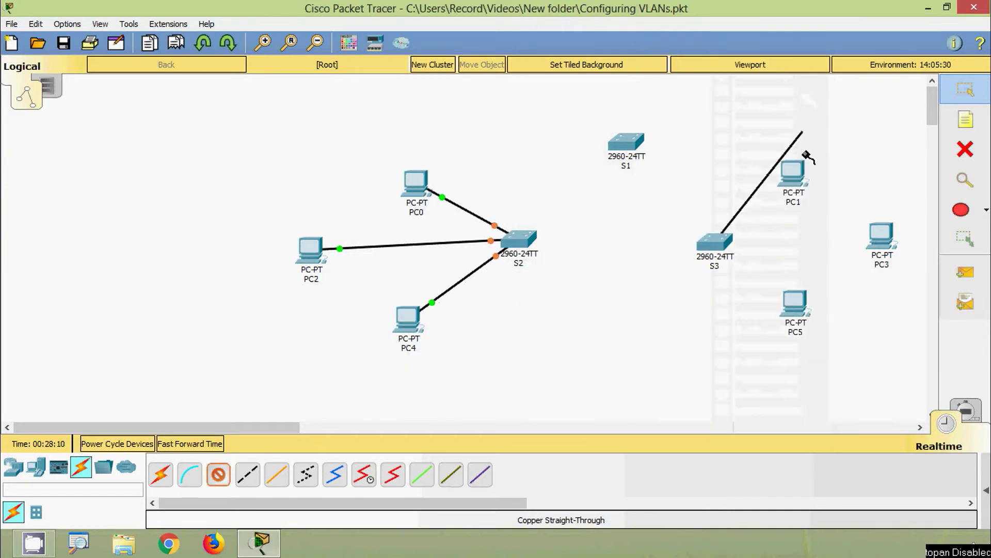
{"action": "left_click", "coordinate": [794, 178]}
{"action": "left_click", "coordinate": [826, 231]}
Connect FastEthernet0/9 on S3 to FastEthernet0 on PC3 with a straight-through cable
{"action": "left_click", "coordinate": [726, 246]}
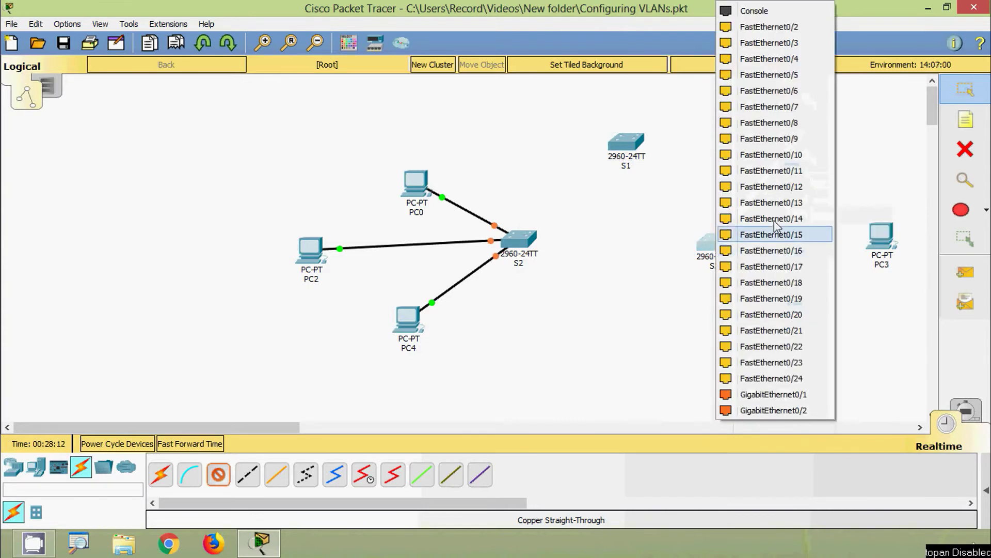
{"action": "left_click", "coordinate": [770, 138]}
{"action": "left_click", "coordinate": [881, 230]}
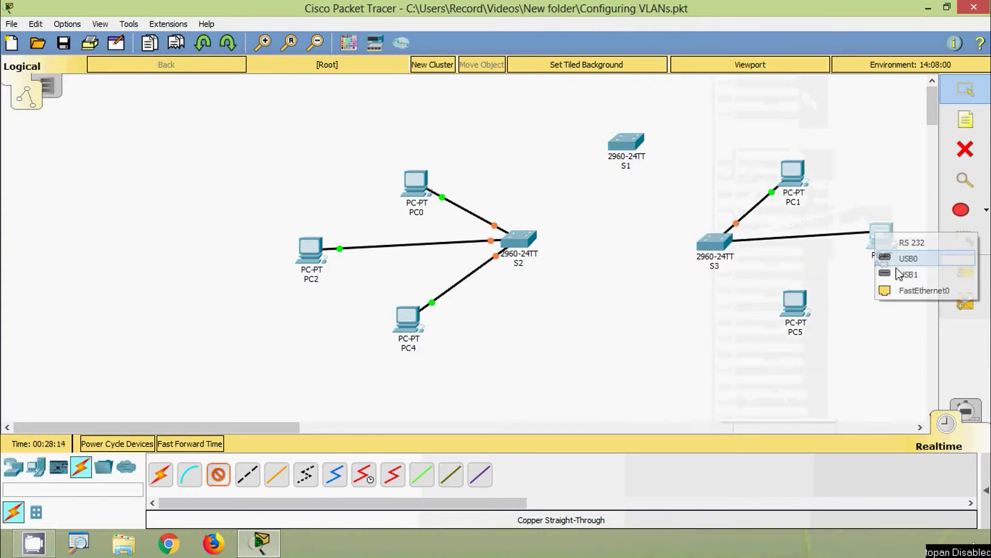
{"action": "left_click", "coordinate": [911, 290]}
Connect FastEthernet0/17 on S3 to FastEthernet0 on PC5 with a straight-through cable
{"action": "left_click", "coordinate": [718, 246]}
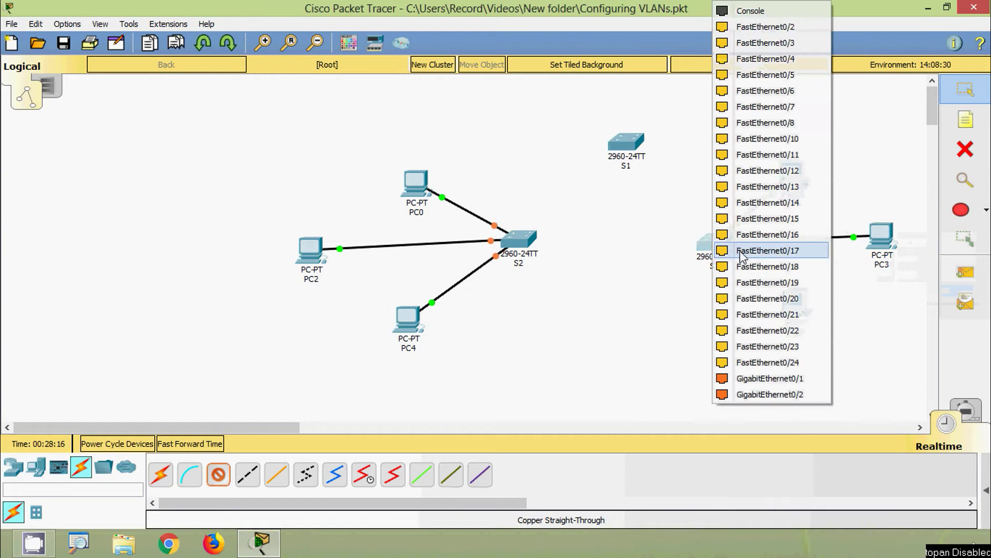
{"action": "left_click", "coordinate": [783, 252]}
{"action": "left_click", "coordinate": [805, 308]}
{"action": "left_click", "coordinate": [831, 362]}
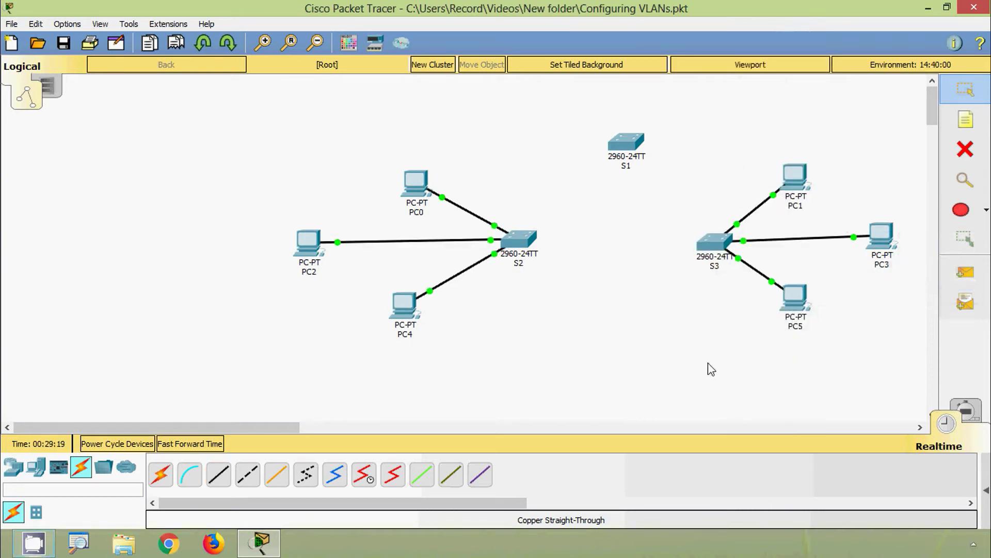
Add a note reading "Fa 0/1" beside the S2 end of the PC0 link
{"action": "left_click", "coordinate": [965, 120]}
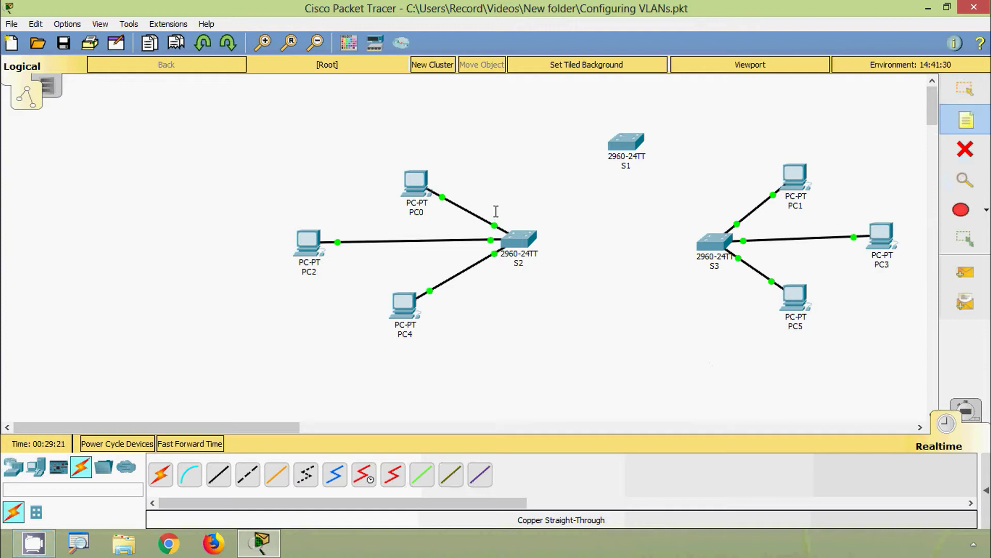
{"action": "left_click", "coordinate": [495, 211]}
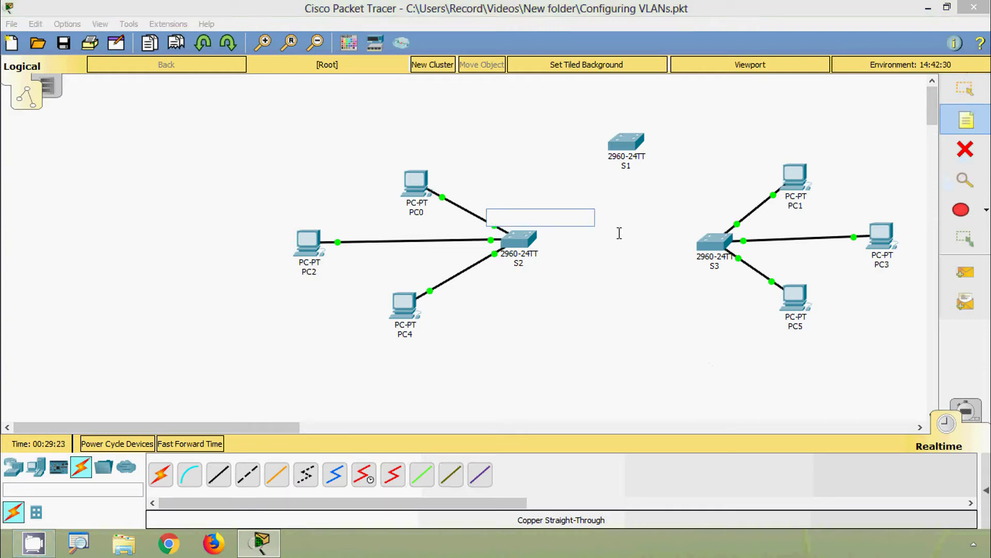
{"action": "type", "text": "Fa "}
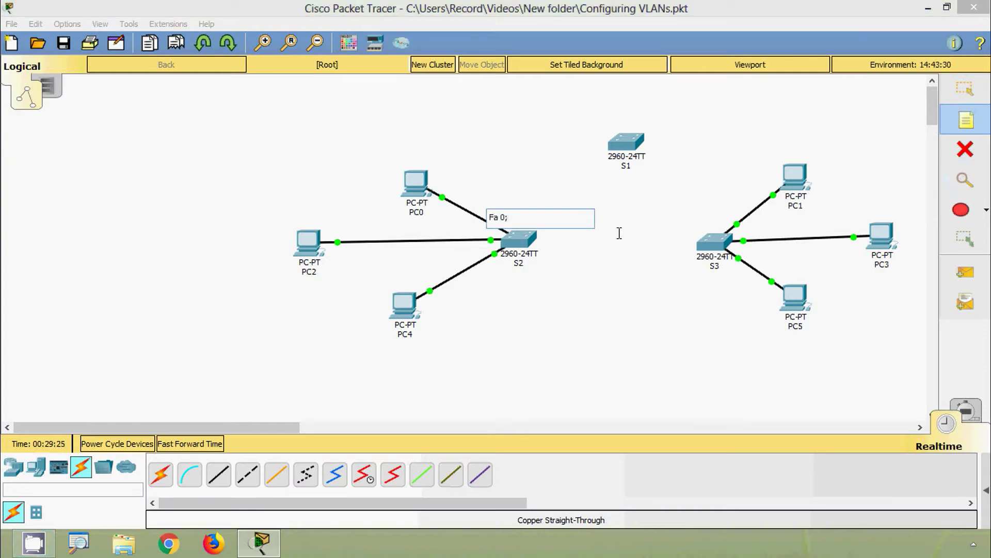
{"action": "type", "text": "0/1"}
{"action": "key", "text": "Escape"}
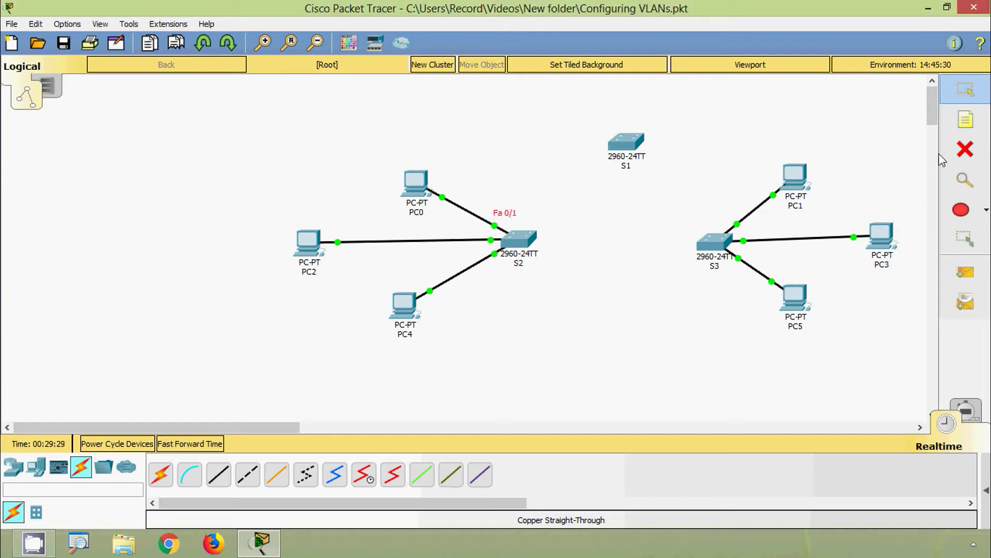
Add a note reading "Fa 0/9" at the S2 end of the PC2 link and shift it slightly away from the switch
{"action": "left_click", "coordinate": [965, 120]}
{"action": "left_click", "coordinate": [468, 232]}
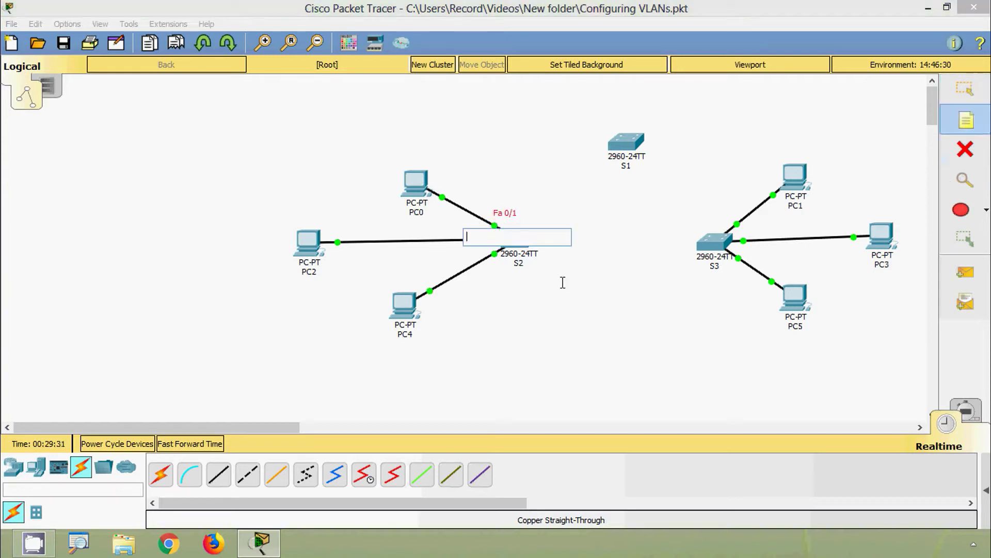
{"action": "type", "text": "Fa 0"}
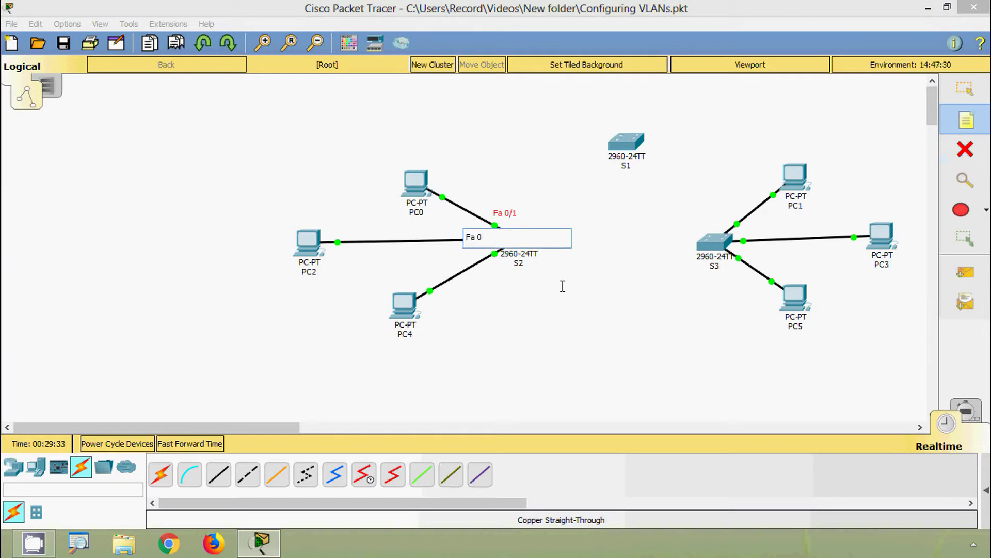
{"action": "type", "text": "/9"}
{"action": "key", "text": "Escape"}
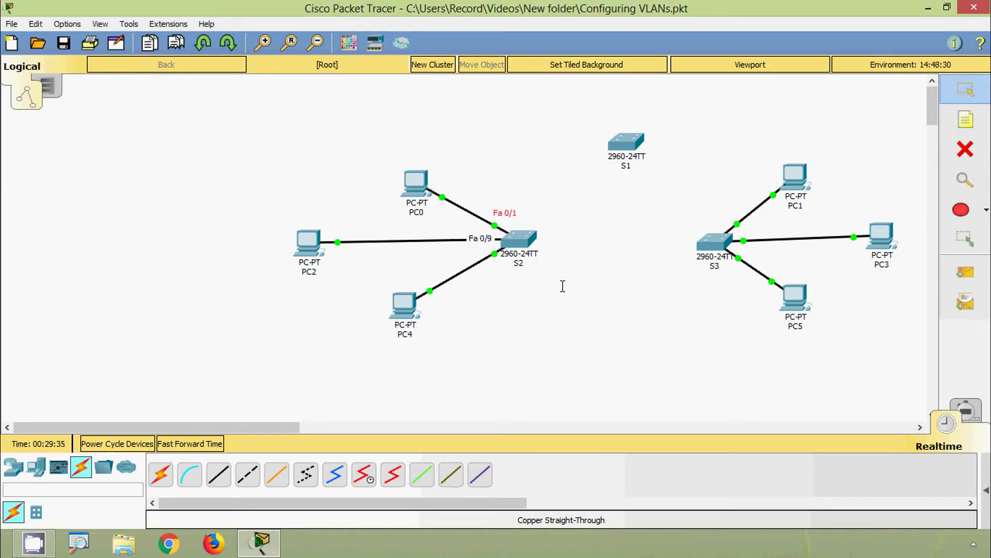
{"action": "left_click_drag", "start_coordinate": [486, 245], "coordinate": [473, 245]}
Add a note reading "Fa 0/17" at the S2 end of the PC4 link and shift it onto the cable
{"action": "left_click", "coordinate": [965, 120]}
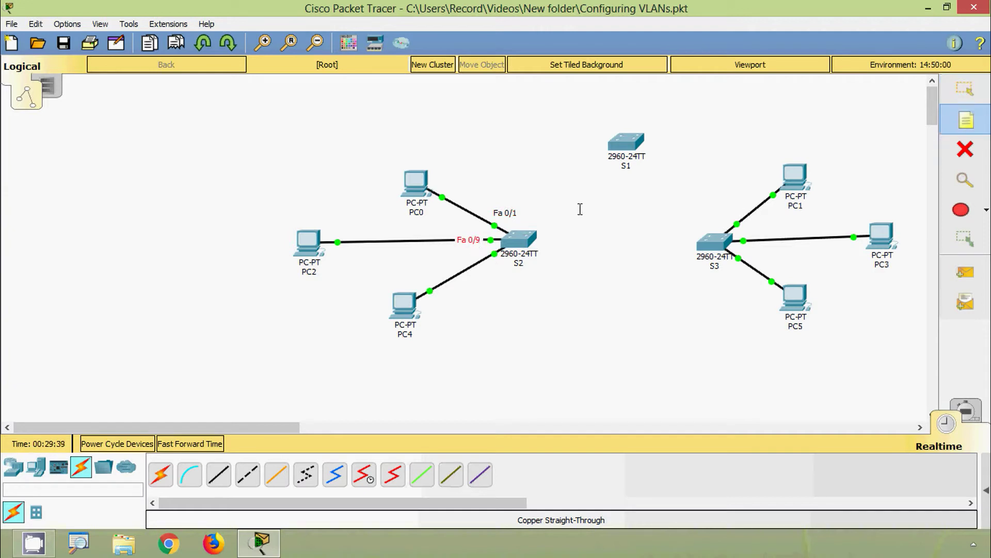
{"action": "left_click", "coordinate": [471, 266]}
{"action": "type", "text": "Fa 0/"}
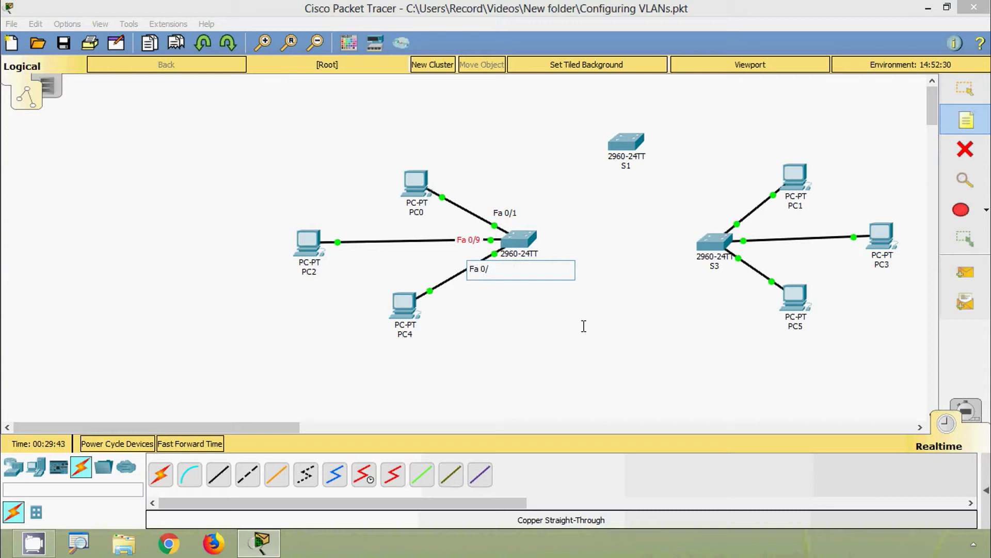
{"action": "type", "text": "16"}
{"action": "key", "text": "BackSpace"}
{"action": "key", "text": "Escape"}
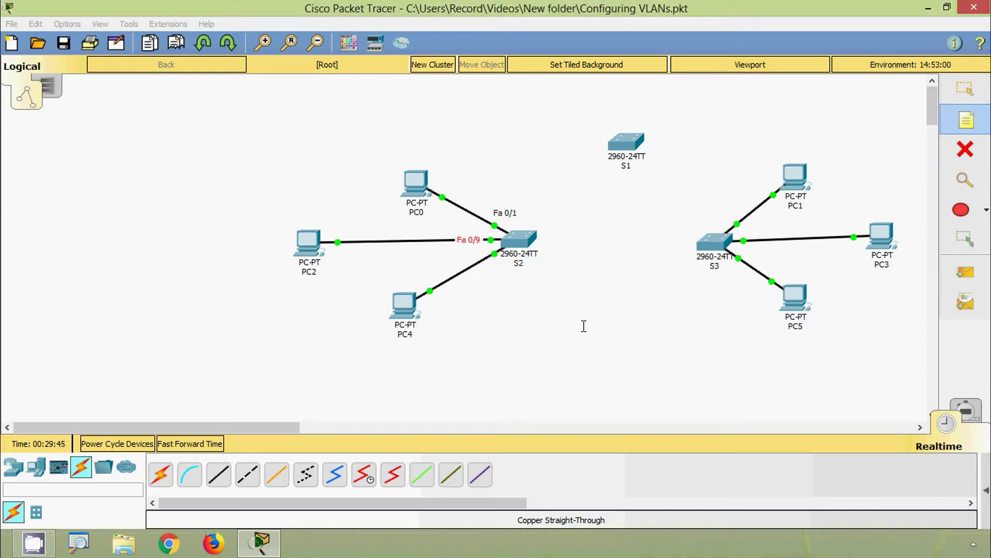
{"action": "left_click_drag", "start_coordinate": [488, 271], "coordinate": [475, 265]}
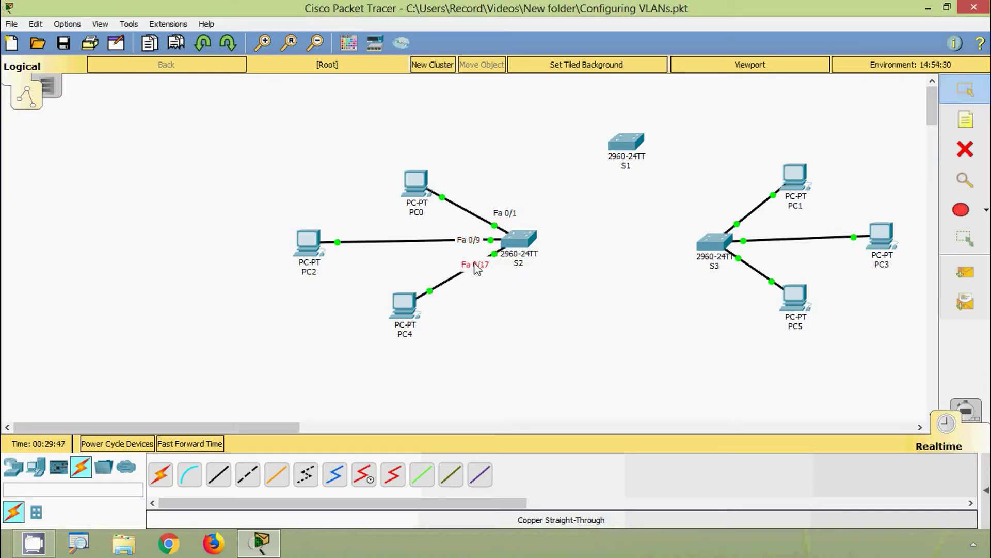
Shift the S2 "Fa 0/1" note closer to its cable and place a copy at the S3 end of the PC1 link
{"action": "left_click_drag", "start_coordinate": [506, 214], "coordinate": [493, 215]}
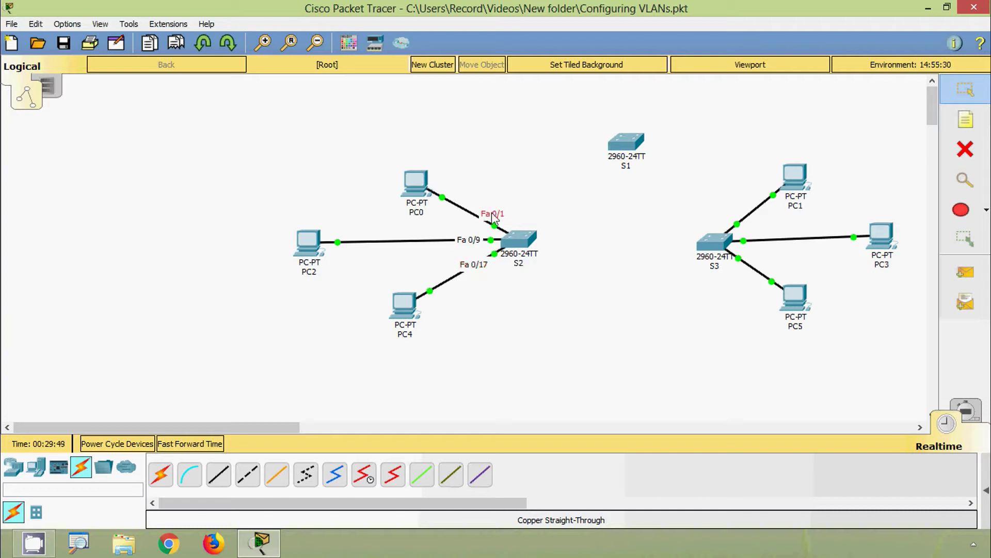
{"action": "key", "text": "ctrl+v"}
{"action": "left_click_drag", "start_coordinate": [490, 183], "coordinate": [731, 213]}
Copy the "Fa 0/9" and "Fa 0/17" notes from S2 to the S3 ends of the PC3 and PC5 links
{"action": "left_click_drag", "start_coordinate": [467, 240], "coordinate": [463, 243]}
{"action": "key", "text": "ctrl+c"}
{"action": "key", "text": "ctrl+v"}
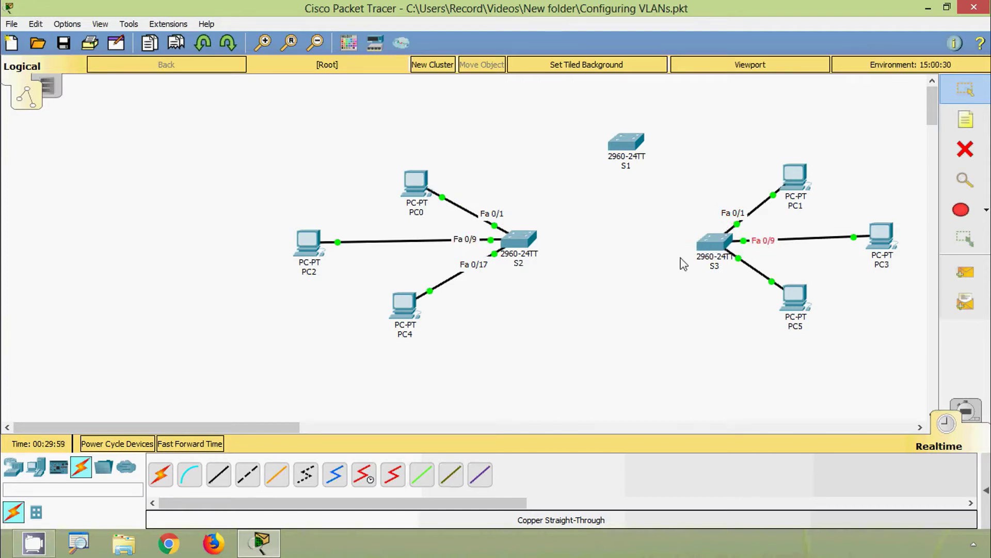
{"action": "left_click_drag", "start_coordinate": [481, 268], "coordinate": [475, 267]}
{"action": "key", "text": "ctrl+c"}
{"action": "key", "text": "ctrl+v"}
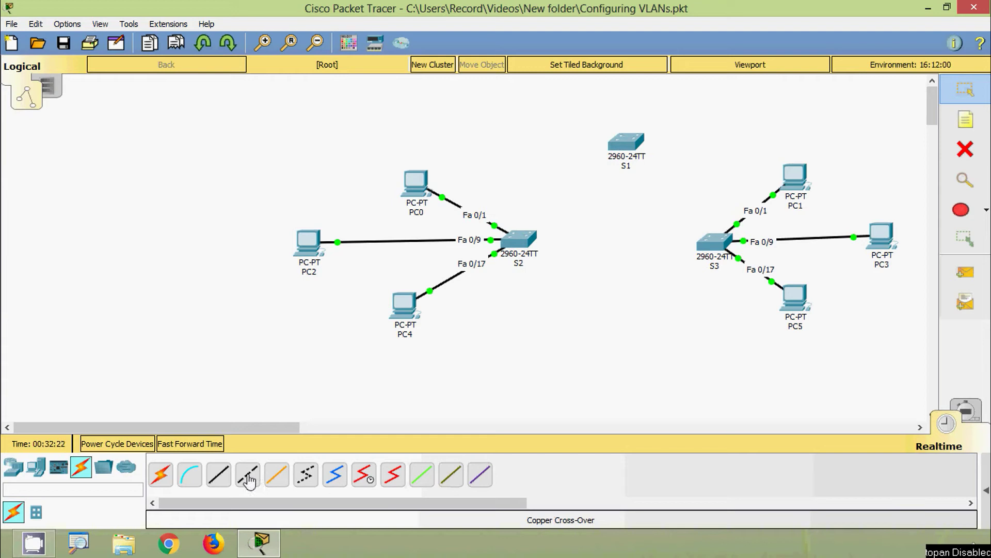
Connect GigabitEthernet0/1 on S1 to GigabitEthernet0/1 on S2 with a copper cross-over cable
{"action": "left_click", "coordinate": [248, 477]}
{"action": "left_click", "coordinate": [626, 142]}
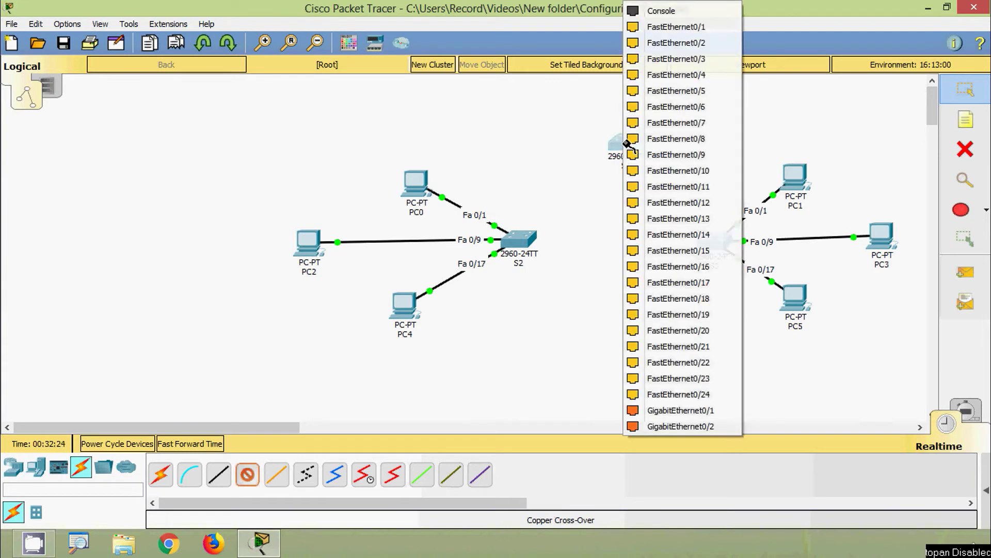
{"action": "left_click", "coordinate": [664, 405]}
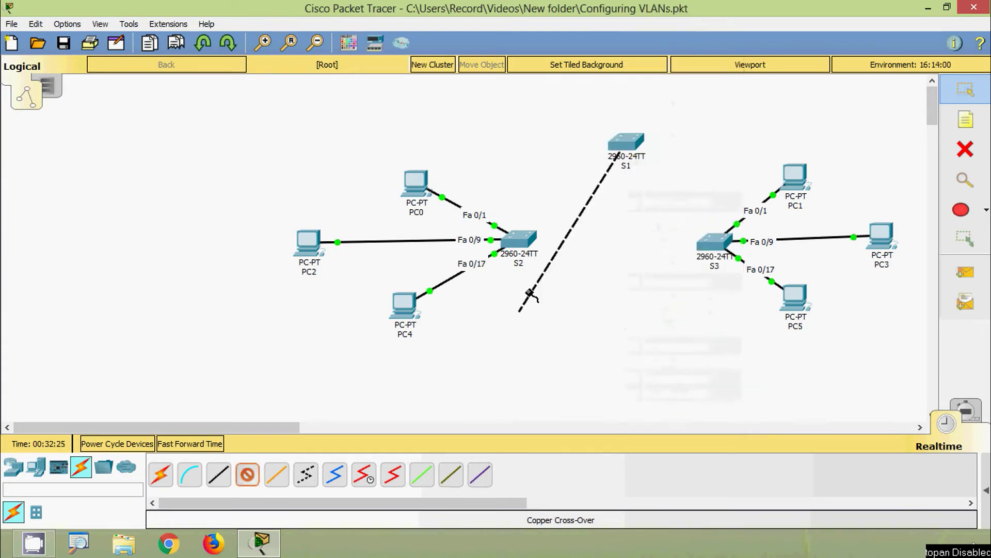
{"action": "left_click", "coordinate": [518, 239]}
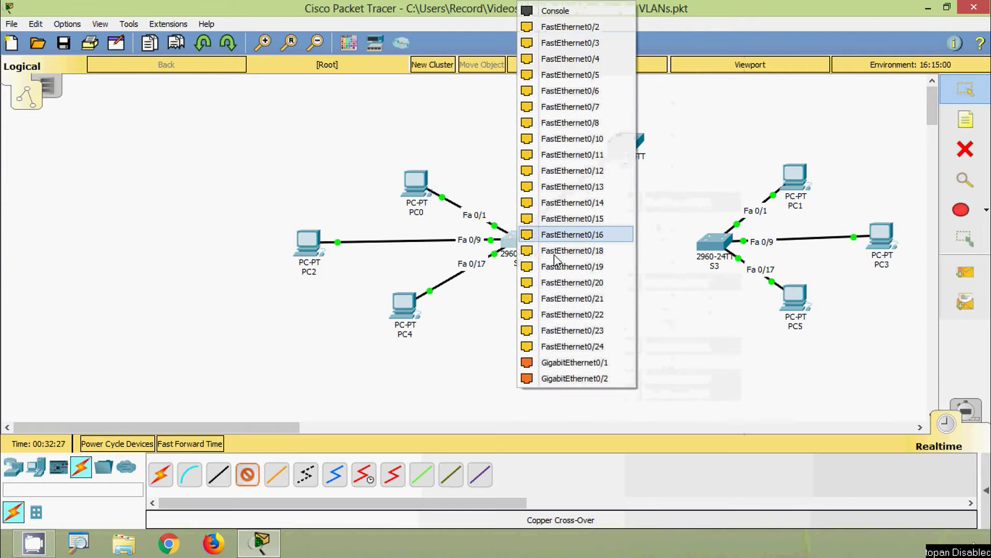
{"action": "left_click", "coordinate": [569, 352]}
Connect GigabitEthernet0/2 on S1 to GigabitEthernet0/2 on S3 with a copper cross-over cable
{"action": "left_click", "coordinate": [623, 142]}
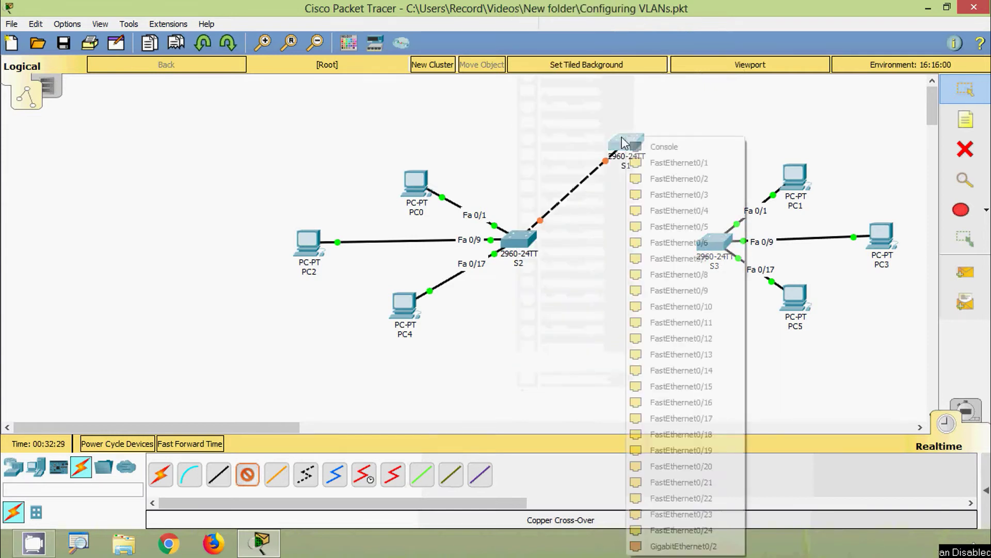
{"action": "key", "text": "Escape"}
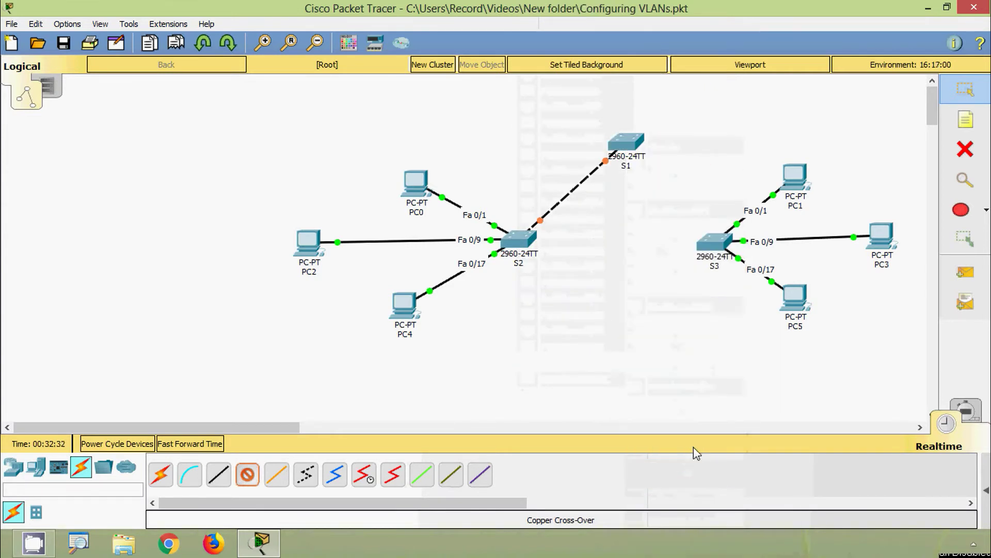
{"action": "left_click", "coordinate": [710, 240]}
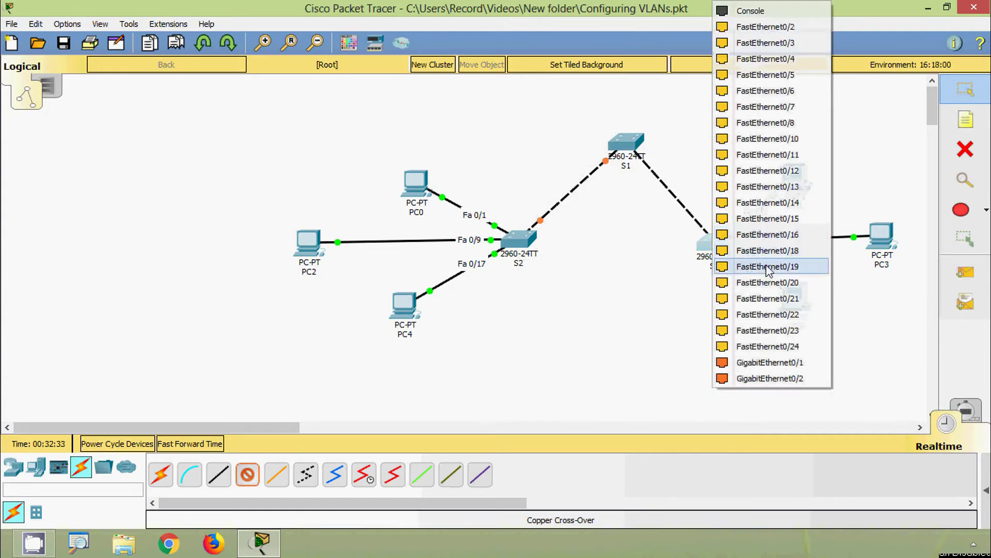
{"action": "left_click", "coordinate": [769, 362]}
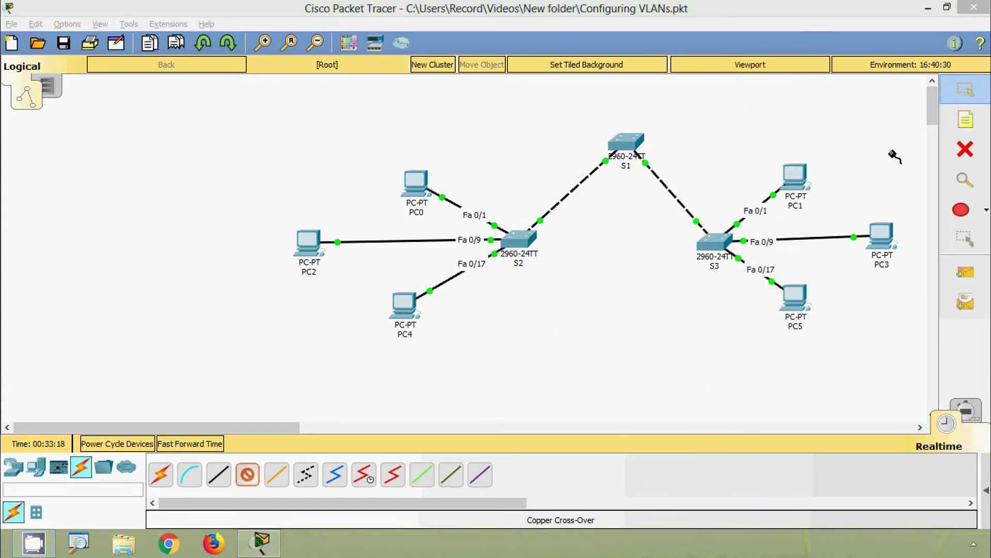
Add a note reading "G 0/1" at the S1 end of the S1–S2 link and shift it onto the cable
{"action": "left_click", "coordinate": [965, 120]}
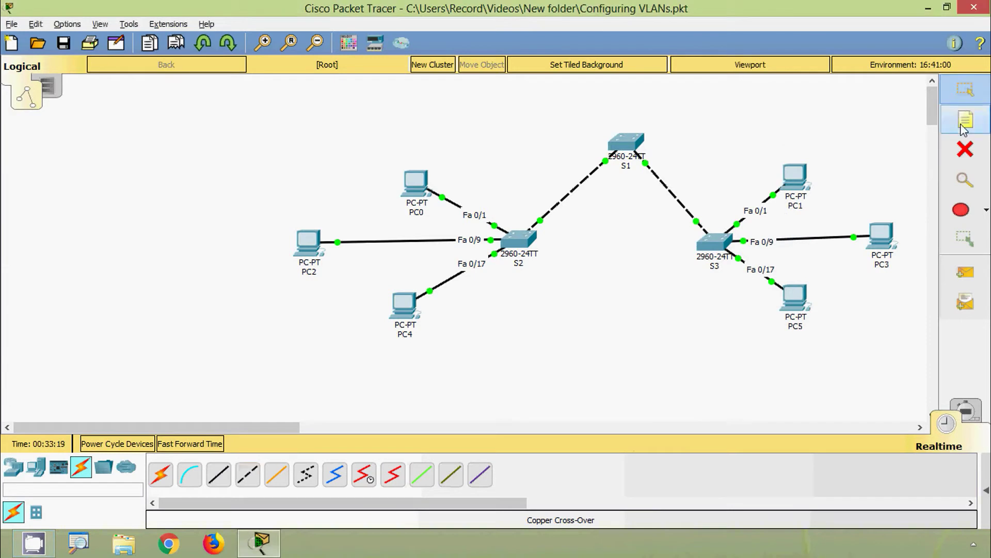
{"action": "left_click", "coordinate": [578, 156]}
{"action": "type", "text": "G"}
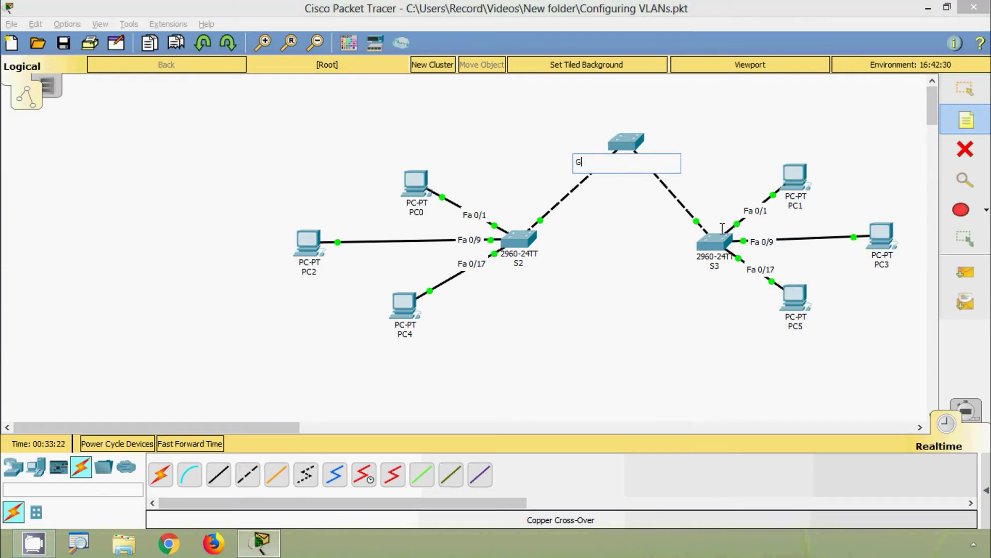
{"action": "type", "text": " 0/1"}
{"action": "key", "text": "Escape"}
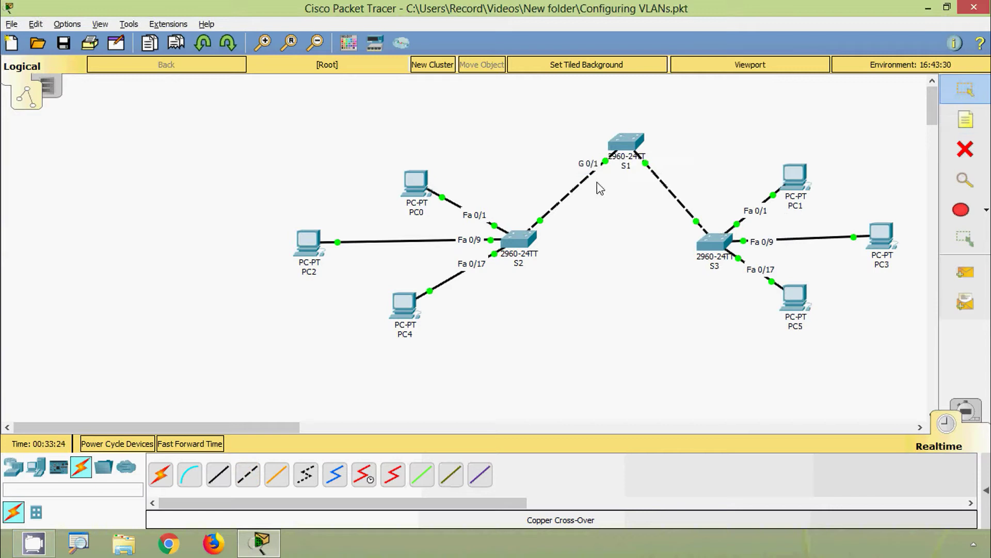
{"action": "left_click_drag", "start_coordinate": [584, 165], "coordinate": [590, 174]}
Duplicate the "G 0/1" note and place the copy at the S2 end of the S1–S2 link
{"action": "key", "text": "ctrl+c"}
{"action": "key", "text": "ctrl+v"}
{"action": "left_click_drag", "start_coordinate": [590, 140], "coordinate": [548, 212]}
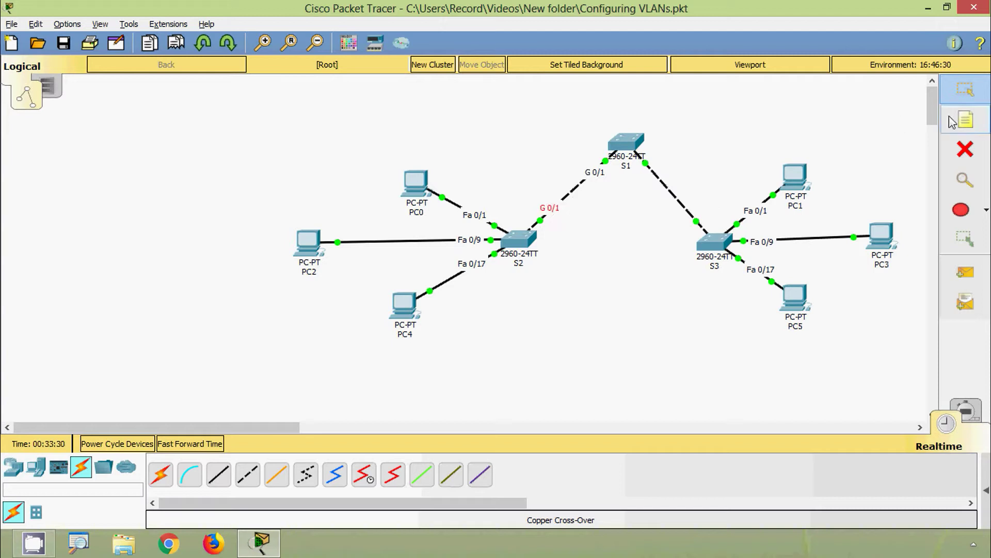
Add a note reading "G 0/2" at the S1 end of the S1–S3 link
{"action": "left_click", "coordinate": [965, 120]}
{"action": "left_click", "coordinate": [658, 172]}
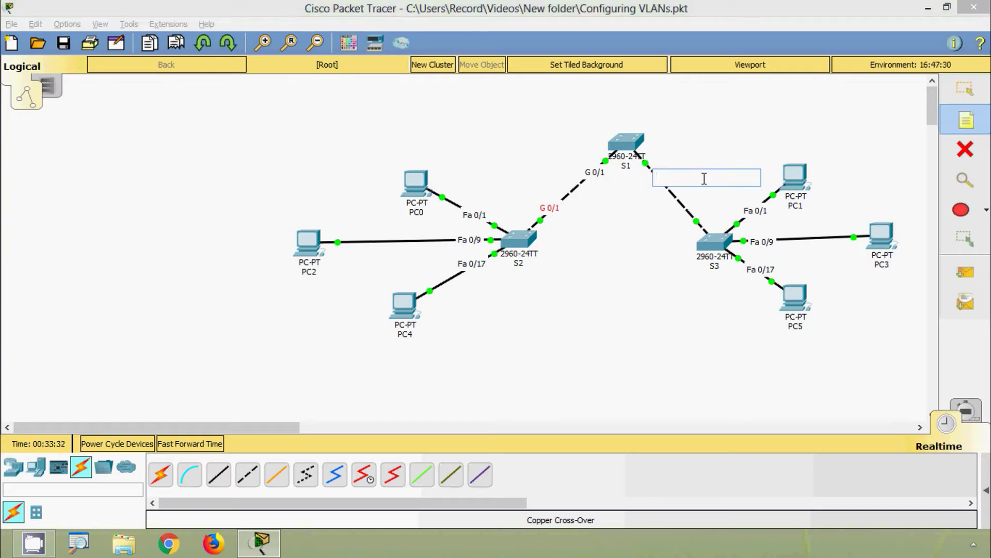
{"action": "type", "text": "G 0/2"}
{"action": "key", "text": "Escape"}
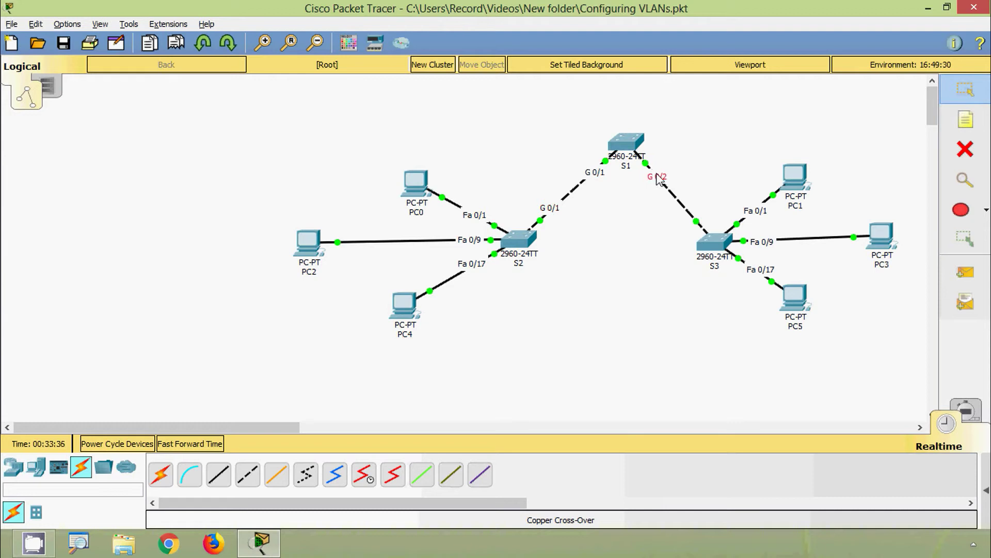
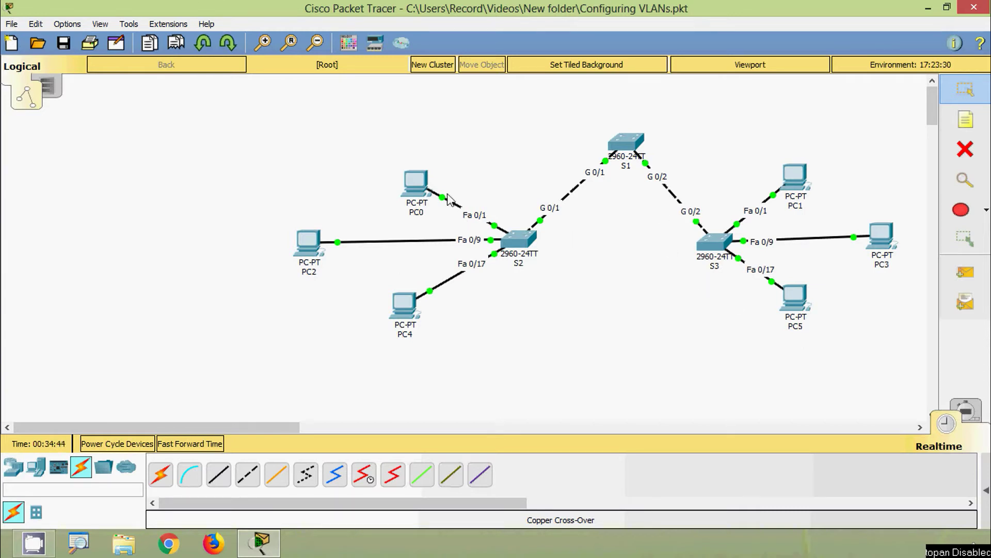
Turn on fill colour for drawn shapes and choose light pink #ff9ed9, saving it as a custom colour
{"action": "left_click", "coordinate": [962, 210]}
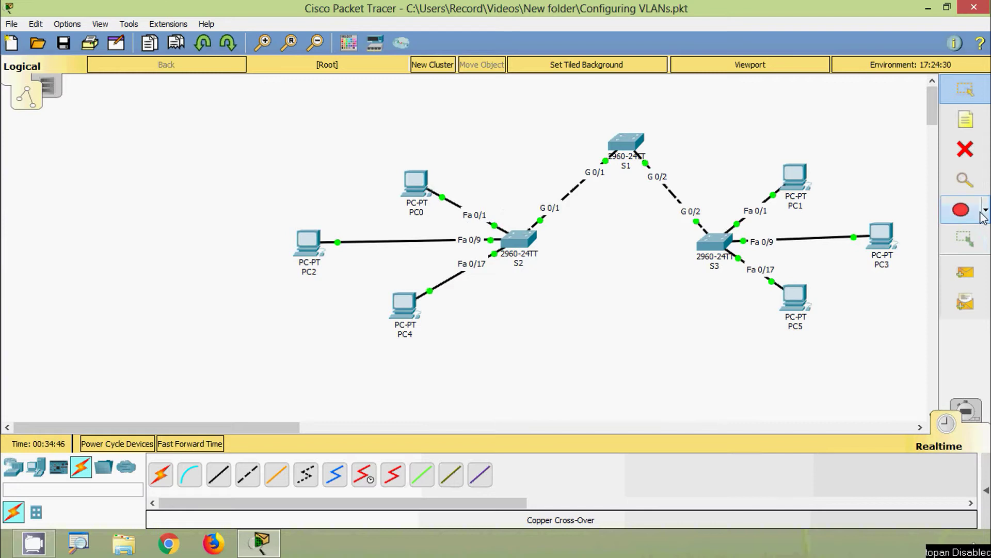
{"action": "mouse_move", "coordinate": [509, 18]}
{"action": "left_mouse_down"}
{"action": "mouse_move", "coordinate": [642, 106]}
{"action": "mouse_move", "coordinate": [597, 287]}
{"action": "left_mouse_up"}
{"action": "left_click", "coordinate": [550, 394]}
{"action": "left_click", "coordinate": [634, 390]}
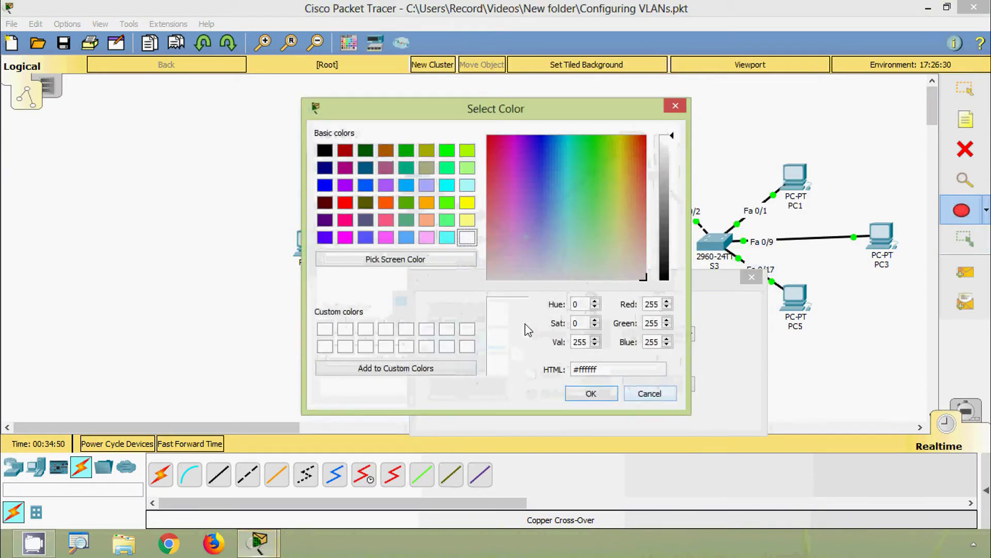
{"action": "left_click", "coordinate": [499, 231]}
{"action": "mouse_move", "coordinate": [500, 230]}
{"action": "left_mouse_down"}
{"action": "mouse_move", "coordinate": [490, 244]}
{"action": "mouse_move", "coordinate": [503, 225]}
{"action": "left_mouse_up"}
{"action": "left_click", "coordinate": [325, 329]}
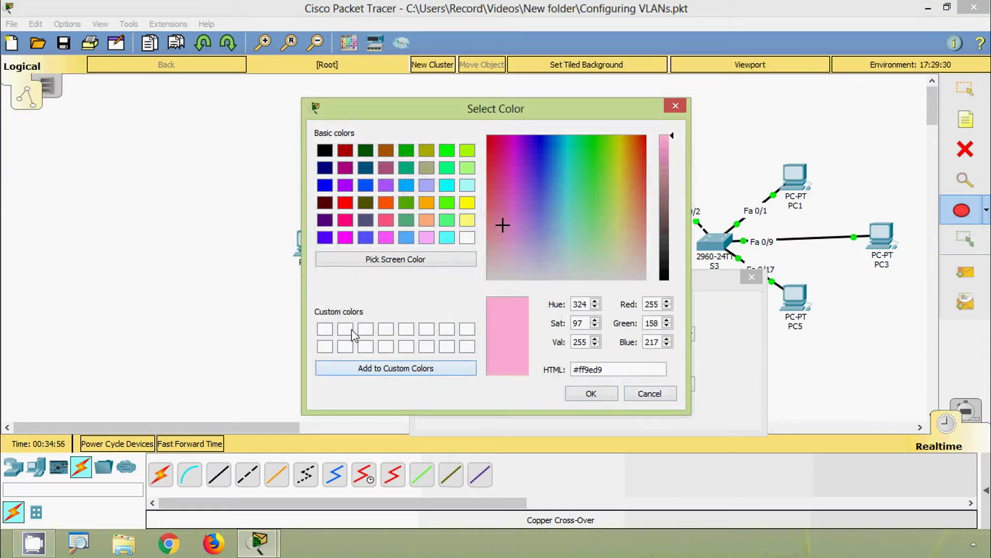
{"action": "left_click", "coordinate": [389, 368]}
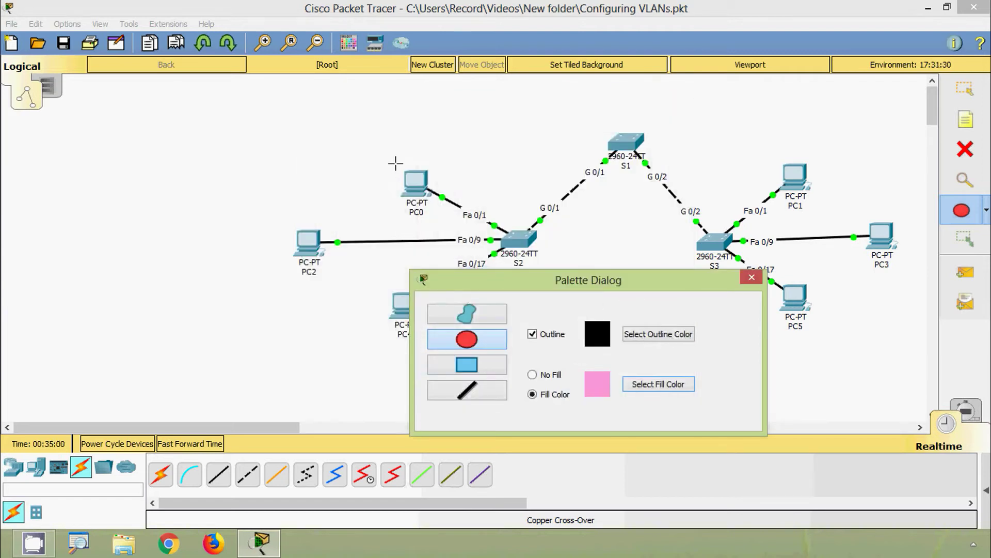
Draw pink filled rectangles around PC0 and PC1, plus a long pink legend bar in the empty area left of the topology
{"action": "left_click_drag", "start_coordinate": [394, 161], "coordinate": [437, 209]}
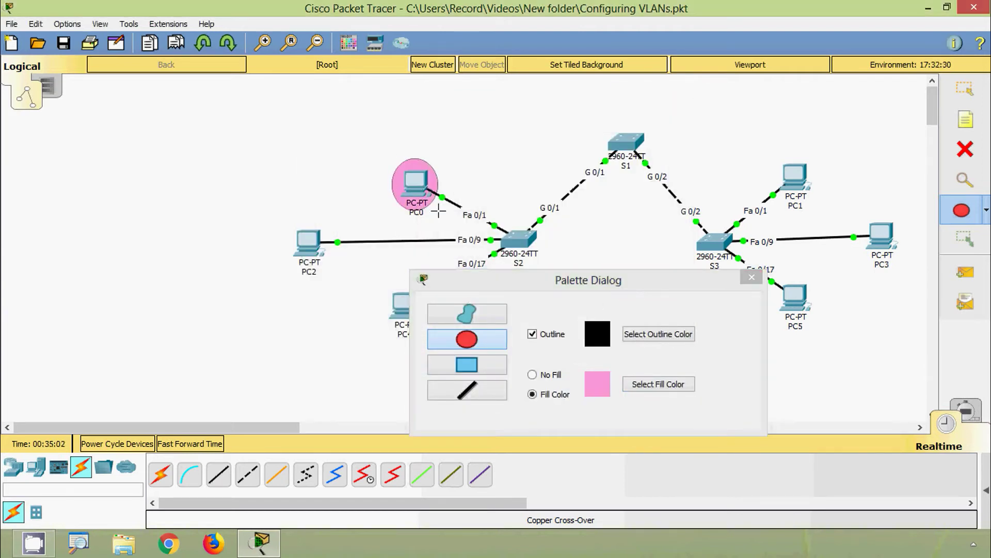
{"action": "left_click", "coordinate": [467, 365]}
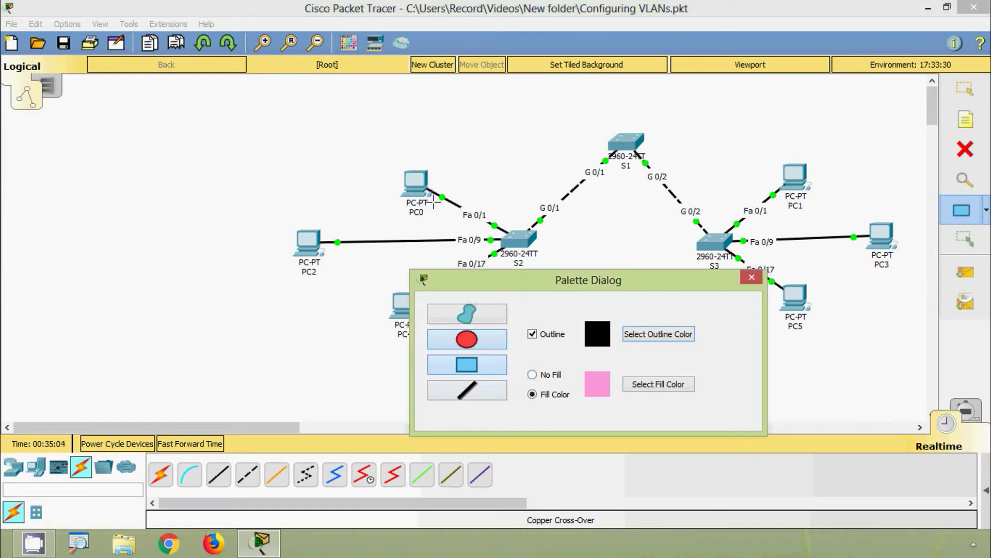
{"action": "left_click_drag", "start_coordinate": [392, 161], "coordinate": [450, 225]}
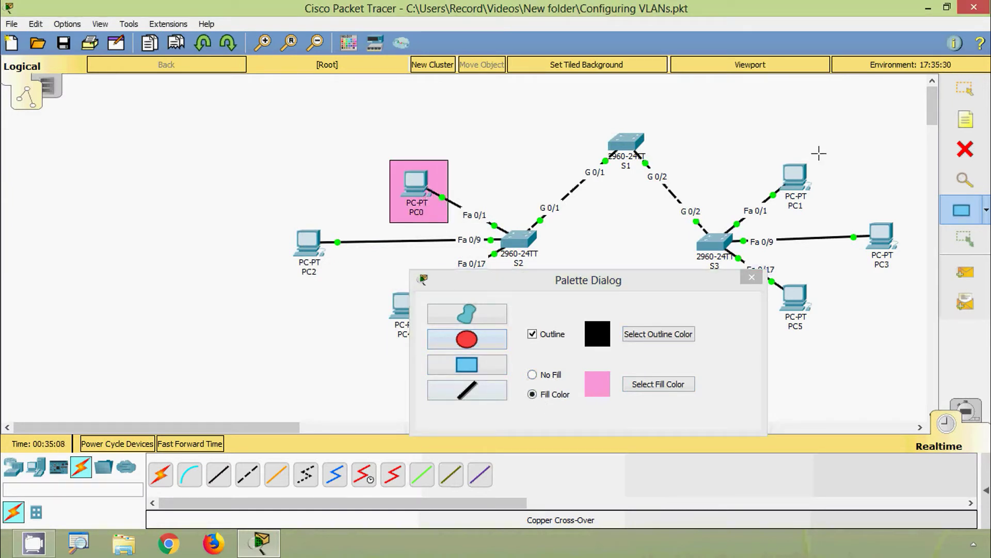
{"action": "left_click_drag", "start_coordinate": [820, 151], "coordinate": [765, 206]}
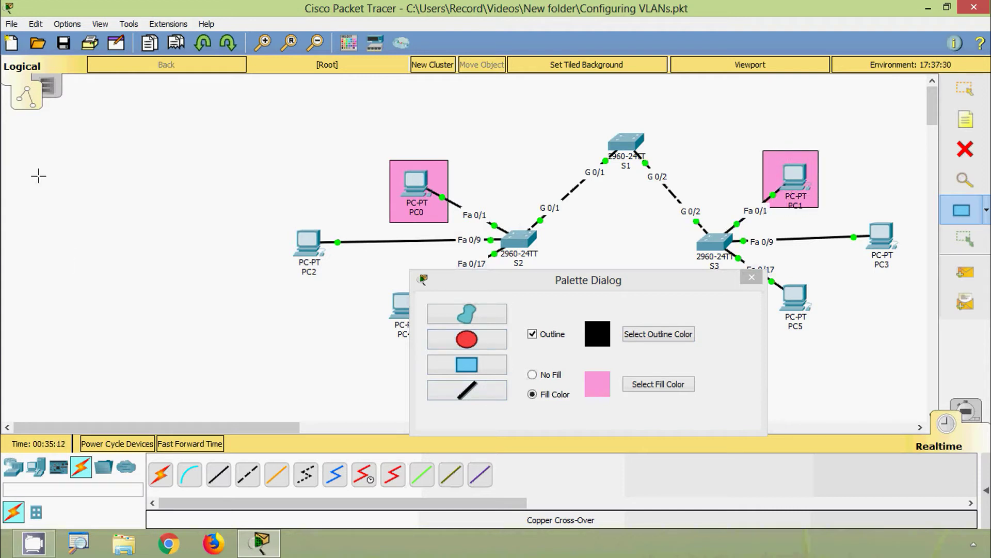
{"action": "left_click_drag", "start_coordinate": [24, 162], "coordinate": [184, 184]}
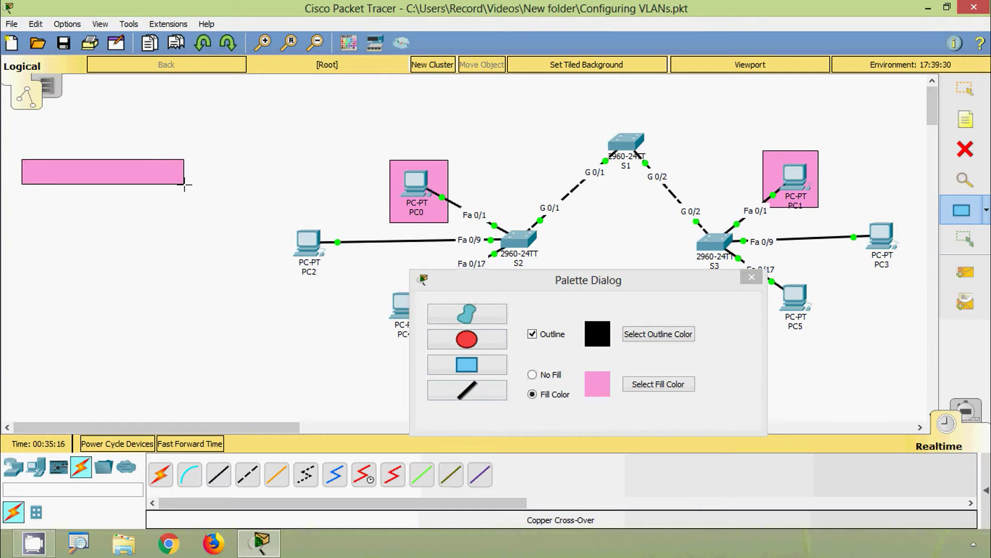
Change the shape fill colour to light violet-blue #9c9cff and save it as a custom colour
{"action": "left_click", "coordinate": [630, 384]}
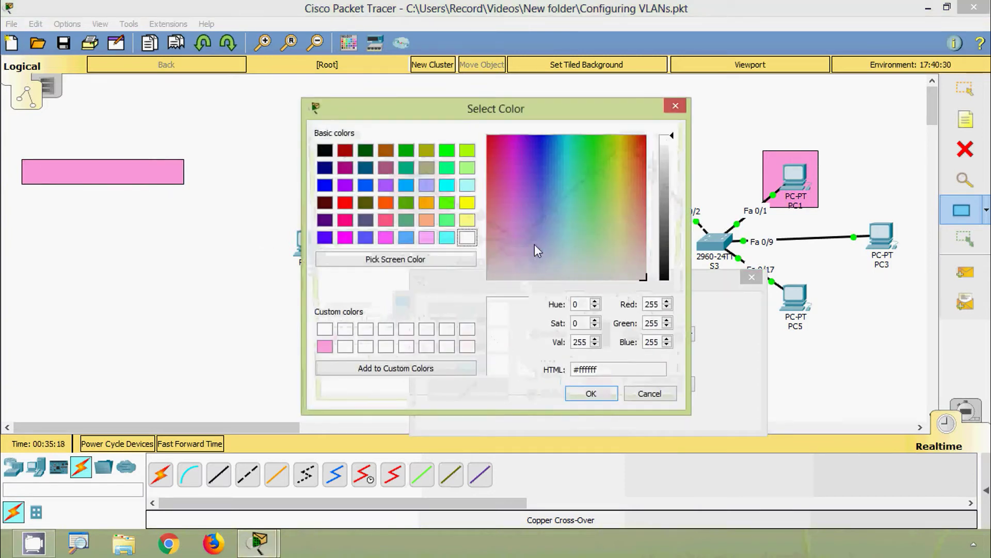
{"action": "left_click_drag", "start_coordinate": [537, 231], "coordinate": [538, 225]}
{"action": "left_click", "coordinate": [324, 329]}
{"action": "left_click", "coordinate": [540, 222]}
{"action": "left_click", "coordinate": [540, 223]}
{"action": "left_click", "coordinate": [432, 368]}
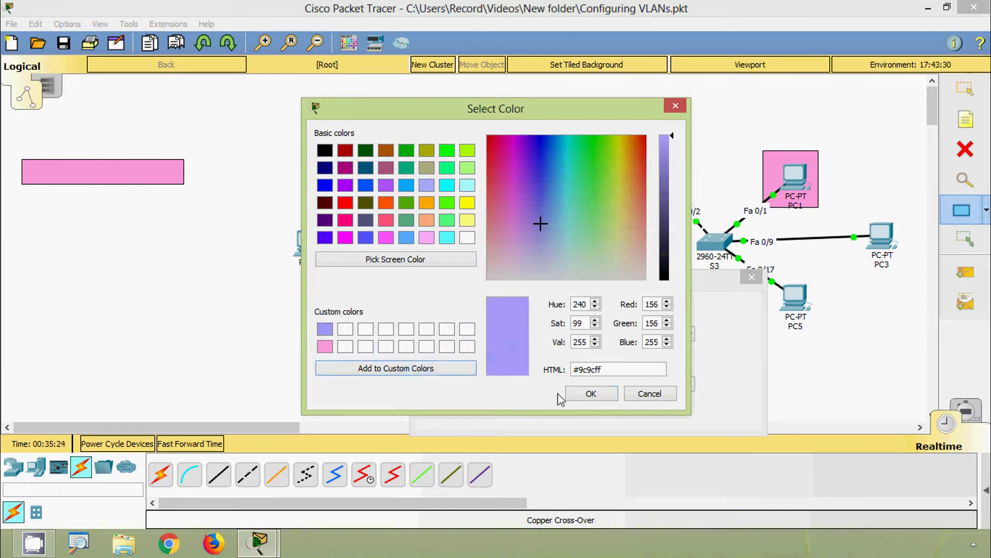
{"action": "left_click", "coordinate": [589, 393]}
Draw violet-blue rectangles around PC2 and PC3, plus a matching legend bar below the pink one
{"action": "left_click_drag", "start_coordinate": [560, 289], "coordinate": [330, 340]}
{"action": "left_click_drag", "start_coordinate": [281, 217], "coordinate": [346, 282]}
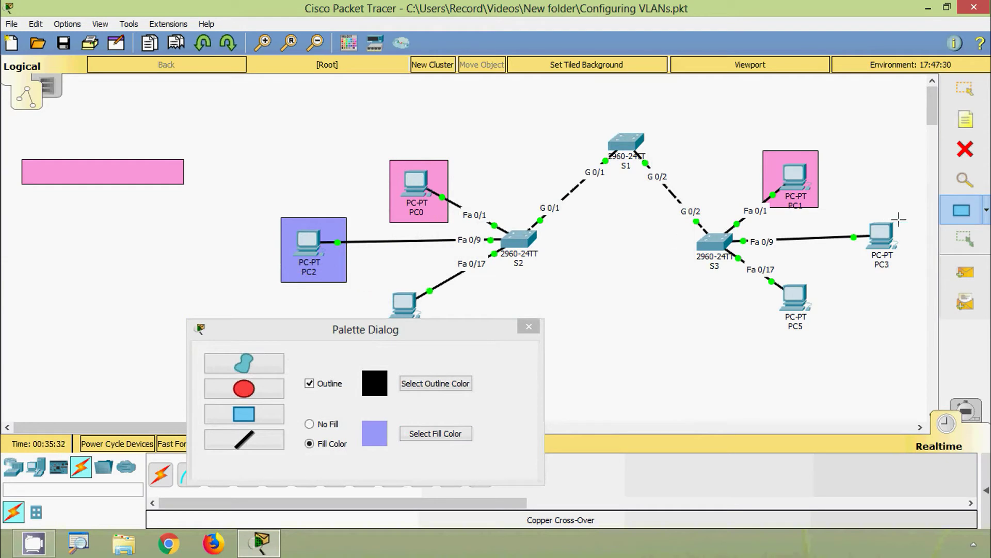
{"action": "left_click_drag", "start_coordinate": [905, 210], "coordinate": [850, 275]}
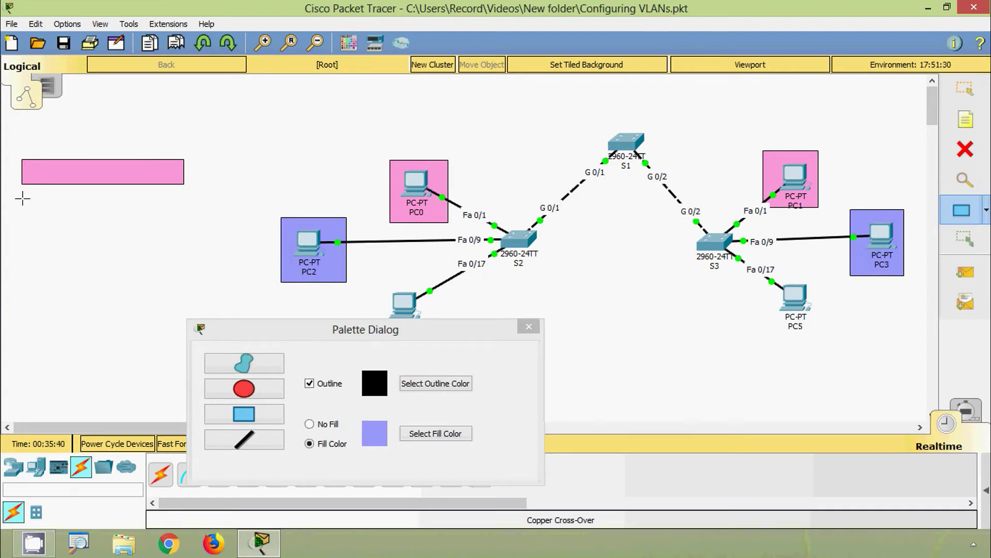
{"action": "left_click_drag", "start_coordinate": [21, 198], "coordinate": [183, 222]}
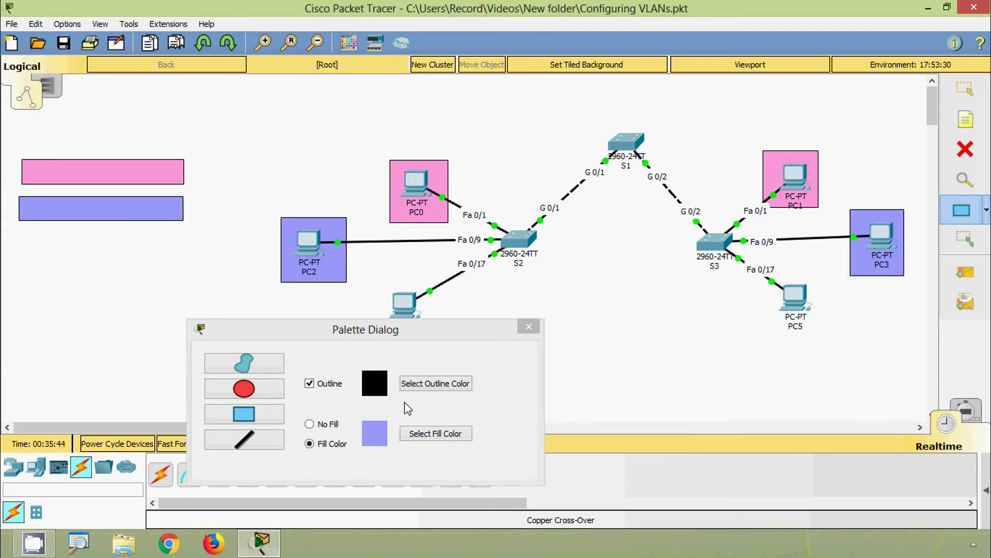
Change the shape fill colour to light yellow #fbffae and save it as a custom colour
{"action": "left_click", "coordinate": [435, 433]}
{"action": "left_click", "coordinate": [617, 261]}
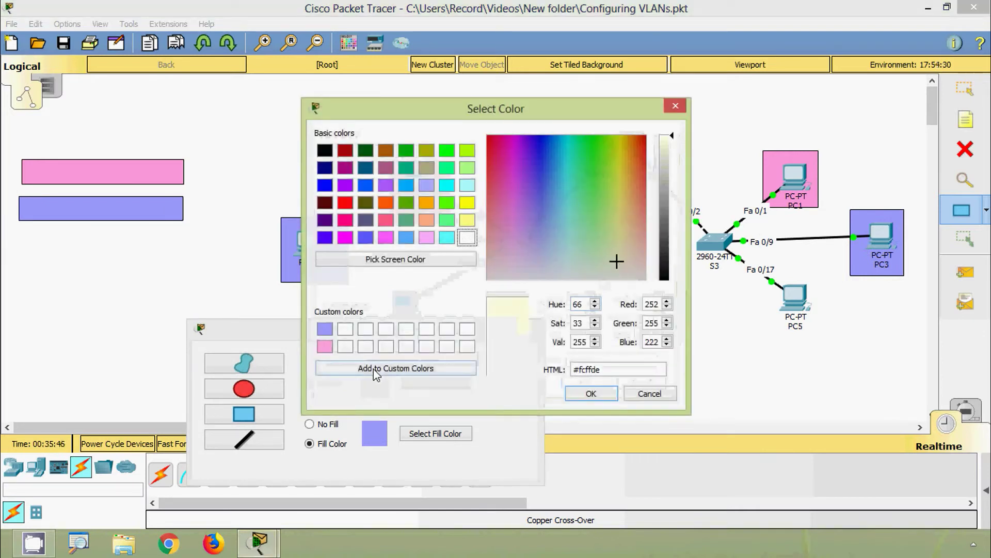
{"action": "left_click", "coordinate": [345, 329]}
{"action": "left_click_drag", "start_coordinate": [624, 260], "coordinate": [618, 234]}
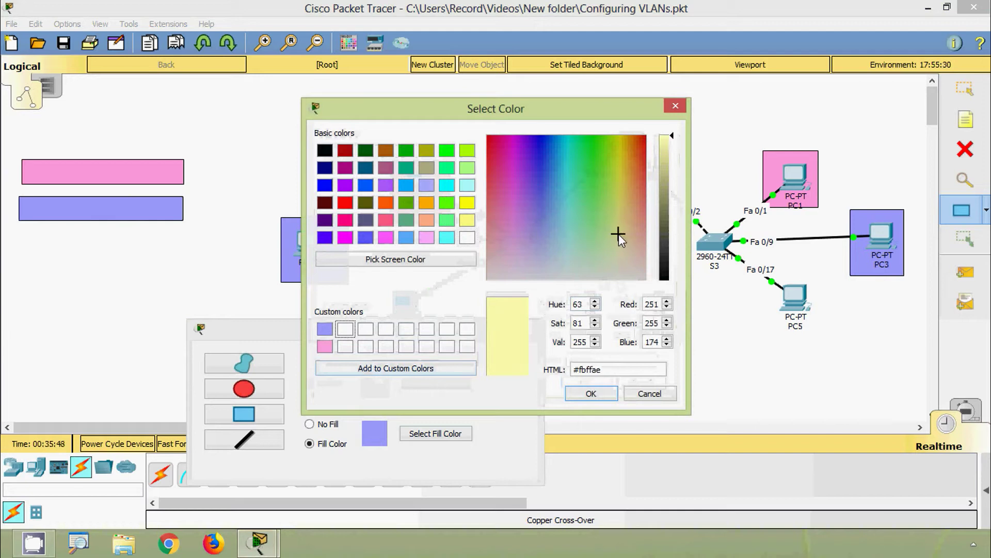
{"action": "left_click", "coordinate": [414, 371]}
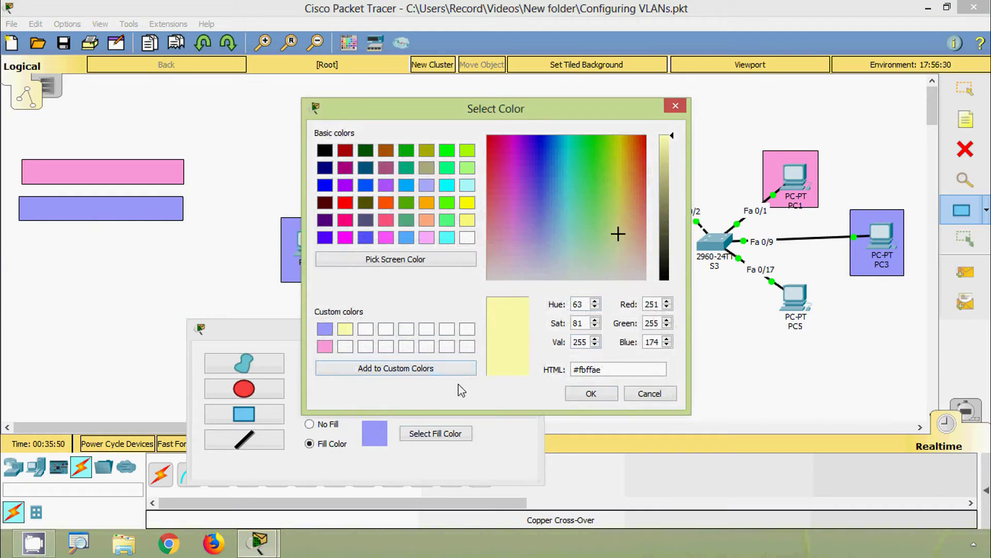
{"action": "left_click", "coordinate": [576, 395]}
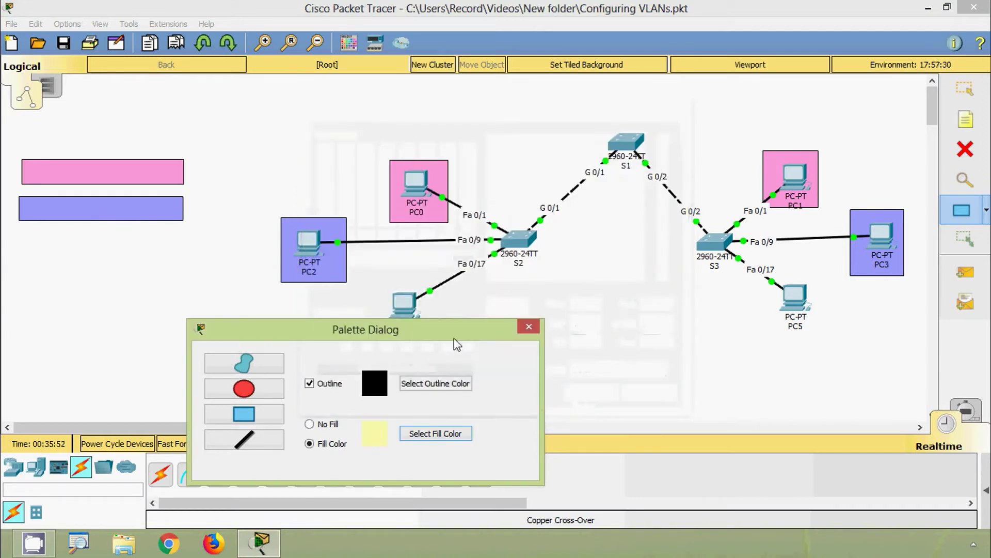
Draw light yellow rectangles around PC4 and PC5, plus a matching legend bar below the violet-blue one, and finish drawing shapes
{"action": "left_click_drag", "start_coordinate": [454, 339], "coordinate": [608, 421]}
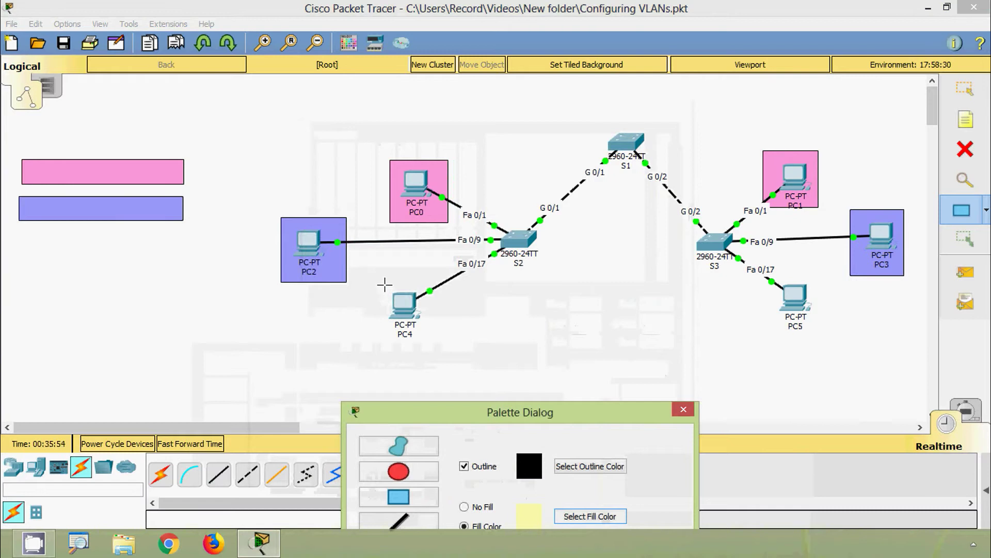
{"action": "left_click_drag", "start_coordinate": [383, 283], "coordinate": [438, 344]}
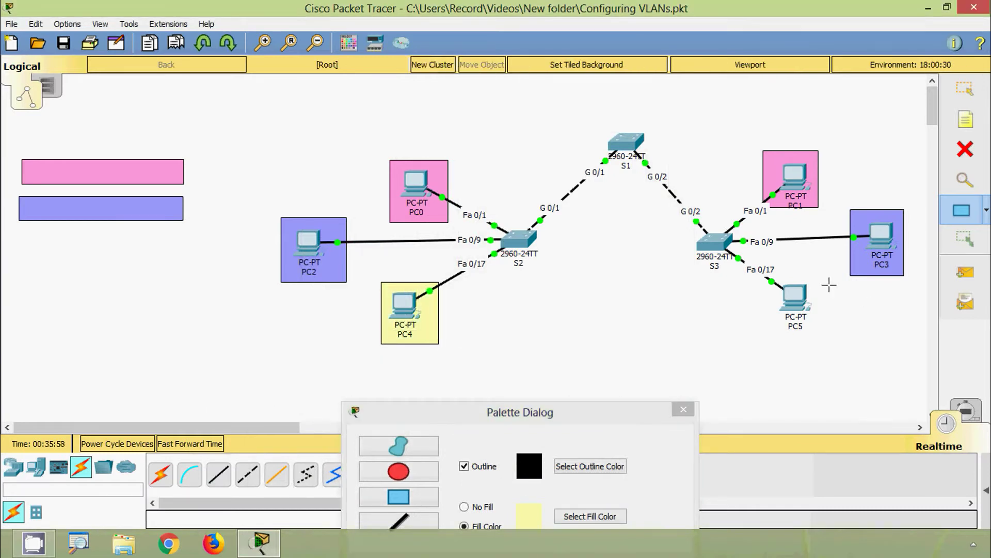
{"action": "mouse_move", "coordinate": [821, 279]}
{"action": "left_mouse_down"}
{"action": "mouse_move", "coordinate": [785, 333]}
{"action": "mouse_move", "coordinate": [771, 332]}
{"action": "left_mouse_up"}
{"action": "left_click", "coordinate": [667, 340]}
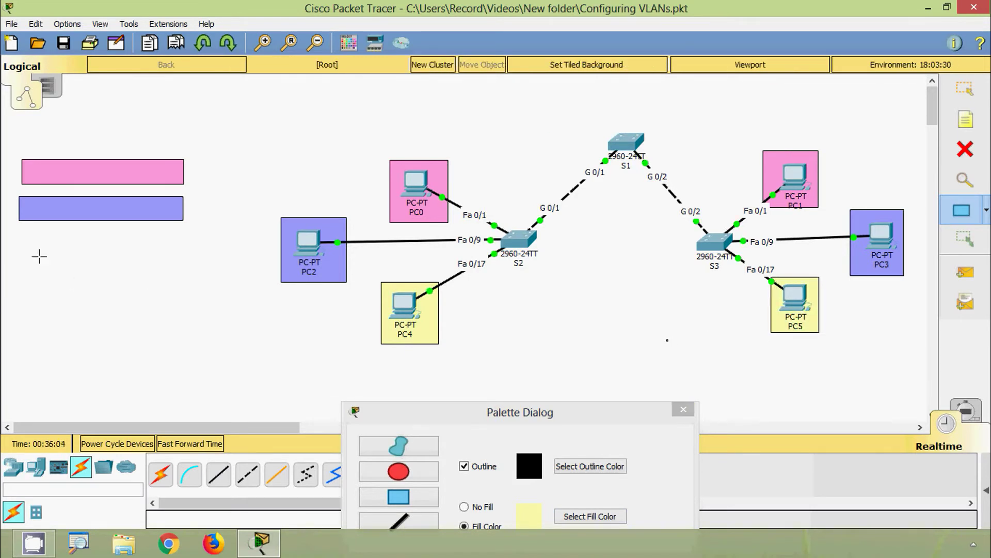
{"action": "left_click_drag", "start_coordinate": [19, 234], "coordinate": [182, 255]}
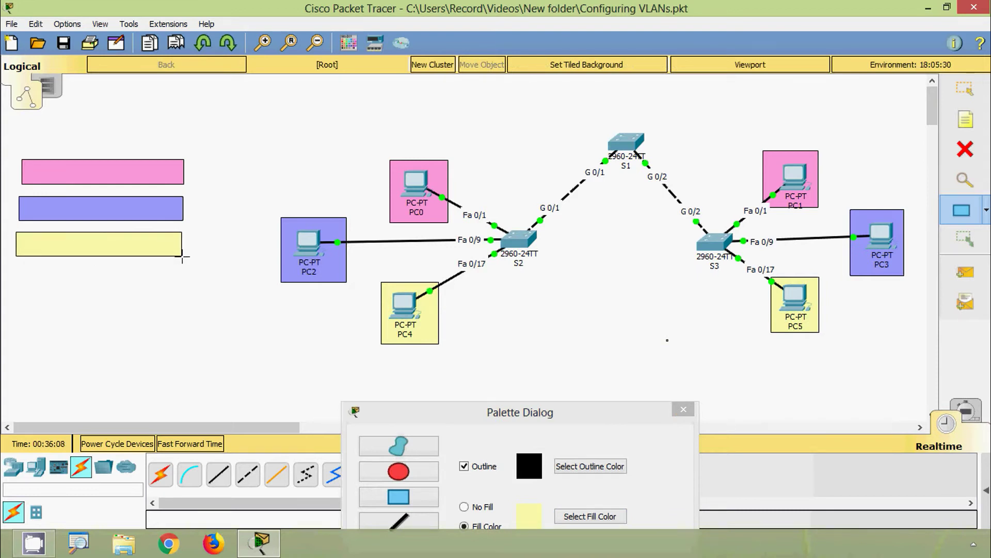
{"action": "left_click", "coordinate": [678, 413]}
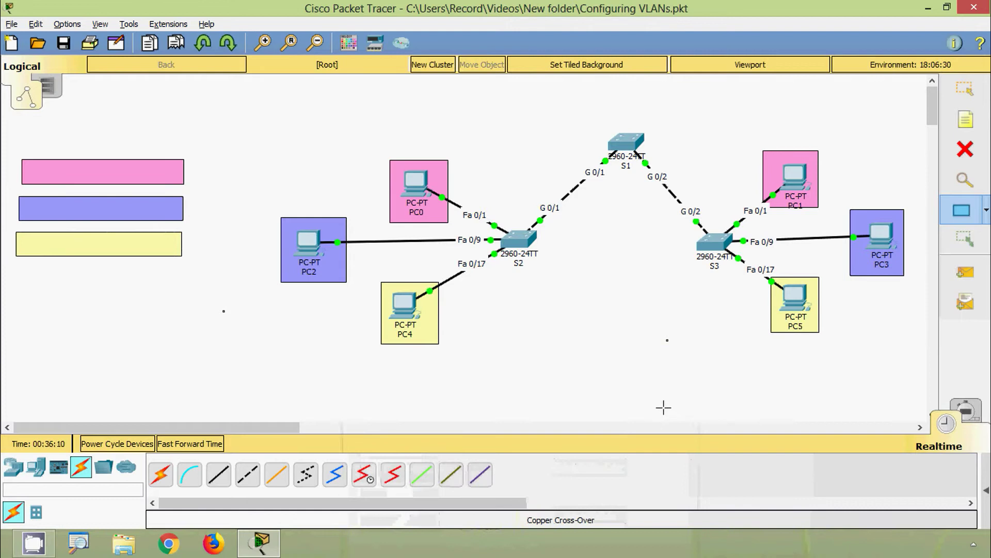
Add the note "VLAN10: 192.168.10.0/24" and move it inside the pink legend bar
{"action": "double_click", "coordinate": [111, 178]}
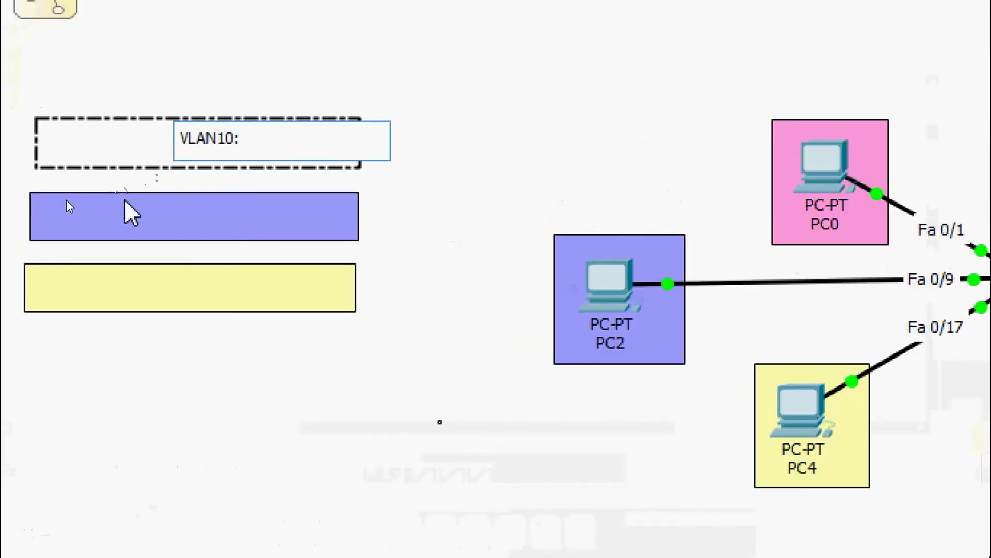
{"action": "type", "text": "192.168.10"}
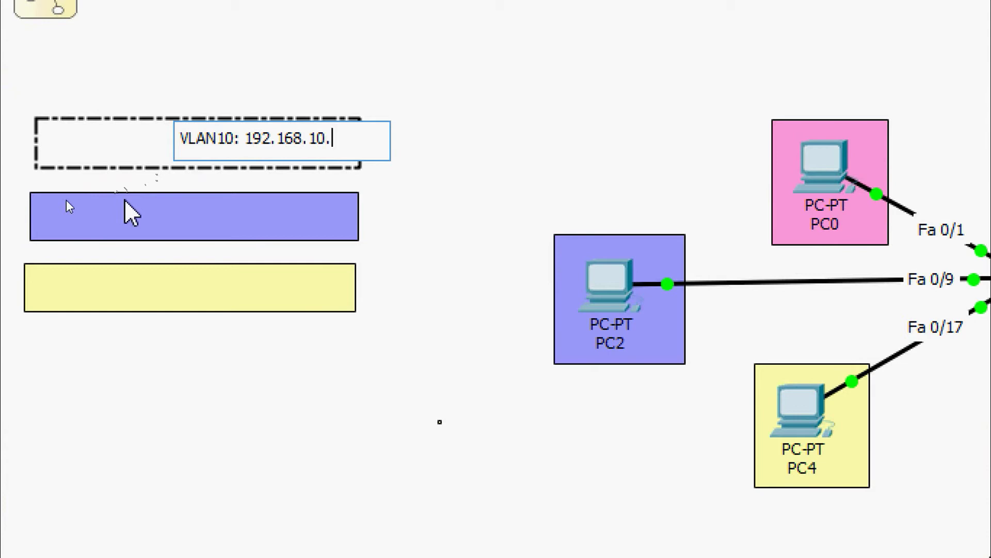
{"action": "type", "text": ".0/24"}
{"action": "left_click", "coordinate": [125, 202]}
{"action": "left_click_drag", "start_coordinate": [287, 129], "coordinate": [168, 145]}
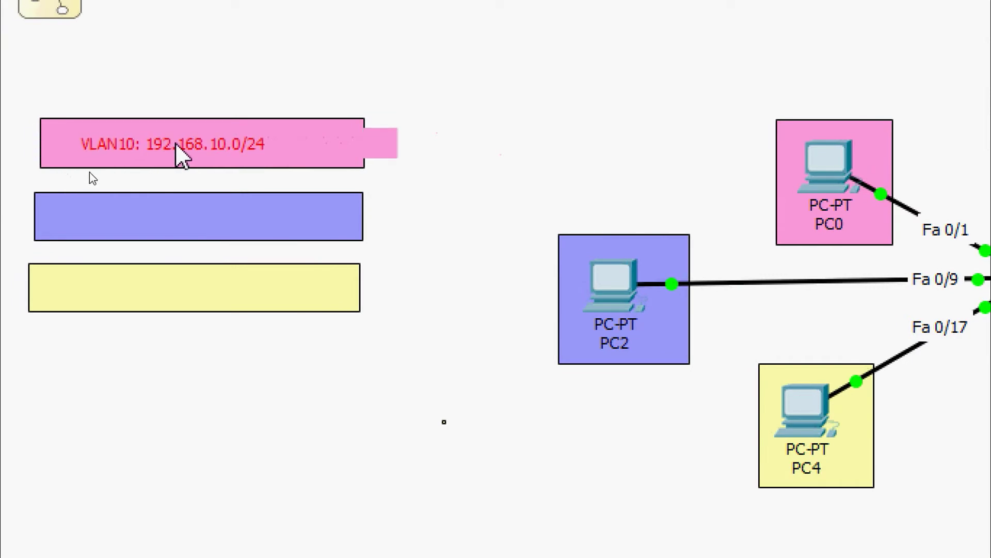
Place the note "VLAN20: 192.168.20.0/24" inside the violet-blue legend bar and shift the VLAN10 note to the start of its pink bar
{"action": "left_click", "coordinate": [174, 217]}
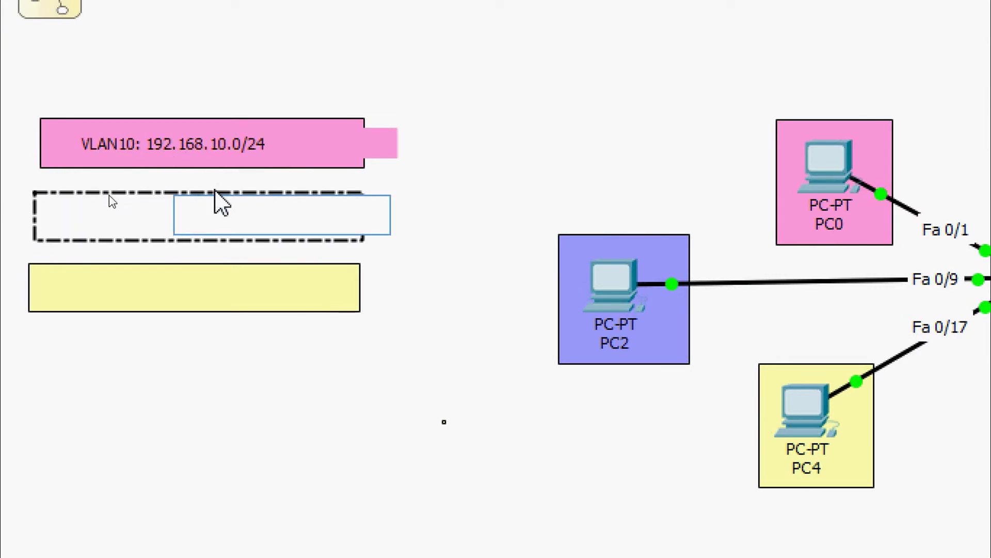
{"action": "type", "text": "VLAN"}
{"action": "type", "text": "20;"}
{"action": "type", "text": " 192.168"}
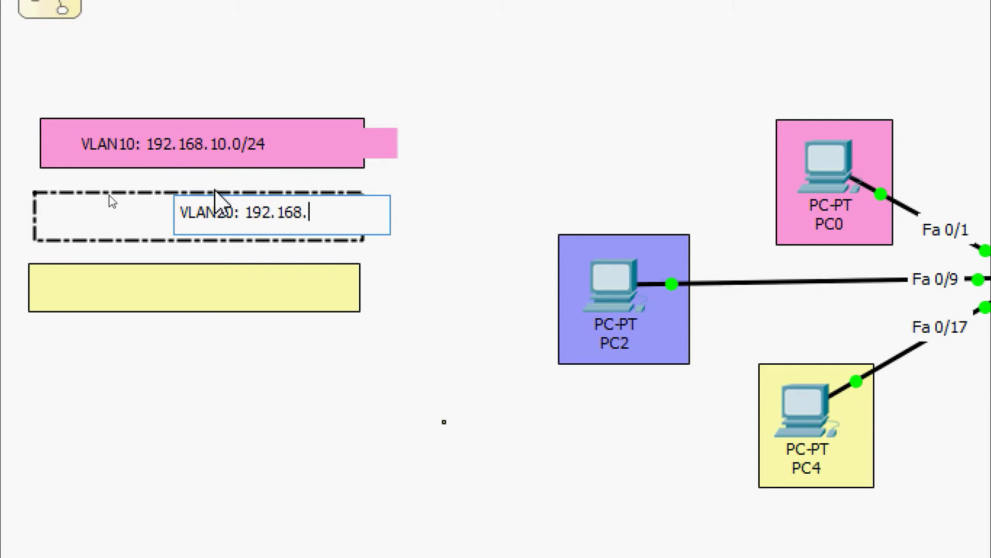
{"action": "type", "text": ".20.0/24"}
{"action": "left_click", "coordinate": [216, 199]}
{"action": "left_click_drag", "start_coordinate": [208, 200], "coordinate": [63, 216]}
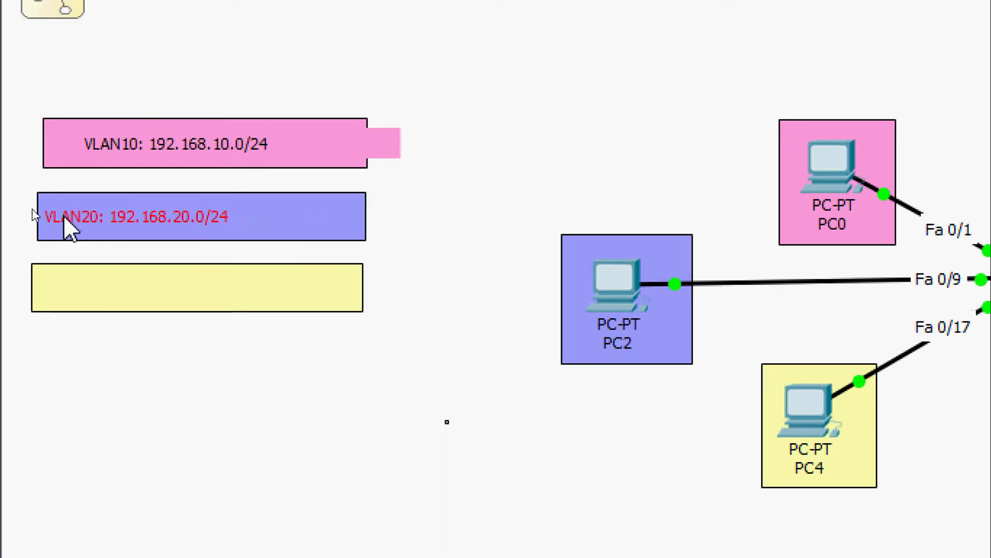
{"action": "left_click_drag", "start_coordinate": [127, 150], "coordinate": [97, 139]}
Add the note "VLAN30: 192.168.30.0/24" and position it at the start of the yellow legend bar
{"action": "left_click", "coordinate": [155, 283]}
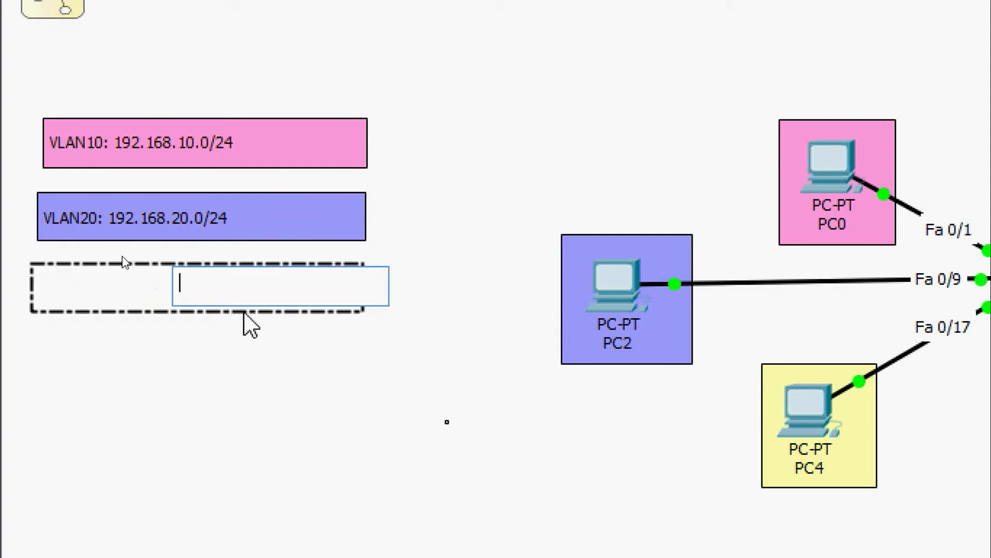
{"action": "type", "text": "vl"}
{"action": "key", "text": "BackSpace"}
{"action": "type", "text": "VLAN30"}
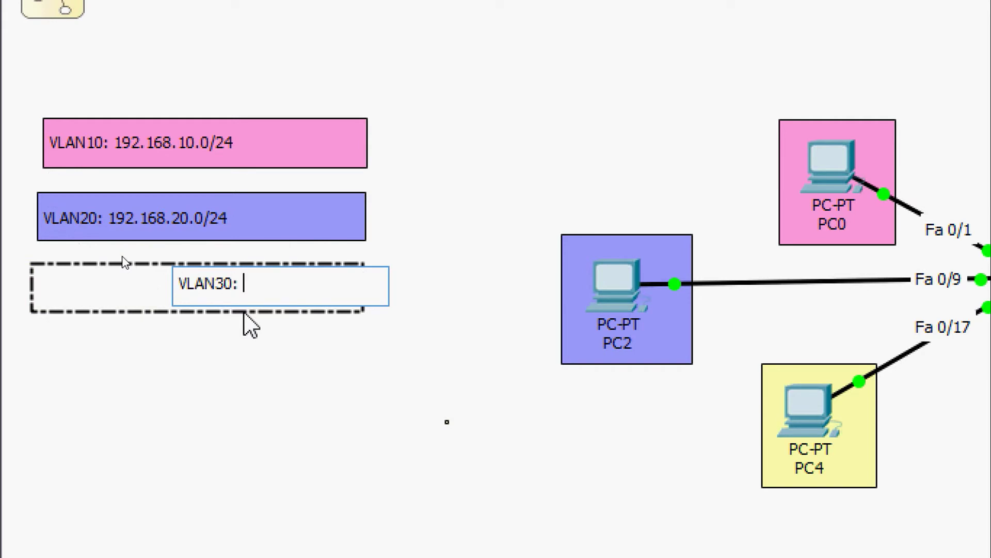
{"action": "type", "text": ": 192.168"}
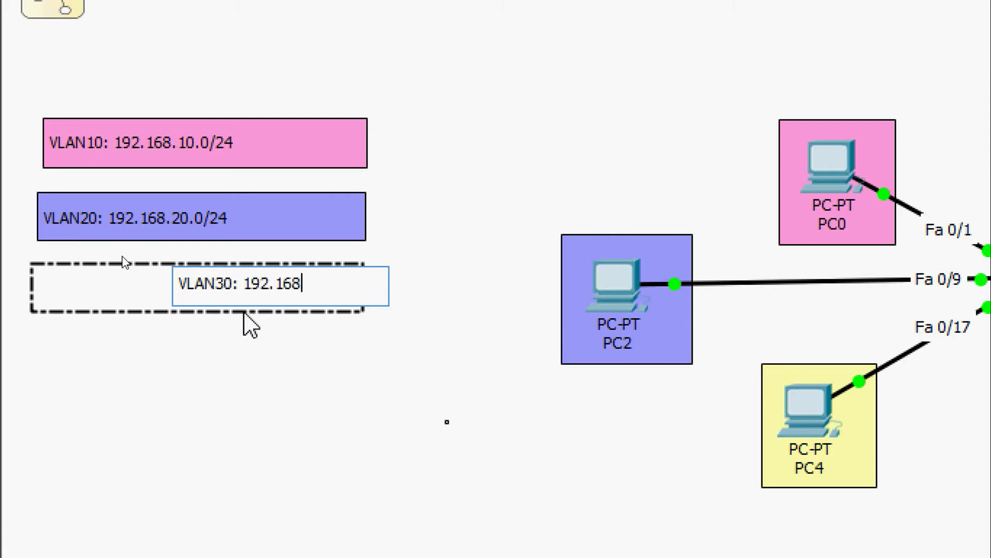
{"action": "type", "text": ".30.0/24"}
{"action": "left_click", "coordinate": [250, 325]}
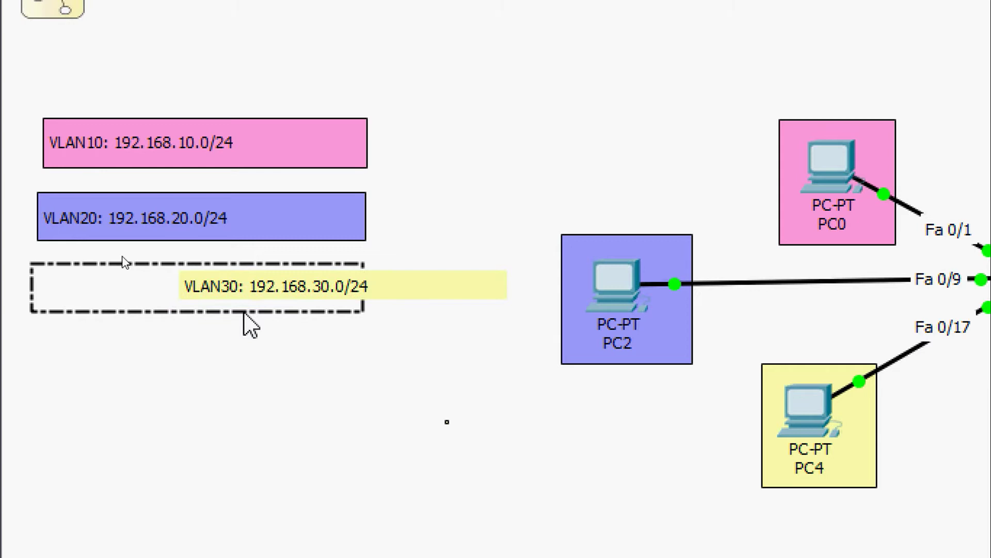
{"action": "left_click_drag", "start_coordinate": [268, 288], "coordinate": [125, 288]}
{"action": "left_click", "coordinate": [125, 364]}
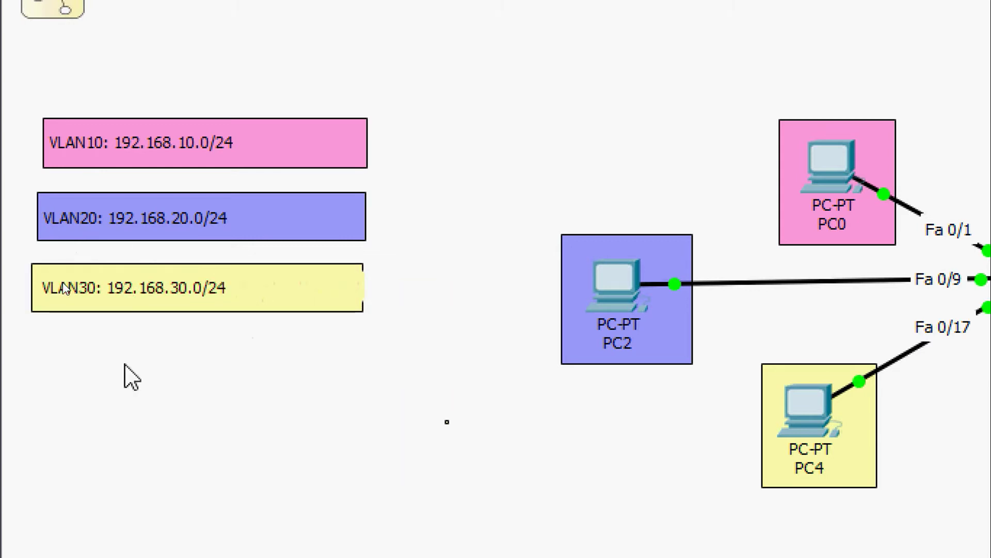
{"action": "left_click", "coordinate": [178, 290]}
{"action": "left_click_drag", "start_coordinate": [177, 288], "coordinate": [179, 290]}
{"action": "left_click", "coordinate": [215, 398]}
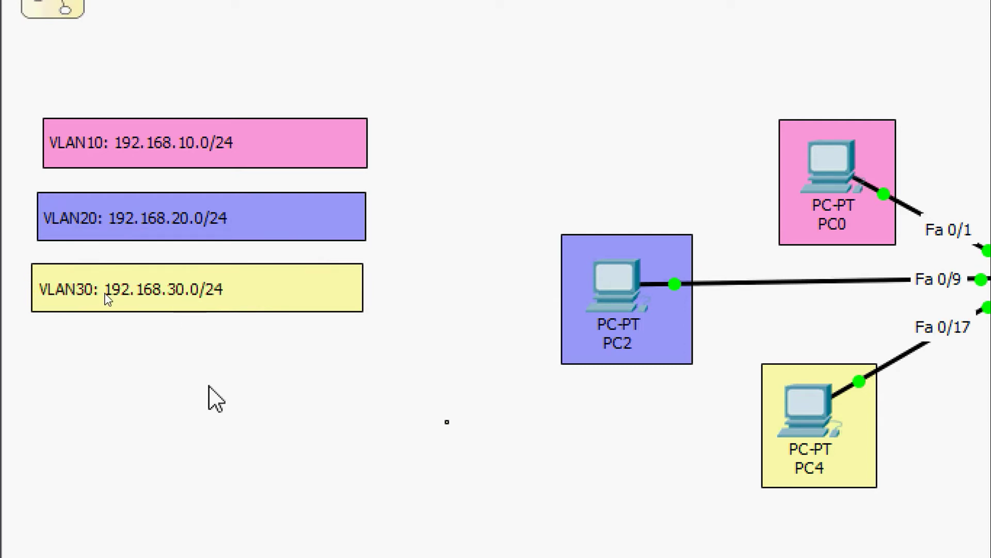
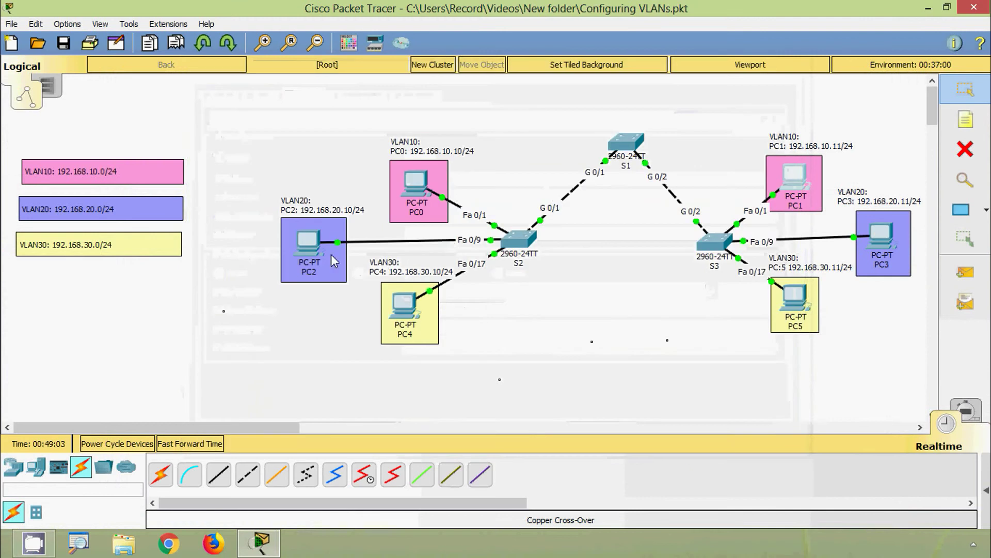
Configure PC2 with the static IP address 192.168.20.10 and subnet mask 255.255.255.0
{"action": "left_click", "coordinate": [331, 232]}
{"action": "left_click", "coordinate": [300, 97]}
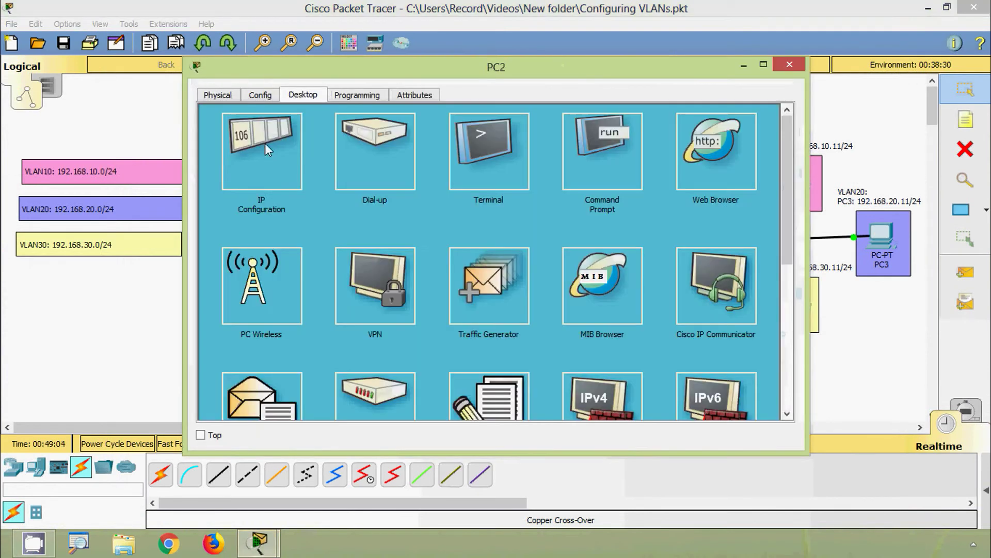
{"action": "left_click", "coordinate": [261, 153]}
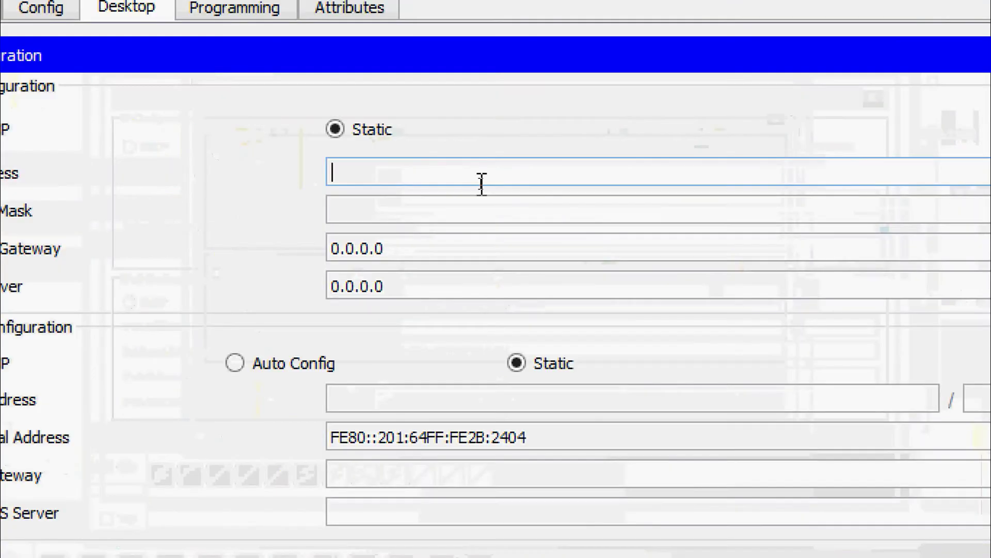
{"action": "type", "text": "192.168.10.10"}
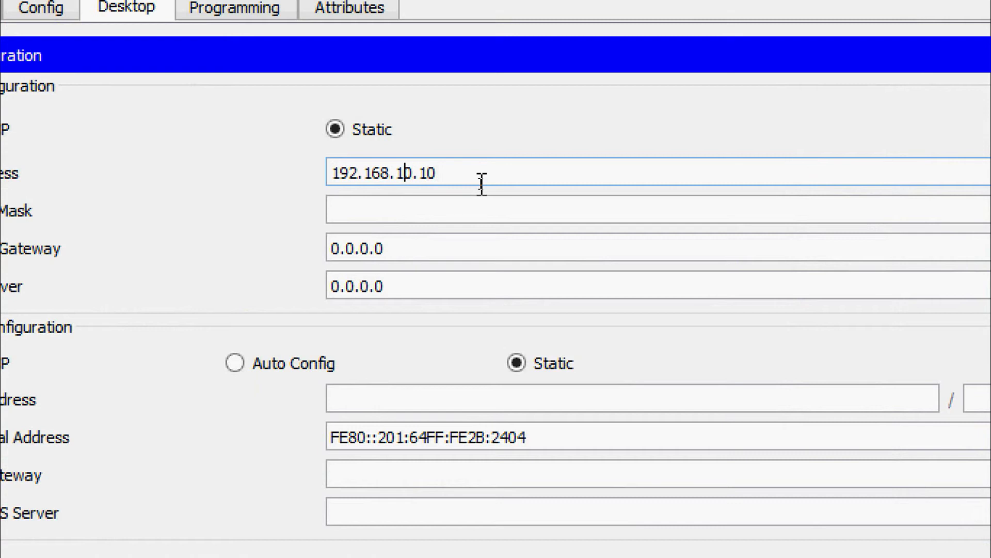
{"action": "key", "text": "BackSpace"}
{"action": "type", "text": "2"}
{"action": "left_click_drag", "start_coordinate": [482, 185], "coordinate": [325, 185]}
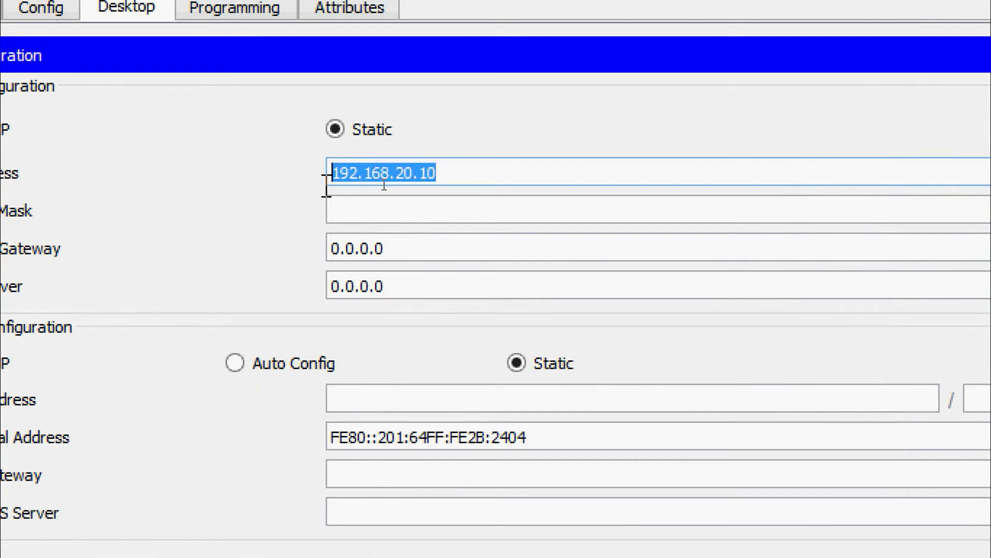
{"action": "left_click", "coordinate": [423, 210]}
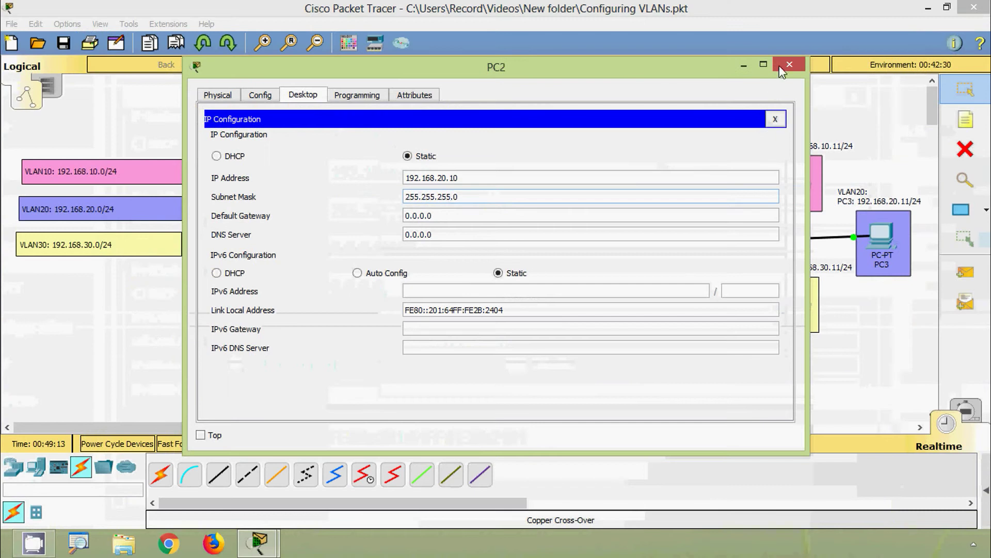
{"action": "left_click", "coordinate": [783, 72]}
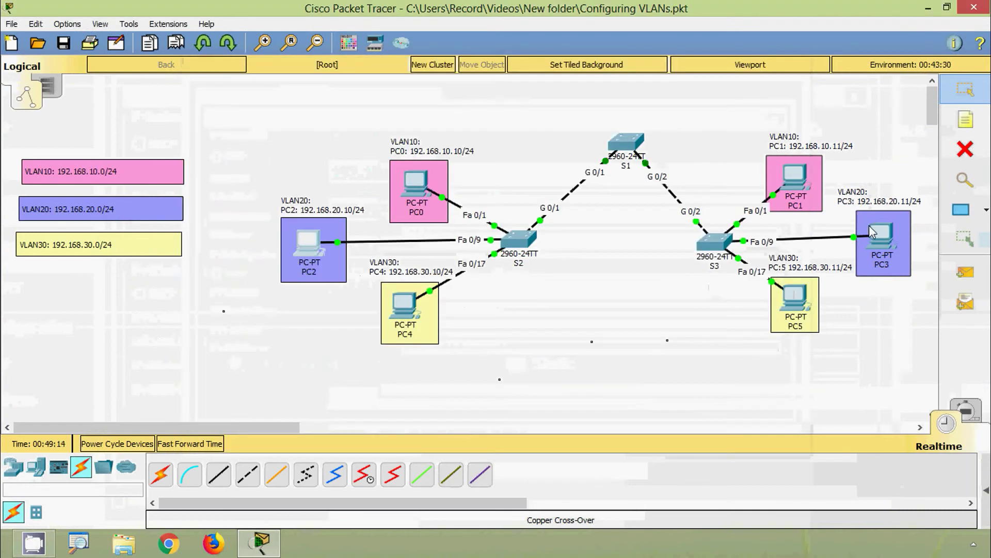
Configure PC3 with the static IP address 192.168.20.11 and subnet mask 255.255.255.0
{"action": "left_click", "coordinate": [880, 238]}
{"action": "left_click", "coordinate": [308, 98]}
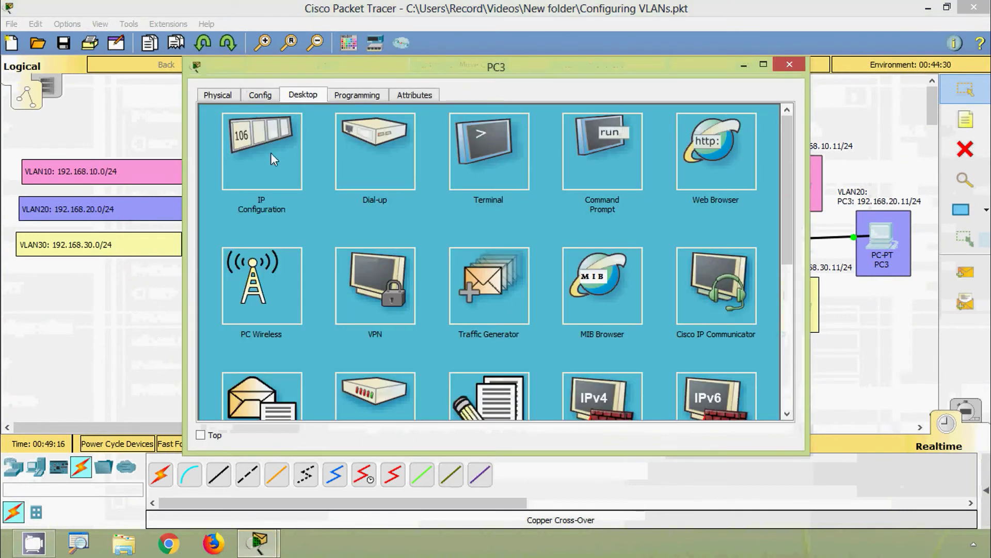
{"action": "left_click", "coordinate": [271, 152]}
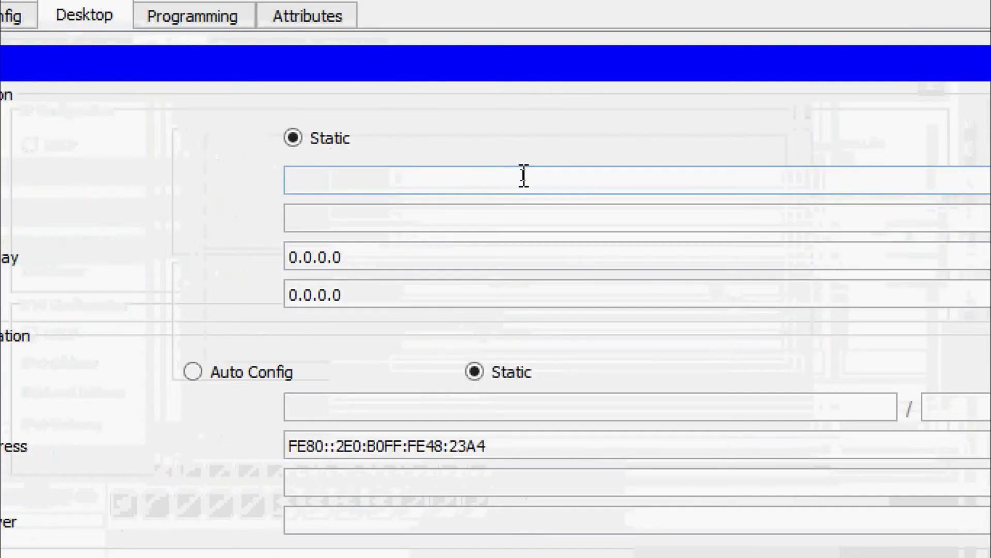
{"action": "type", "text": "192.168.20.10"}
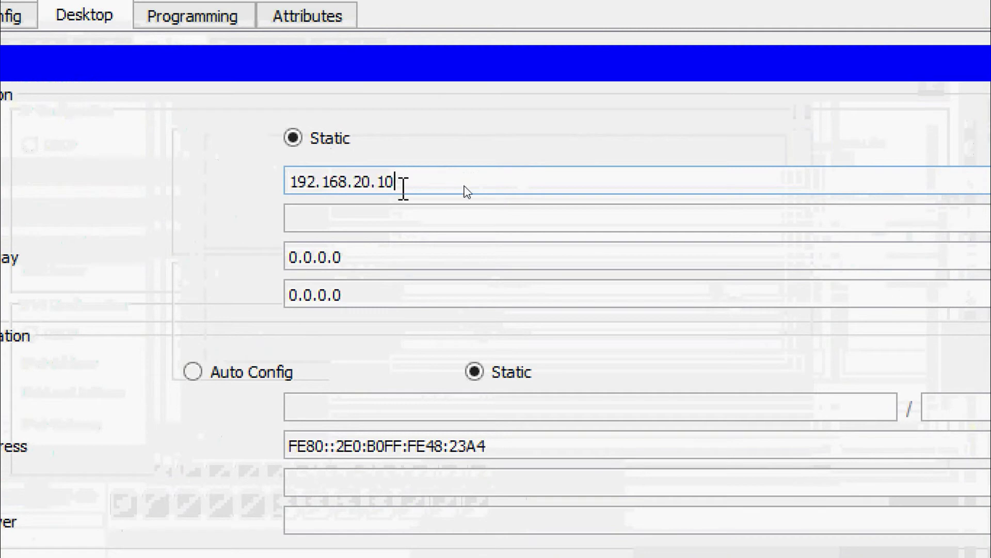
{"action": "key", "text": "BackSpace"}
{"action": "type", "text": "1"}
{"action": "left_click", "coordinate": [419, 212]}
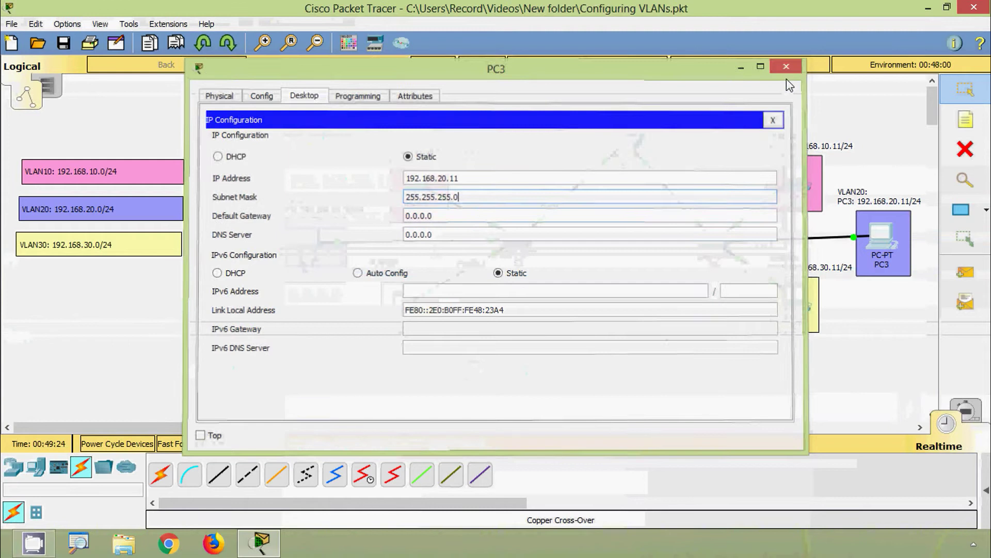
{"action": "left_click", "coordinate": [785, 67]}
Configure PC4 with the static IP address 192.168.30.10 and subnet mask 255.255.255.0
{"action": "left_click", "coordinate": [404, 307]}
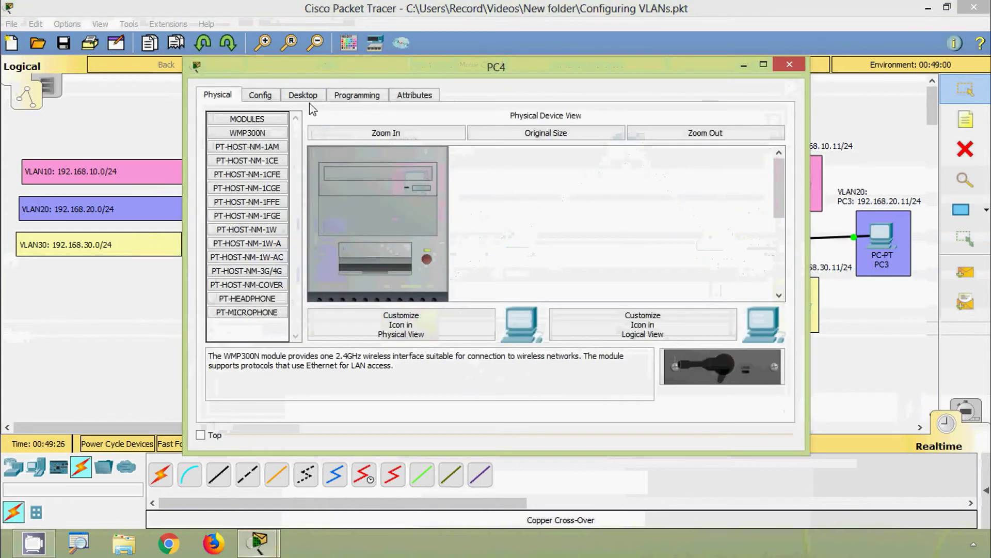
{"action": "left_click", "coordinate": [304, 97]}
{"action": "left_click", "coordinate": [286, 160]}
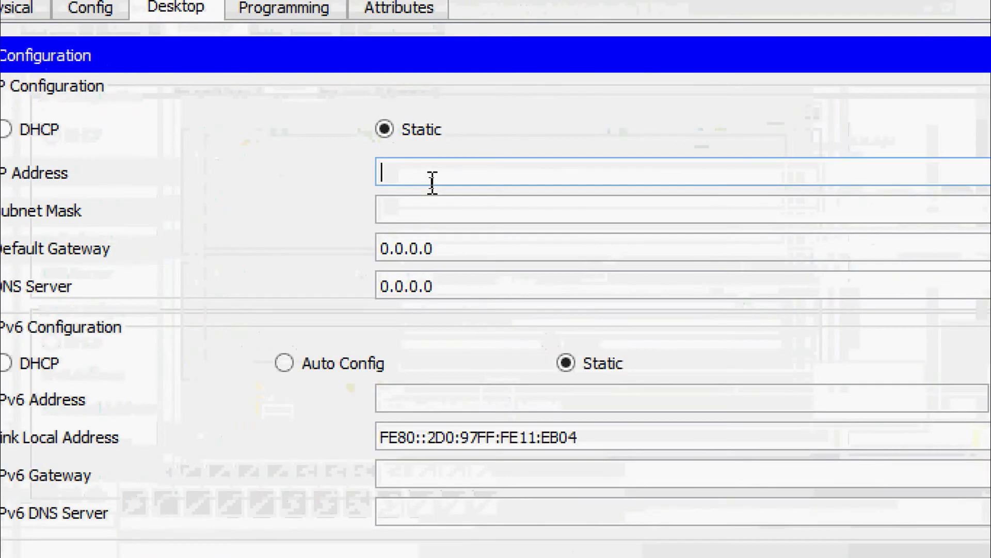
{"action": "type", "text": "192.168.20.10"}
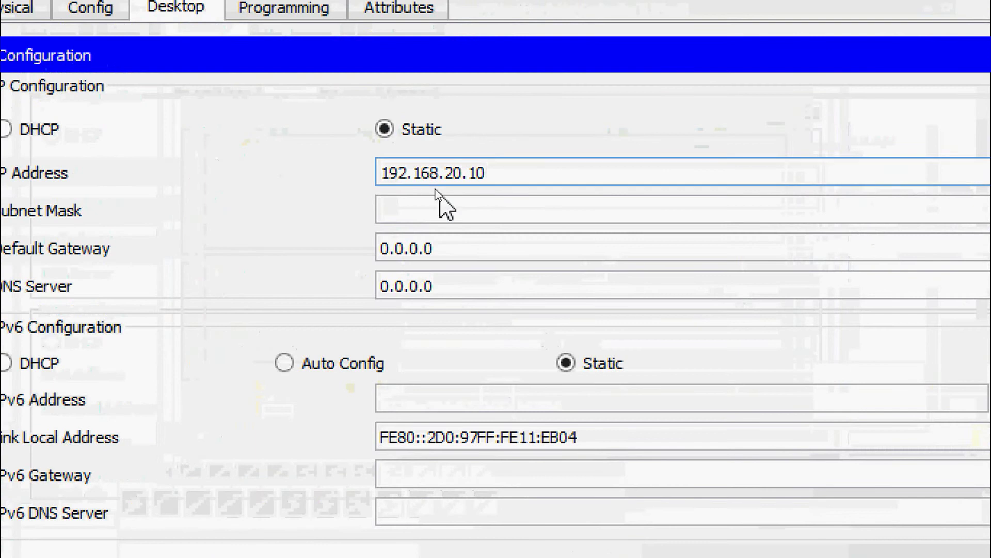
{"action": "key", "text": "BackSpace"}
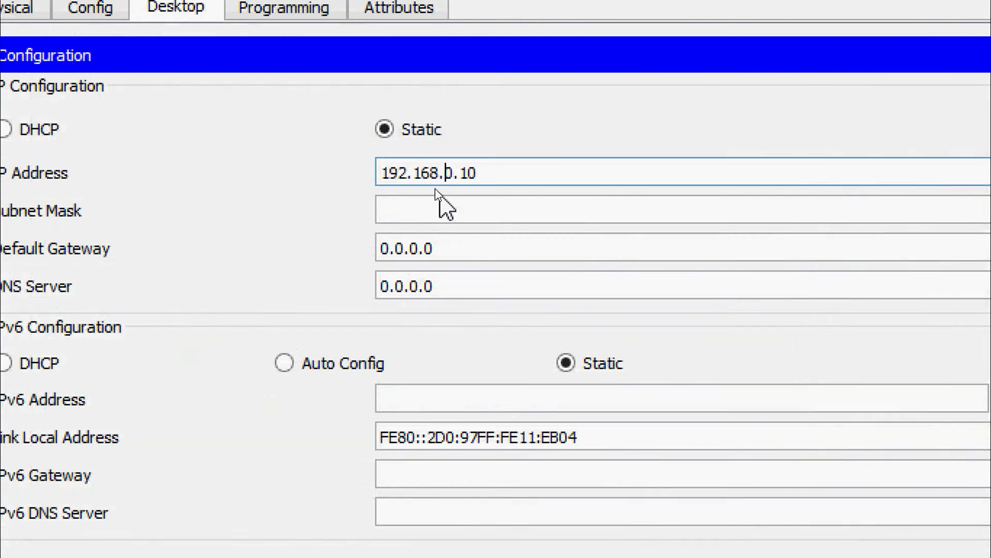
{"action": "type", "text": "3"}
{"action": "left_click", "coordinate": [443, 203]}
{"action": "left_click_drag", "start_coordinate": [500, 166], "coordinate": [349, 165]}
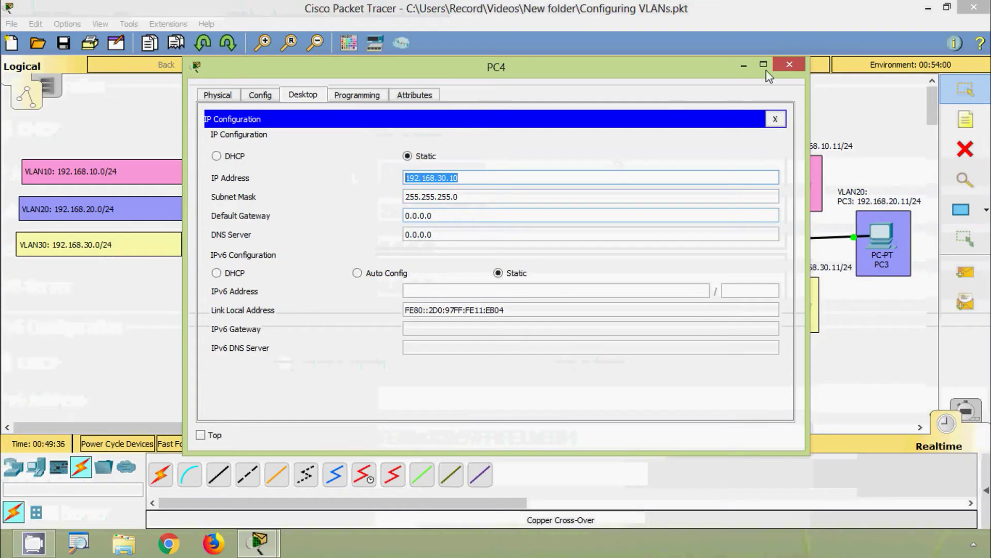
{"action": "left_click", "coordinate": [789, 64]}
Configure PC5 with the static IP address 192.168.30.11 and subnet mask 255.255.255.0
{"action": "left_click", "coordinate": [798, 302]}
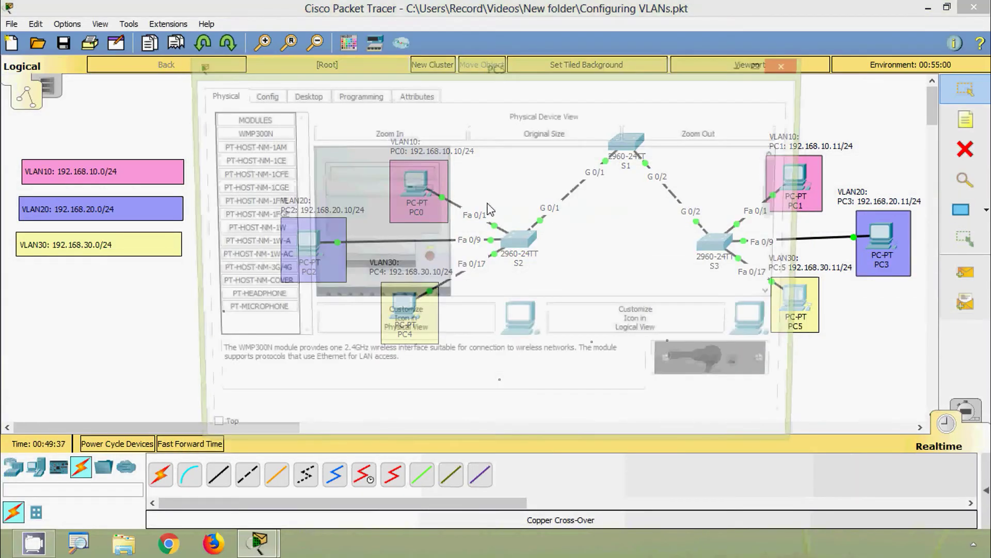
{"action": "left_click", "coordinate": [308, 98]}
{"action": "left_click", "coordinate": [285, 158]}
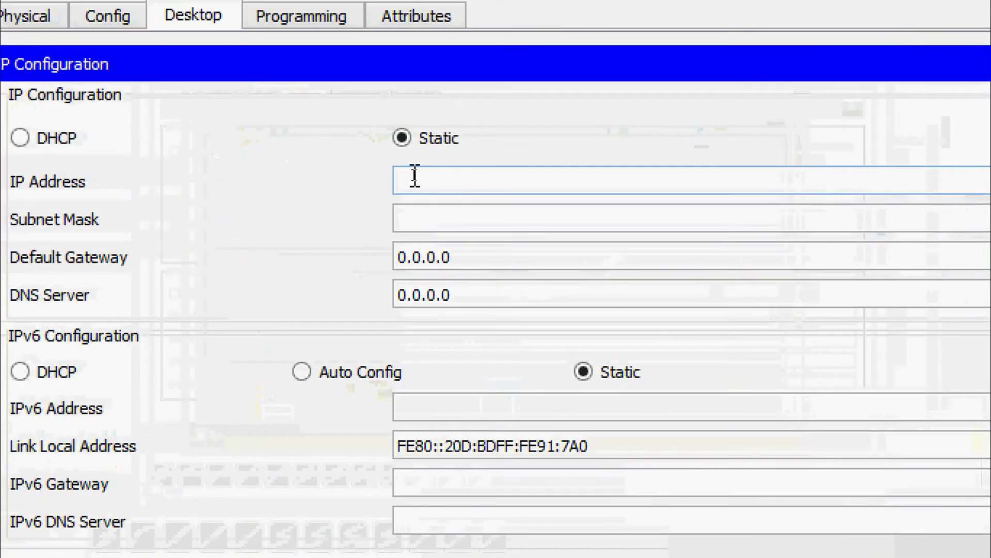
{"action": "type", "text": "192.168.30.10"}
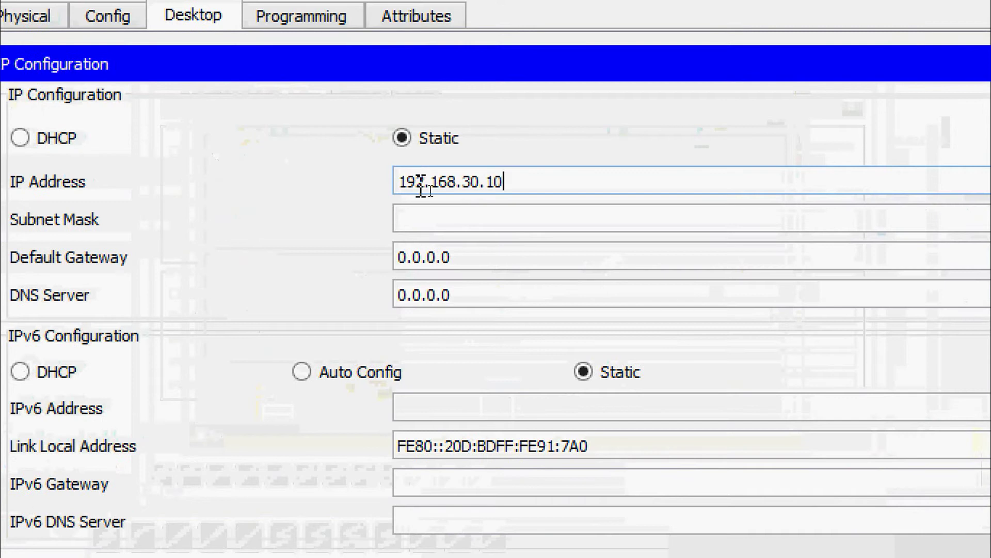
{"action": "left_click", "coordinate": [454, 219]}
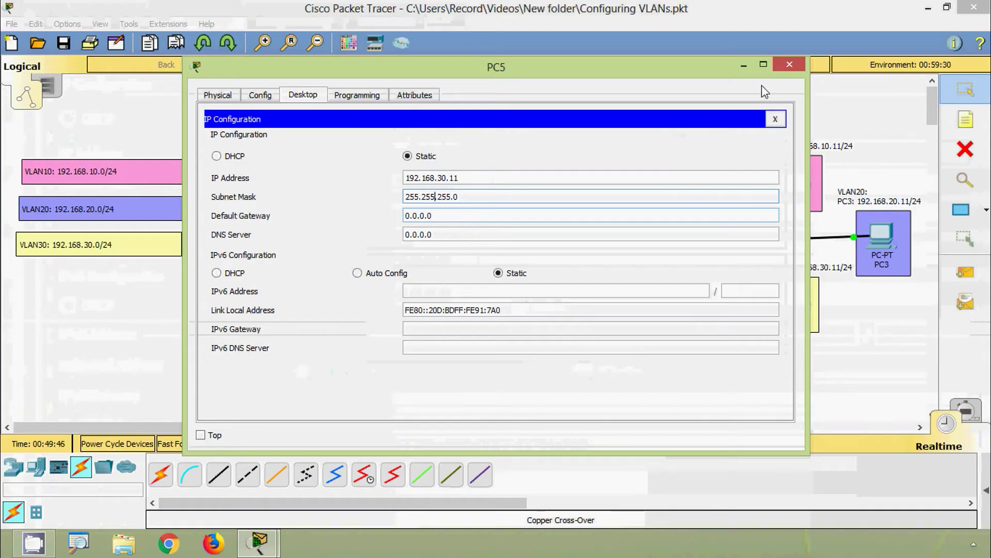
{"action": "left_click", "coordinate": [789, 64]}
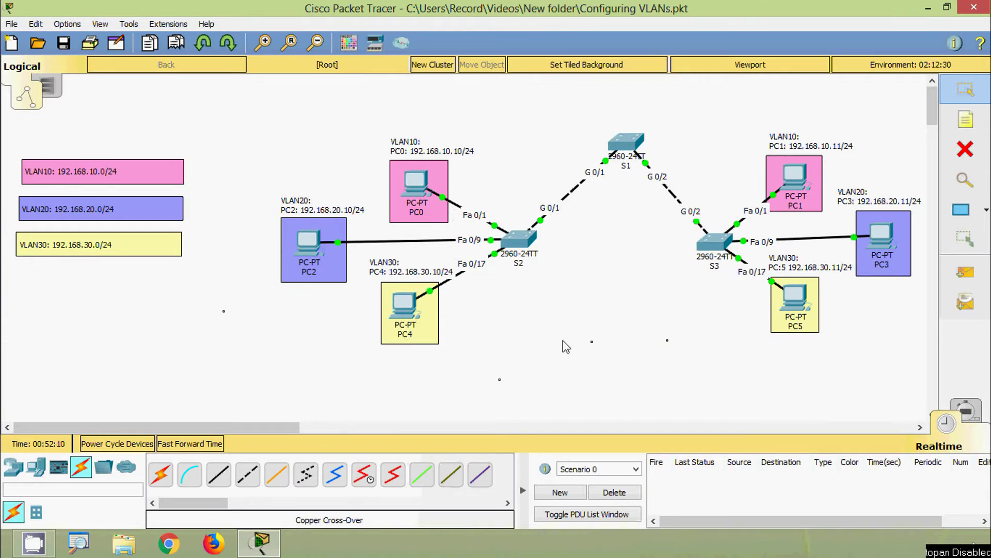
Test connectivity within VLAN10 by pinging 192.168.10.11 from PC0's command prompt
{"action": "left_click", "coordinate": [425, 191]}
{"action": "left_click", "coordinate": [602, 155]}
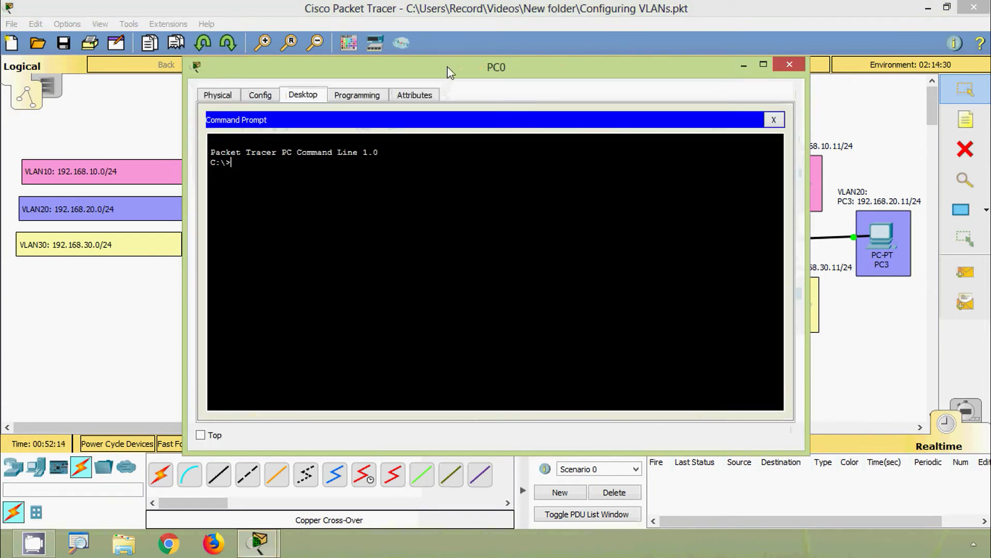
{"action": "left_click_drag", "start_coordinate": [447, 66], "coordinate": [502, 51]}
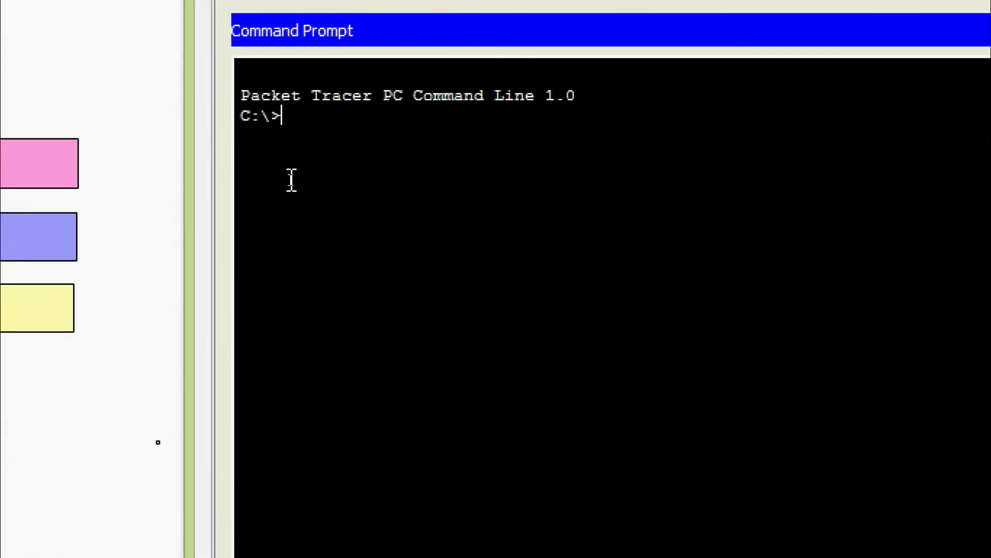
{"action": "type", "text": "ping 192"}
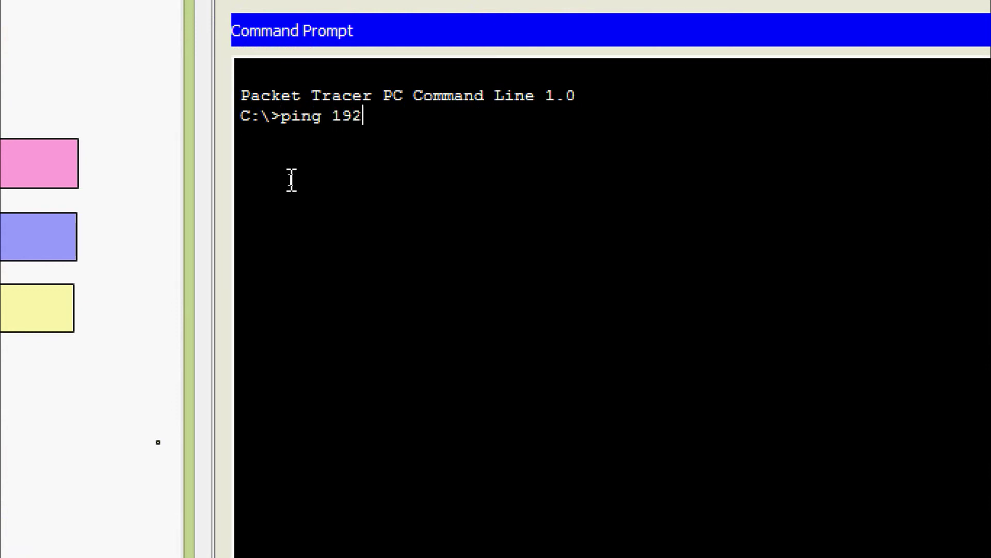
{"action": "type", "text": ".168.10.11"}
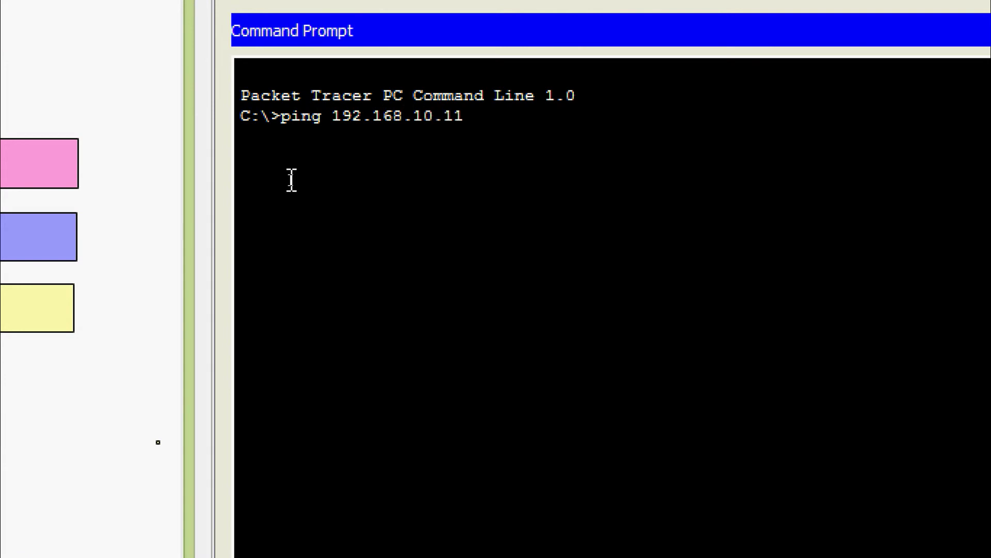
{"action": "key", "text": "Return"}
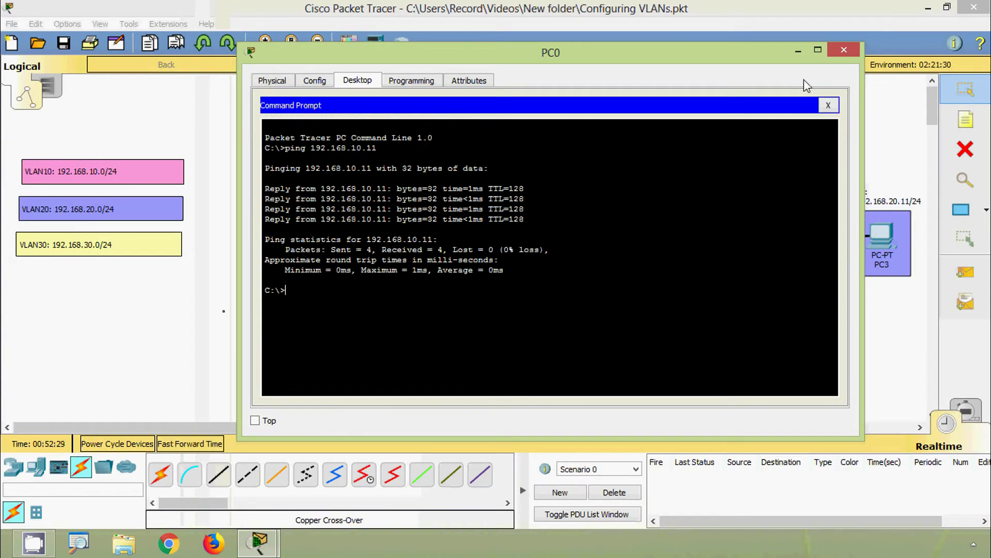
{"action": "left_click", "coordinate": [844, 50]}
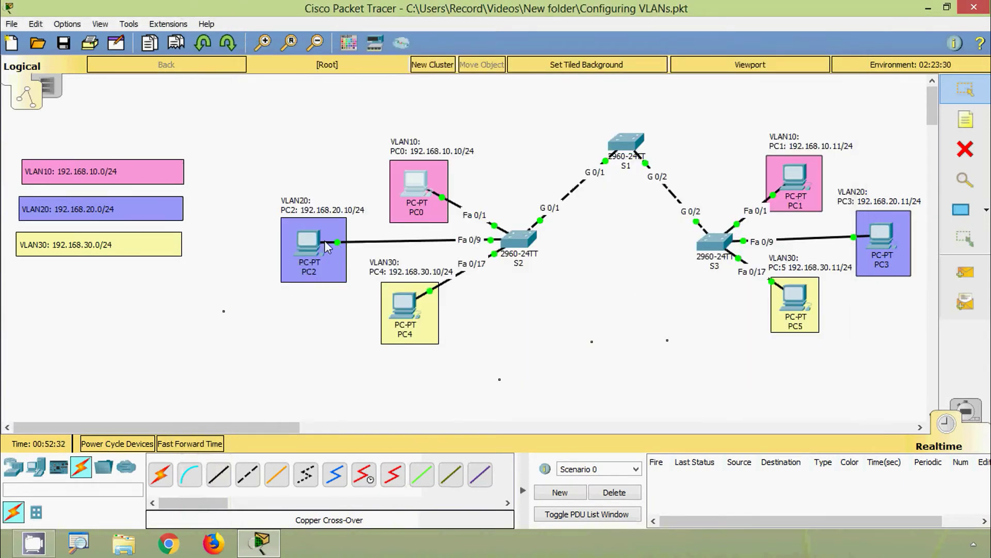
Test connectivity within VLAN20 by pinging 192.168.20.11 from PC2's command prompt
{"action": "left_click", "coordinate": [298, 241]}
{"action": "left_click", "coordinate": [599, 150]}
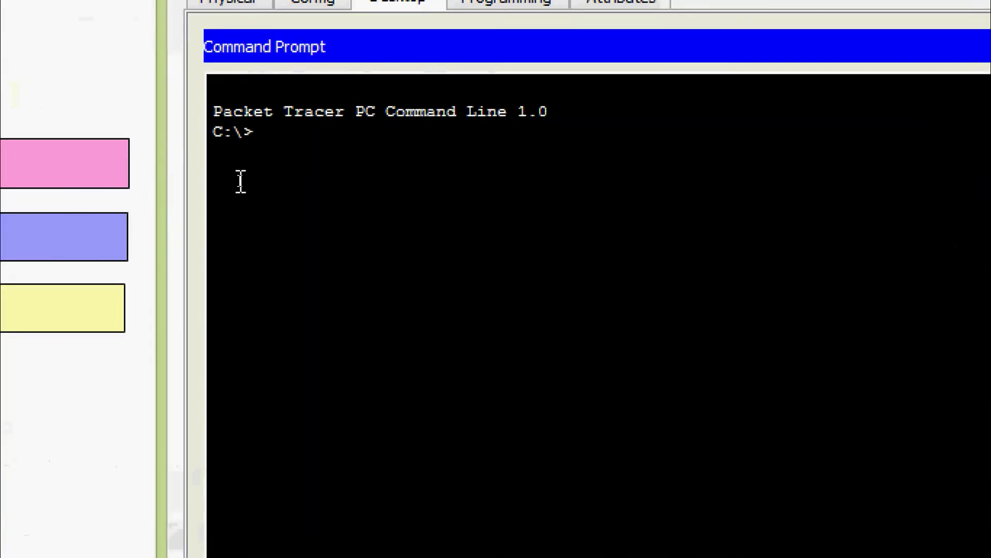
{"action": "type", "text": "ping 192.1"}
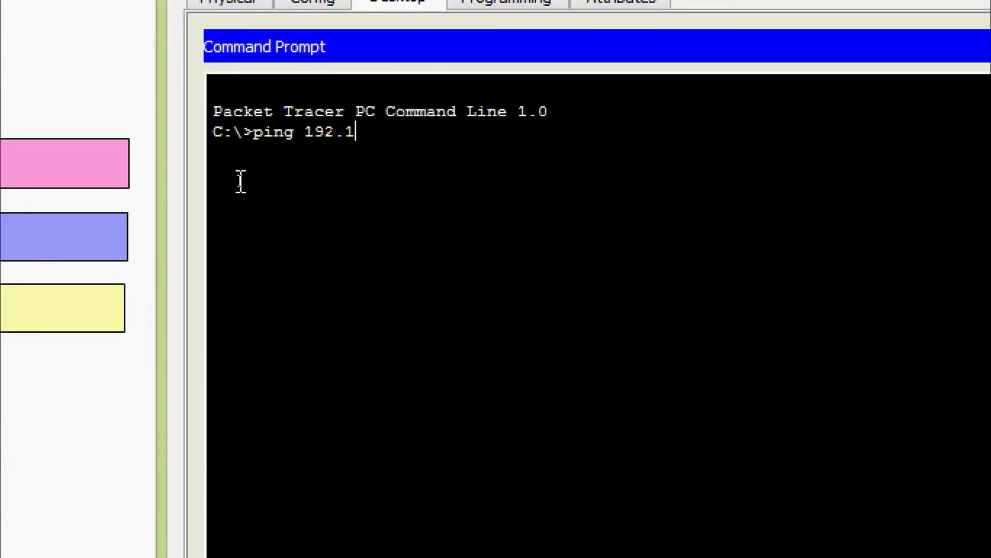
{"action": "type", "text": "68.20.11"}
{"action": "key", "text": "Return"}
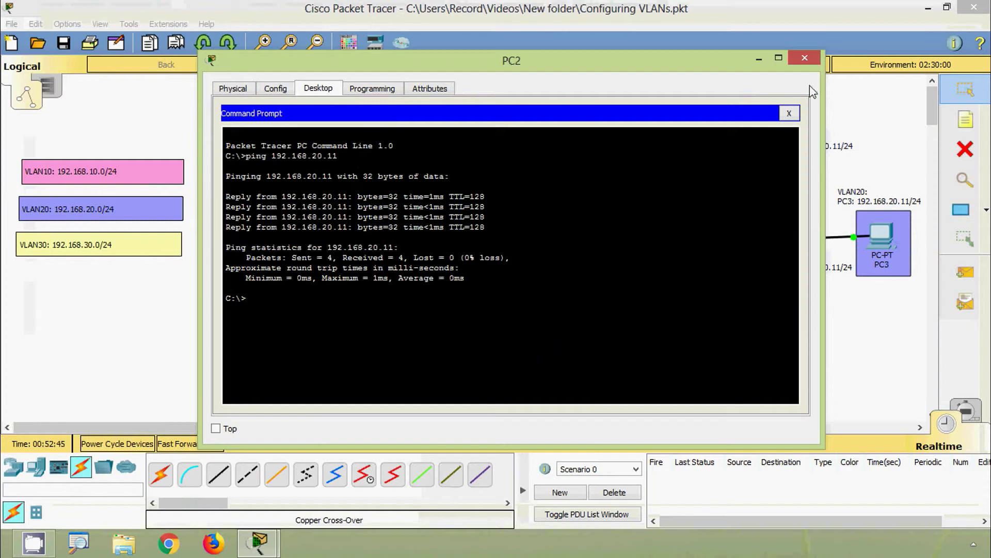
{"action": "left_click", "coordinate": [807, 59]}
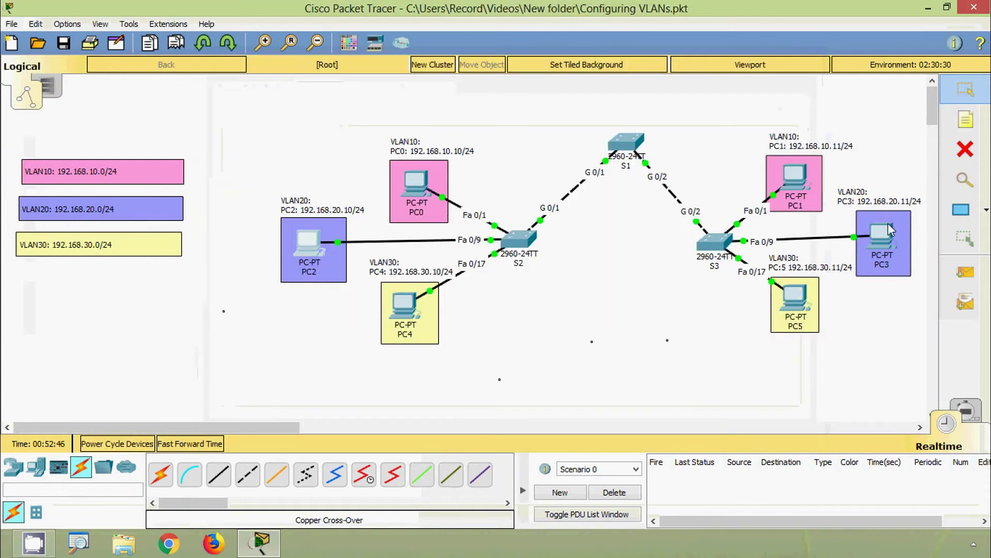
Test connectivity within VLAN30 by pinging 192.168.30.11 from PC4's command prompt
{"action": "mouse_move", "coordinate": [490, 326]}
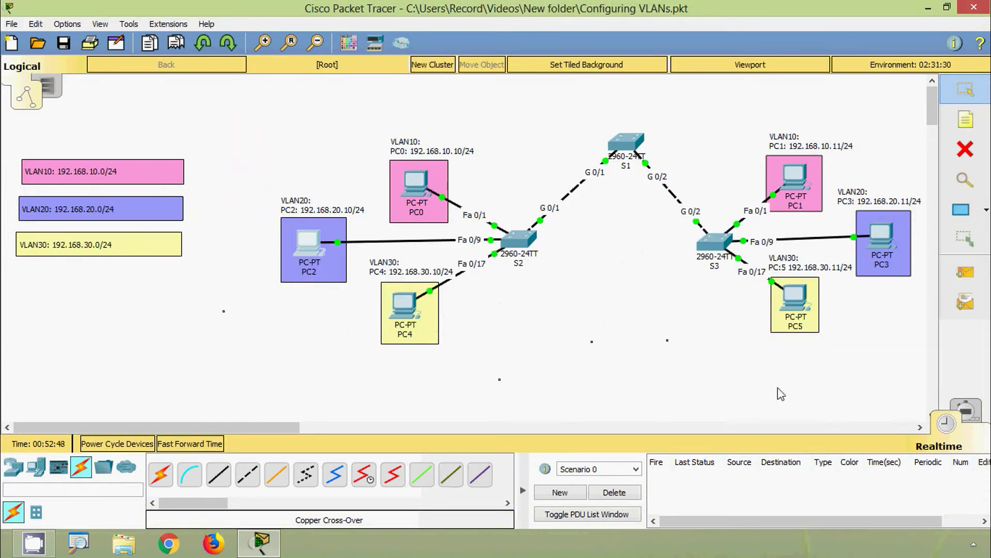
{"action": "left_click", "coordinate": [406, 330]}
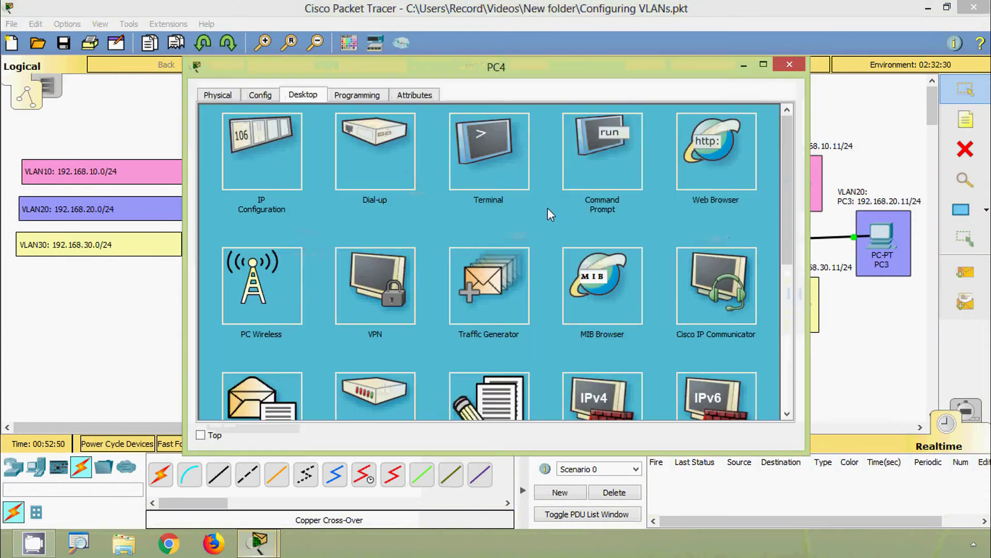
{"action": "left_click", "coordinate": [597, 146]}
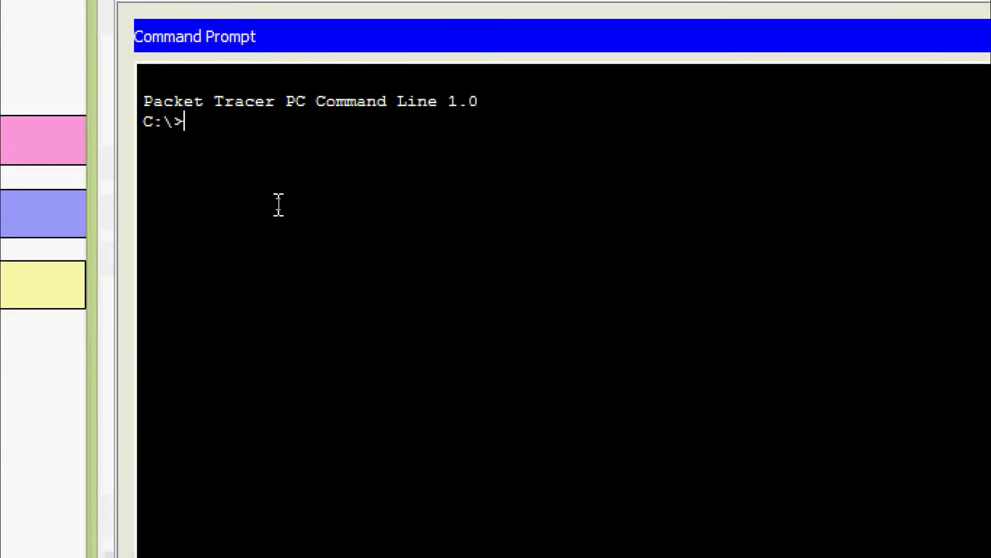
{"action": "type", "text": "ping 192.168."}
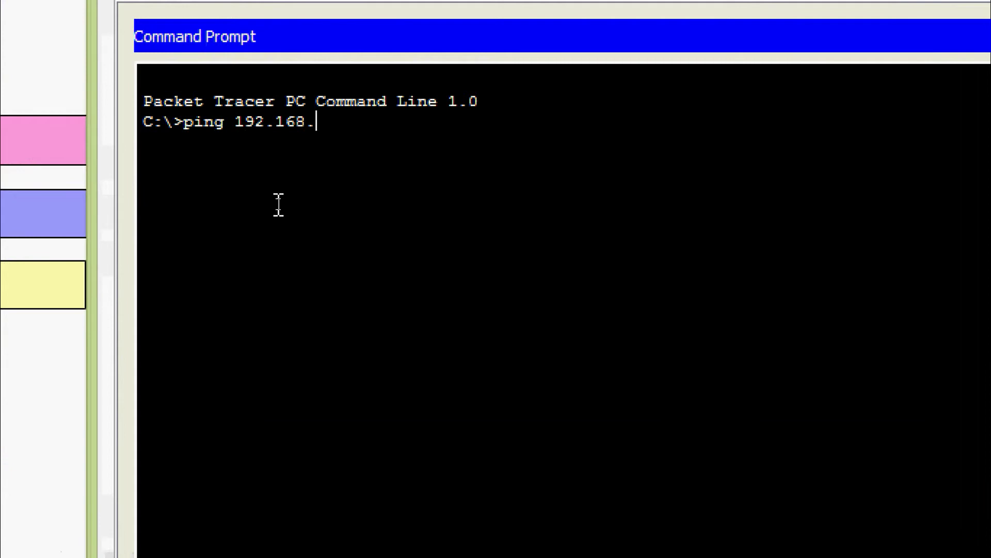
{"action": "type", "text": "30.11"}
{"action": "key", "text": "Return"}
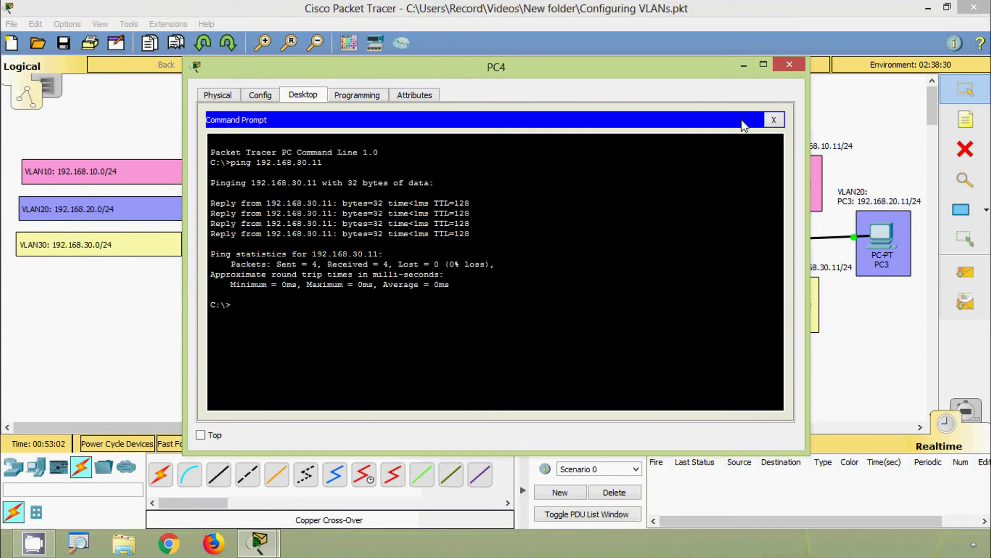
{"action": "left_click_drag", "start_coordinate": [723, 75], "coordinate": [666, 76]}
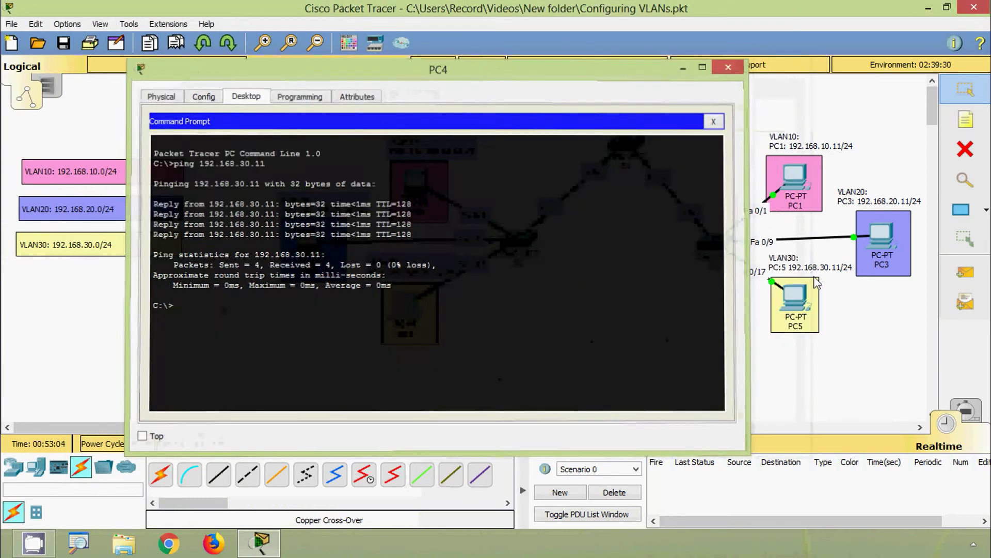
{"action": "left_click", "coordinate": [754, 392]}
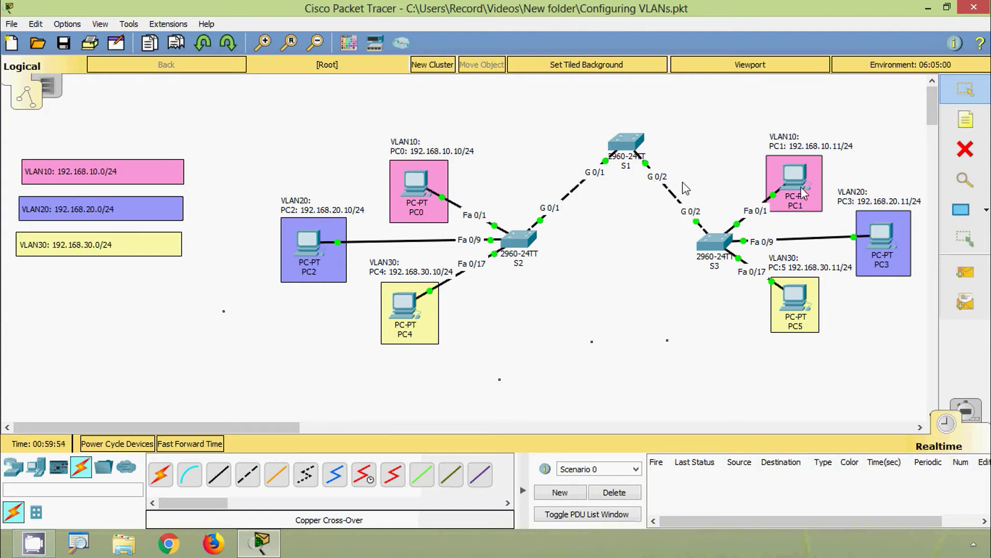
Test connectivity between the VLAN10 and VLAN20 subnets by pinging 192.168.20.11 from PC0's command prompt
{"action": "mouse_move", "coordinate": [803, 193]}
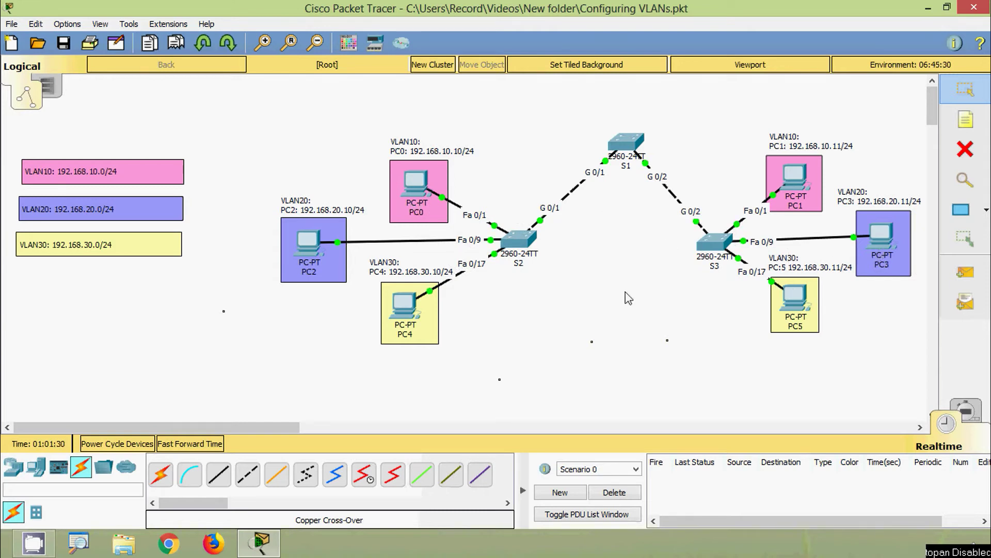
{"action": "left_click", "coordinate": [408, 183]}
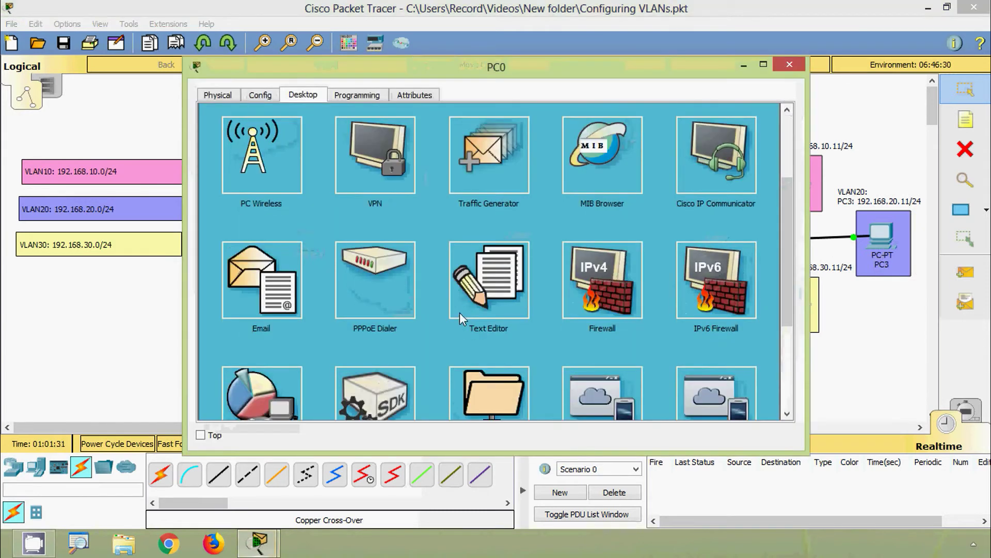
{"action": "scroll", "coordinate": [459, 312], "scroll_direction": "down", "scroll_amount": 2}
{"action": "scroll", "coordinate": [553, 235], "scroll_direction": "up", "scroll_amount": 2}
{"action": "left_click", "coordinate": [589, 165]}
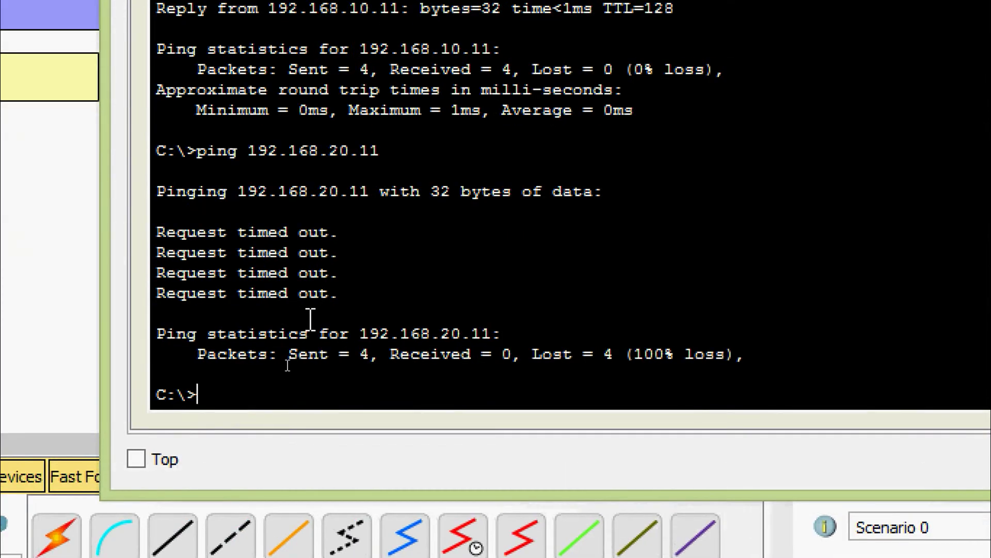
{"action": "type", "text": "ping 192.168."}
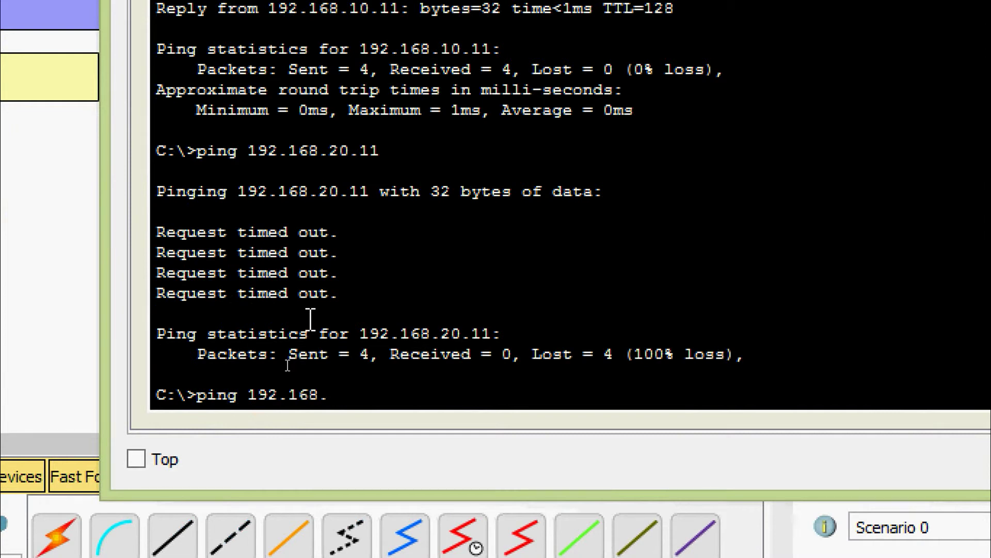
{"action": "type", "text": "20.11"}
{"action": "key", "text": "Return"}
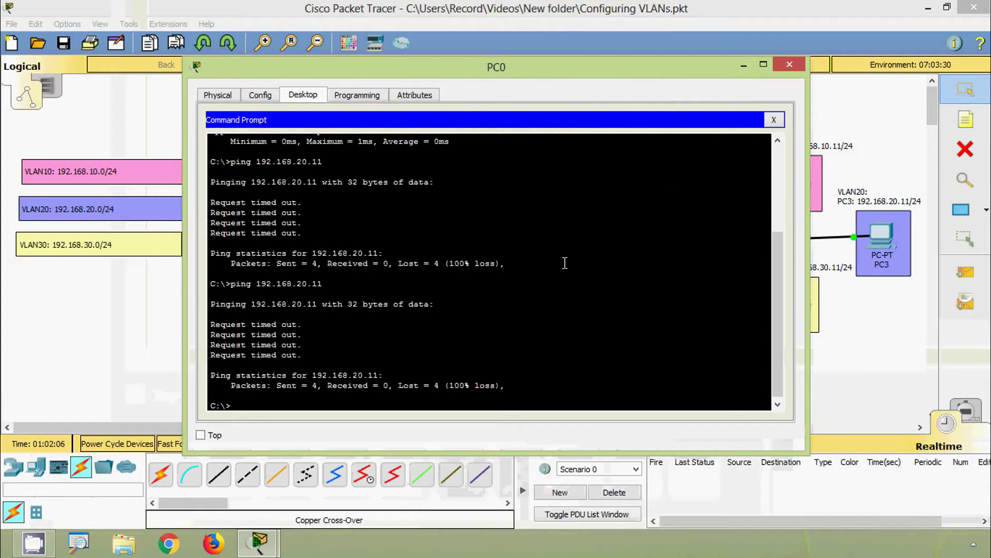
{"action": "left_click", "coordinate": [781, 74]}
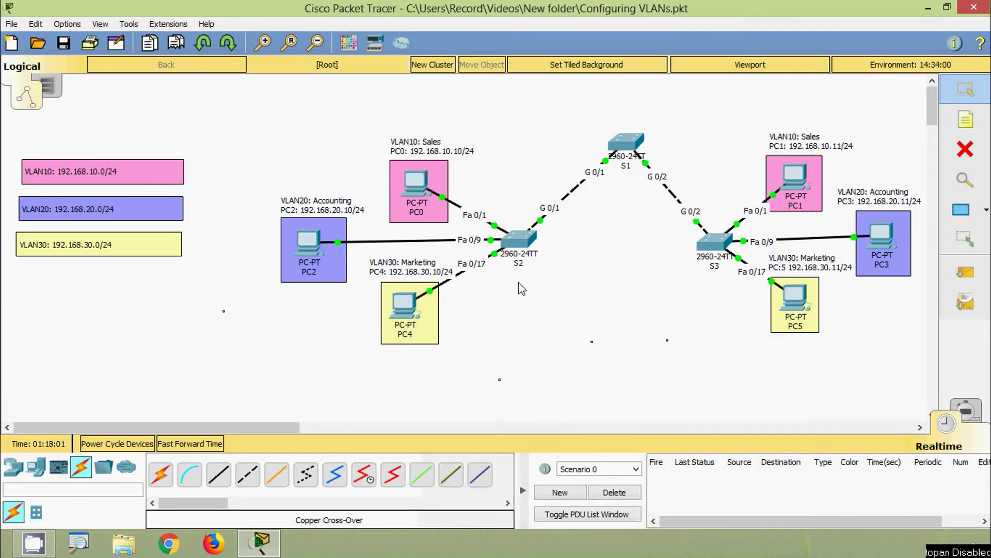
Open switch S2's command line and enter privileged EXEC mode with the enable command
{"action": "left_click", "coordinate": [519, 241]}
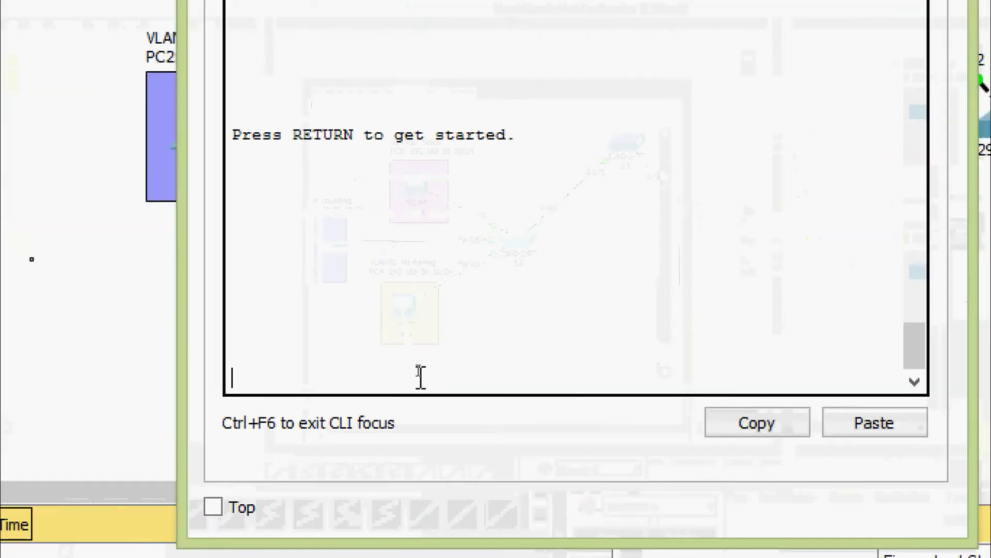
{"action": "key", "text": "Return"}
{"action": "type", "text": "en"}
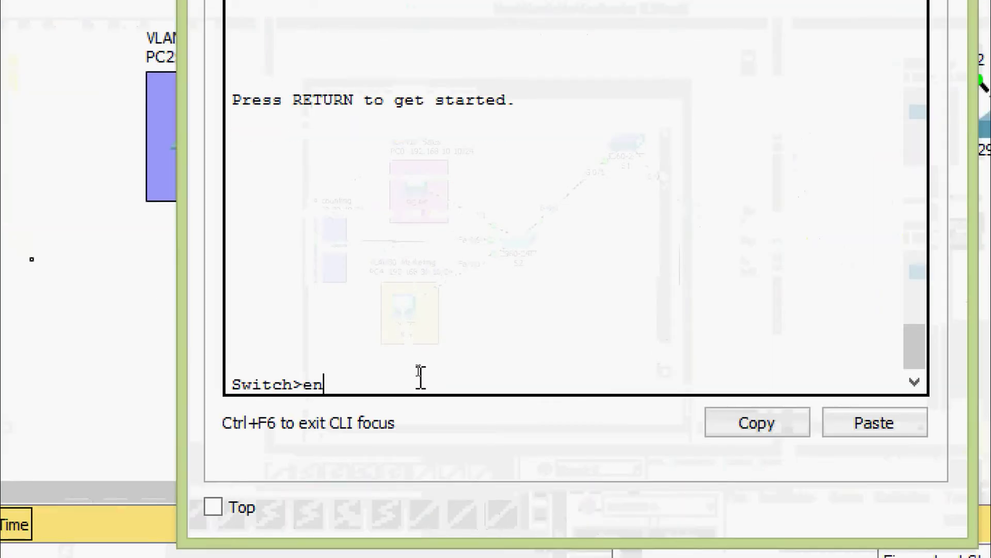
{"action": "type", "text": "a"}
{"action": "key", "text": "Tab"}
{"action": "key", "text": "Return"}
Display S2's VLAN table with show vlan brief, widen the window to read the port assignments, and close it
{"action": "type", "text": "sh"}
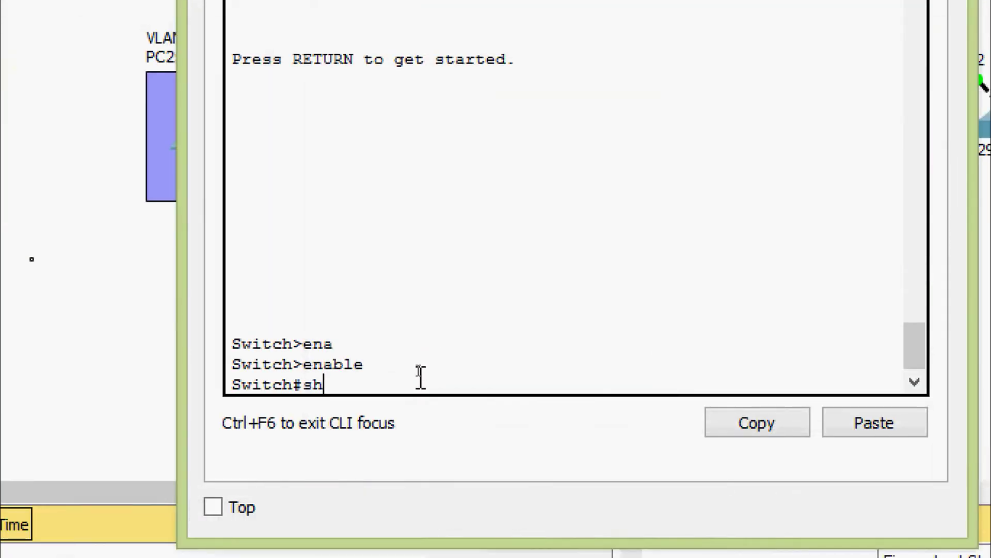
{"action": "key", "text": "Tab"}
{"action": "type", "text": "vl"}
{"action": "key", "text": "Tab"}
{"action": "type", "text": "b"}
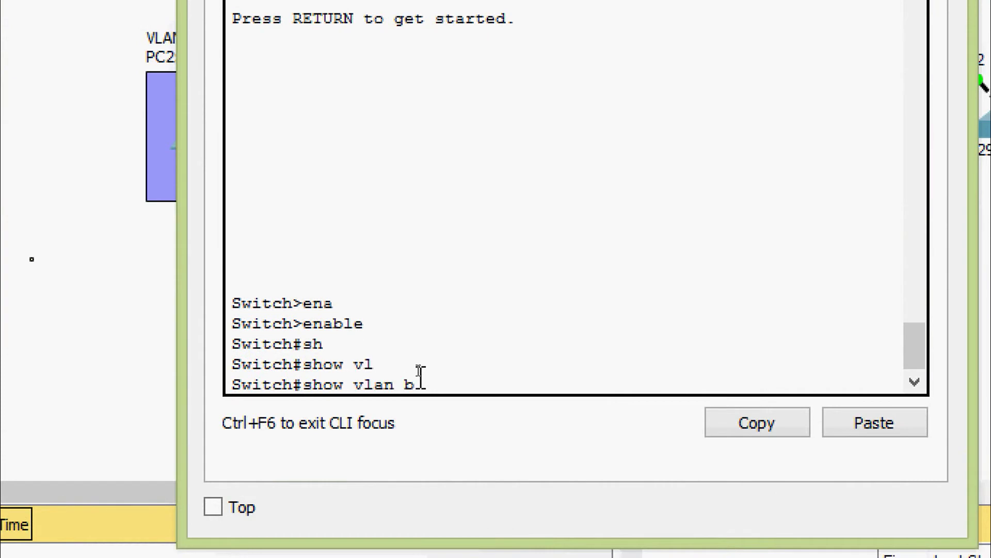
{"action": "key", "text": "Return"}
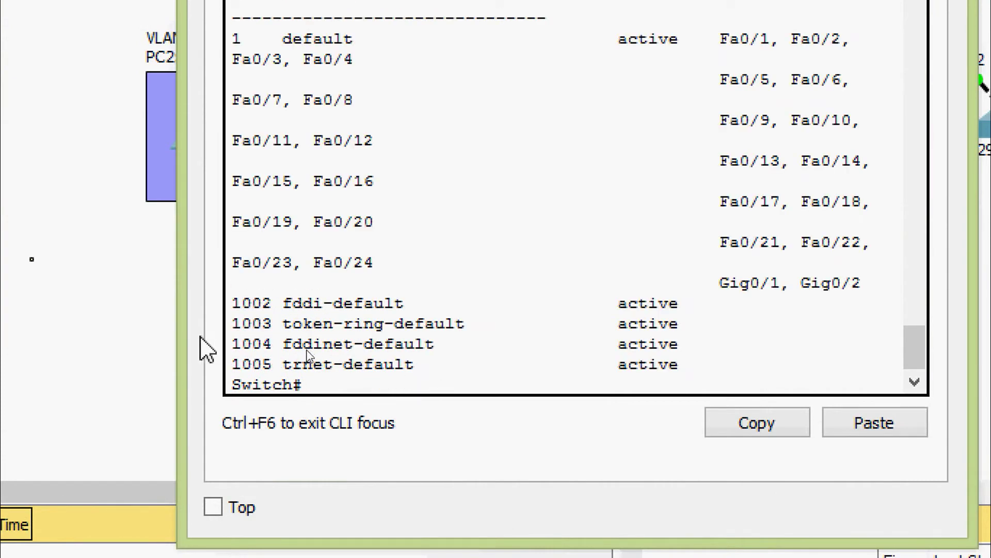
{"action": "left_click_drag", "start_coordinate": [182, 347], "coordinate": [32, 354]}
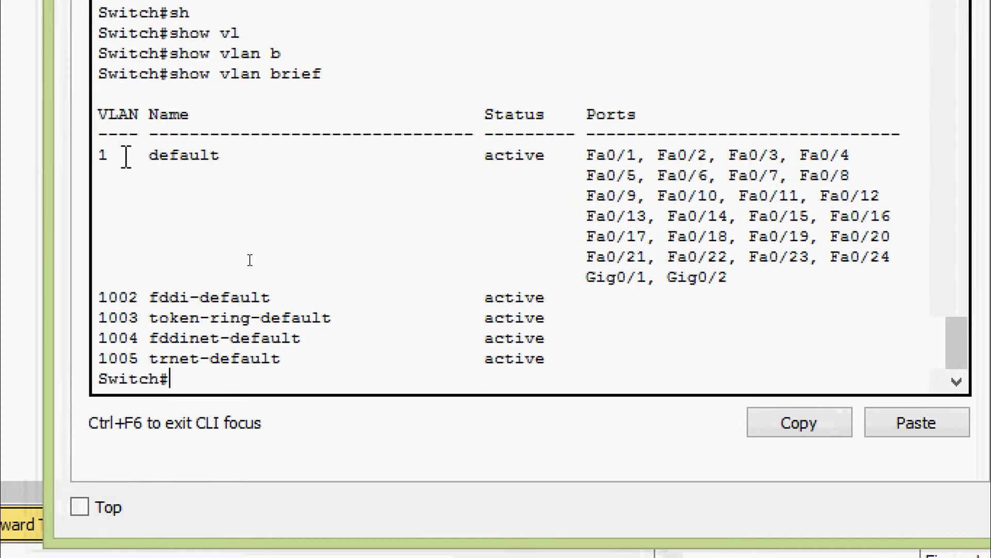
{"action": "double_click", "coordinate": [87, 155]}
{"action": "left_click", "coordinate": [230, 235]}
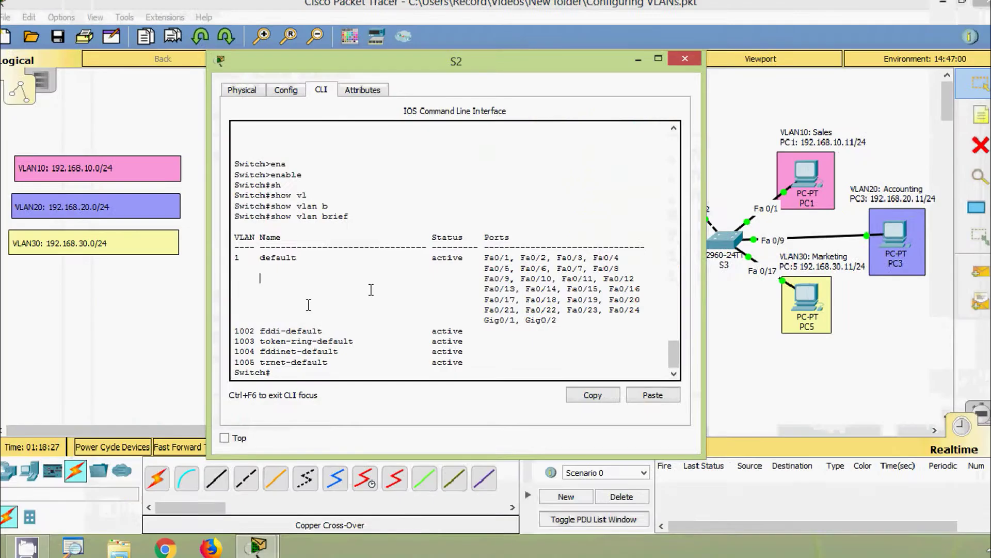
{"action": "left_click", "coordinate": [669, 69]}
Open switch S3's command line and enter privileged EXEC mode with the enable command
{"action": "left_click", "coordinate": [714, 241]}
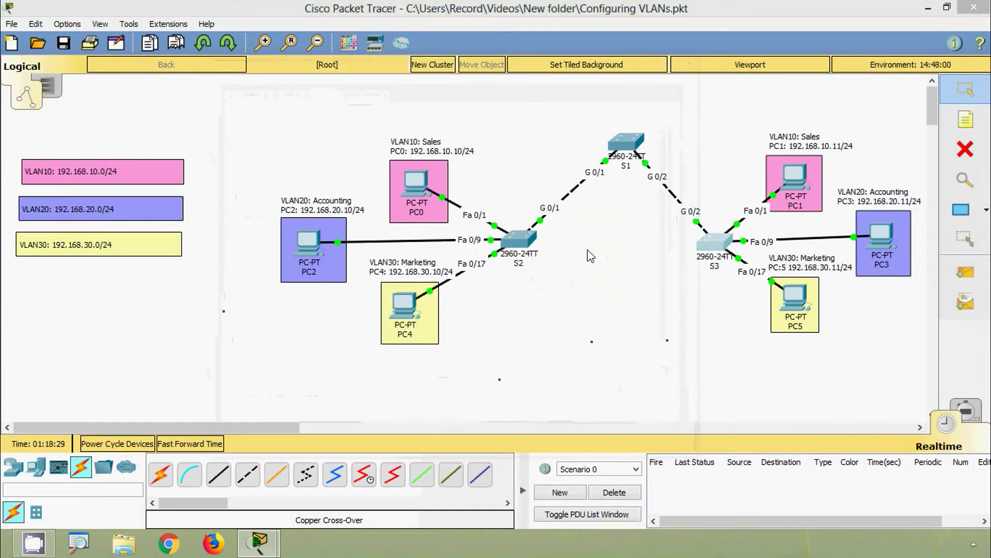
{"action": "left_click", "coordinate": [410, 96]}
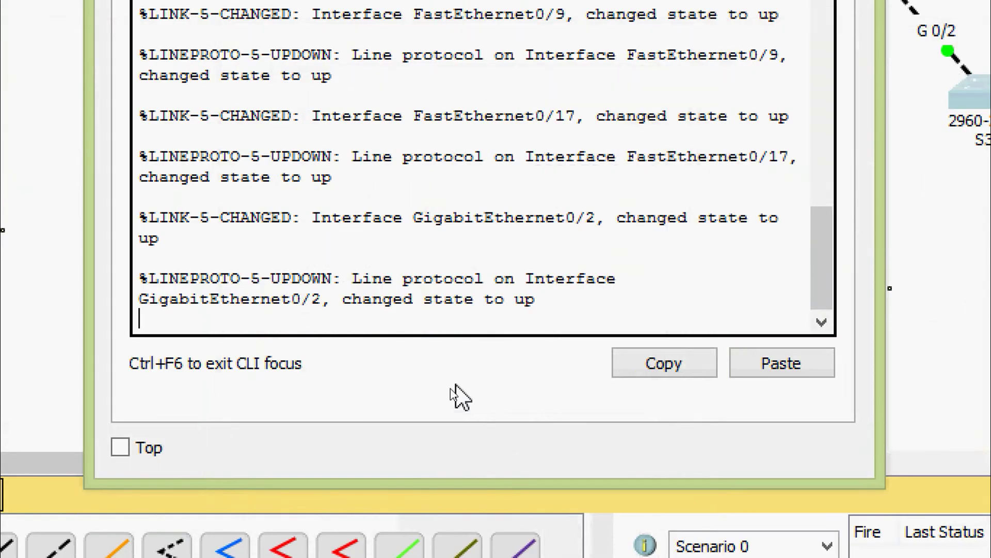
{"action": "key", "text": "Return"}
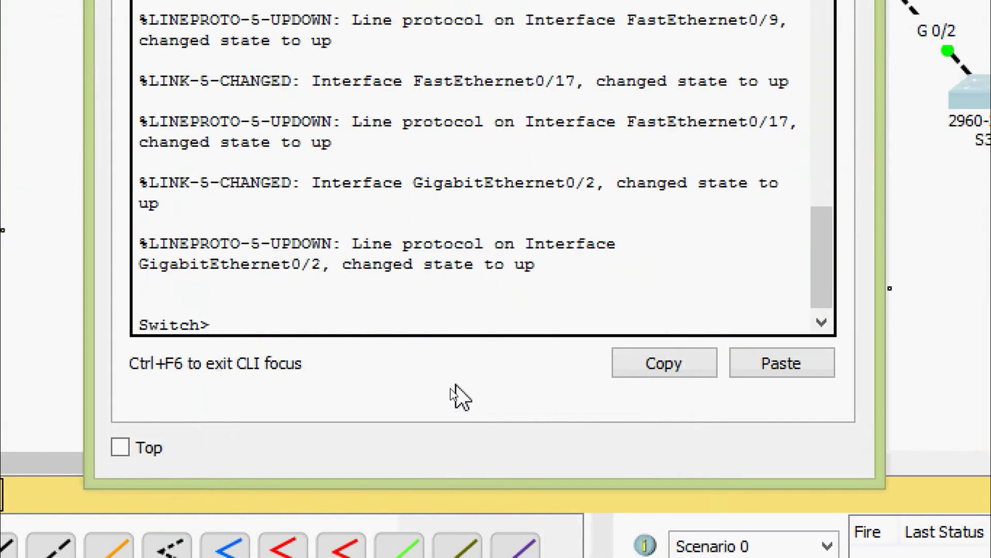
{"action": "type", "text": "ena"}
{"action": "key", "text": "Tab"}
{"action": "key", "text": "Return"}
Display S3's VLAN table with show vlan brief, widen the window to read the port assignments, and close it
{"action": "type", "text": "sh"}
{"action": "key", "text": "Tab"}
{"action": "type", "text": "vl"}
{"action": "key", "text": "Tab"}
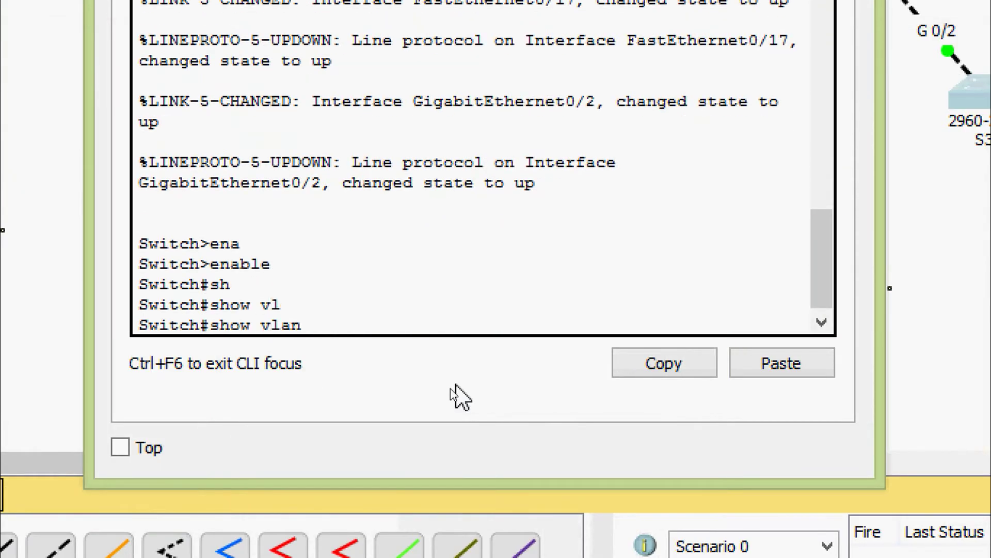
{"action": "type", "text": "b"}
{"action": "key", "text": "Tab"}
{"action": "key", "text": "Return"}
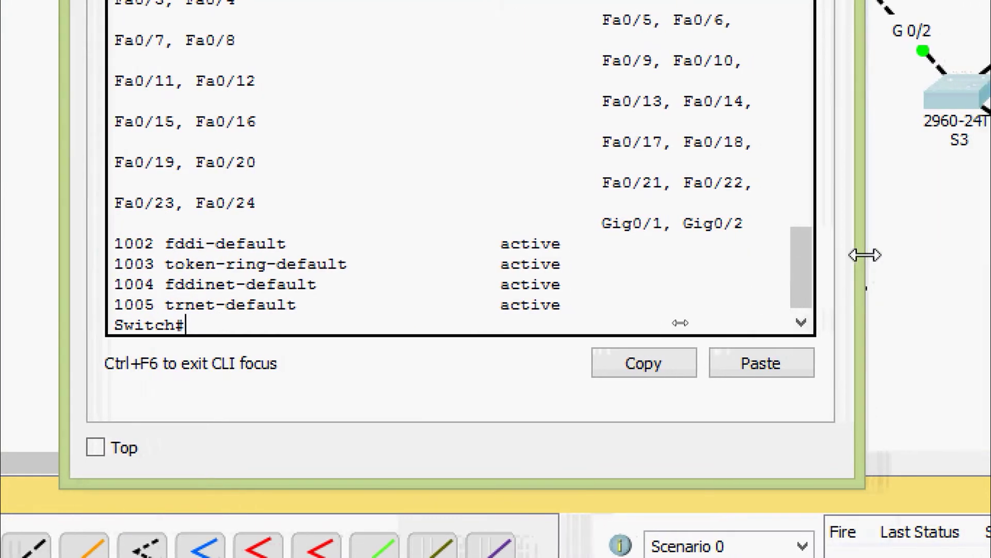
{"action": "left_click_drag", "start_coordinate": [865, 255], "coordinate": [990, 254]}
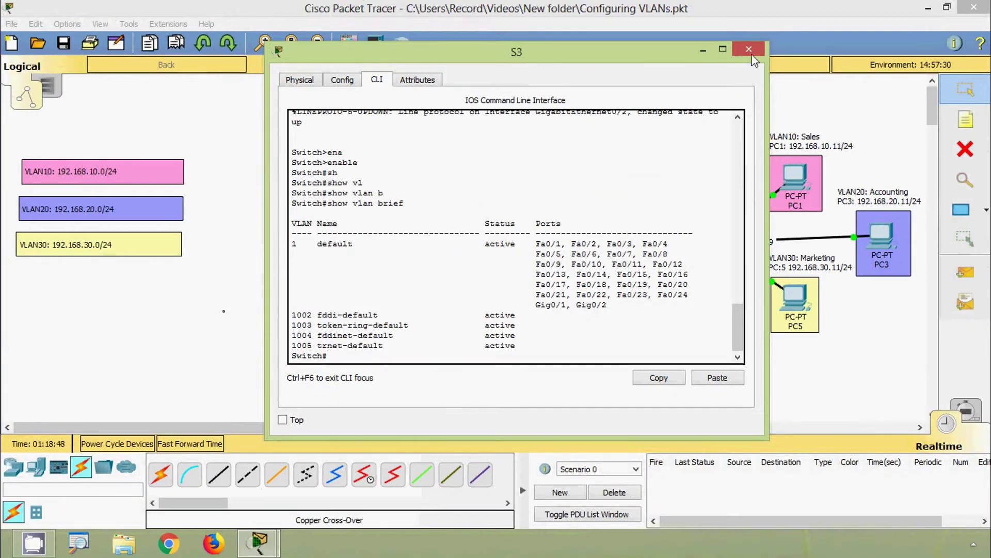
{"action": "left_click", "coordinate": [743, 61]}
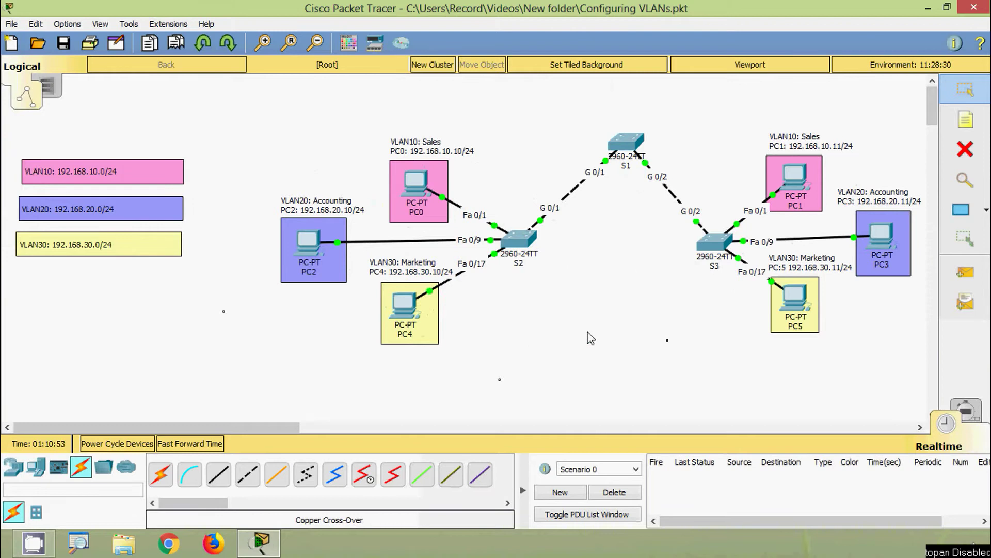
Open S2's command line and enter global configuration mode with enable and configure terminal
{"action": "left_click", "coordinate": [519, 240]}
{"action": "left_click_drag", "start_coordinate": [455, 75], "coordinate": [427, 41]}
{"action": "left_click", "coordinate": [380, 60]}
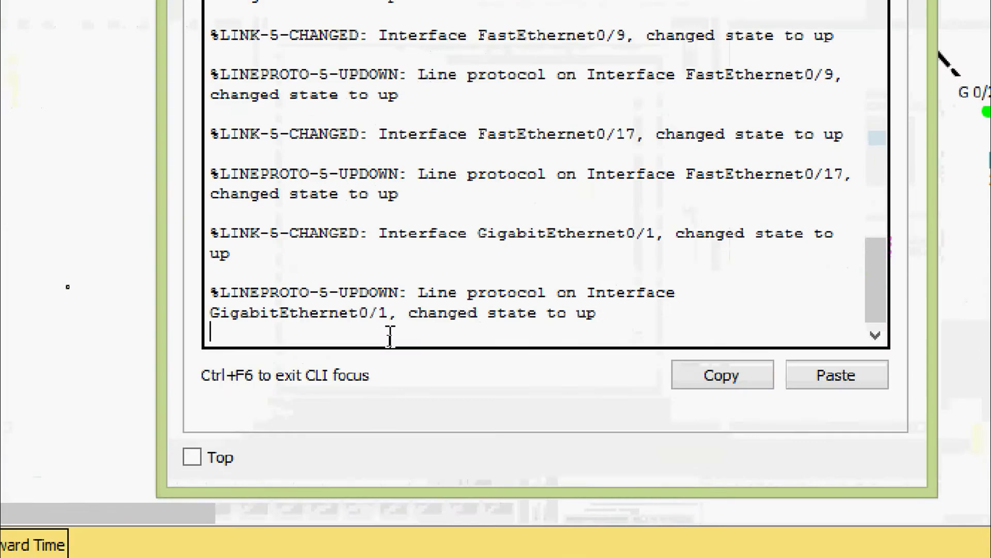
{"action": "key", "text": "Return"}
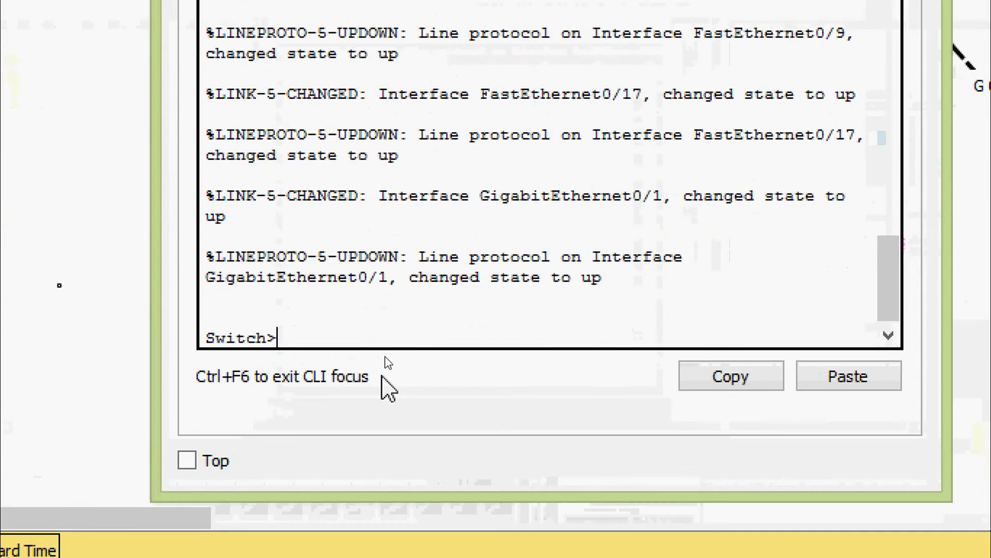
{"action": "type", "text": "ena"}
{"action": "key", "text": "Tab"}
{"action": "key", "text": "Return"}
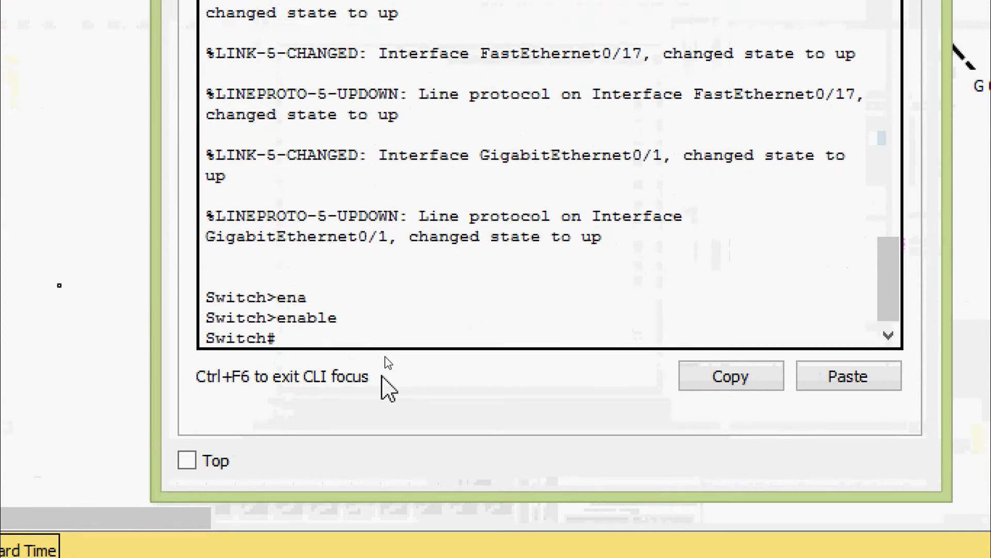
{"action": "type", "text": "conf"}
{"action": "key", "text": "Tab"}
{"action": "key", "text": "Tab"}
{"action": "key", "text": "Return"}
{"action": "key", "text": "Return"}
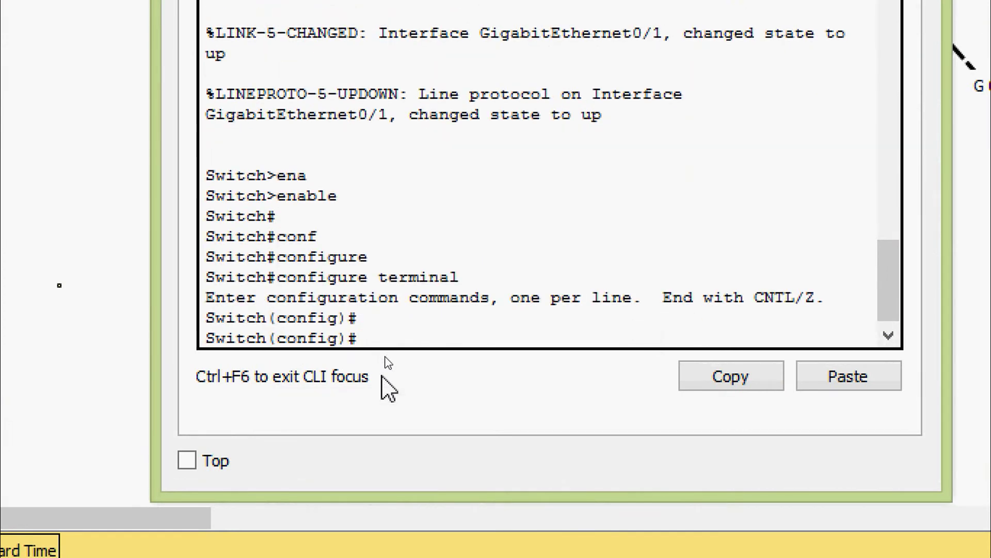
Set the hostname of the switch to S2 in global configuration mode
{"action": "type", "text": "ho"}
{"action": "key", "text": "Tab"}
{"action": "type", "text": "S2"}
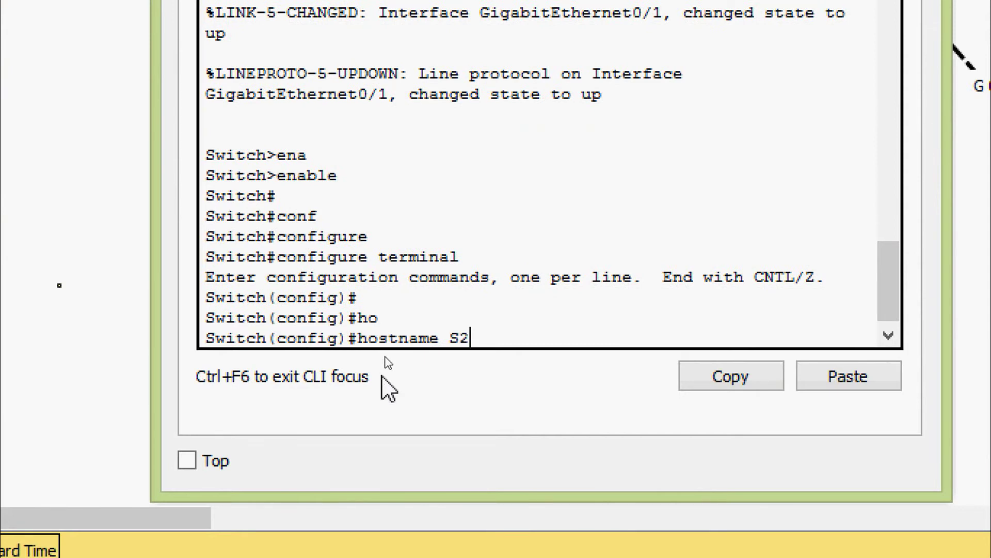
{"action": "key", "text": "Return"}
{"action": "key", "text": "Return"}
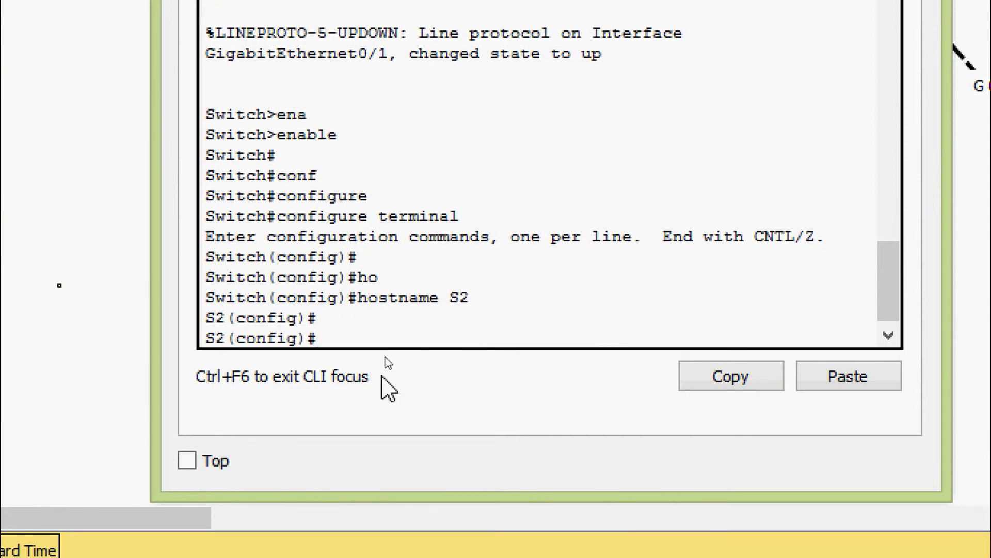
Create VLAN 10 on S2 and name it Sales
{"action": "type", "text": "vl"}
{"action": "key", "text": "Tab"}
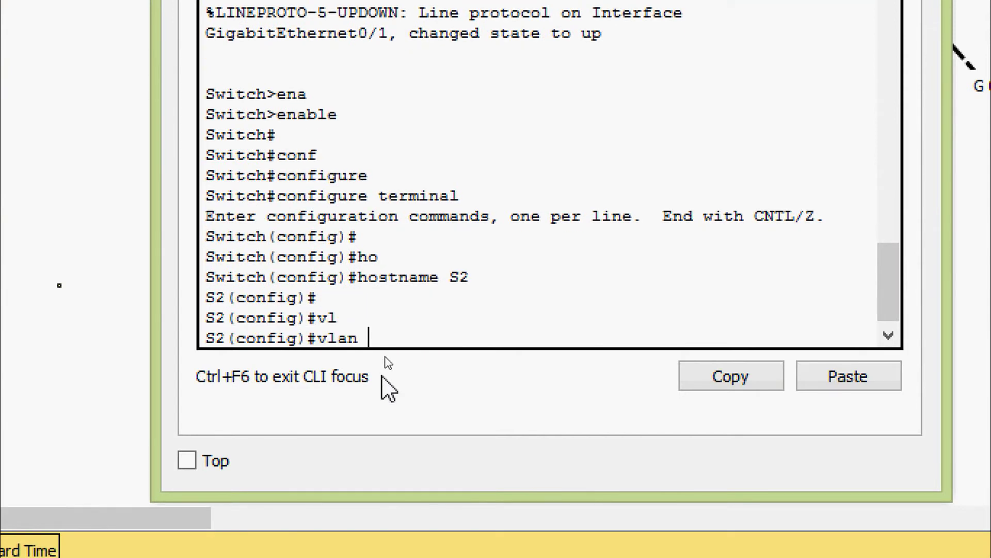
{"action": "type", "text": "10"}
{"action": "key", "text": "Return"}
{"action": "type", "text": "na"}
{"action": "key", "text": "Tab"}
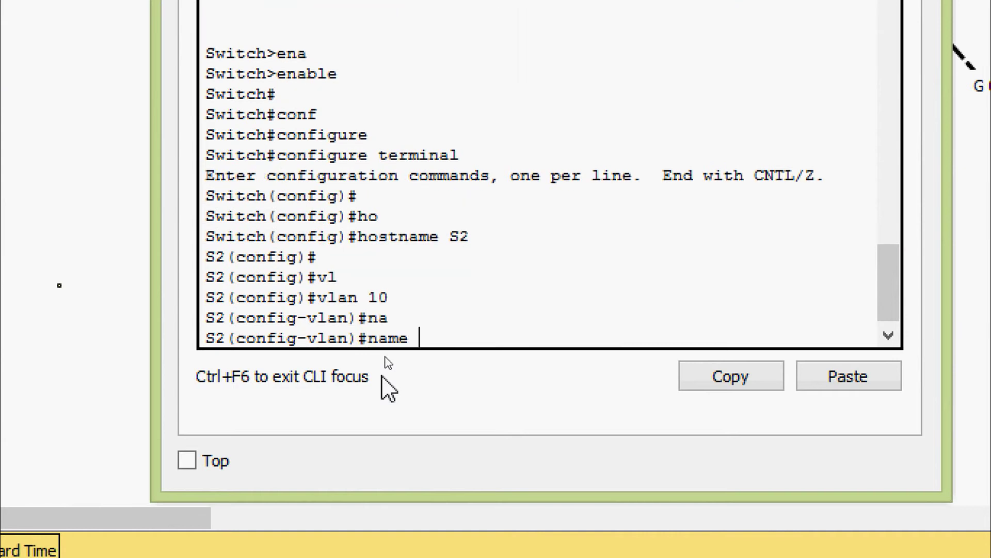
{"action": "type", "text": "Sales"}
{"action": "key", "text": "Return"}
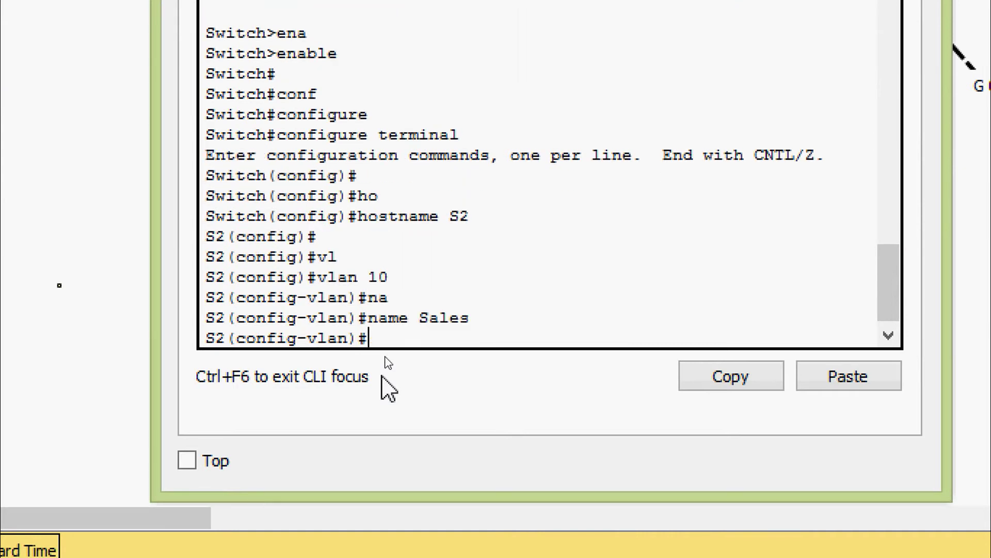
Create VLAN 20 on S2 and name it Accounting
{"action": "type", "text": "vl 20"}
{"action": "key", "text": "Return"}
{"action": "type", "text": "na"}
{"action": "key", "text": "Tab"}
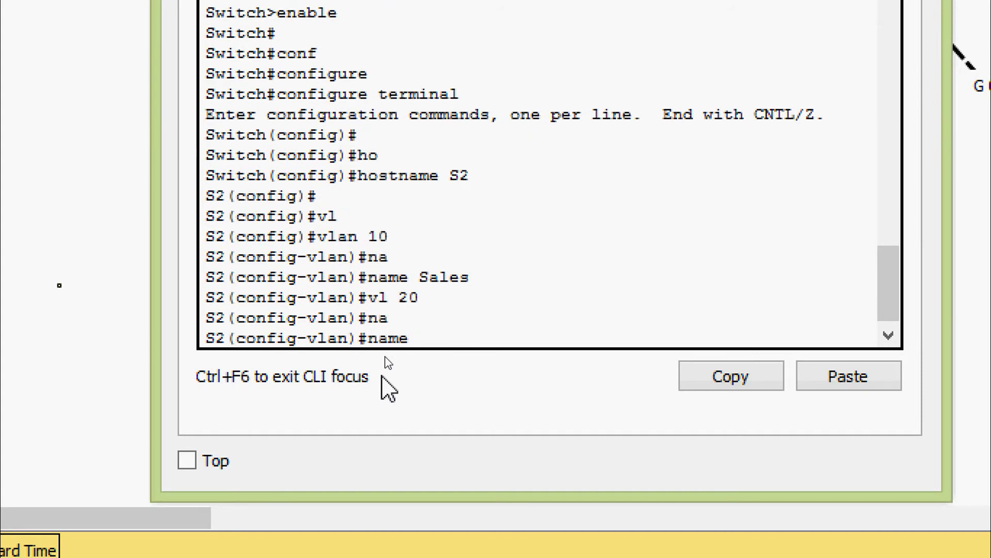
{"action": "type", "text": "Accounting"}
{"action": "key", "text": "Return"}
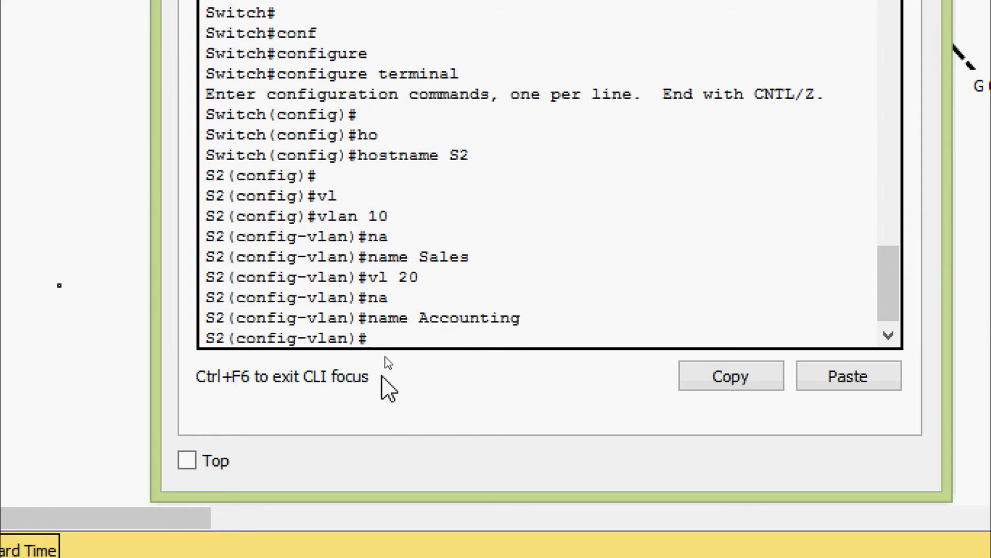
Create VLAN 30 on S2, name it Marketing, and return to privileged EXEC mode
{"action": "type", "text": "vl 30"}
{"action": "key", "text": "Return"}
{"action": "type", "text": "na"}
{"action": "key", "text": "Tab"}
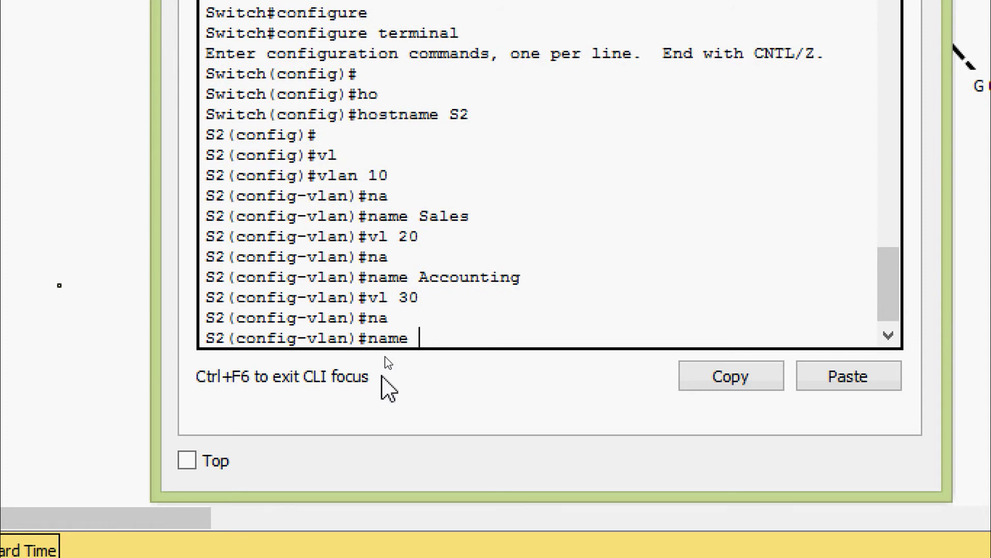
{"action": "type", "text": "Marketing"}
{"action": "key", "text": "Return"}
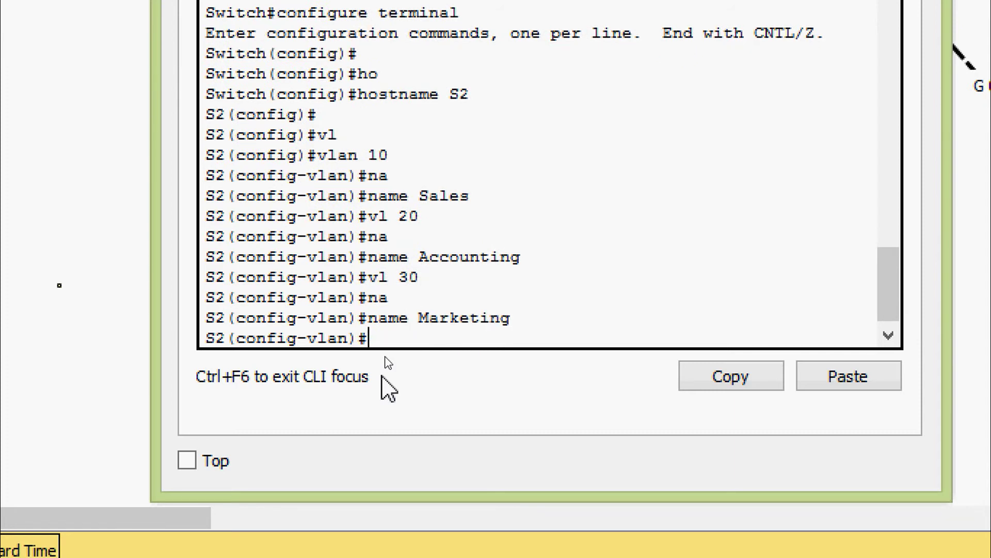
{"action": "key", "text": "ctrl+z"}
{"action": "key", "text": "Return"}
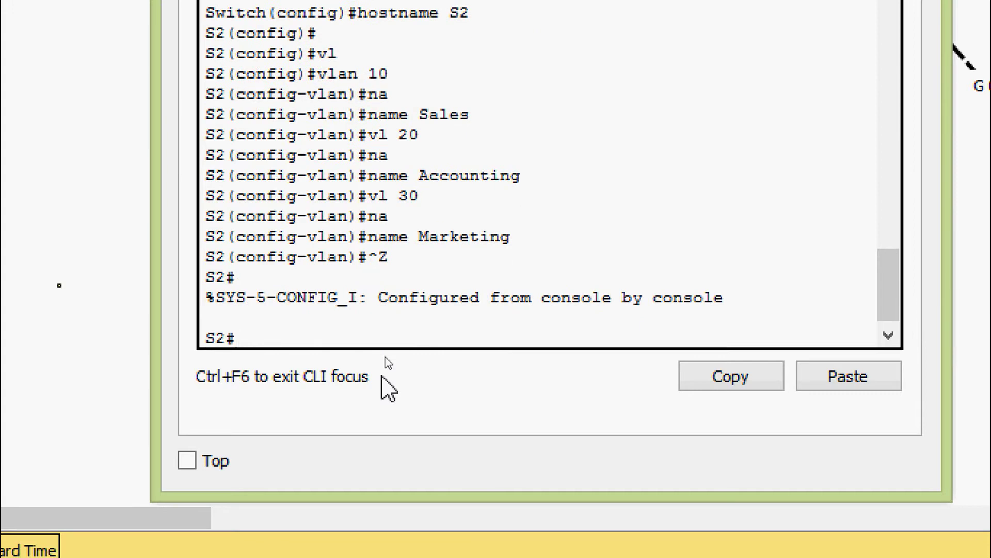
Check the new VLANs on S2 with show vlan brief, widening the window to read the table
{"action": "type", "text": "sh"}
{"action": "key", "text": "Tab"}
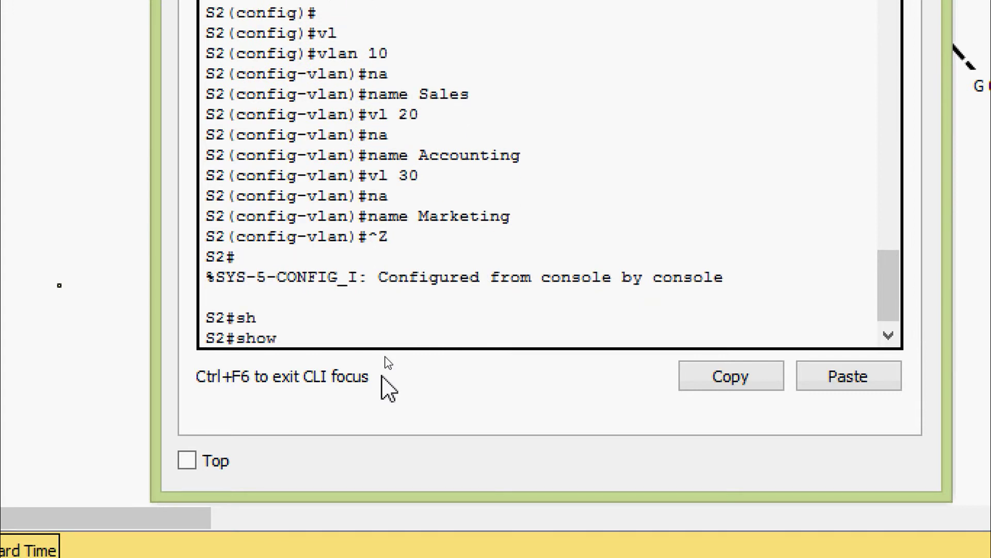
{"action": "type", "text": "vl"}
{"action": "key", "text": "Tab"}
{"action": "type", "text": "b"}
{"action": "key", "text": "Tab"}
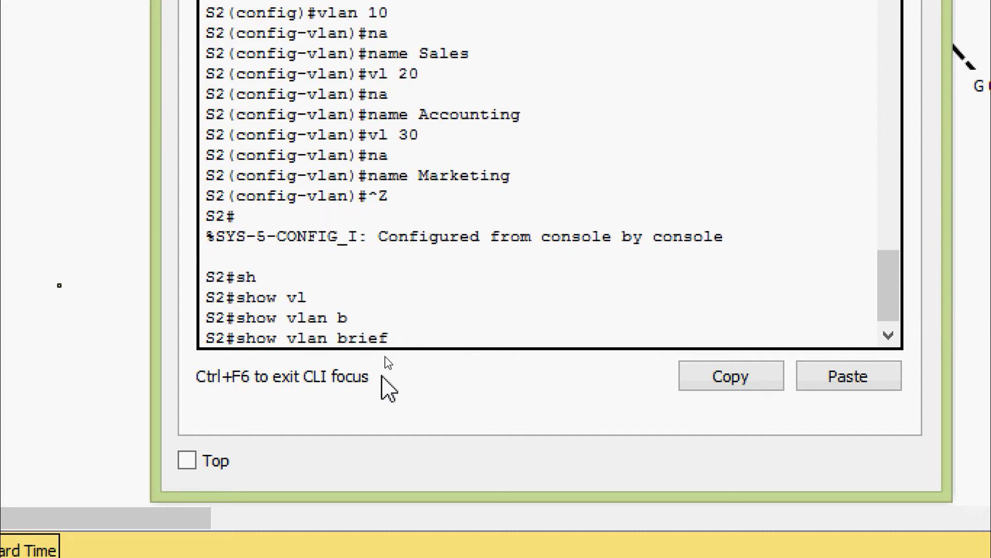
{"action": "key", "text": "Return"}
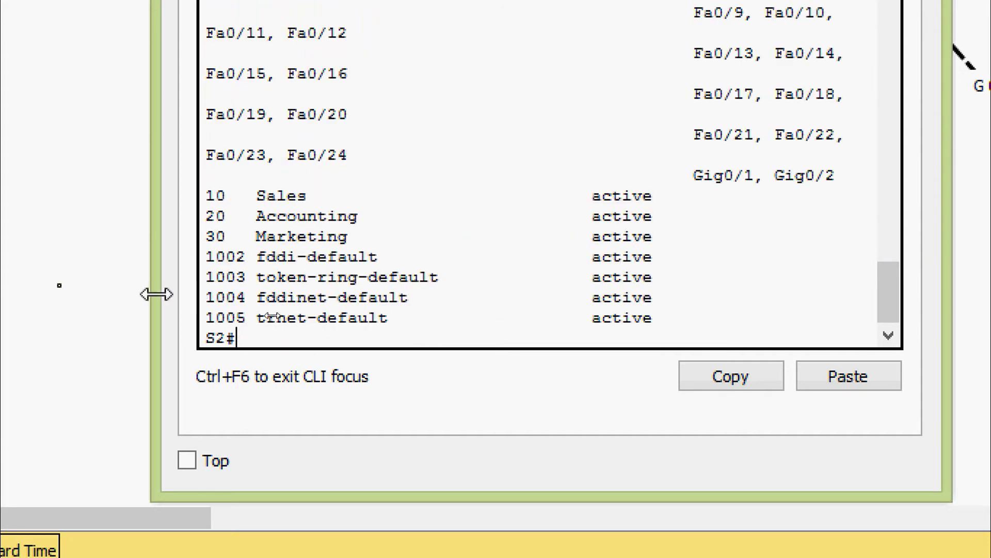
{"action": "left_click_drag", "start_coordinate": [157, 294], "coordinate": [0, 325]}
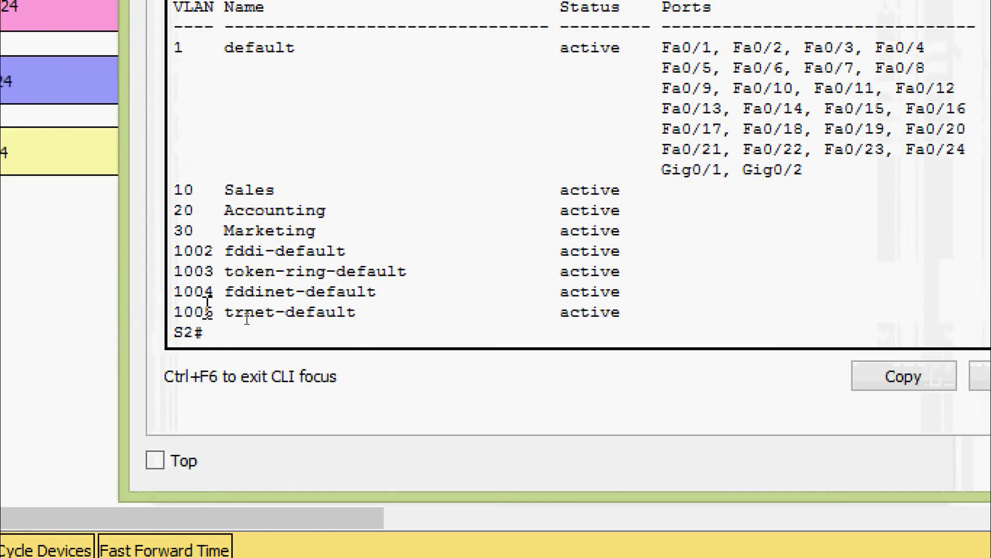
{"action": "left_click_drag", "start_coordinate": [633, 231], "coordinate": [180, 209]}
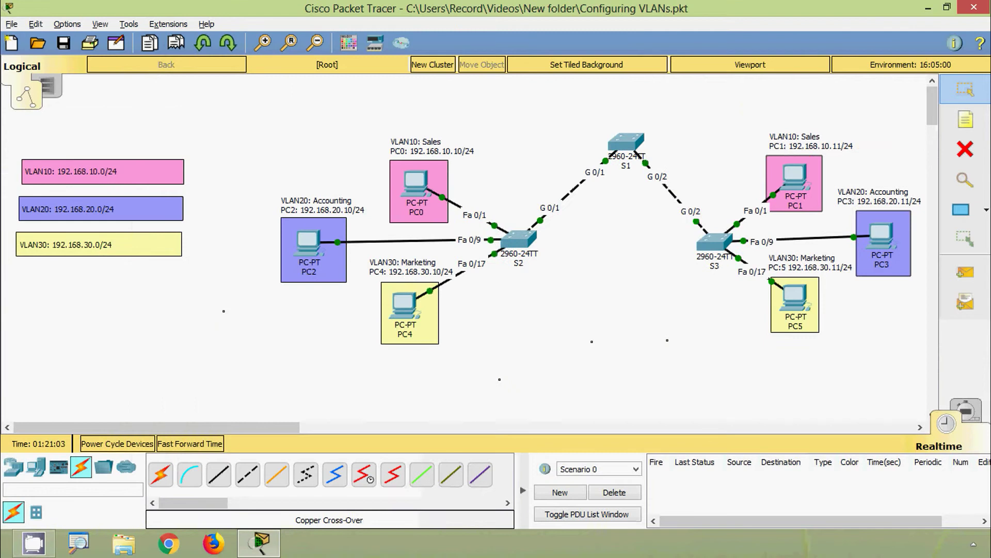
Open the command line of switch S3 and enter global configuration mode
{"action": "left_click", "coordinate": [715, 241]}
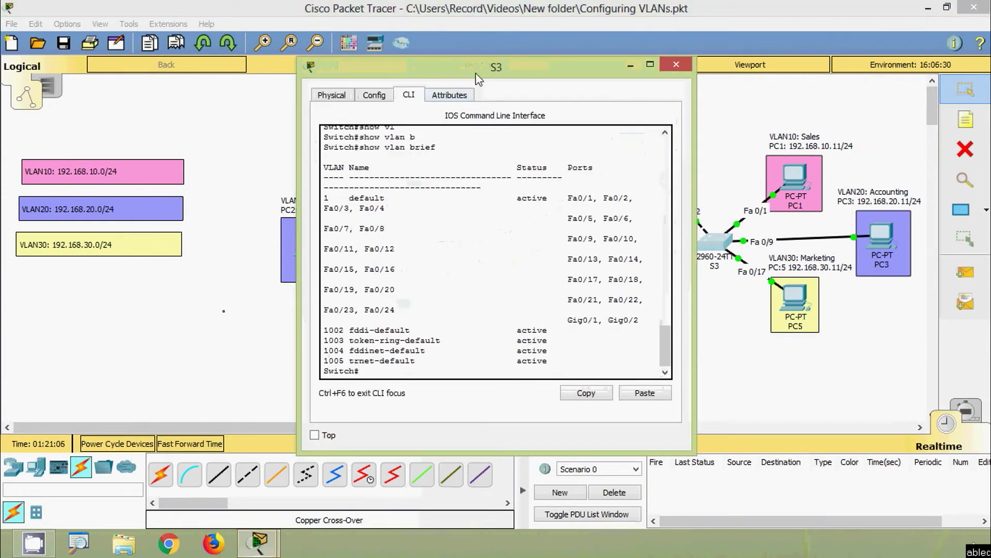
{"action": "left_click_drag", "start_coordinate": [475, 78], "coordinate": [492, 56]}
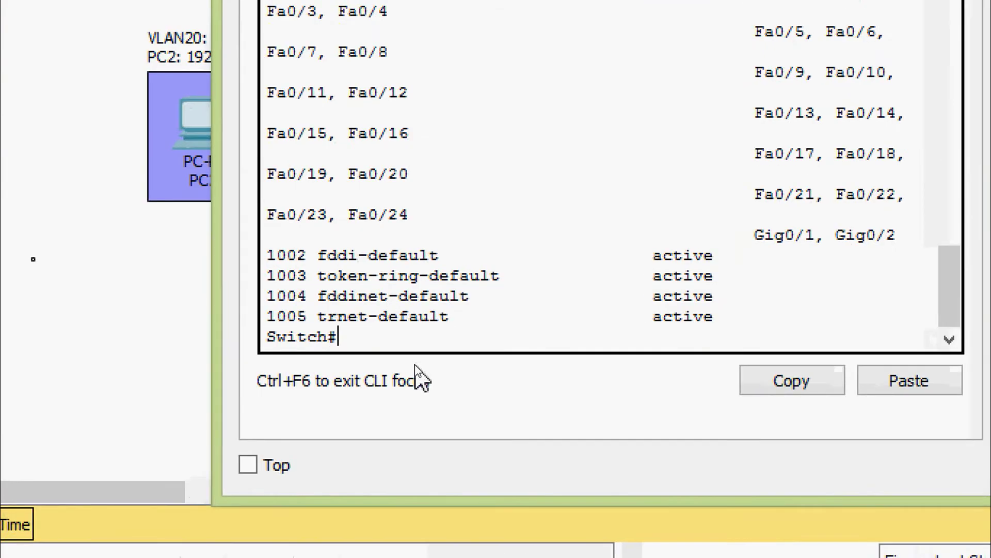
{"action": "type", "text": "conf"}
{"action": "key", "text": "Tab"}
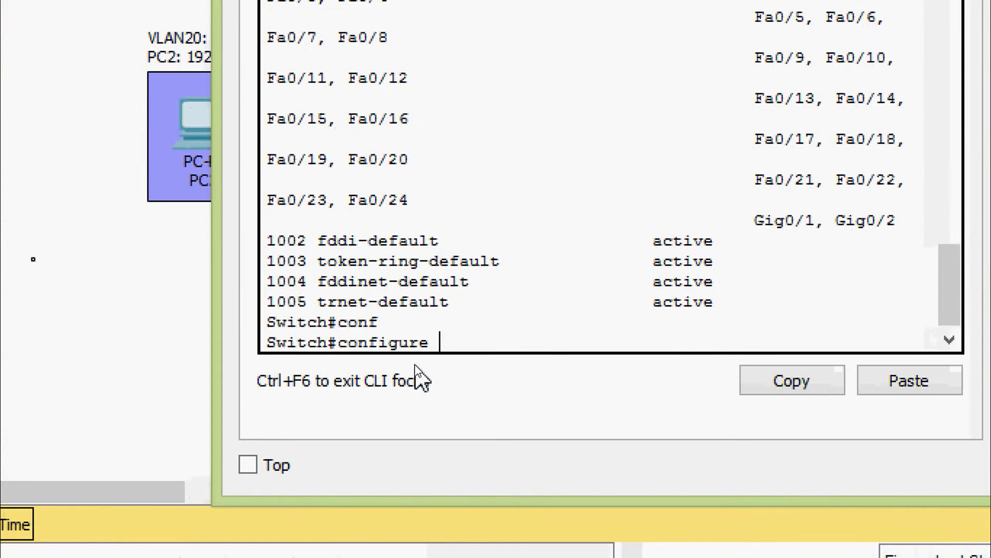
{"action": "type", "text": "t"}
{"action": "key", "text": "Tab"}
{"action": "key", "text": "Return"}
{"action": "key", "text": "Return"}
{"action": "key", "text": "Return"}
Set the switch's hostname to S3
{"action": "type", "text": "ho"}
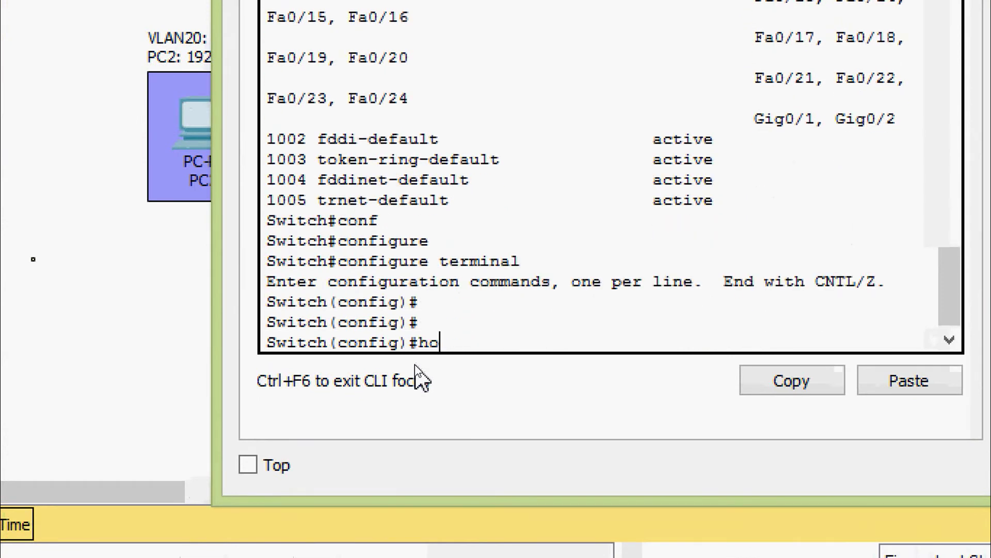
{"action": "key", "text": "Tab"}
{"action": "type", "text": "S"}
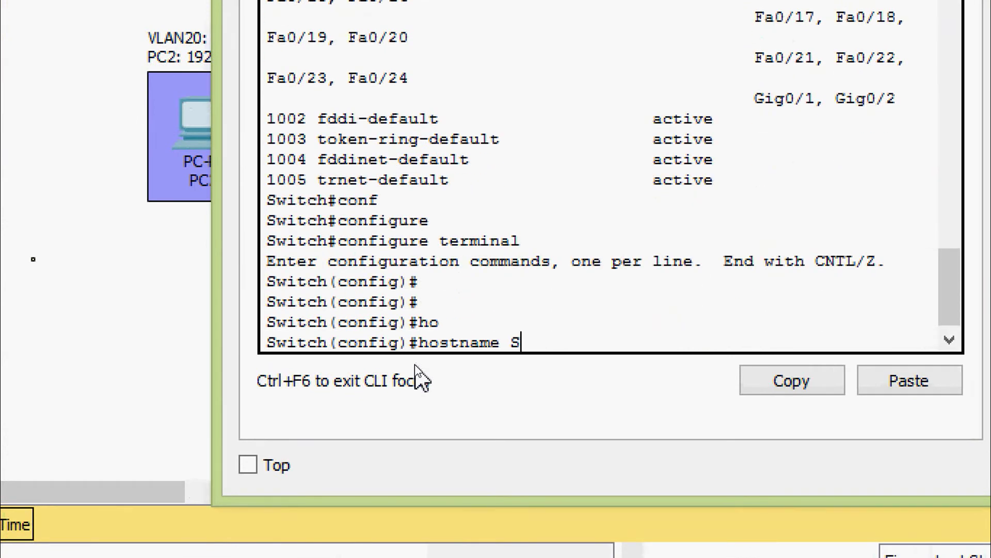
{"action": "type", "text": "3"}
{"action": "key", "text": "Return"}
{"action": "key", "text": "Return"}
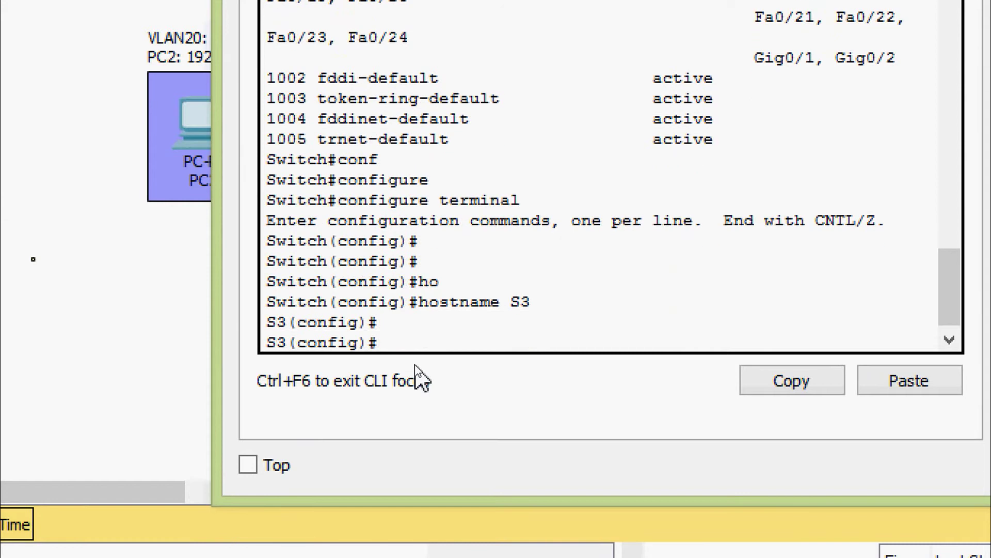
Create VLAN 10 on S3, name it Sales, and return to global configuration mode
{"action": "type", "text": "vl"}
{"action": "key", "text": "Tab"}
{"action": "type", "text": "?"}
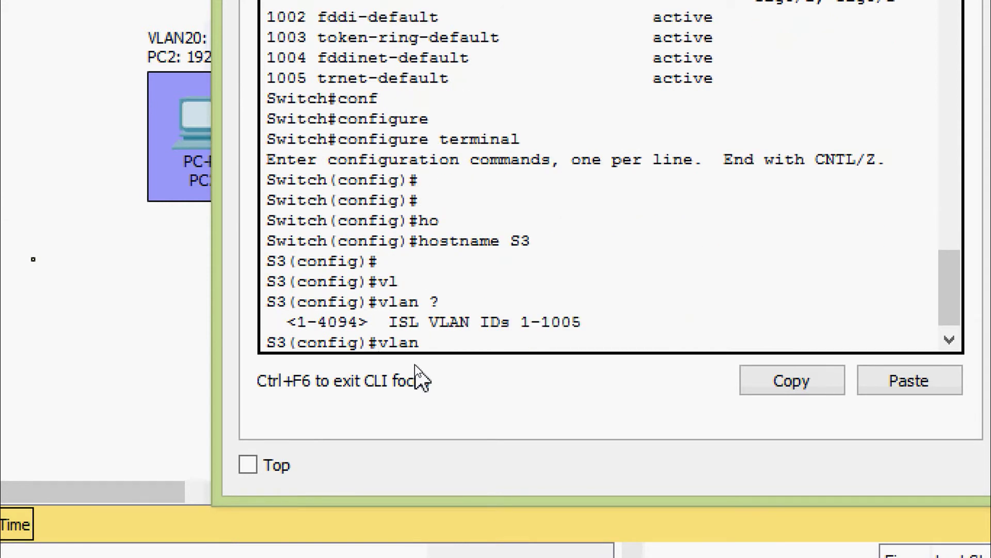
{"action": "type", "text": "10"}
{"action": "key", "text": "Return"}
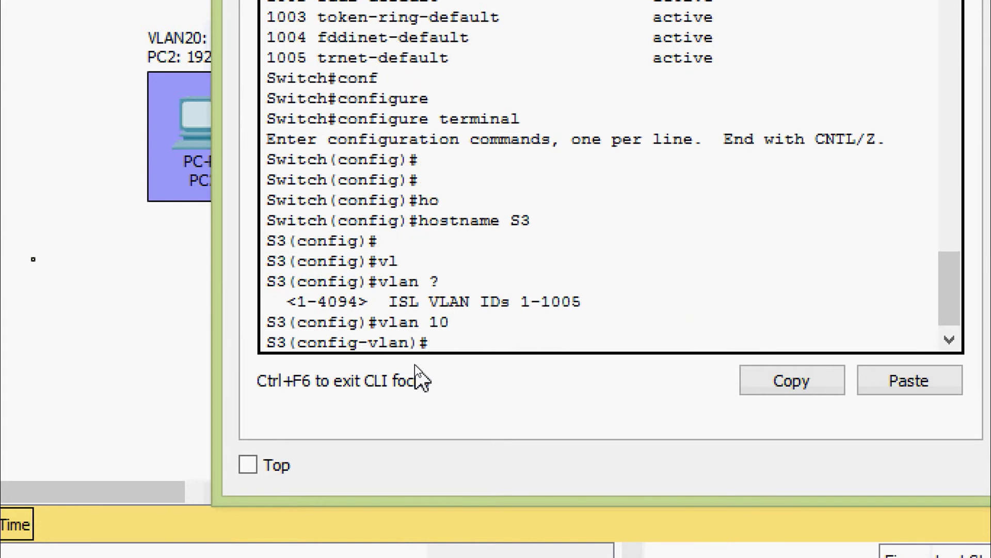
{"action": "type", "text": "na"}
{"action": "key", "text": "Tab"}
{"action": "type", "text": "Sales"}
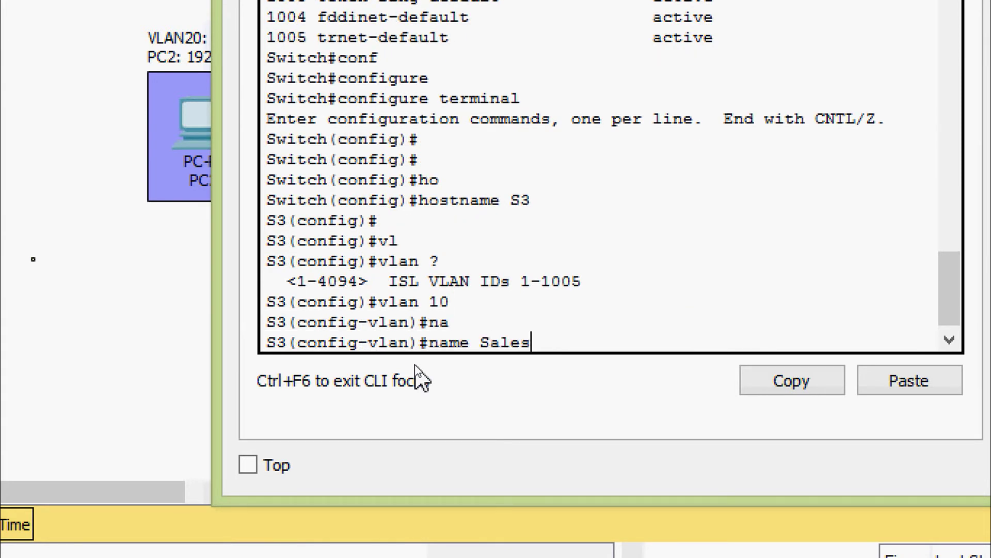
{"action": "key", "text": "Return"}
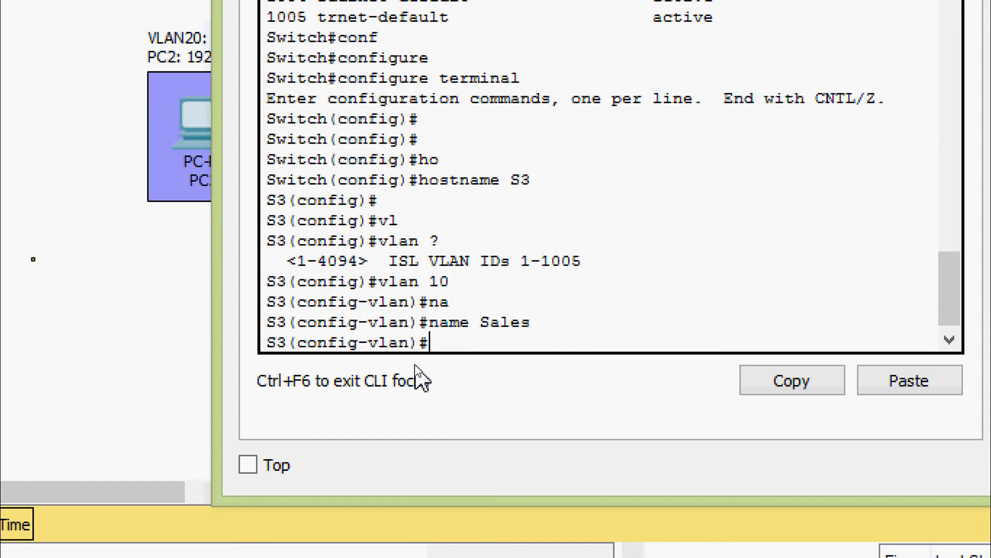
{"action": "type", "text": "exit"}
{"action": "key", "text": "Return"}
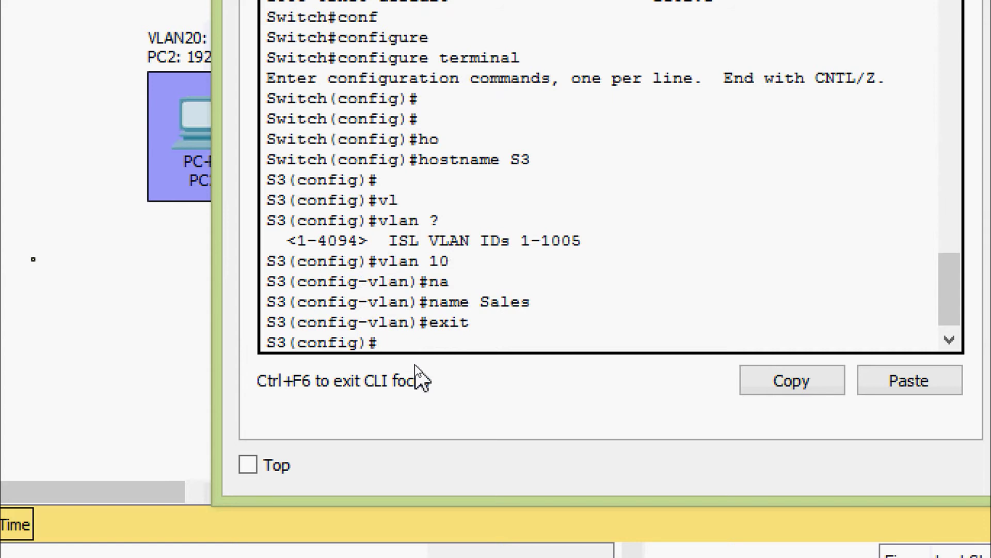
Create VLAN 20 on S3 and name it Accounting
{"action": "type", "text": "vl"}
{"action": "key", "text": "Tab"}
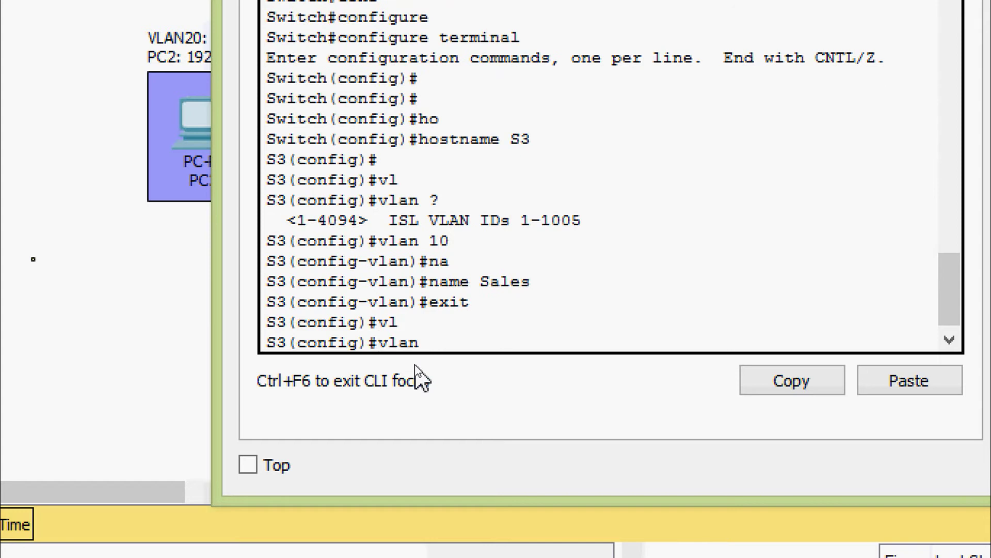
{"action": "type", "text": "20"}
{"action": "key", "text": "Return"}
{"action": "type", "text": "na"}
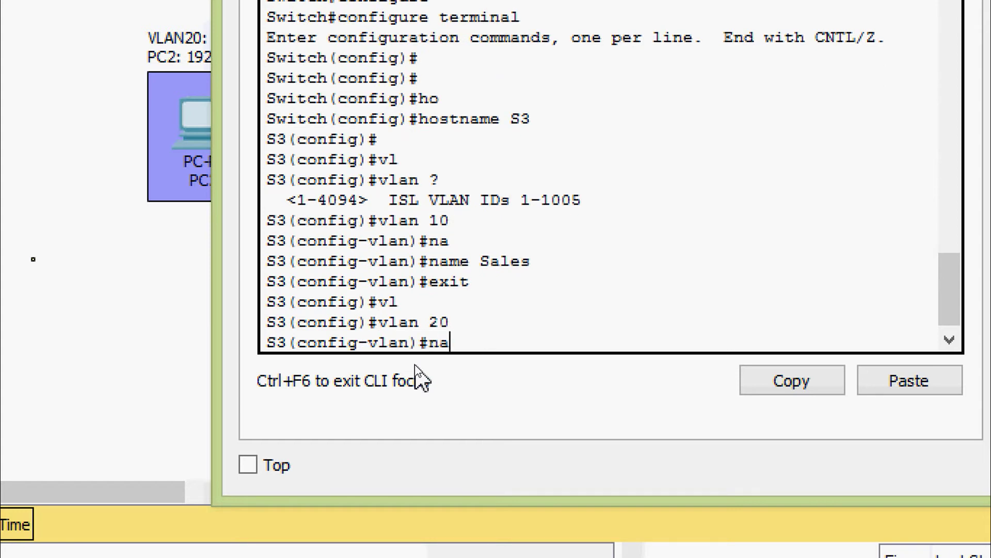
{"action": "key", "text": "Tab"}
{"action": "type", "text": "Accounting"}
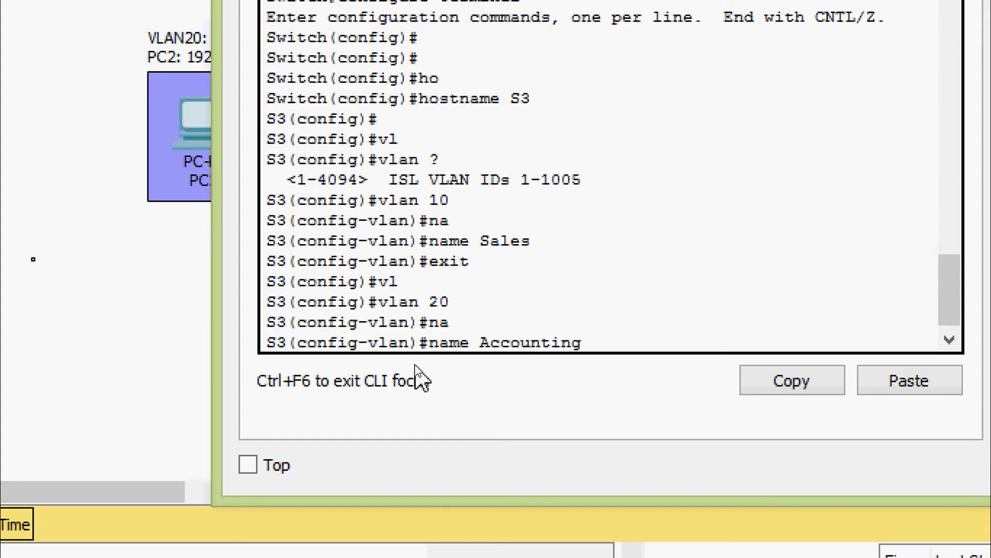
{"action": "key", "text": "Return"}
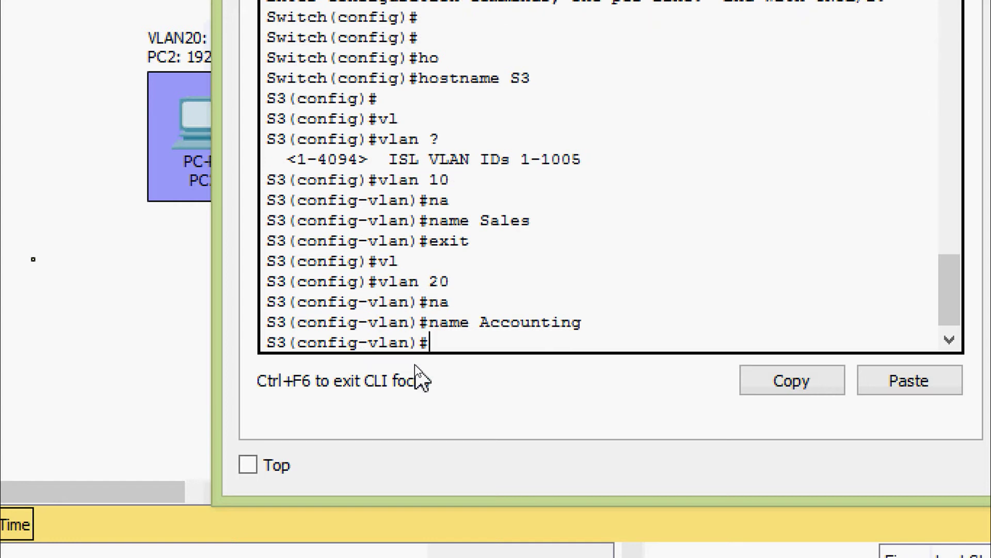
Create VLAN 30 on S3, name it Marketing, and return to privileged EXEC mode
{"action": "type", "text": "vl"}
{"action": "type", "text": "?"}
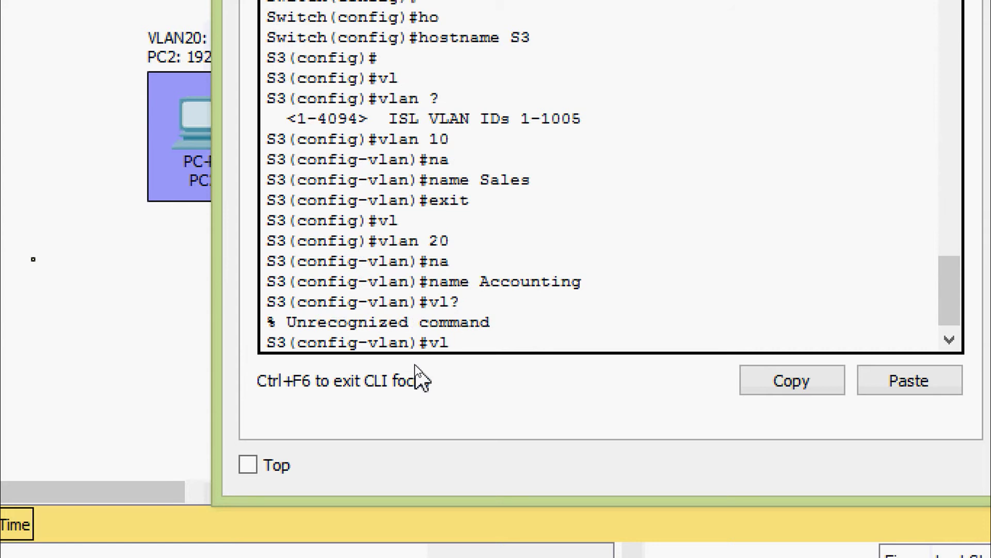
{"action": "type", "text": "n 30"}
{"action": "key", "text": "Return"}
{"action": "type", "text": "na"}
{"action": "key", "text": "Tab"}
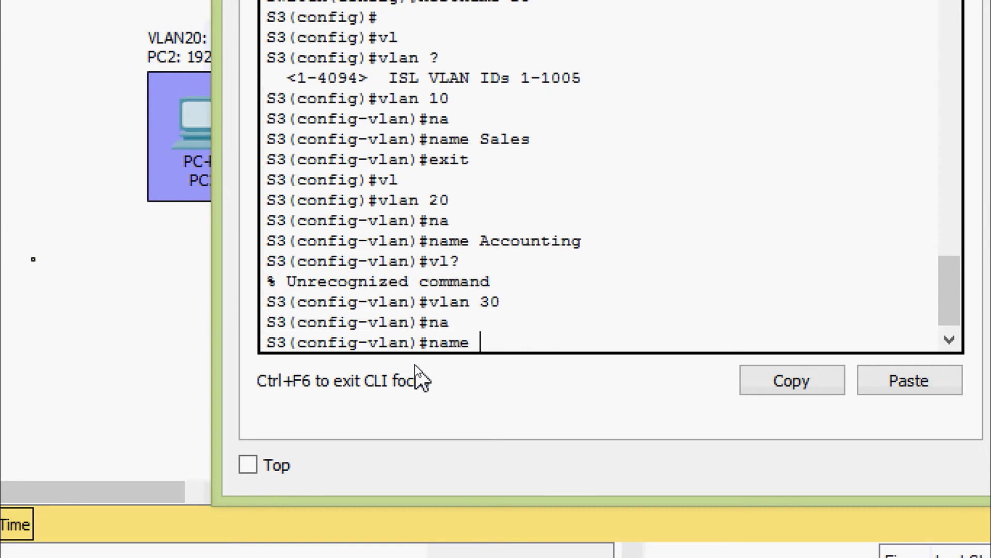
{"action": "type", "text": "Marketin"}
{"action": "type", "text": "g"}
{"action": "key", "text": "Return"}
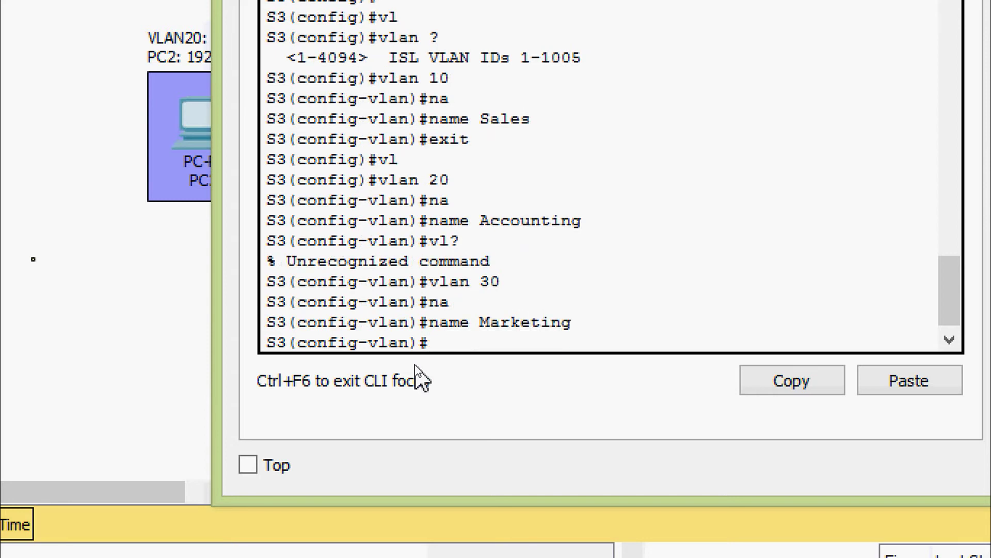
{"action": "key", "text": "ctrl+z"}
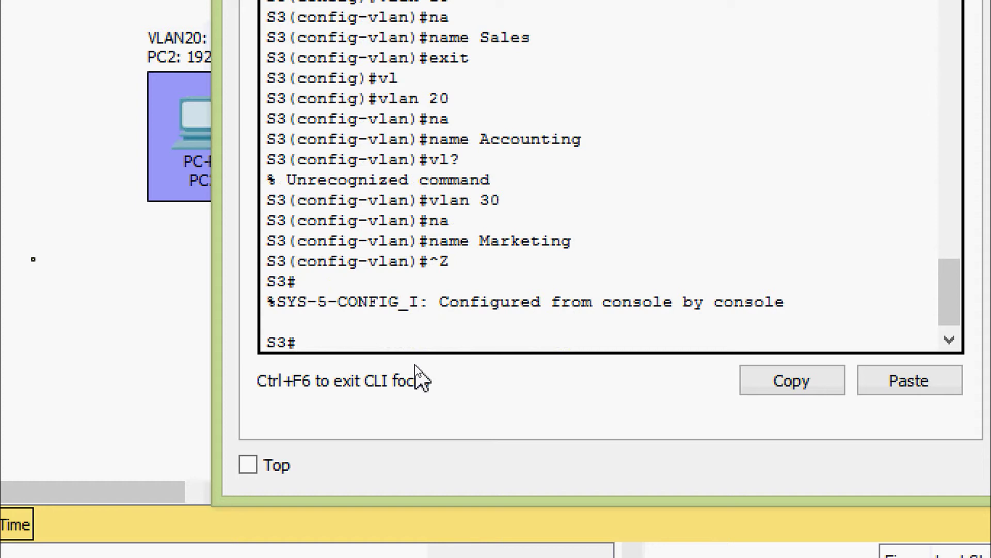
Check the new VLANs on S3 with show vlan brief, and close the switch's window
{"action": "type", "text": "sh"}
{"action": "key", "text": "Tab"}
{"action": "type", "text": "vl"}
{"action": "key", "text": "Tab"}
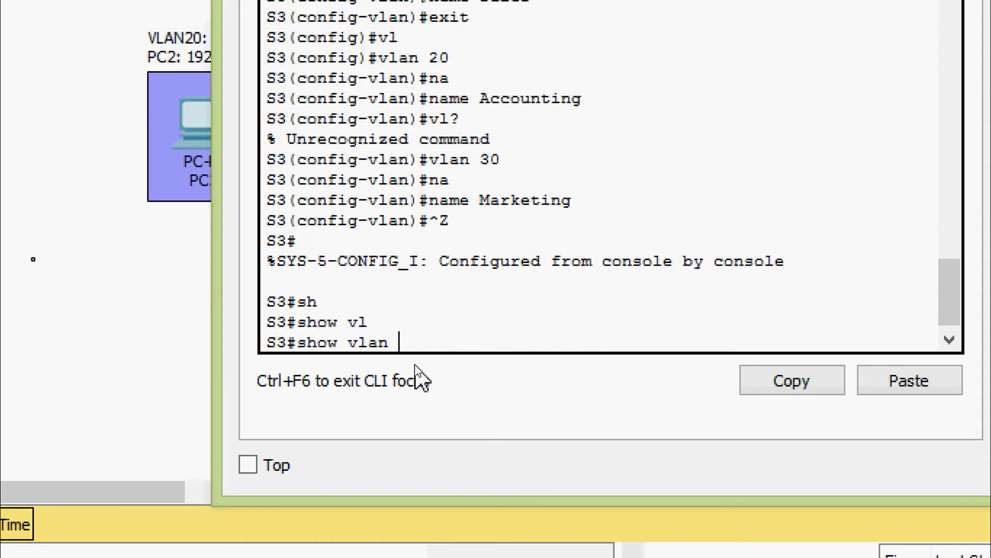
{"action": "type", "text": "b"}
{"action": "key", "text": "Tab"}
{"action": "key", "text": "Return"}
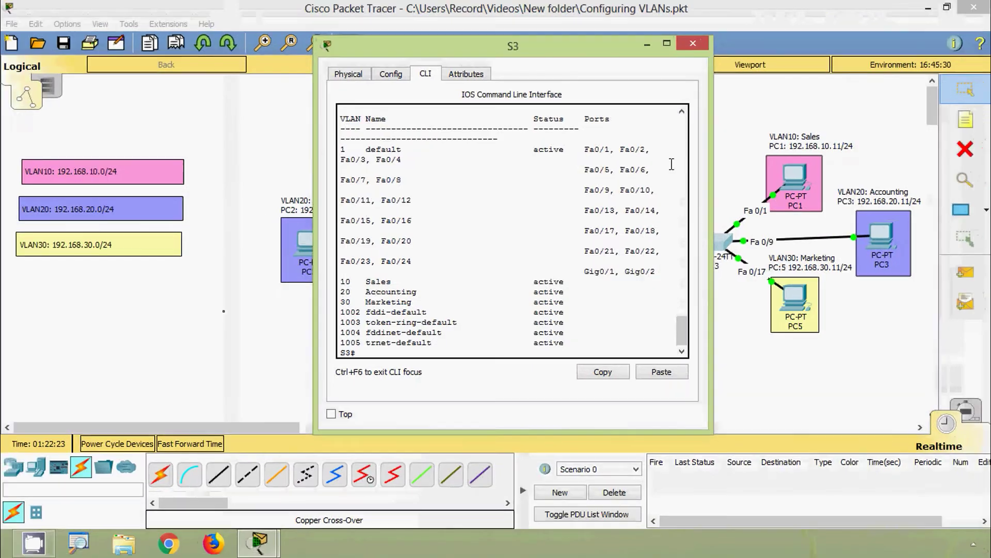
{"action": "left_click", "coordinate": [693, 37]}
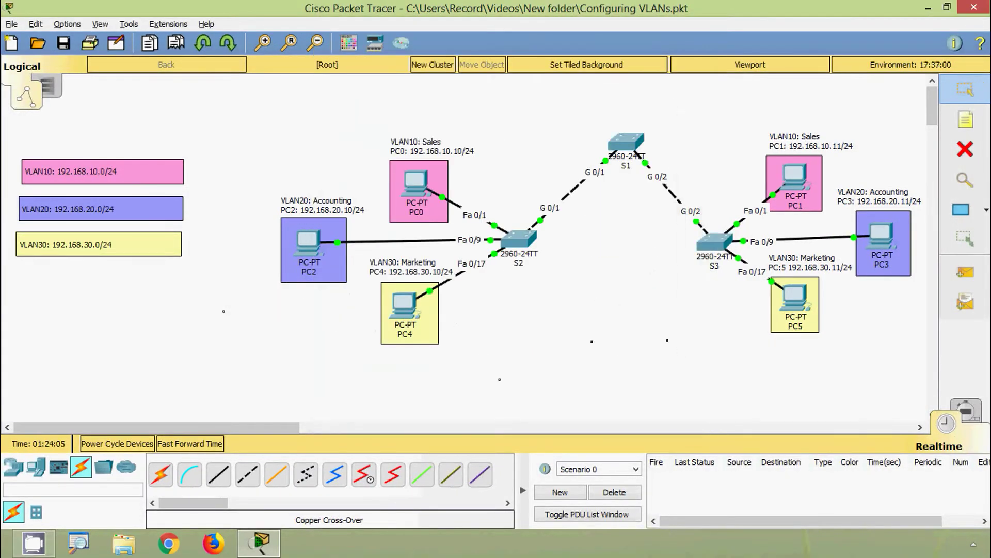
Open the command line of switch S1 and enter privileged EXEC mode
{"action": "left_click", "coordinate": [620, 154]}
{"action": "left_click", "coordinate": [434, 61]}
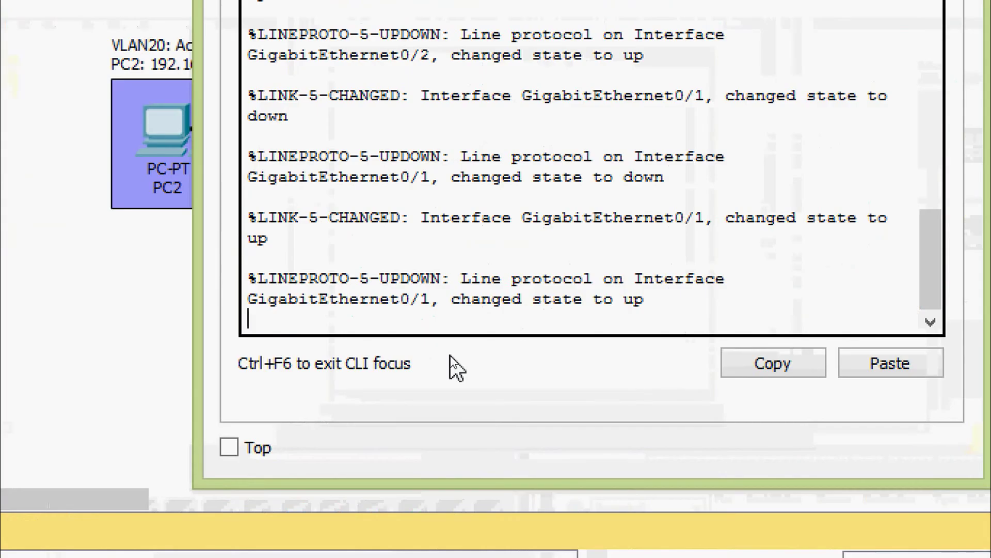
{"action": "key", "text": "Return"}
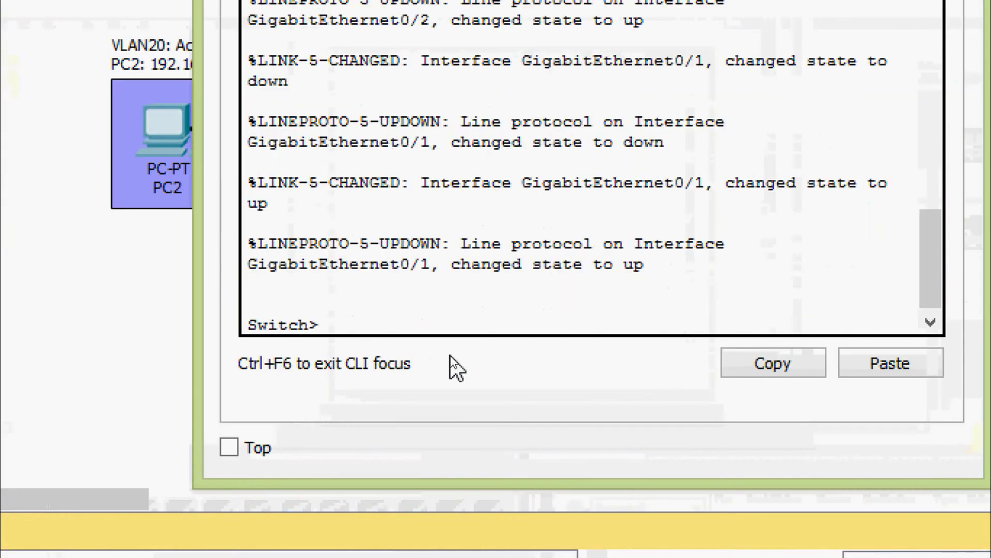
{"action": "type", "text": "ena"}
{"action": "key", "text": "Tab"}
{"action": "key", "text": "Return"}
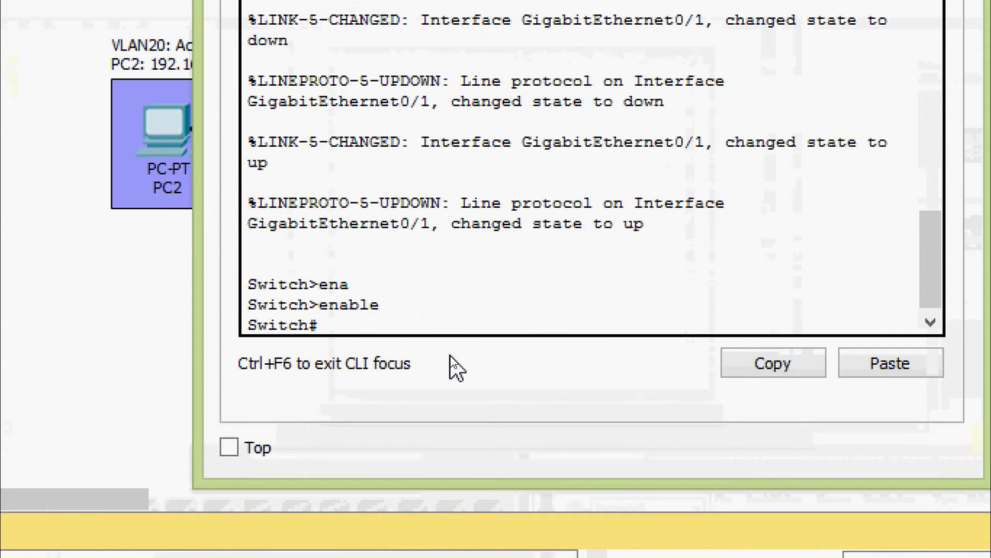
{"action": "type", "text": "ho"}
{"action": "key", "text": "Tab"}
{"action": "key", "text": "BackSpace"}
{"action": "key", "text": "BackSpace"}
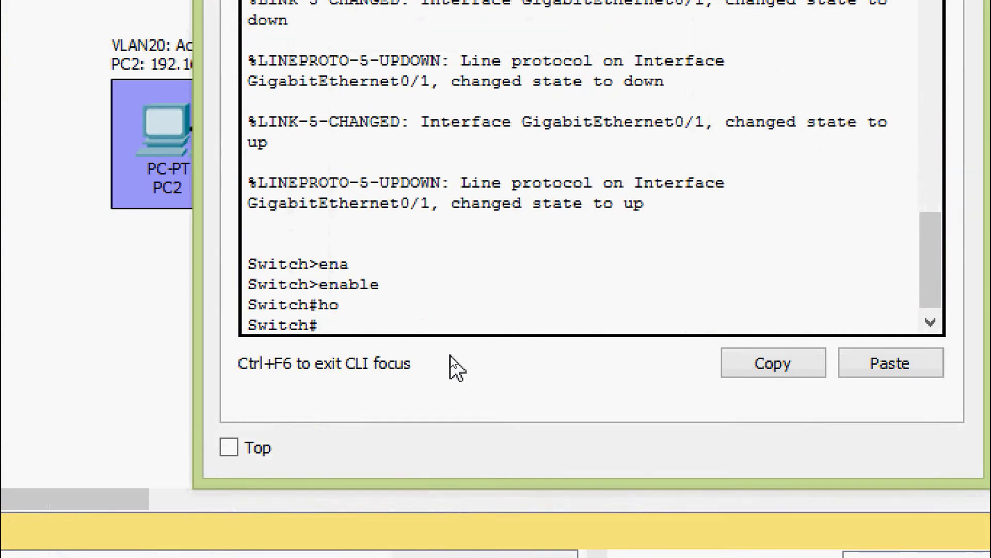
Enter global configuration mode on the top switch and set its hostname to S1
{"action": "type", "text": "conf"}
{"action": "key", "text": "Tab"}
{"action": "type", "text": "t"}
{"action": "key", "text": "Tab"}
{"action": "key", "text": "Return"}
{"action": "key", "text": "Return"}
{"action": "type", "text": "ho"}
{"action": "key", "text": "Tab"}
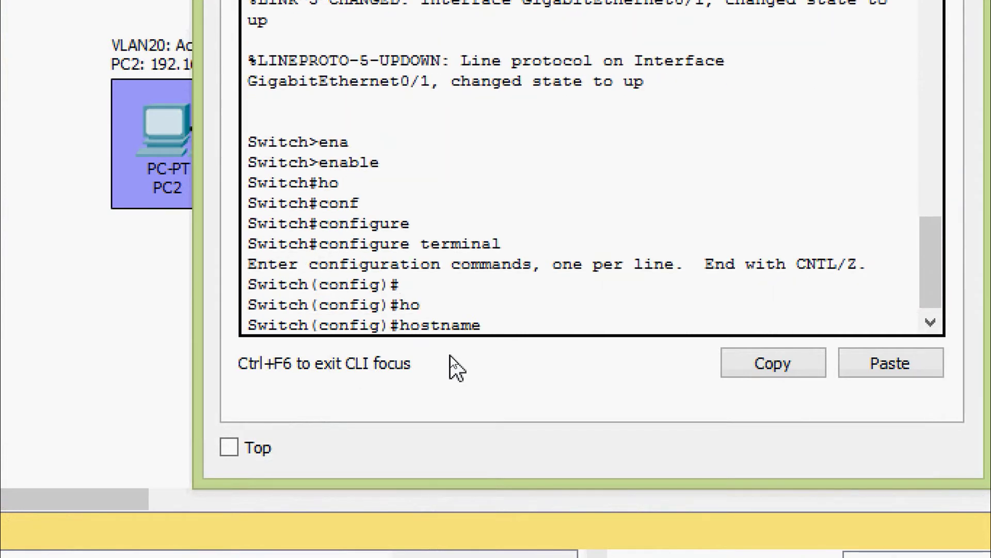
{"action": "type", "text": "S1"}
{"action": "key", "text": "Return"}
{"action": "key", "text": "Return"}
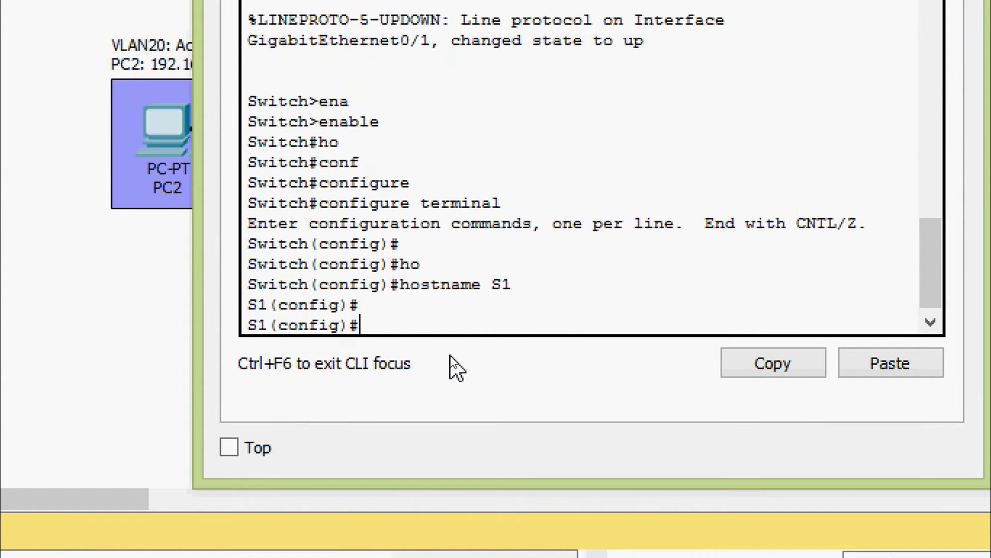
Create VLAN 10 on S1 and name it Sales
{"action": "type", "text": "vl"}
{"action": "key", "text": "Tab"}
{"action": "type", "text": "10"}
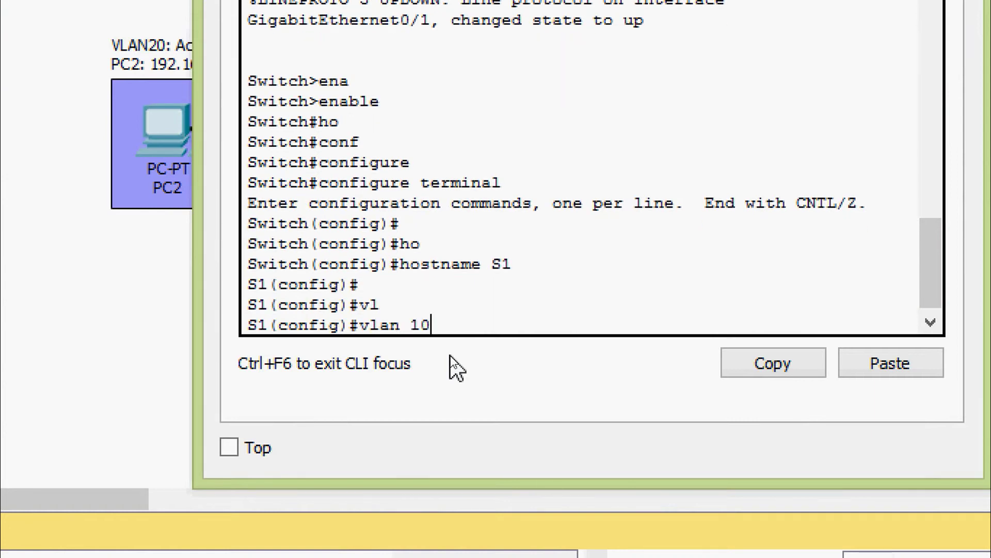
{"action": "key", "text": "Return"}
{"action": "type", "text": "na"}
{"action": "key", "text": "Tab"}
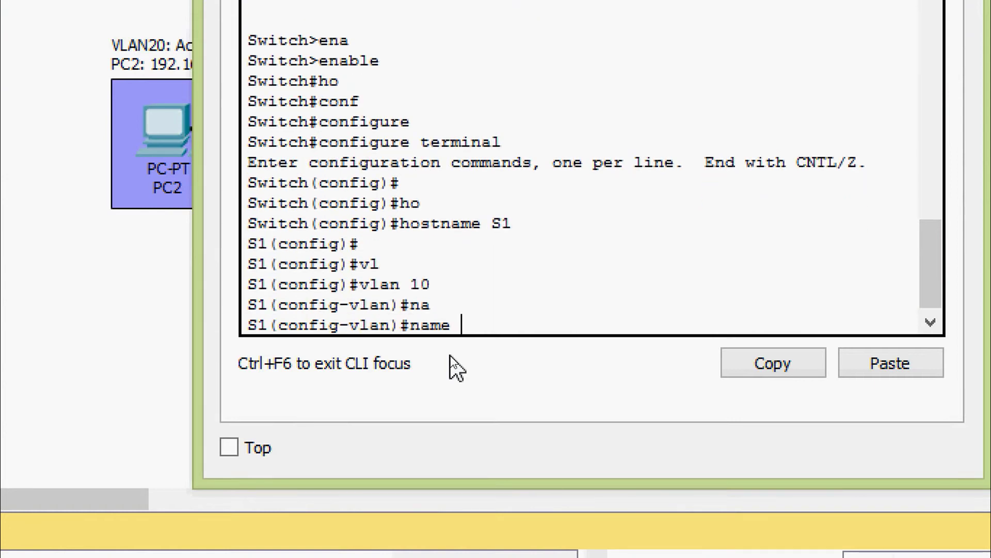
{"action": "type", "text": "Sales"}
{"action": "key", "text": "Return"}
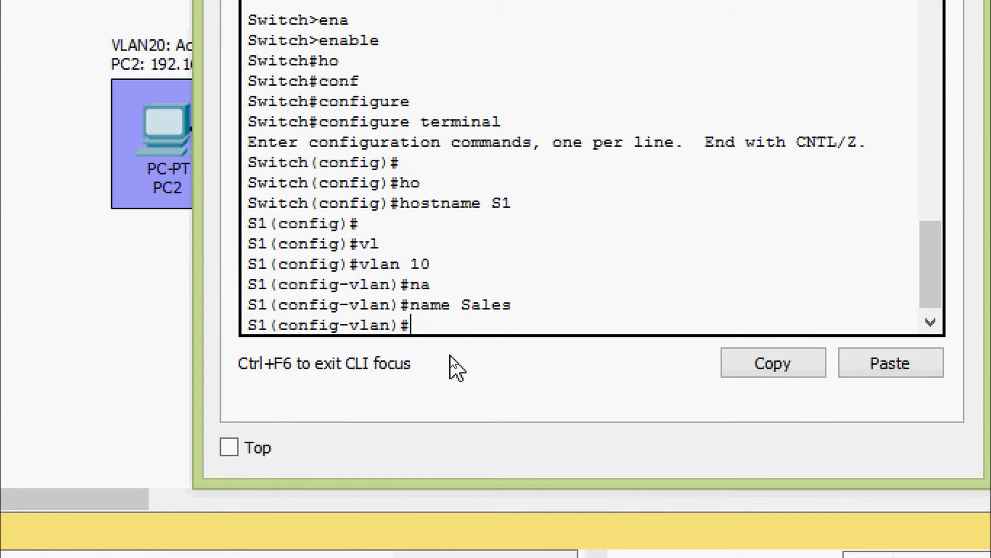
Create VLAN 20 on S1 and name it Accounting
{"action": "type", "text": "vl 20"}
{"action": "key", "text": "Return"}
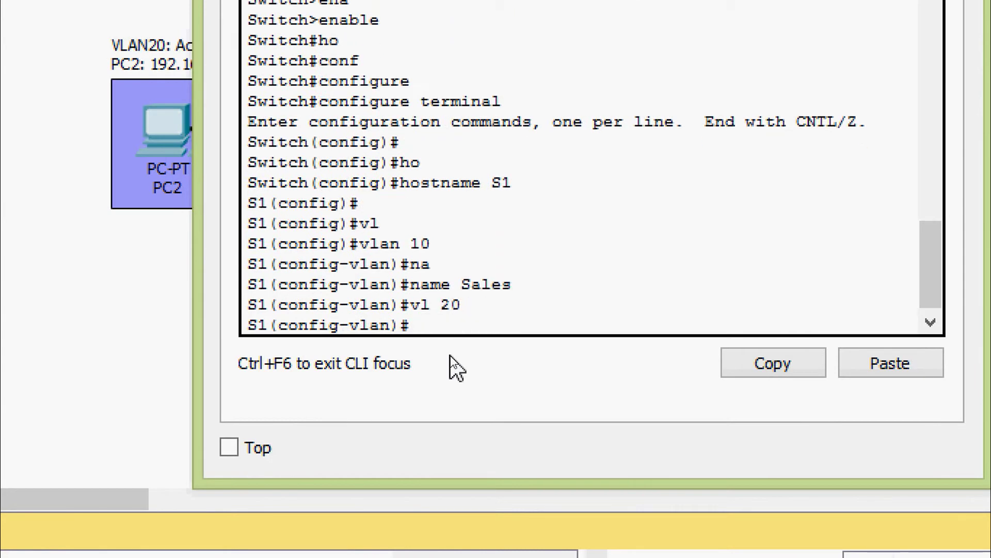
{"action": "type", "text": "nam"}
{"action": "key", "text": "Tab"}
{"action": "type", "text": "Accounting"}
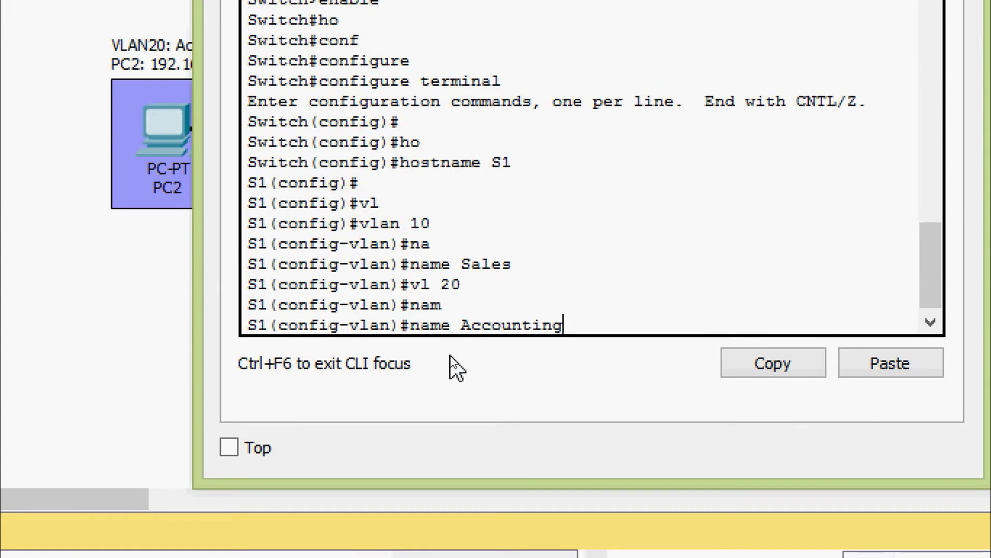
{"action": "key", "text": "Return"}
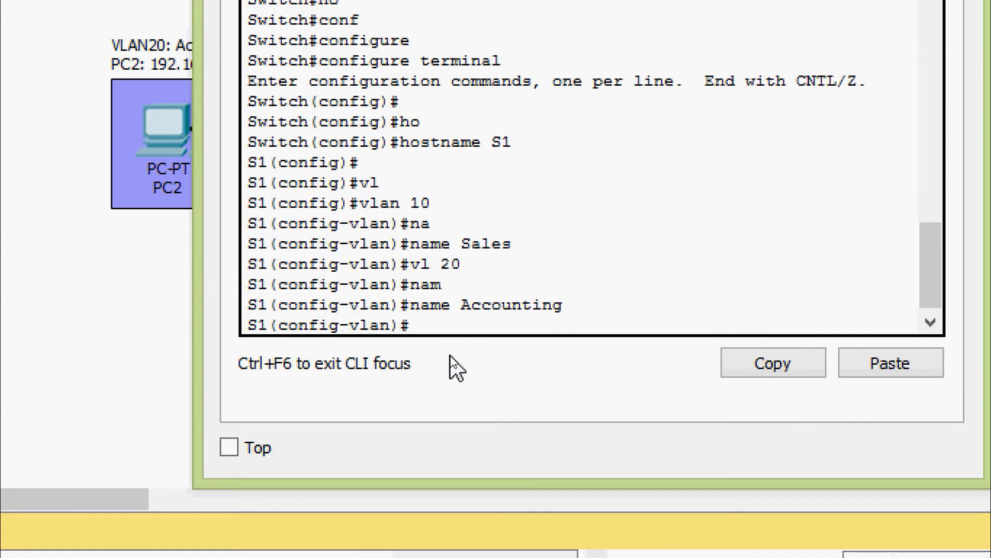
Create VLAN 30 on S1, name it Marketing, and return to privileged EXEC mode
{"action": "type", "text": "vl 30"}
{"action": "key", "text": "Return"}
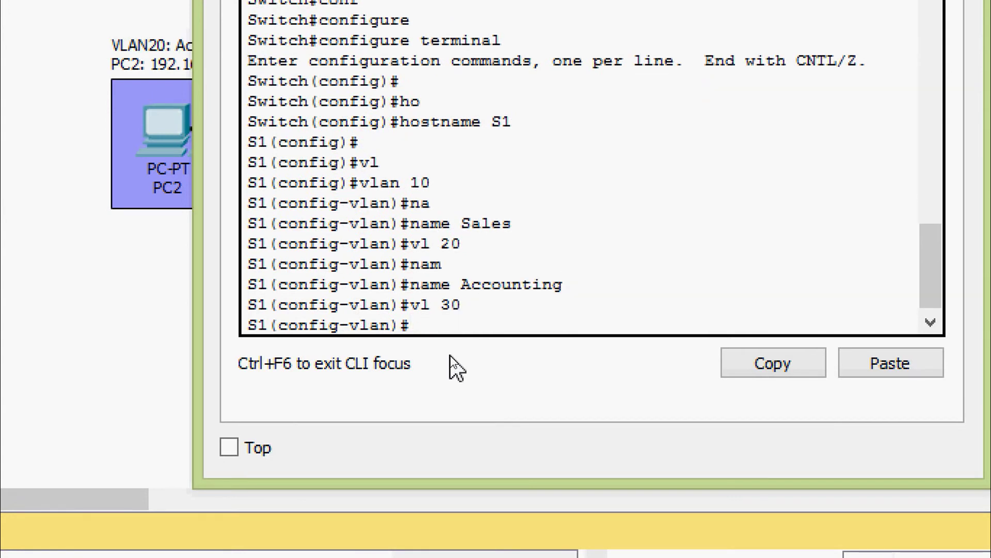
{"action": "type", "text": "na"}
{"action": "key", "text": "Tab"}
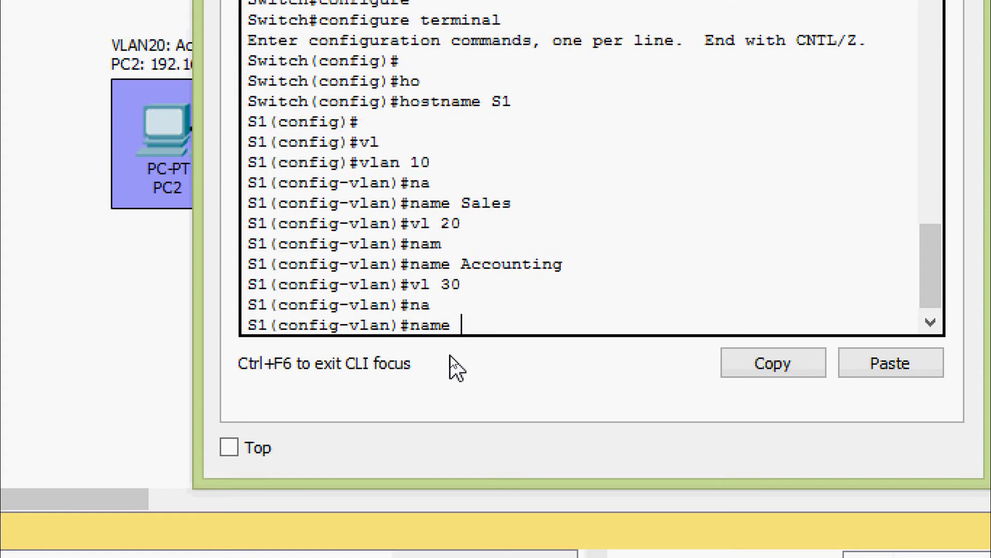
{"action": "type", "text": "Marketing"}
{"action": "key", "text": "Return"}
{"action": "key", "text": "ctrl+z"}
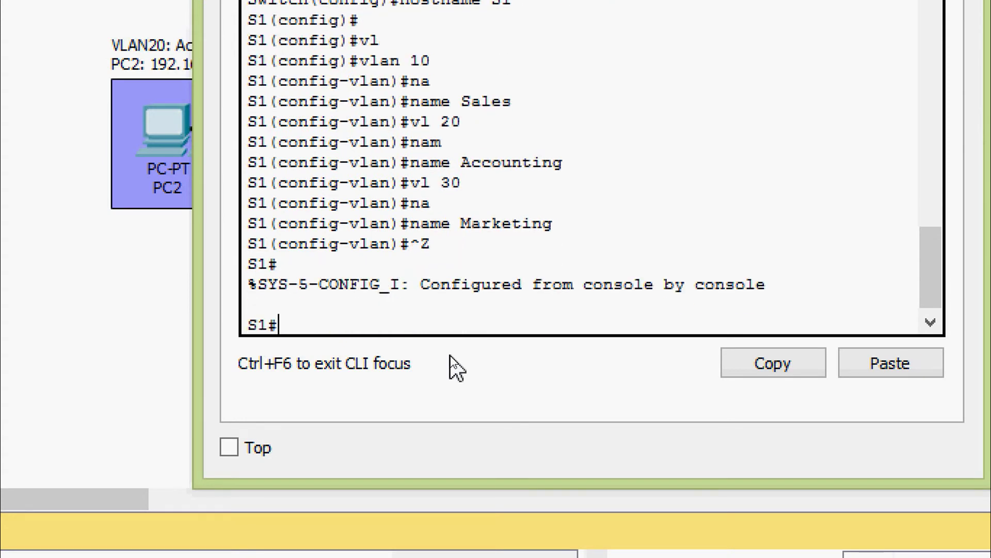
Display the brief VLAN table on S1 and check the entries for VLANs 10, 20 and 30
{"action": "type", "text": "sh"}
{"action": "key", "text": "Tab"}
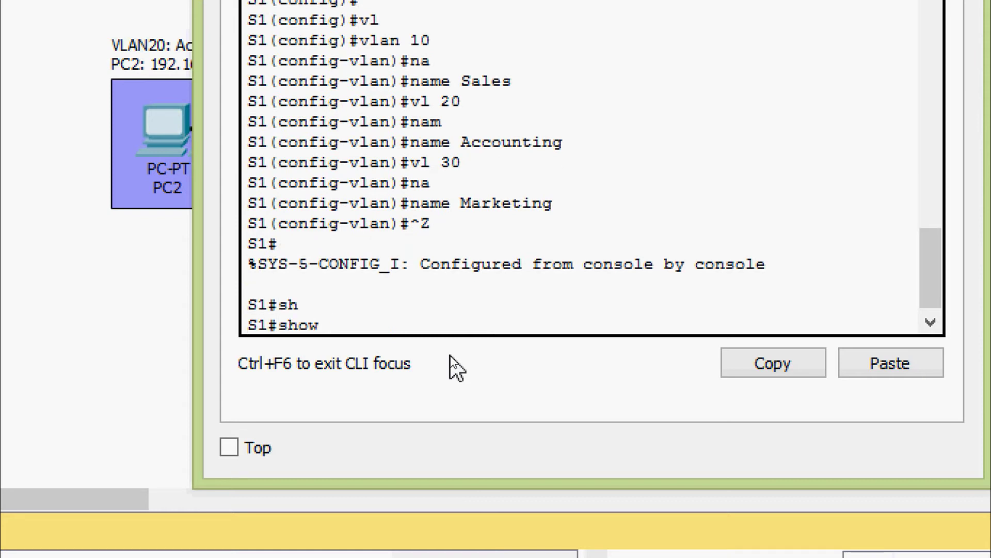
{"action": "type", "text": "vl"}
{"action": "key", "text": "Tab"}
{"action": "type", "text": "b"}
{"action": "key", "text": "Return"}
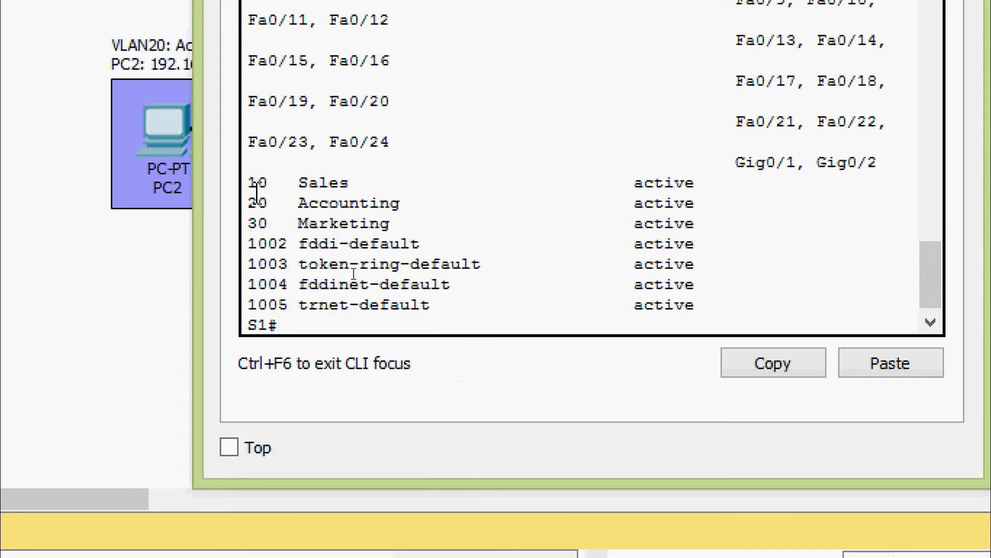
{"action": "left_click_drag", "start_coordinate": [249, 182], "coordinate": [349, 183]}
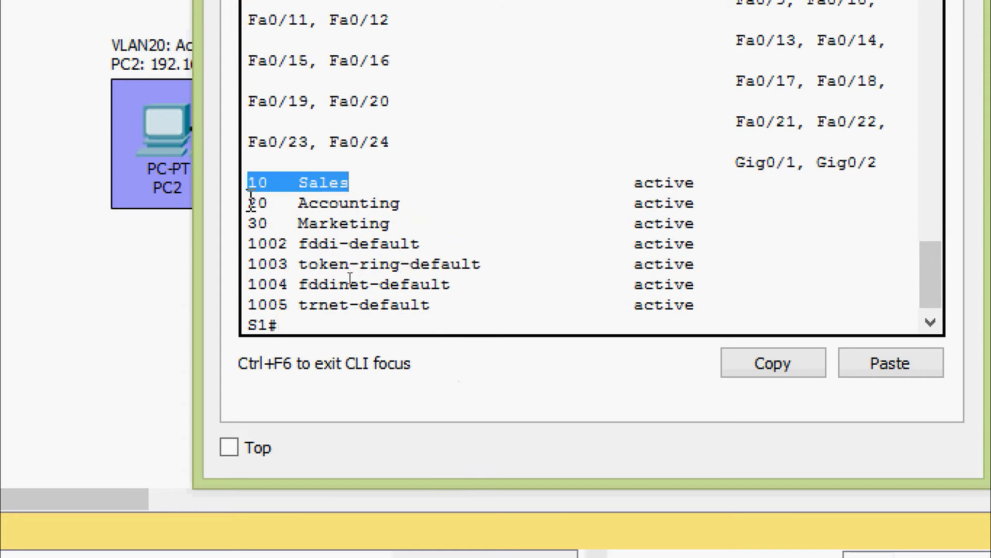
{"action": "left_click_drag", "start_coordinate": [250, 202], "coordinate": [403, 204]}
{"action": "left_click_drag", "start_coordinate": [247, 223], "coordinate": [723, 222]}
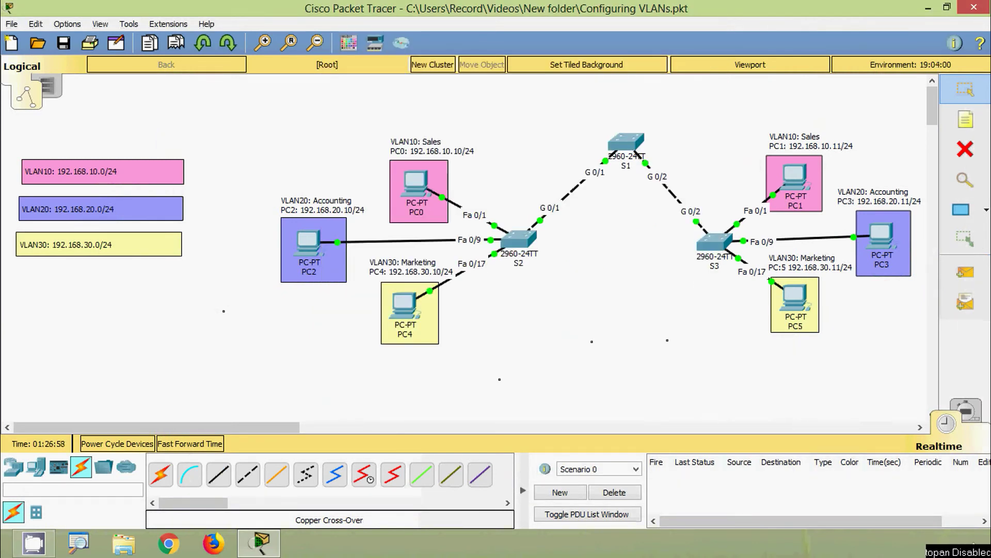
Add a workspace note headed "S1 & S2" assigning Fa 0/1 - Fa 0/8 to VLAN10, Fa 0/9 - Fa 0/16 to VLAN20 and Fa 0/17 - Fa 0/24 to VLAN30
{"action": "type", "text": "VLAN10: Fa 0/1 - Fa 0/8 VLAN20: Fa 0/9 - Fa 0/16 VLAN30: Fa 0/17 - Fa 0/24"}
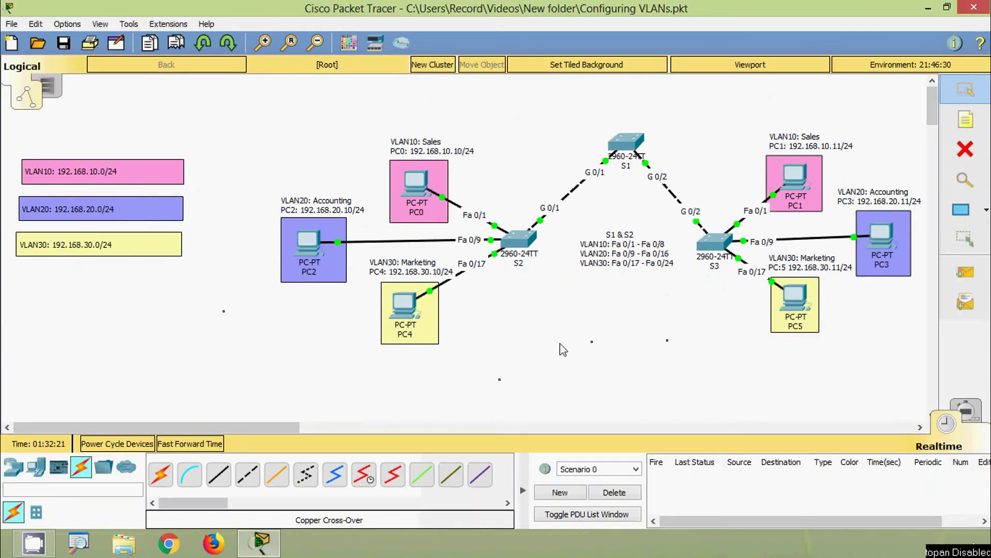
Open the command line of switch S2 and enter global configuration mode
{"action": "left_click", "coordinate": [519, 238]}
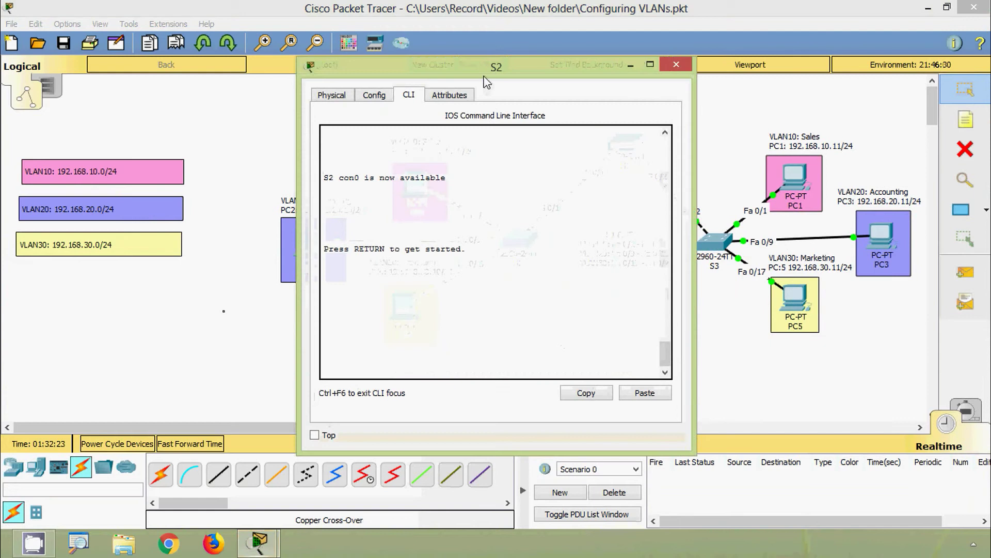
{"action": "left_click_drag", "start_coordinate": [491, 62], "coordinate": [518, 34]}
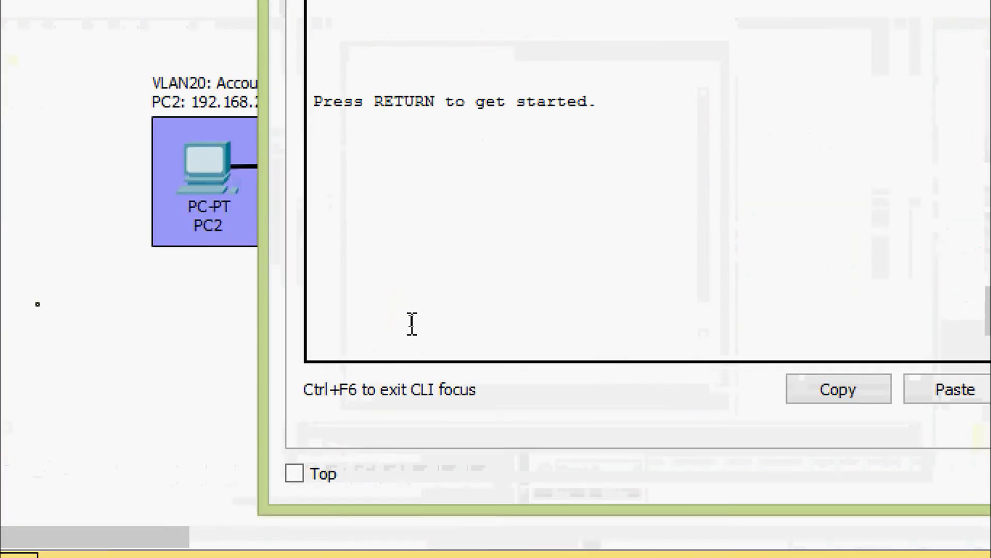
{"action": "key", "text": "Return"}
{"action": "type", "text": "ena"}
{"action": "key", "text": "Tab"}
{"action": "key", "text": "Return"}
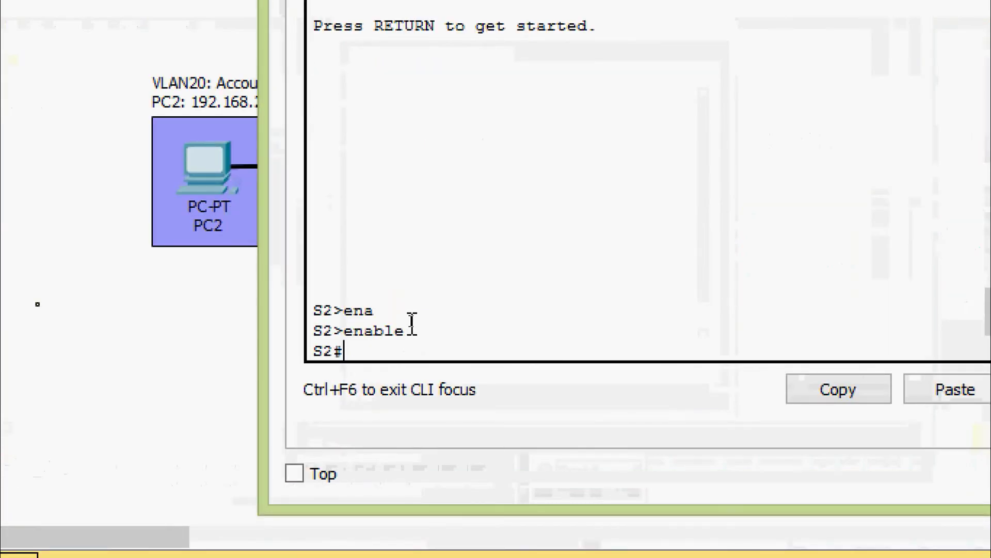
{"action": "type", "text": "conf"}
{"action": "key", "text": "Tab"}
{"action": "type", "text": "terminal"}
{"action": "key", "text": "Return"}
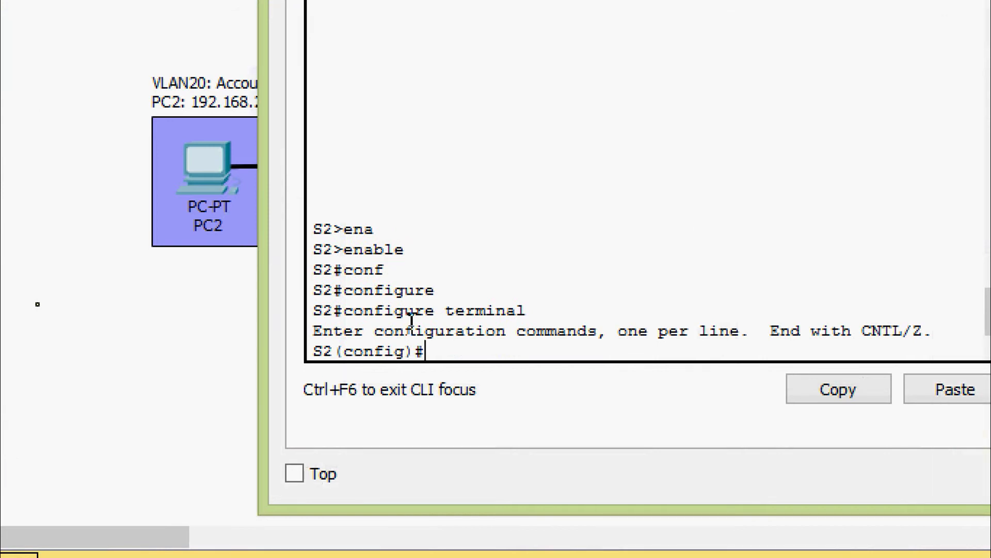
Set the interface range FastEthernet 0/1-8 on S2 to switchport access mode
{"action": "type", "text": "inter"}
{"action": "key", "text": "Tab"}
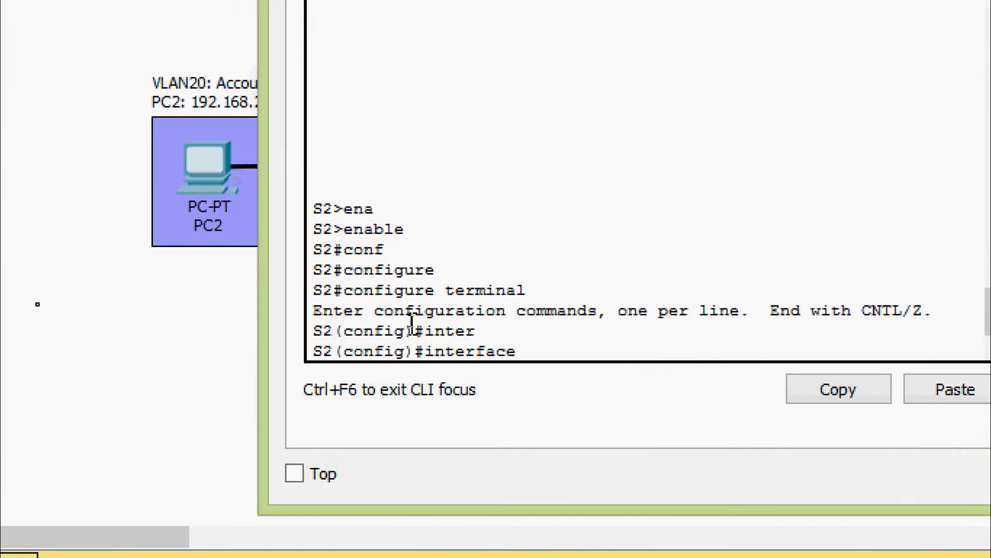
{"action": "type", "text": "r"}
{"action": "key", "text": "Tab"}
{"action": "type", "text": "f"}
{"action": "key", "text": "Tab"}
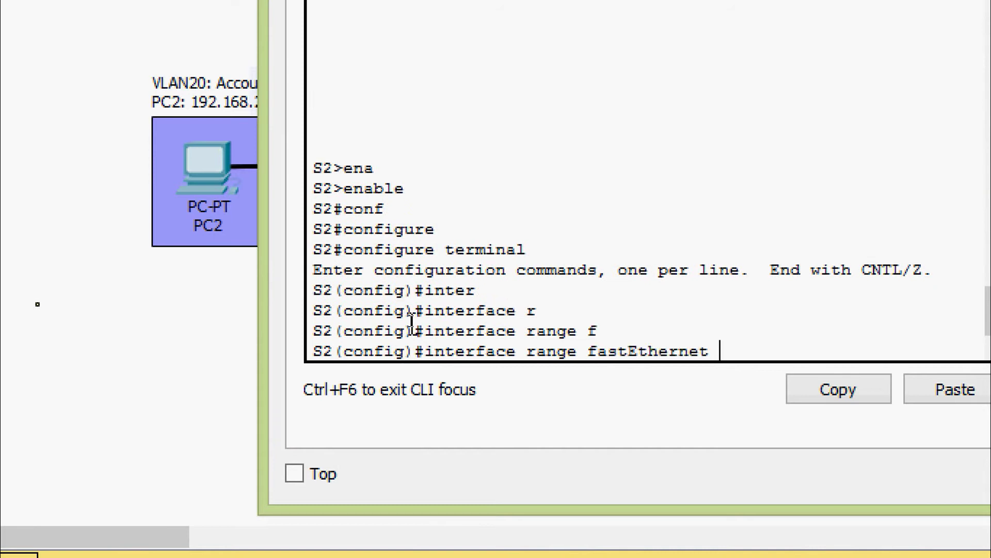
{"action": "type", "text": "0/1-8"}
{"action": "key", "text": "Return"}
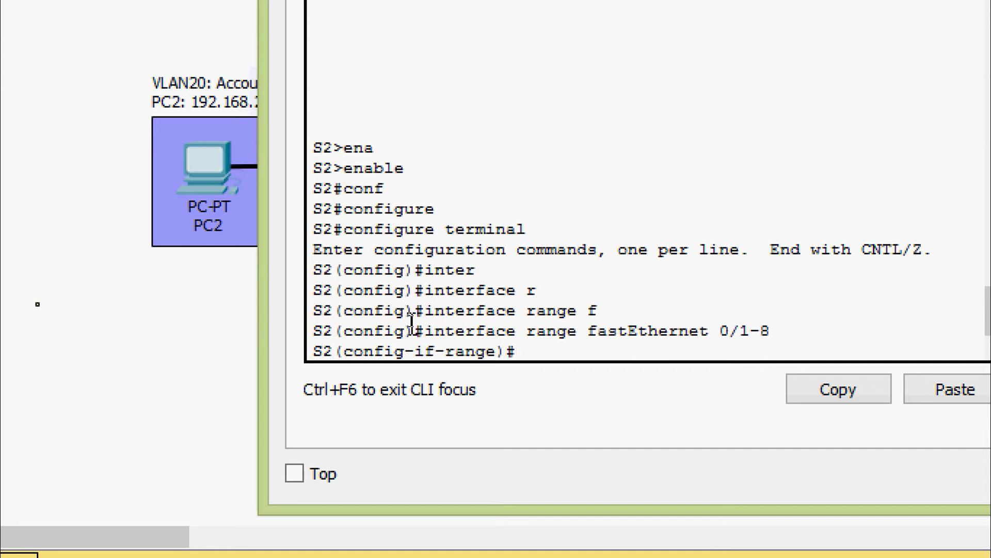
{"action": "type", "text": "sw"}
{"action": "key", "text": "Tab"}
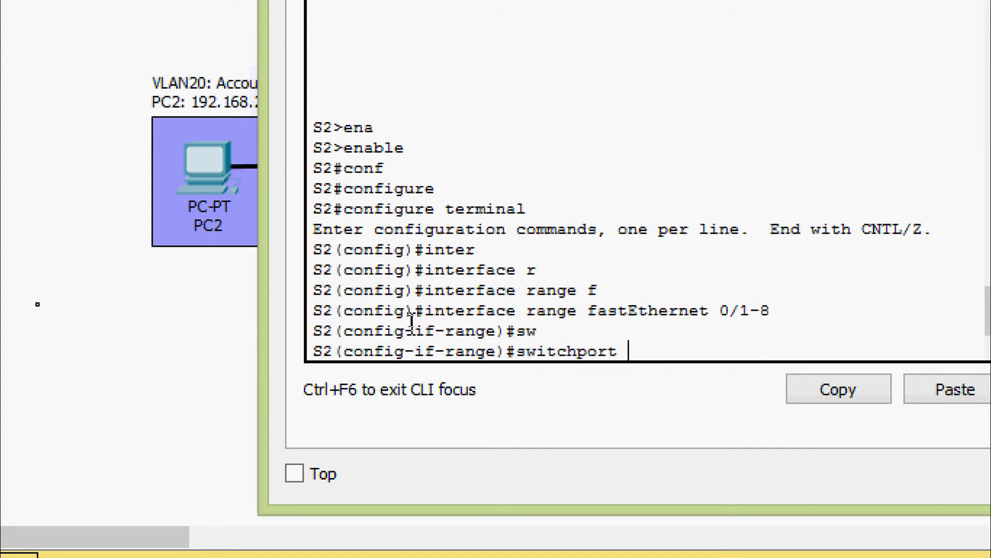
{"action": "type", "text": "ac"}
{"action": "key", "text": "BackSpace"}
{"action": "key", "text": "BackSpace"}
{"action": "key", "text": "BackSpace"}
{"action": "type", "text": "mo"}
{"action": "key", "text": "Tab"}
{"action": "key", "text": "BackSpace"}
{"action": "key", "text": "BackSpace"}
{"action": "type", "text": "mo"}
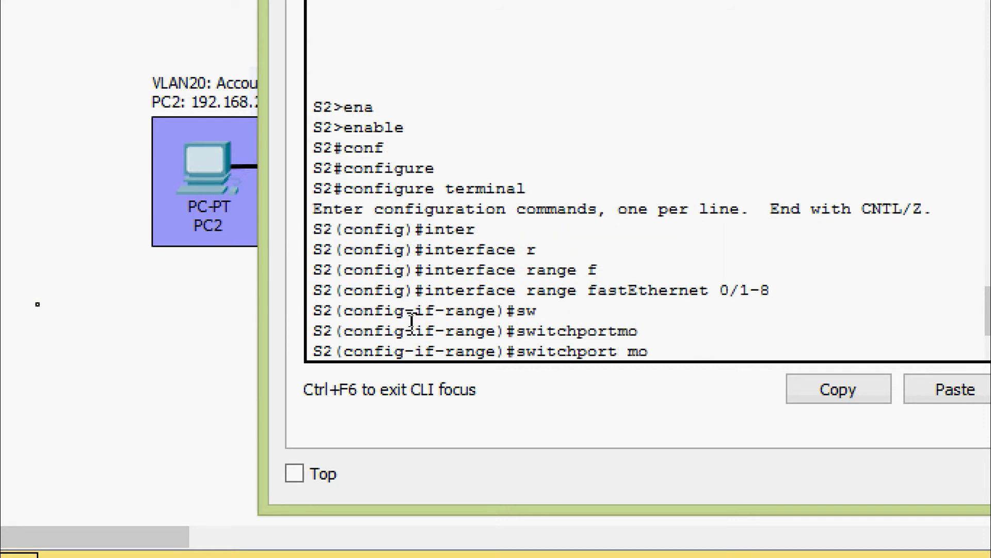
{"action": "key", "text": "Tab"}
{"action": "type", "text": "ac"}
{"action": "key", "text": "Tab"}
{"action": "key", "text": "Return"}
Assign the FastEthernet 0/1-8 range on S2 to access VLAN 10, consulting the command help for the available options
{"action": "type", "text": "sw"}
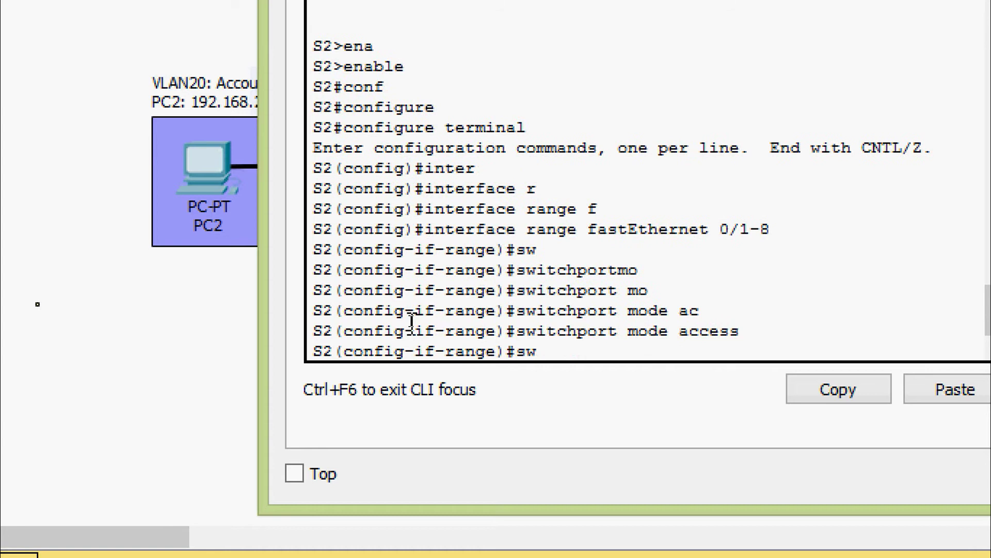
{"action": "key", "text": "Tab"}
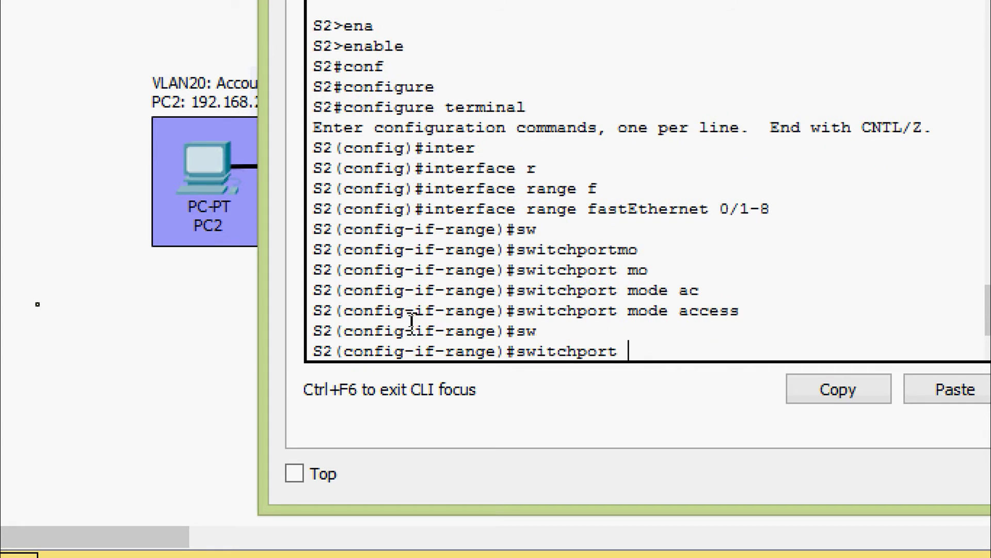
{"action": "type", "text": "ac"}
{"action": "key", "text": "Tab"}
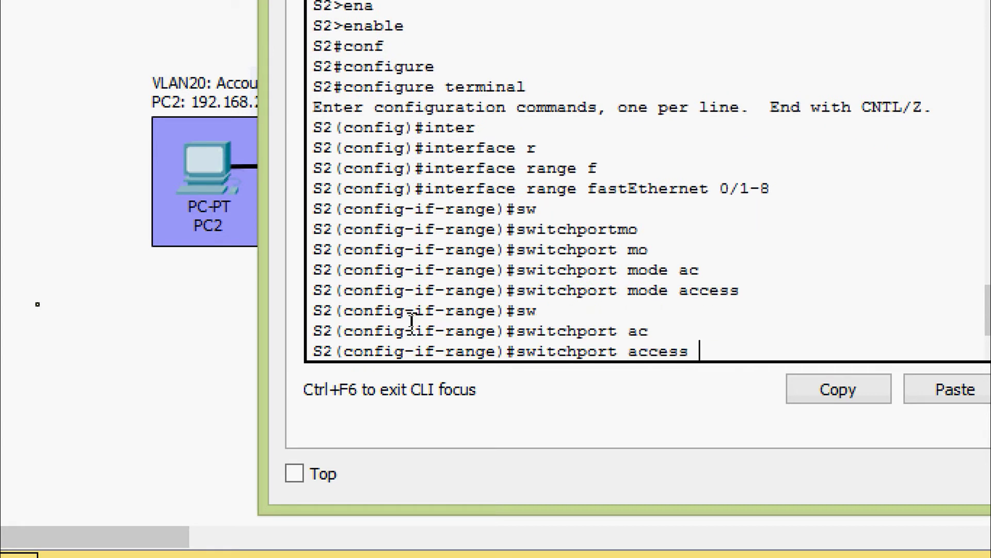
{"action": "type", "text": "?"}
{"action": "type", "text": "vl"}
{"action": "key", "text": "Tab"}
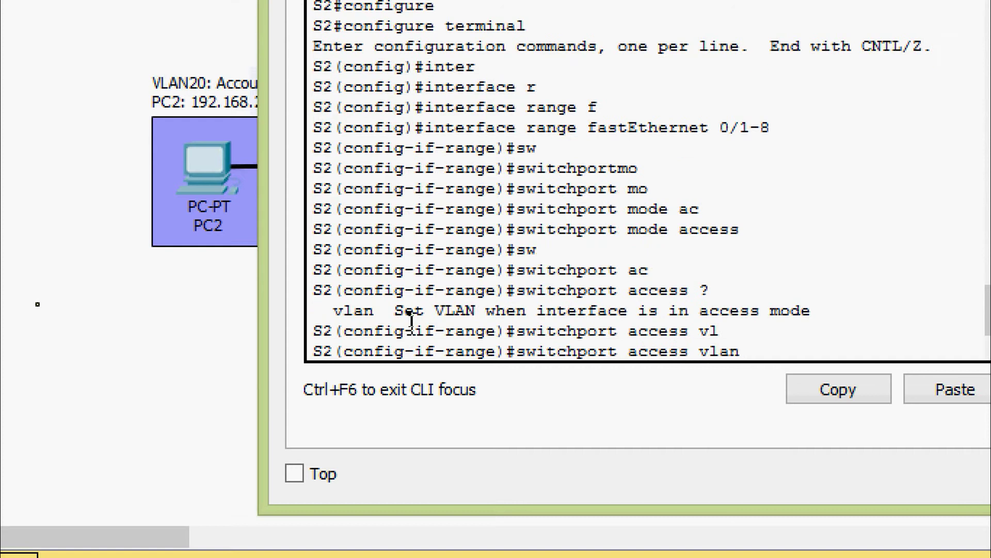
{"action": "type", "text": "?"}
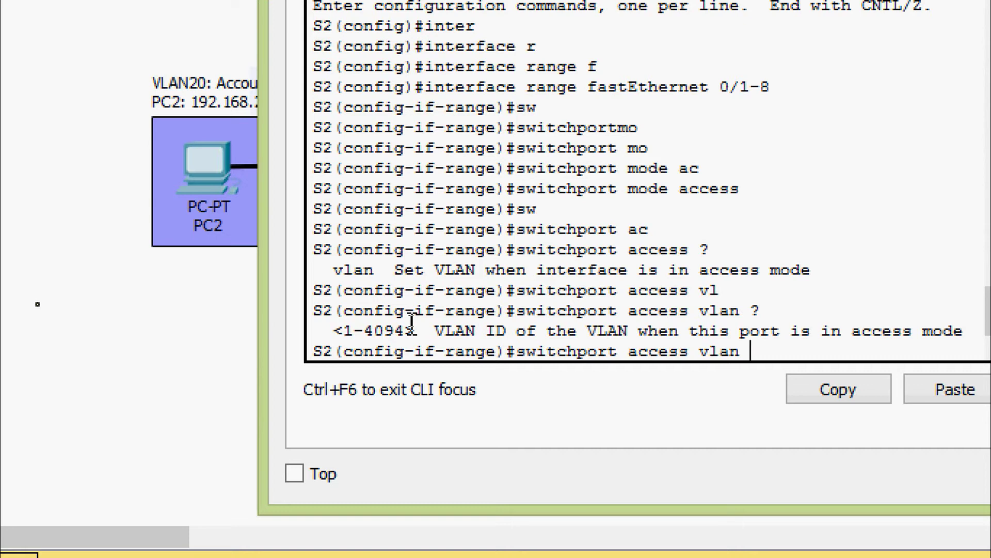
{"action": "type", "text": "10"}
{"action": "key", "text": "Return"}
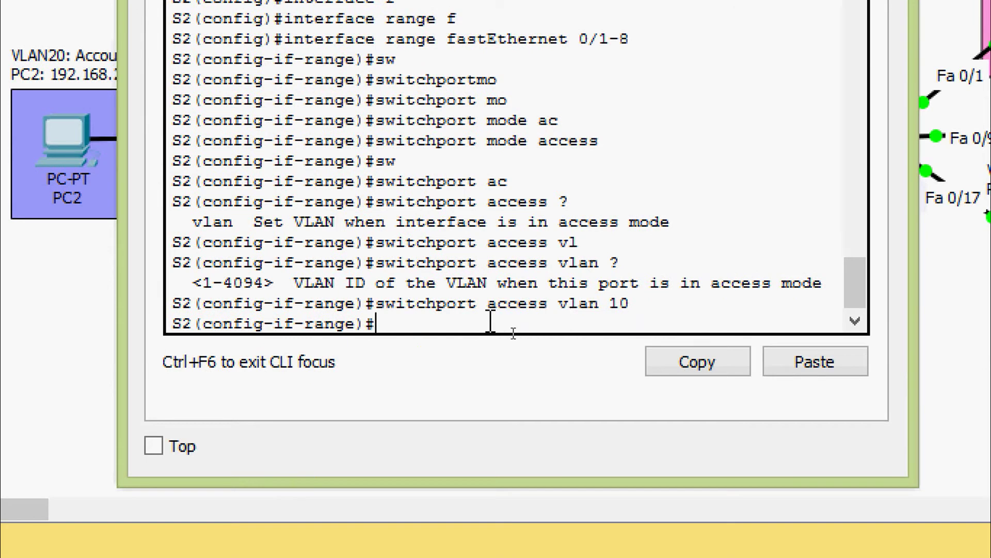
Display S2's brief VLAN table from configuration mode and widen the command-line window to read the port assignments
{"action": "type", "text": "do "}
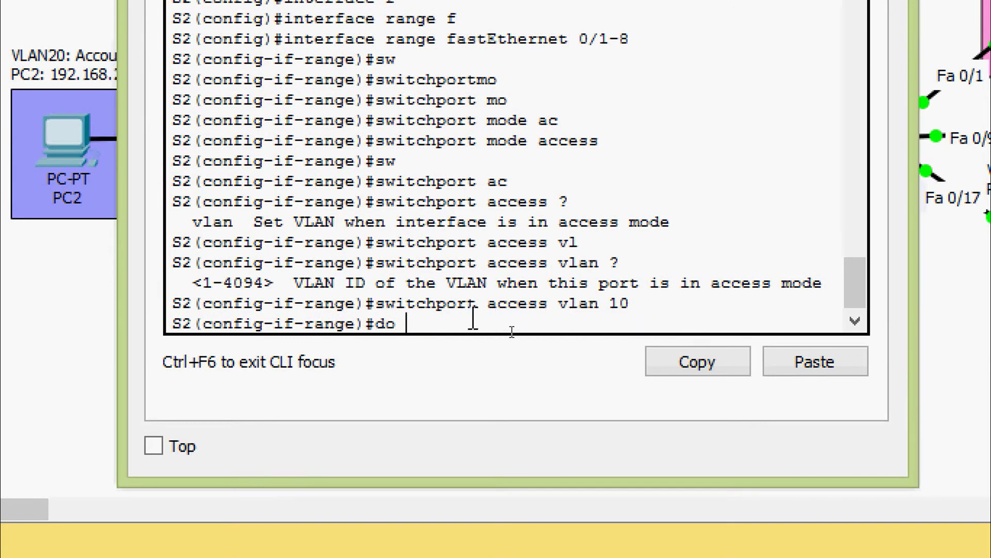
{"action": "type", "text": "show vl b"}
{"action": "key", "text": "Return"}
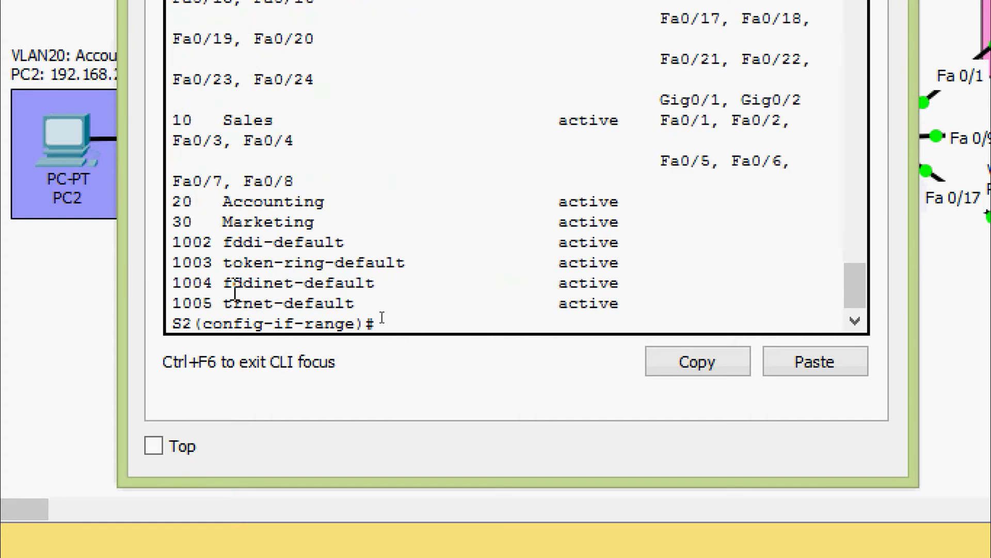
{"action": "left_click_drag", "start_coordinate": [121, 289], "coordinate": [67, 307]}
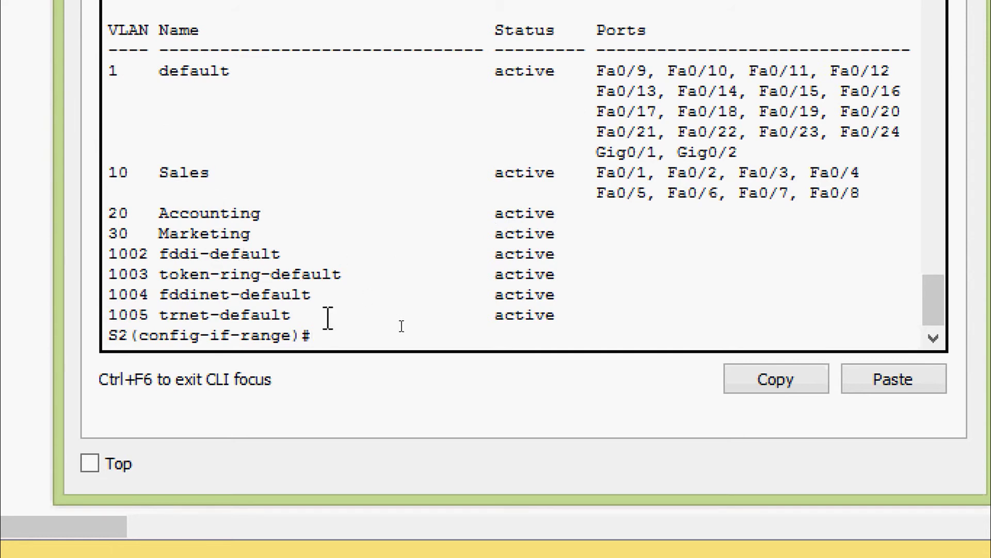
Leave the current range and set the interface range FastEthernet 0/9-16 on S2 to switchport access mode
{"action": "type", "text": "exit"}
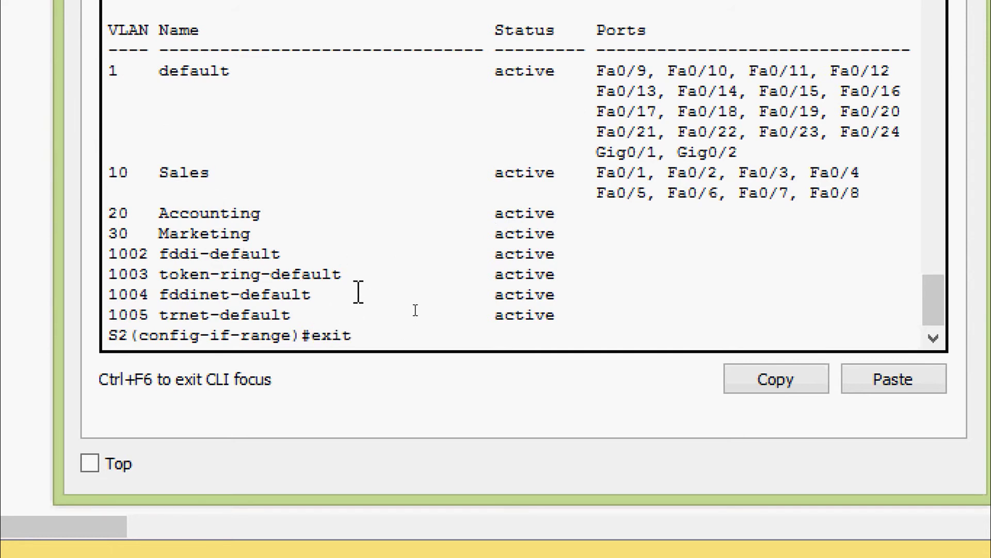
{"action": "key", "text": "Return"}
{"action": "type", "text": "inter"}
{"action": "key", "text": "Tab"}
{"action": "type", "text": "r"}
{"action": "key", "text": "Tab"}
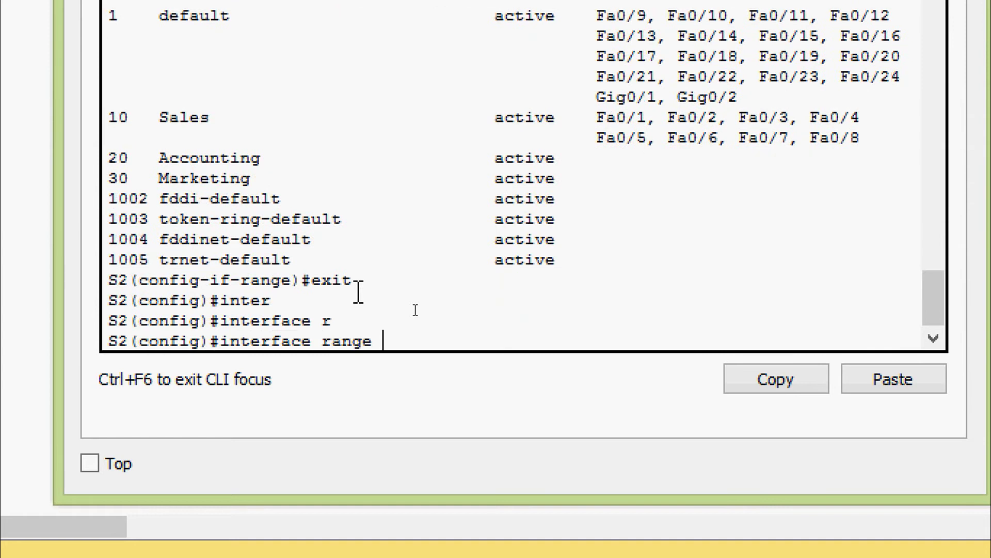
{"action": "type", "text": "f"}
{"action": "key", "text": "Tab"}
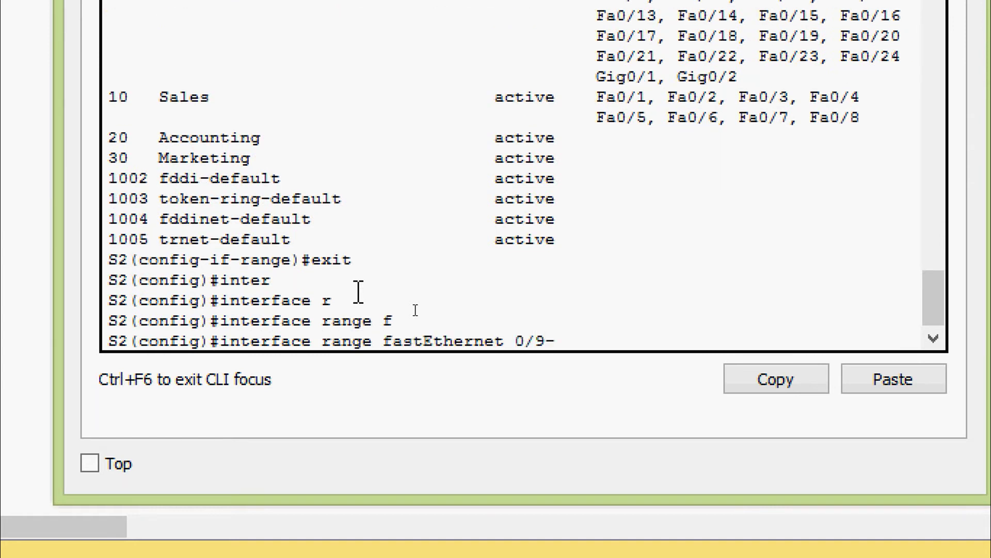
{"action": "type", "text": "0/9-16"}
{"action": "key", "text": "Return"}
{"action": "type", "text": "swi"}
{"action": "key", "text": "Tab"}
{"action": "type", "text": "m"}
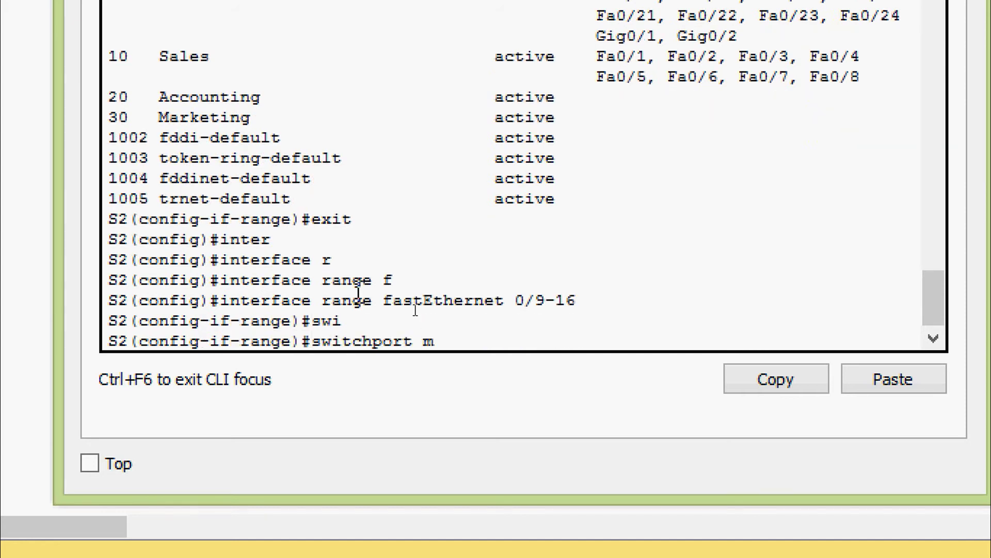
{"action": "type", "text": "od"}
{"action": "key", "text": "Tab"}
{"action": "type", "text": "ac"}
{"action": "key", "text": "Tab"}
{"action": "key", "text": "Return"}
Assign the FastEthernet 0/9-16 range on S2 to access VLAN 20
{"action": "type", "text": "sw"}
{"action": "key", "text": "Tab"}
{"action": "type", "text": "a"}
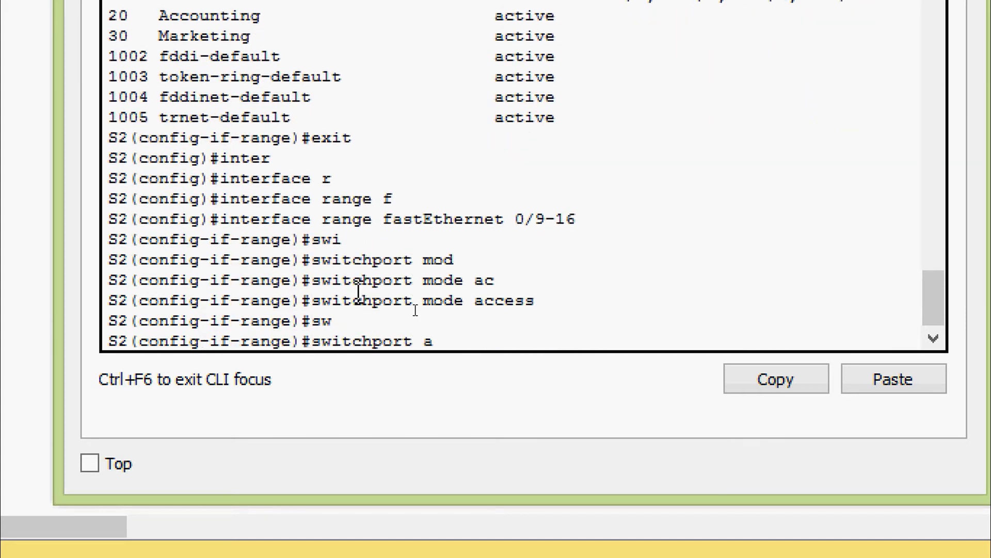
{"action": "type", "text": "c"}
{"action": "key", "text": "Tab"}
{"action": "type", "text": "vl"}
{"action": "key", "text": "Tab"}
{"action": "type", "text": "2"}
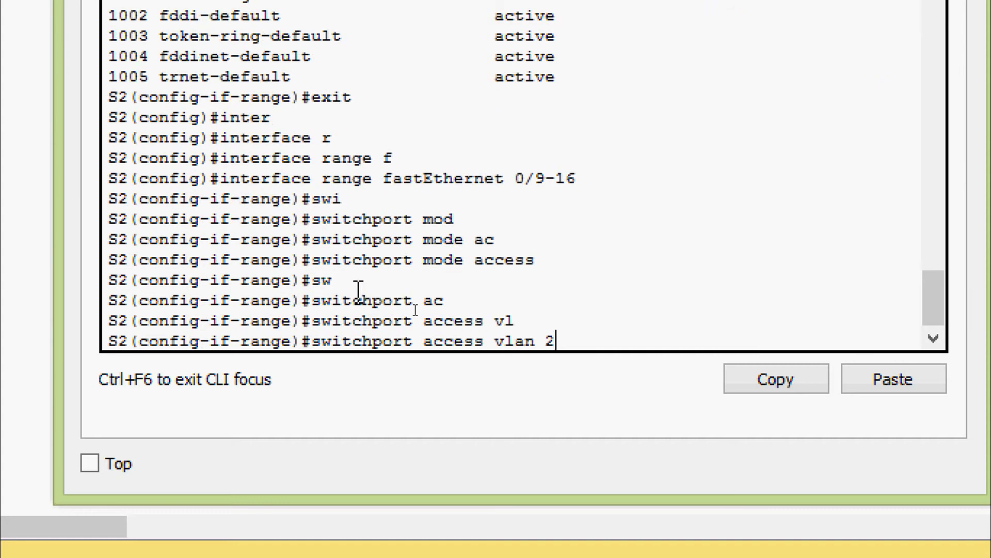
{"action": "type", "text": "0"}
{"action": "key", "text": "Return"}
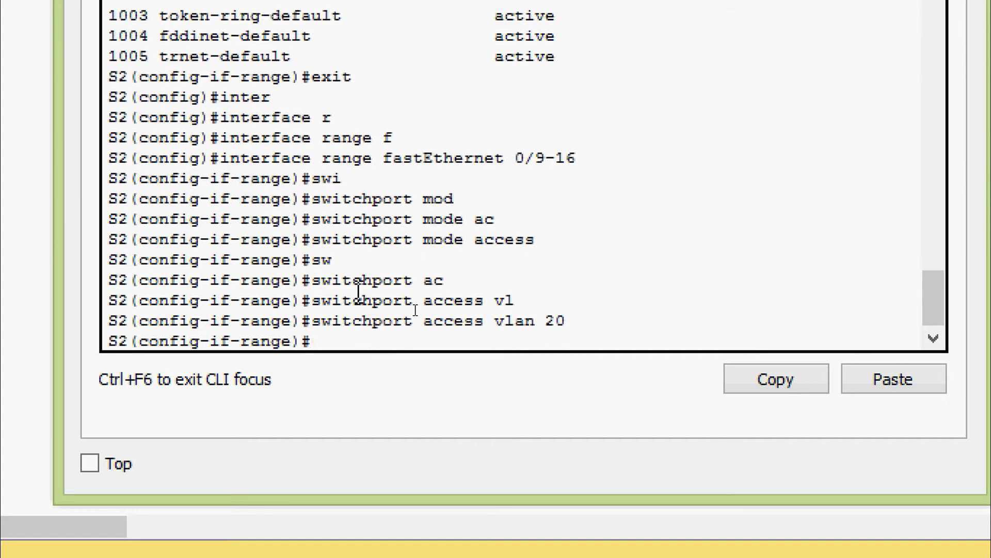
Display S2's brief VLAN table again to check the ports assigned to VLAN 20
{"action": "type", "text": "do sh"}
{"action": "key", "text": "Tab"}
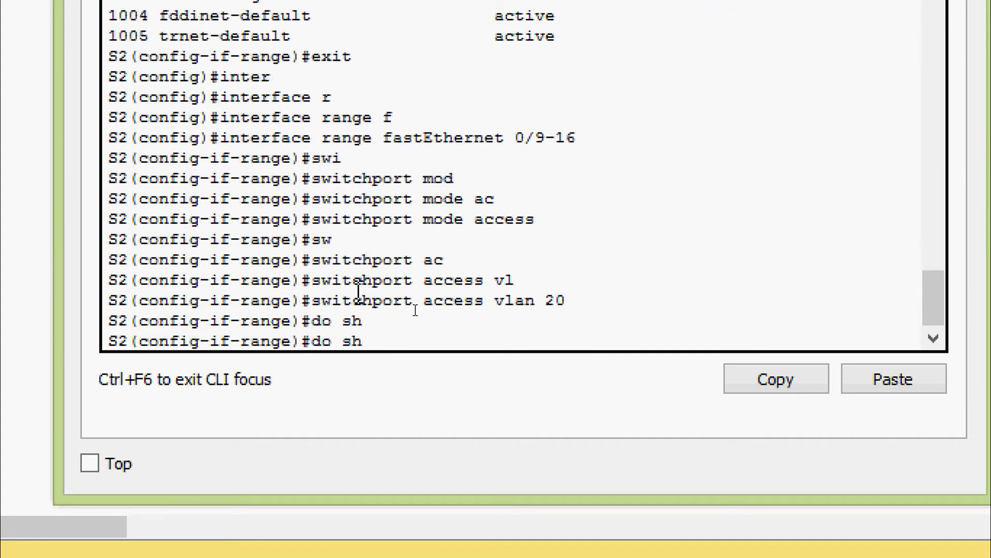
{"action": "type", "text": "vl b"}
{"action": "key", "text": "Return"}
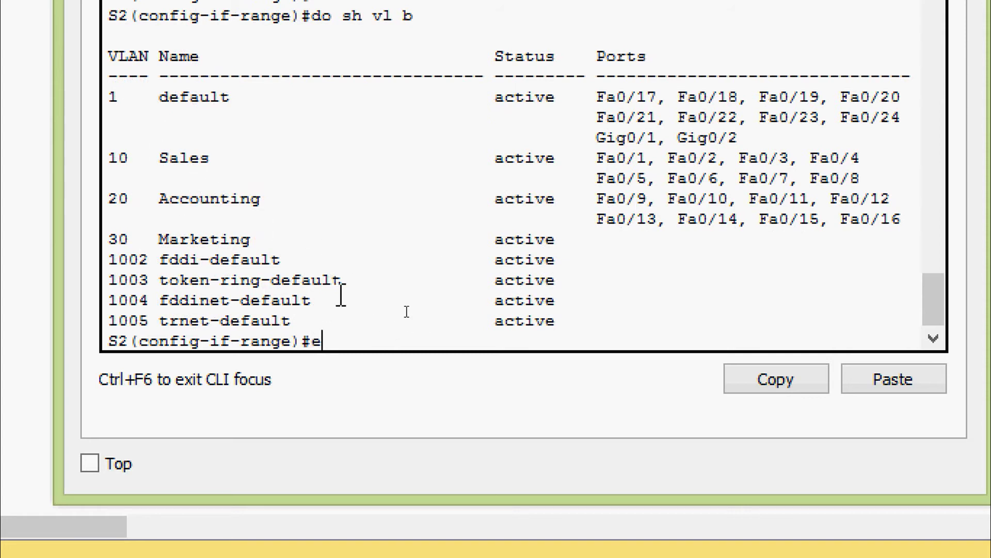
Leave the current interface range on S2 and enter configuration for the interface range FastEthernet 0/17-24
{"action": "type", "text": "xit"}
{"action": "key", "text": "Return"}
{"action": "type", "text": "inter"}
{"action": "key", "text": "Tab"}
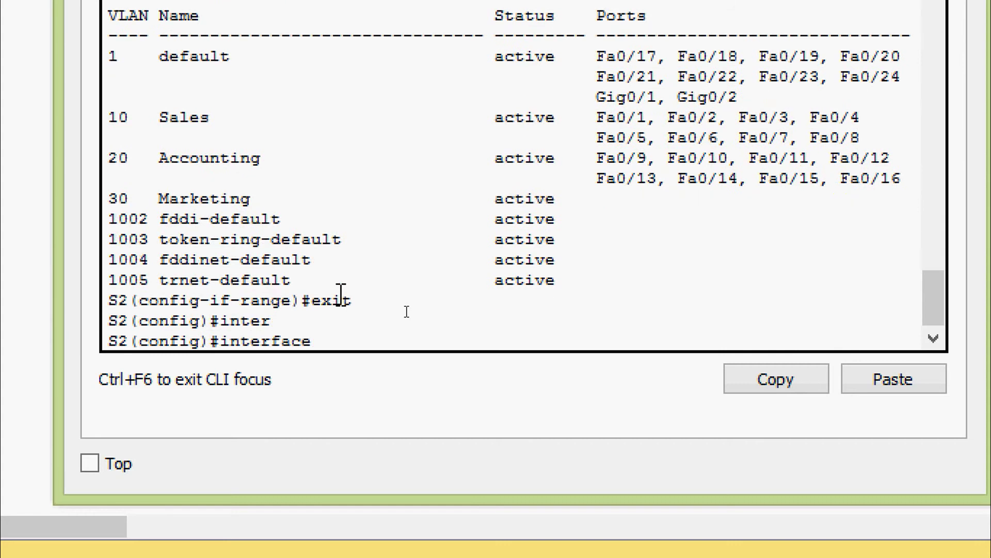
{"action": "type", "text": "r"}
{"action": "key", "text": "Tab"}
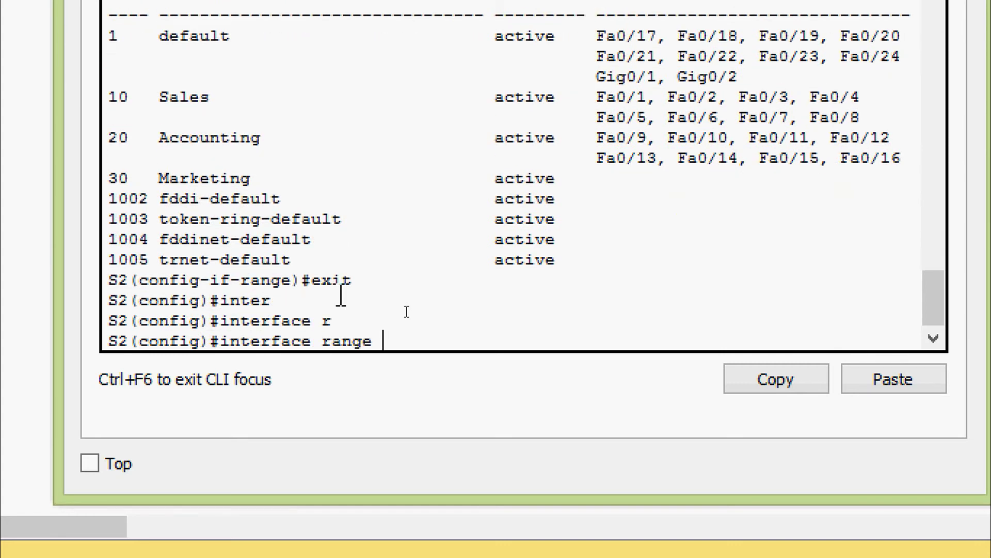
{"action": "type", "text": "f"}
{"action": "key", "text": "Tab"}
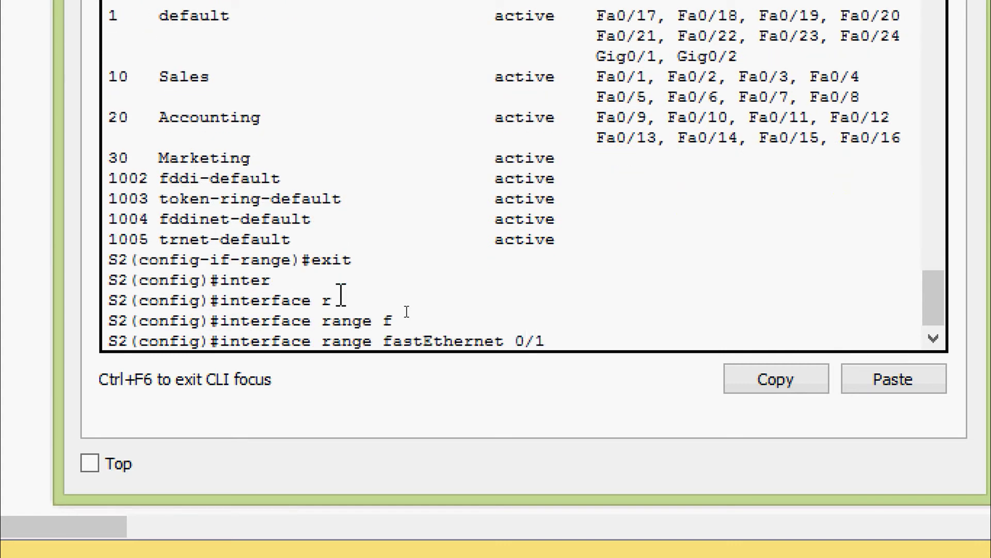
{"action": "type", "text": "0/17-24"}
{"action": "key", "text": "Return"}
Set the FastEthernet 0/17-24 range on S2 to switchport access mode
{"action": "type", "text": "swi"}
{"action": "key", "text": "Tab"}
{"action": "type", "text": "mod"}
{"action": "key", "text": "Tab"}
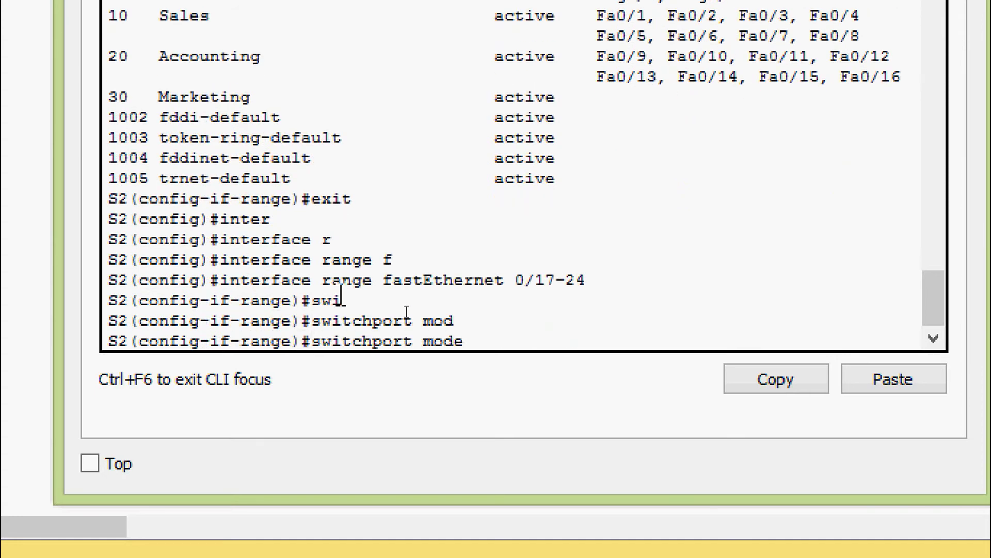
{"action": "type", "text": "ac"}
{"action": "key", "text": "Tab"}
{"action": "key", "text": "Return"}
Assign the FastEthernet 0/17-24 range on S2 to access VLAN 30 and return to privileged EXEC mode
{"action": "type", "text": "sw"}
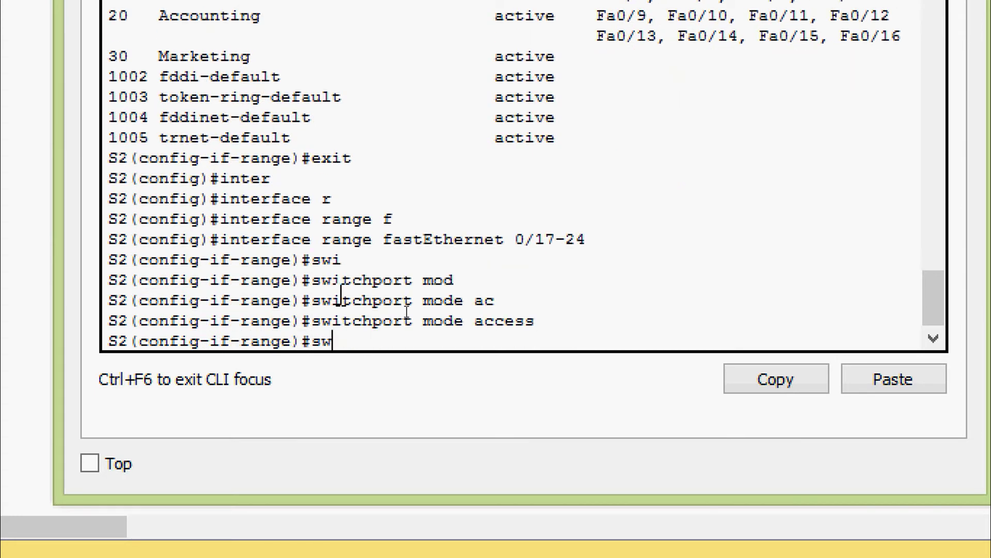
{"action": "key", "text": "Tab"}
{"action": "type", "text": "ac"}
{"action": "key", "text": "Tab"}
{"action": "type", "text": "vl"}
{"action": "key", "text": "Tab"}
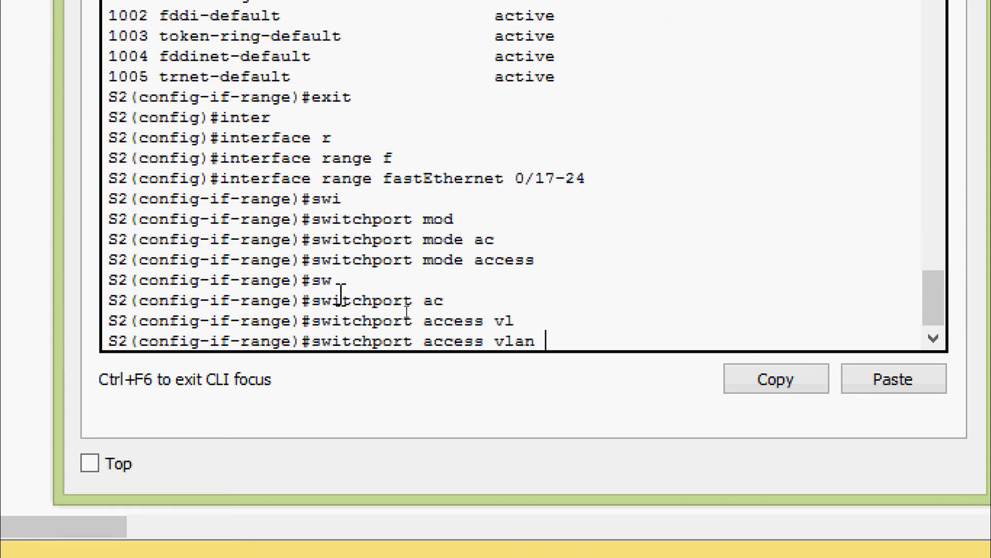
{"action": "type", "text": "30"}
{"action": "key", "text": "Return"}
{"action": "key", "text": "ctrl+z"}
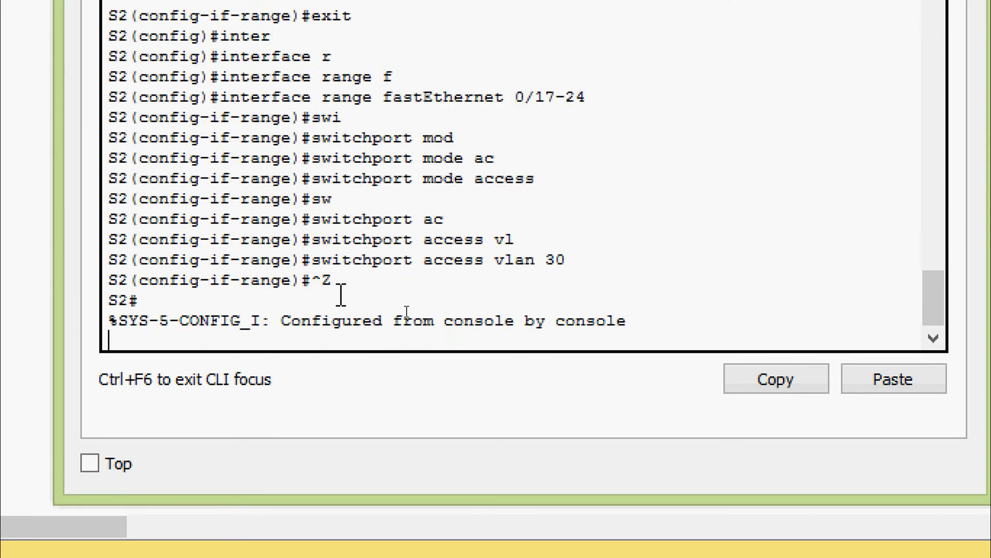
Show S2's VLAN table from privileged EXEC mode to check the port assignments
{"action": "key", "text": "Return"}
{"action": "type", "text": "sh"}
{"action": "key", "text": "Tab"}
{"action": "type", "text": "vl"}
{"action": "key", "text": "Tab"}
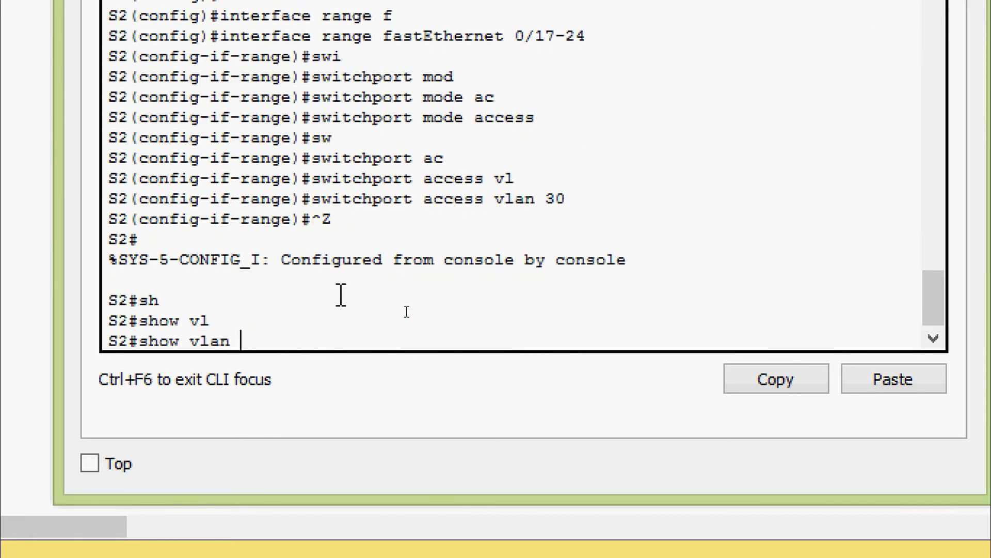
Display the brief VLAN summary on switch S2
{"action": "type", "text": "b"}
{"action": "key", "text": "Tab"}
{"action": "key", "text": "Return"}
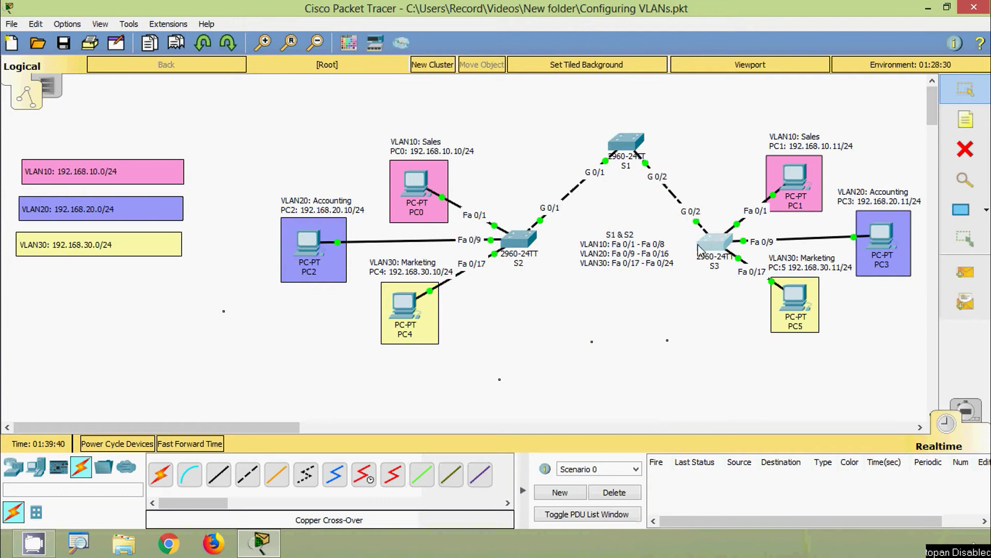
Open the command line of switch S3, enable privileged mode and enter global configuration mode
{"action": "left_click", "coordinate": [715, 242]}
{"action": "left_click_drag", "start_coordinate": [453, 75], "coordinate": [405, 40]}
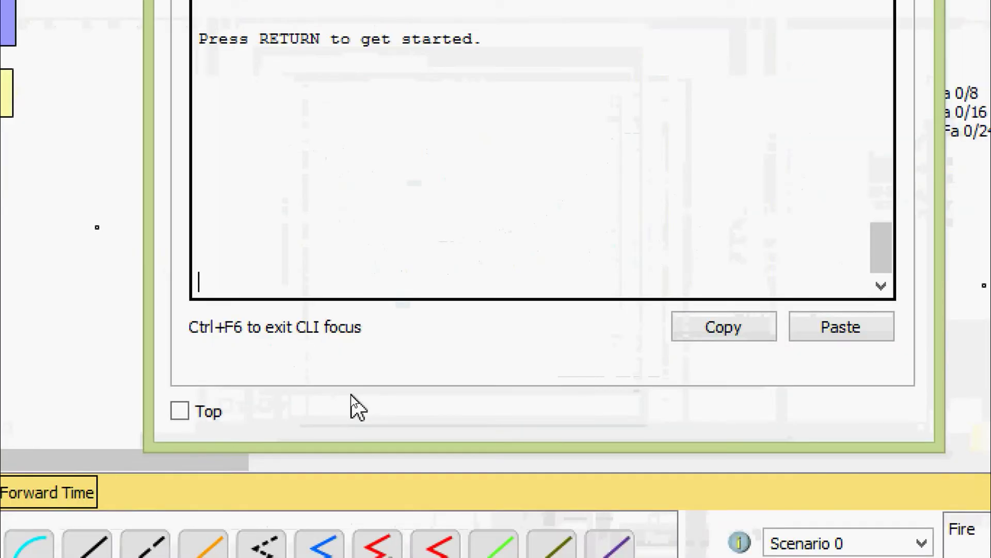
{"action": "key", "text": "Return"}
{"action": "type", "text": "ena"}
{"action": "key", "text": "Tab"}
{"action": "key", "text": "Return"}
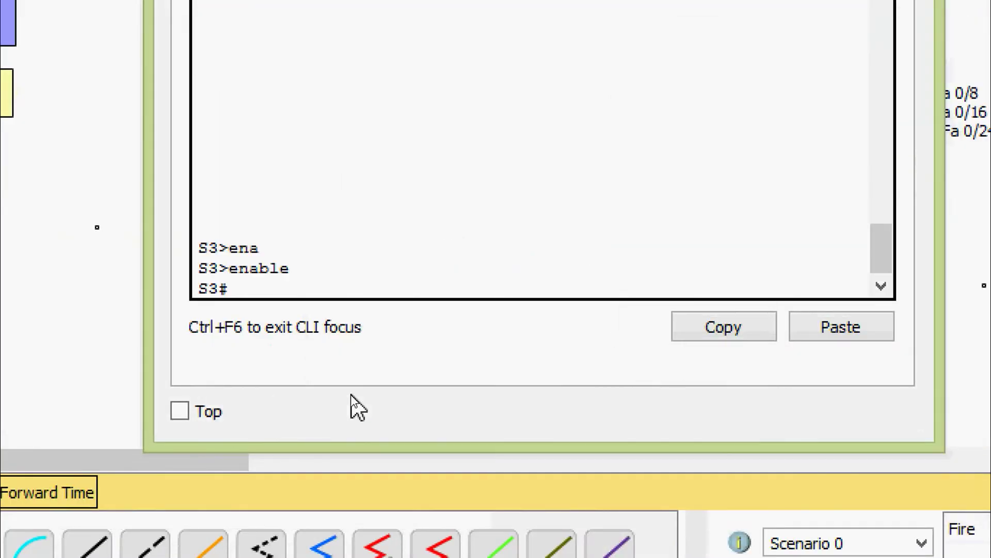
{"action": "type", "text": "conf"}
{"action": "key", "text": "Tab"}
{"action": "type", "text": "t"}
{"action": "key", "text": "Tab"}
{"action": "key", "text": "Return"}
{"action": "key", "text": "Return"}
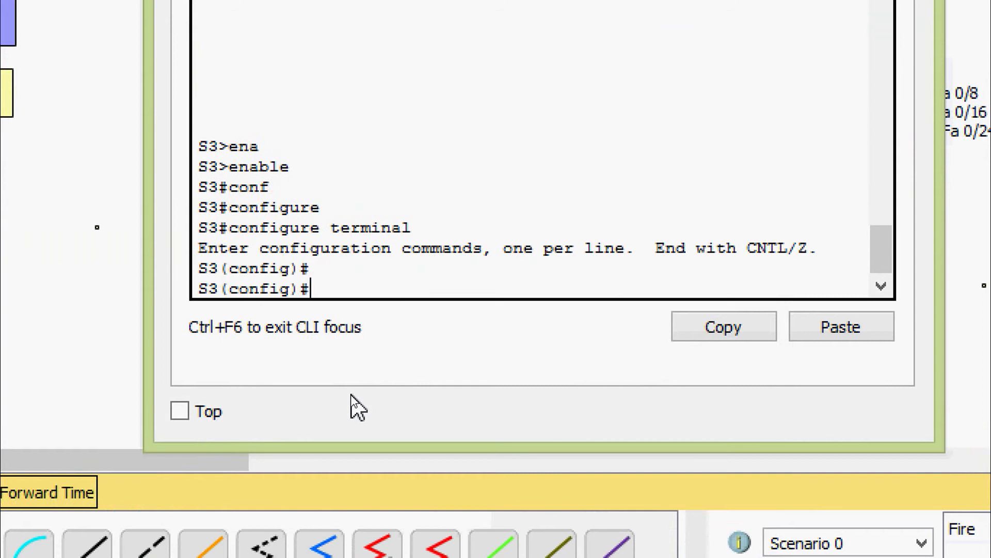
Set the interface range FastEthernet 0/1-8 on S3 to switchport access mode
{"action": "type", "text": "inter"}
{"action": "key", "text": "Tab"}
{"action": "type", "text": "ra"}
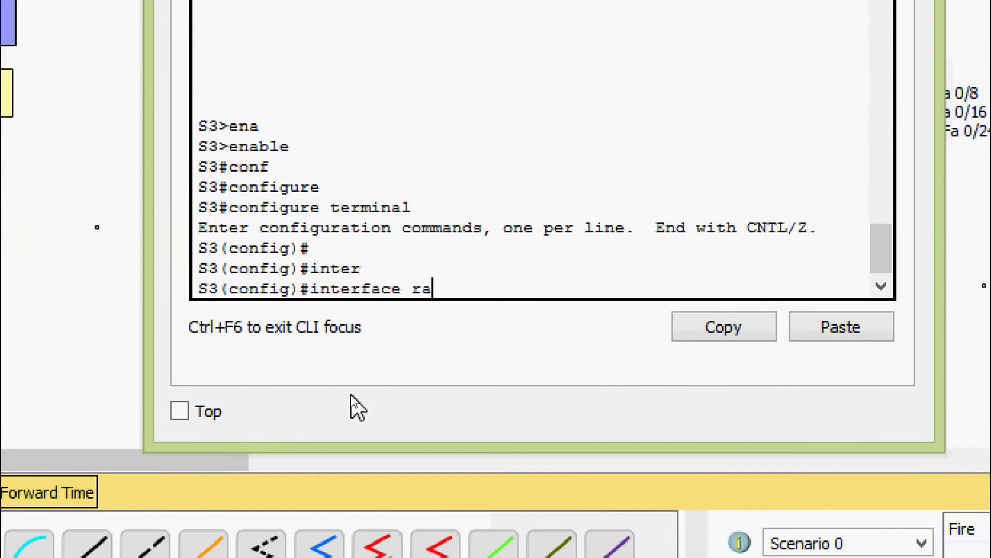
{"action": "key", "text": "Tab"}
{"action": "type", "text": "f"}
{"action": "key", "text": "Tab"}
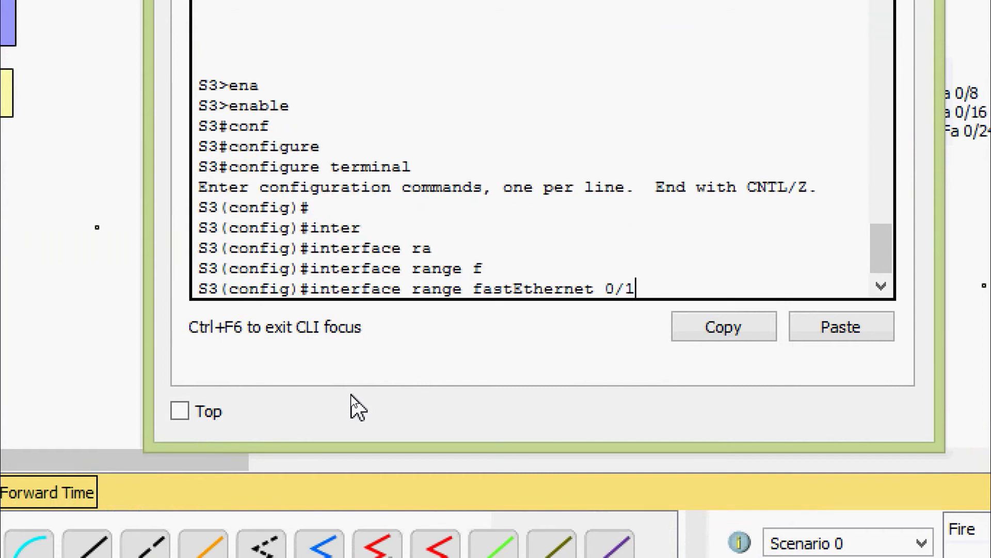
{"action": "type", "text": "0/1-8"}
{"action": "key", "text": "Return"}
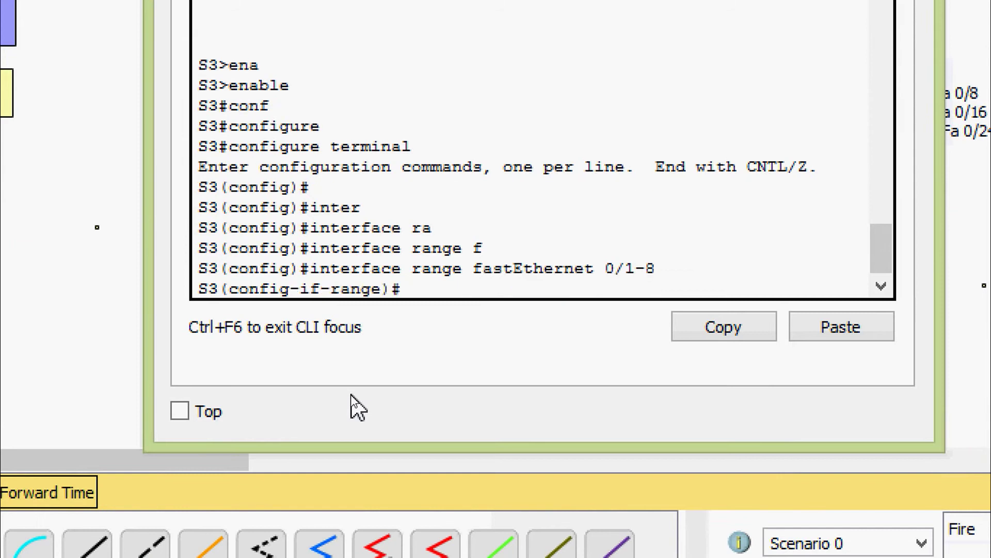
{"action": "type", "text": "sw"}
{"action": "key", "text": "Tab"}
{"action": "type", "text": "mo"}
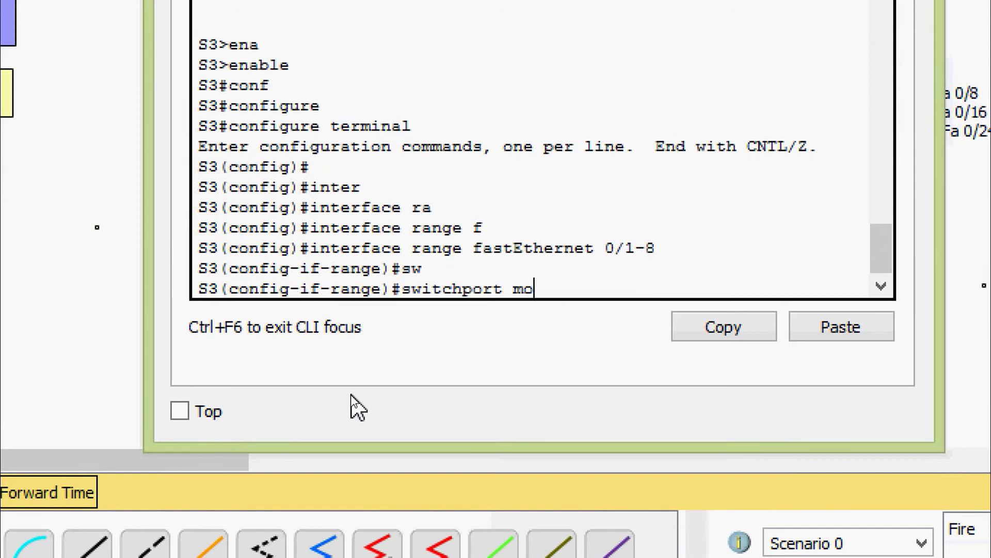
{"action": "key", "text": "Tab"}
{"action": "type", "text": "ac"}
{"action": "key", "text": "Tab"}
{"action": "key", "text": "Return"}
Assign ports FastEthernet 0/1-8 on S3 to access VLAN 10 and exit the range configuration
{"action": "type", "text": "sw"}
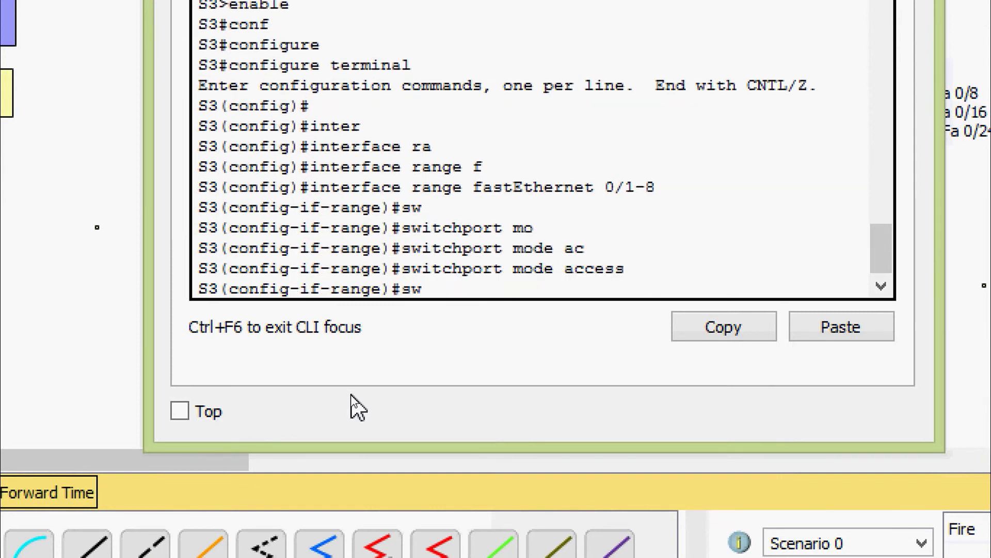
{"action": "key", "text": "Tab"}
{"action": "type", "text": "ac"}
{"action": "key", "text": "Tab"}
{"action": "type", "text": "vl"}
{"action": "key", "text": "Tab"}
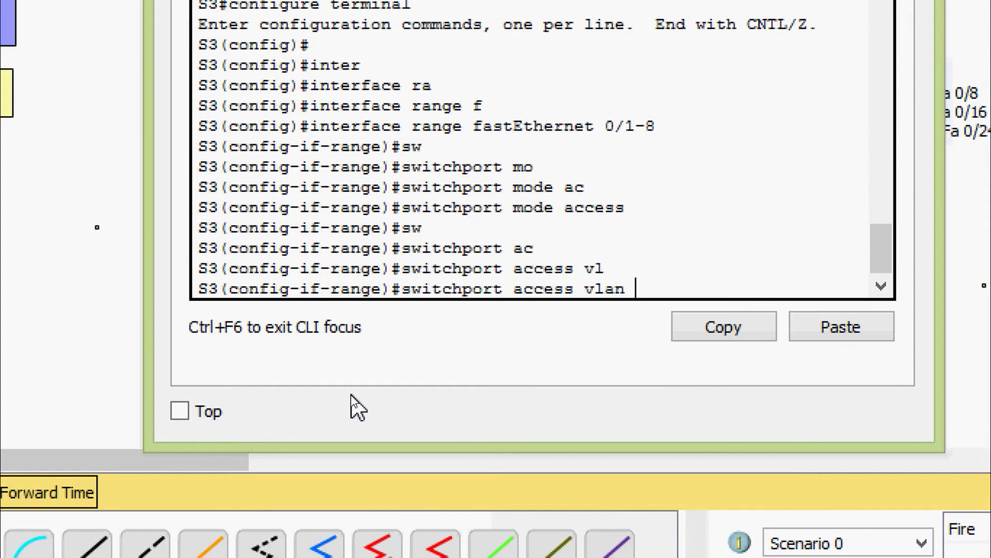
{"action": "type", "text": "10"}
{"action": "key", "text": "Return"}
{"action": "type", "text": "exit"}
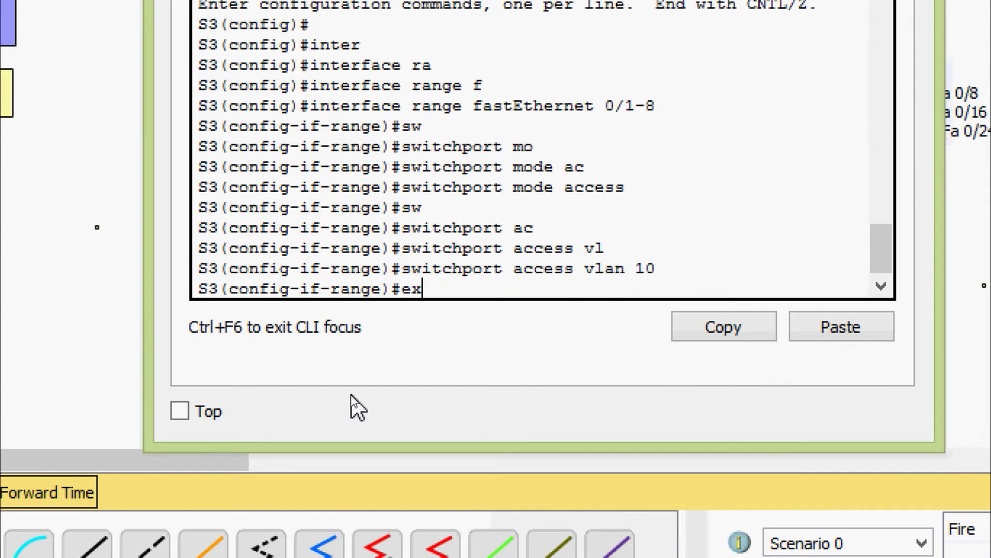
{"action": "key", "text": "Return"}
Set the interface range FastEthernet 0/9-16 on S3 to switchport access mode
{"action": "type", "text": "inter"}
{"action": "key", "text": "Tab"}
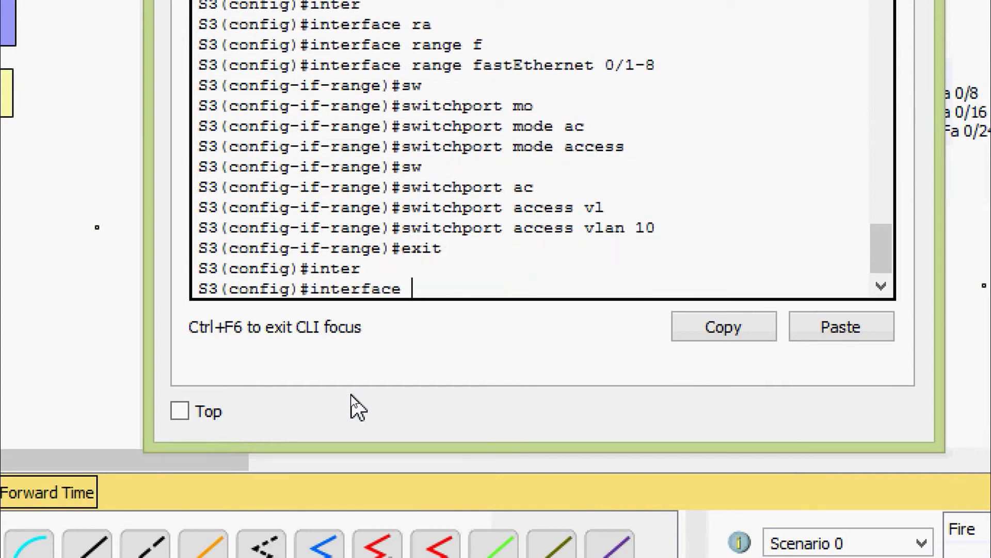
{"action": "type", "text": "ra"}
{"action": "key", "text": "Tab"}
{"action": "type", "text": "f"}
{"action": "key", "text": "Tab"}
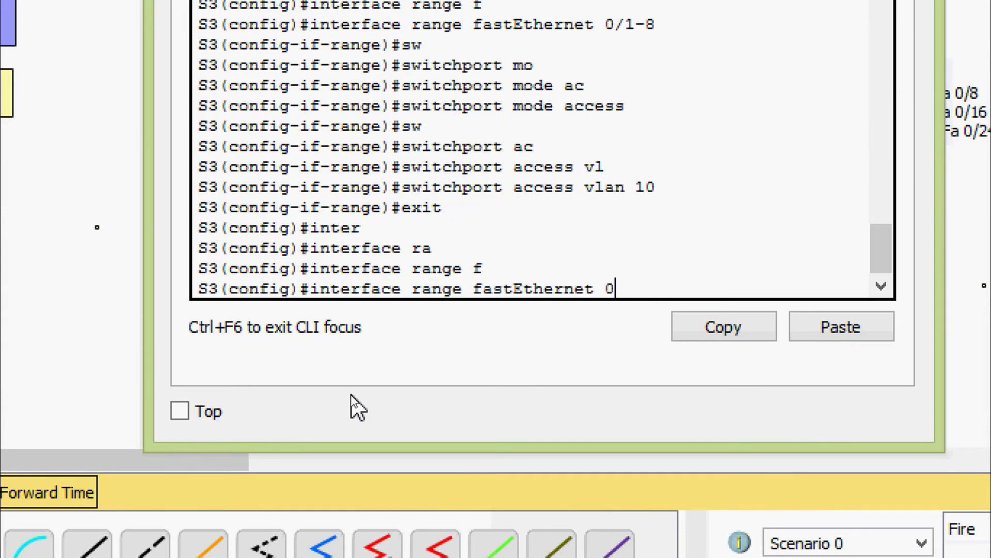
{"action": "type", "text": "0/9-16"}
{"action": "key", "text": "Return"}
{"action": "type", "text": "sw"}
{"action": "key", "text": "Tab"}
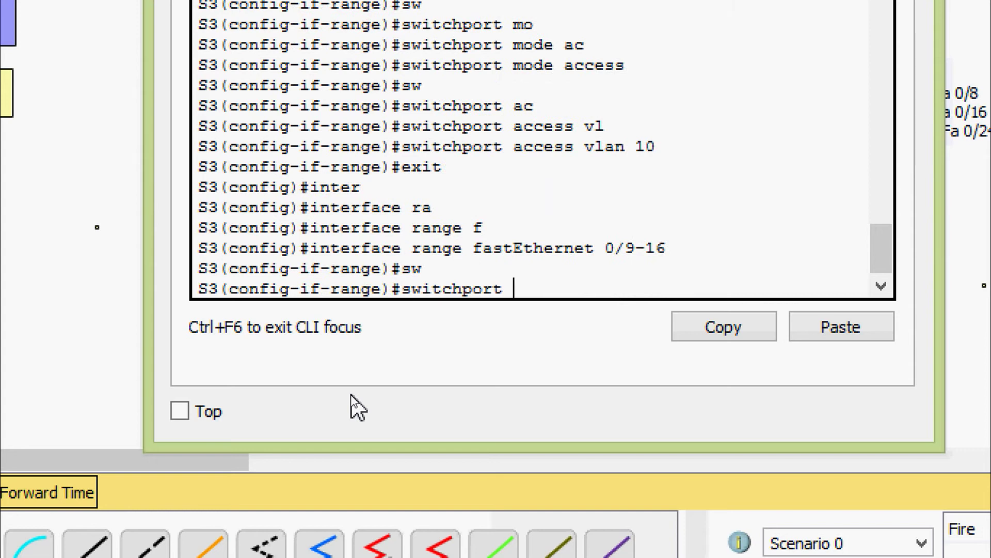
{"action": "type", "text": "mo"}
{"action": "key", "text": "Tab"}
{"action": "type", "text": "ac"}
{"action": "key", "text": "Tab"}
{"action": "key", "text": "Return"}
Assign ports FastEthernet 0/9-16 on S3 to access VLAN 20 and exit the range configuration
{"action": "type", "text": "sw"}
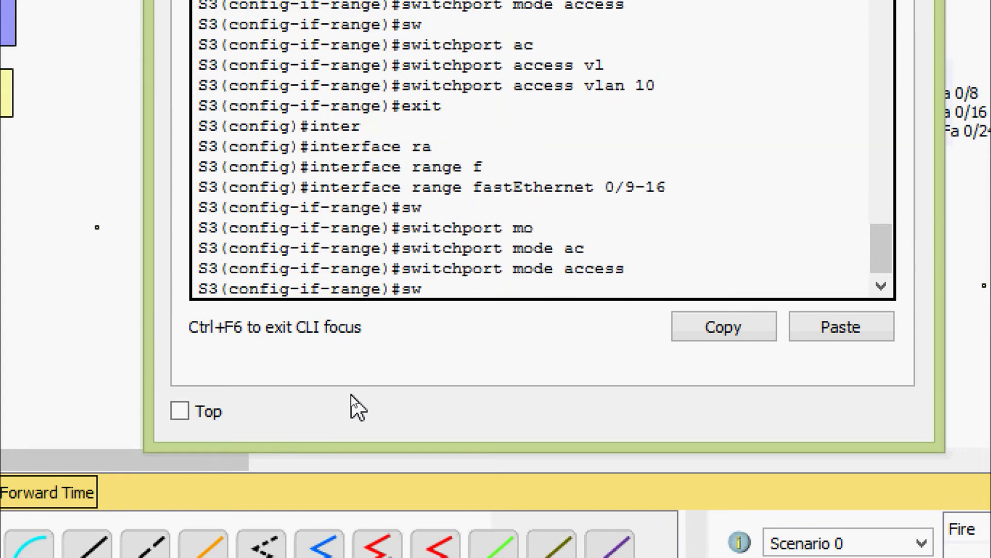
{"action": "key", "text": "Tab"}
{"action": "type", "text": "ac"}
{"action": "key", "text": "Tab"}
{"action": "type", "text": "v"}
{"action": "key", "text": "Tab"}
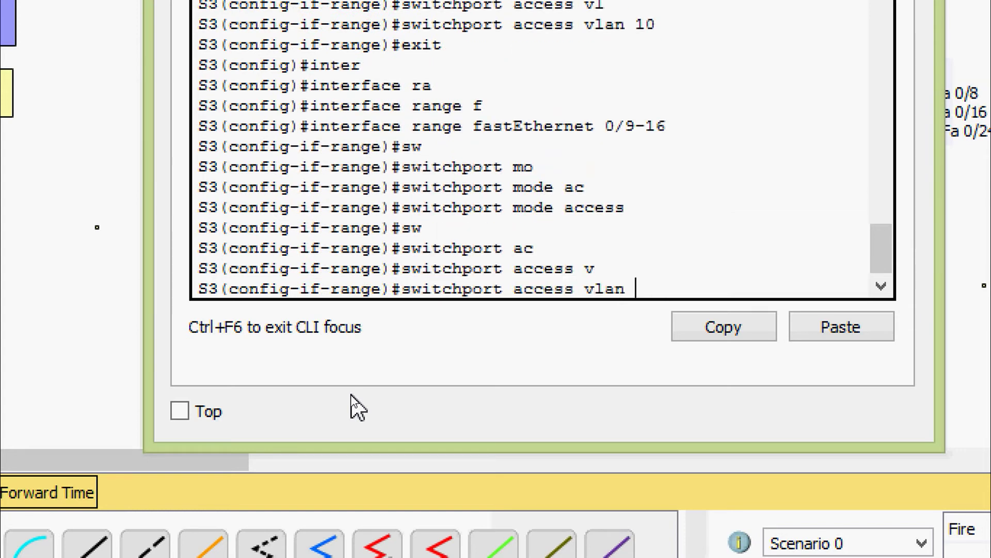
{"action": "type", "text": "20"}
{"action": "key", "text": "Return"}
{"action": "type", "text": "exit"}
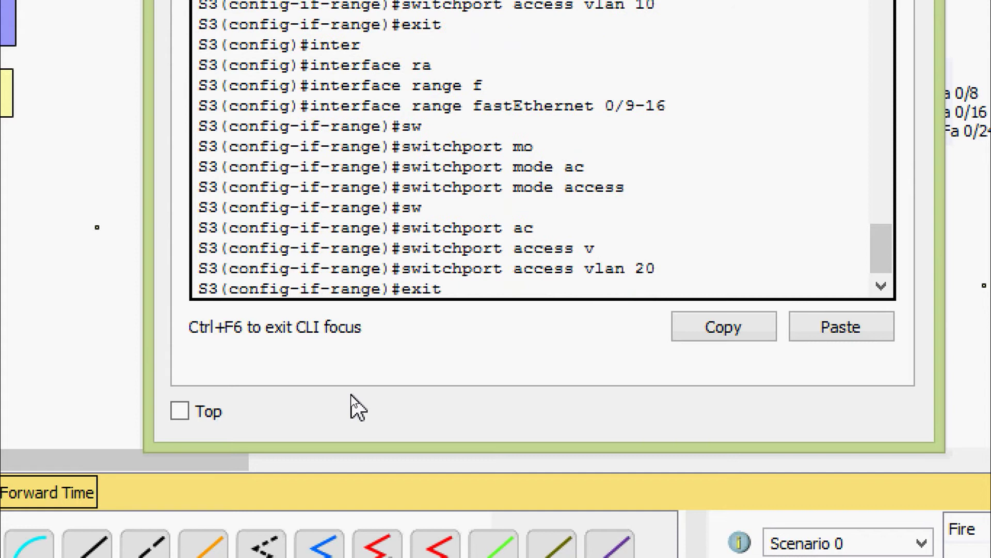
{"action": "key", "text": "Return"}
Set the interface range FastEthernet 0/17-24 on S3 to switchport access mode
{"action": "type", "text": "inter"}
{"action": "key", "text": "Tab"}
{"action": "type", "text": "r"}
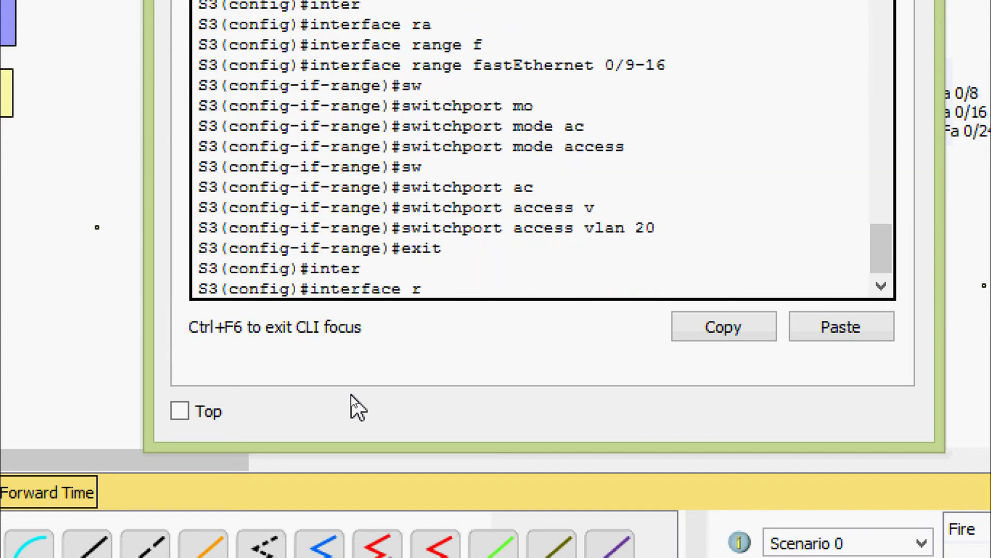
{"action": "key", "text": "Tab"}
{"action": "type", "text": "f"}
{"action": "key", "text": "Tab"}
{"action": "type", "text": "0/17"}
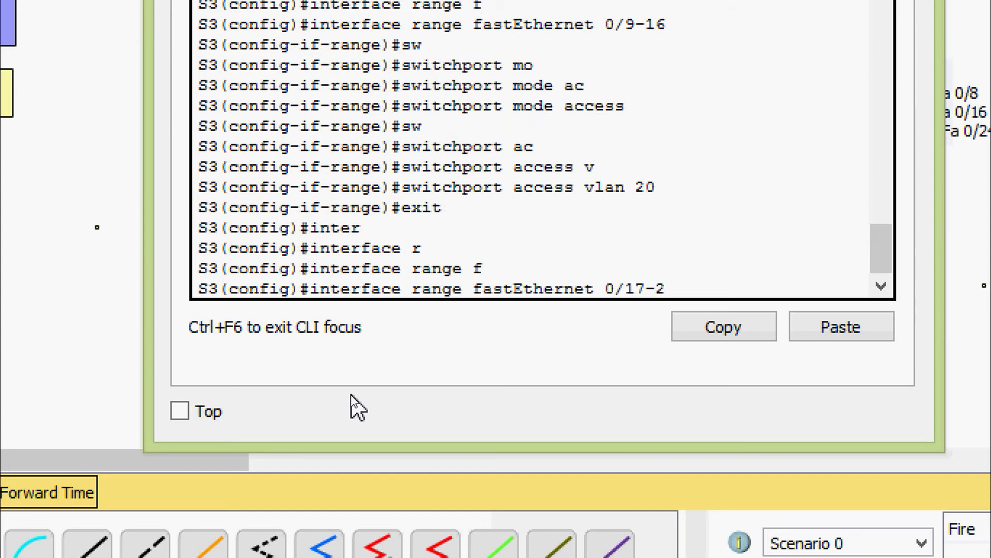
{"action": "key", "text": "Return"}
{"action": "type", "text": "swi"}
{"action": "key", "text": "Tab"}
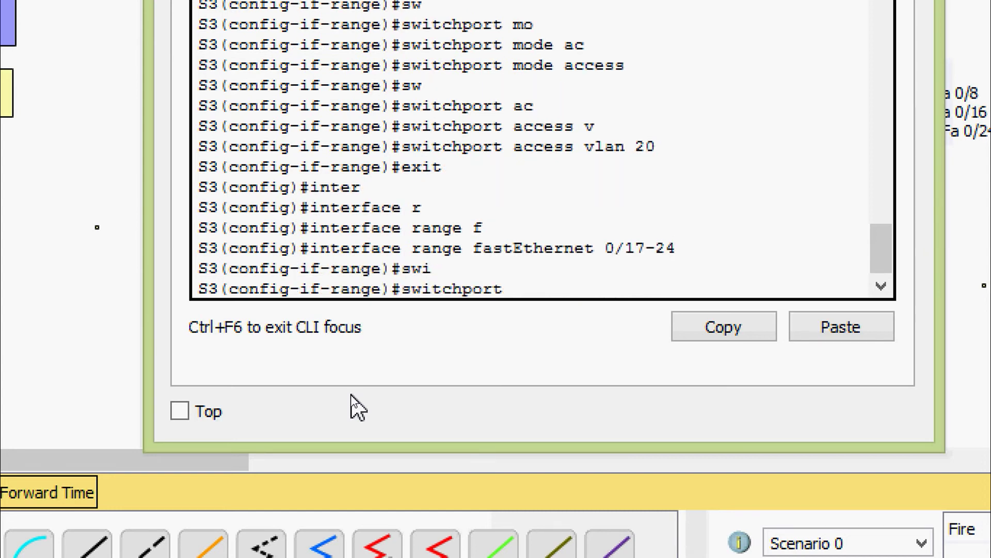
{"action": "type", "text": "mo"}
{"action": "key", "text": "Tab"}
{"action": "type", "text": "ac"}
{"action": "key", "text": "Tab"}
{"action": "key", "text": "Return"}
Assign ports FastEthernet 0/17-24 on S3 to access VLAN 30 and return to privileged EXEC mode
{"action": "type", "text": "sw"}
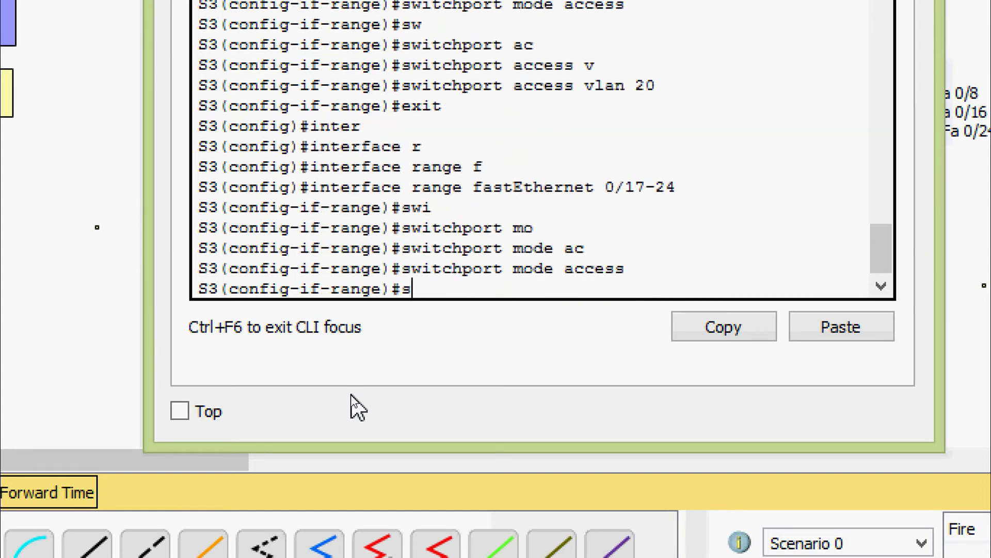
{"action": "key", "text": "Tab"}
{"action": "type", "text": "ac"}
{"action": "key", "text": "Tab"}
{"action": "type", "text": "vl"}
{"action": "key", "text": "Tab"}
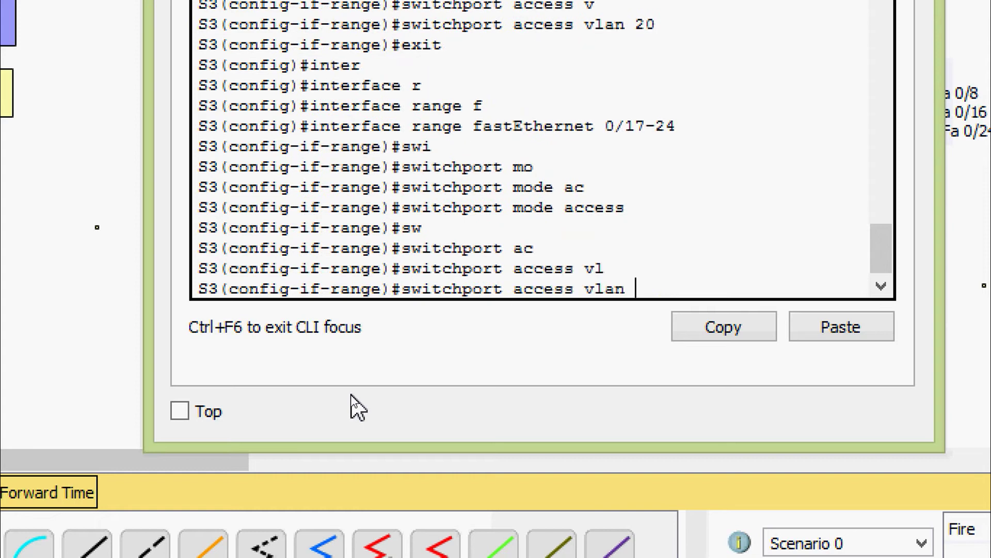
{"action": "type", "text": "30"}
{"action": "key", "text": "Return"}
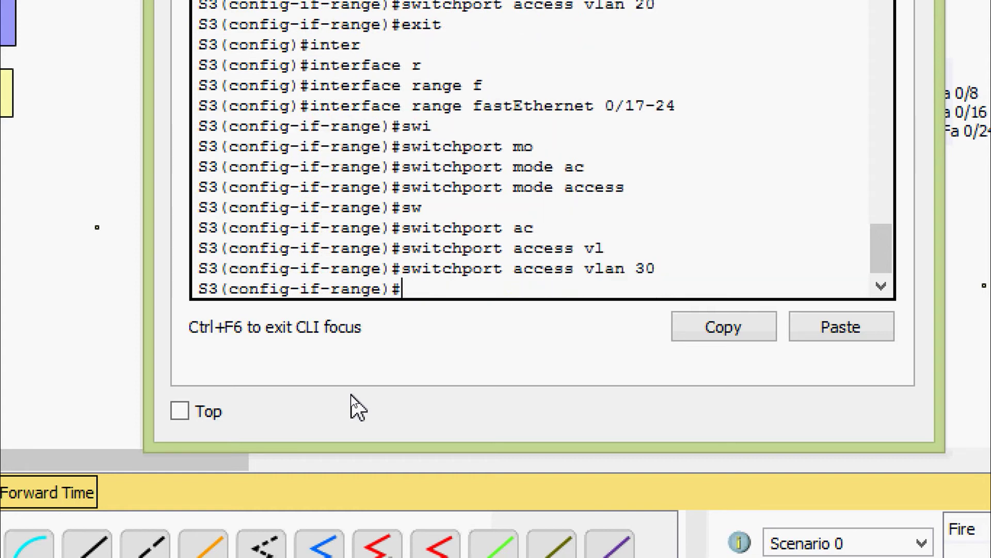
{"action": "key", "text": "ctrl+z"}
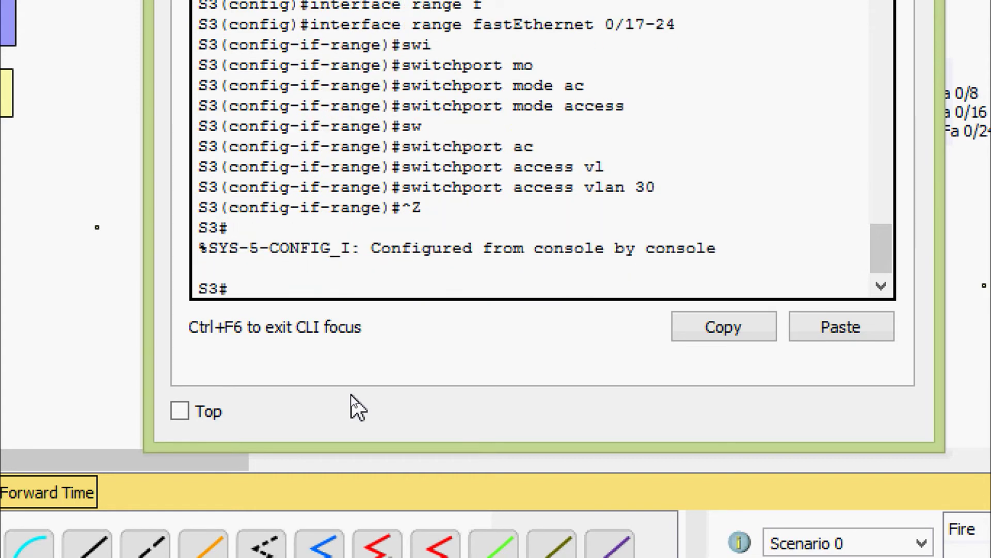
Display the brief VLAN summary on S3 and widen its window so each port list is readable
{"action": "type", "text": "sh"}
{"action": "key", "text": "Tab"}
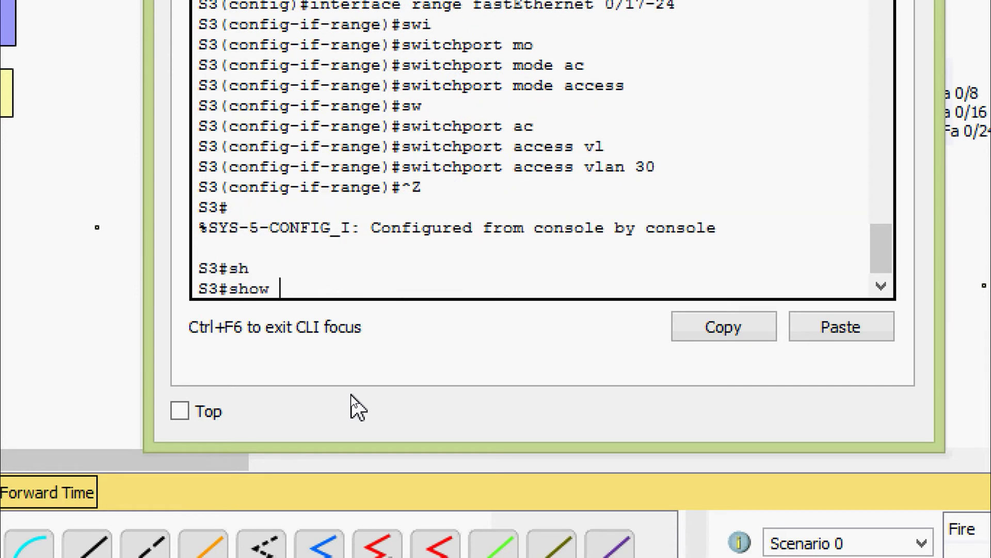
{"action": "type", "text": "vl"}
{"action": "key", "text": "Tab"}
{"action": "type", "text": "b"}
{"action": "key", "text": "Tab"}
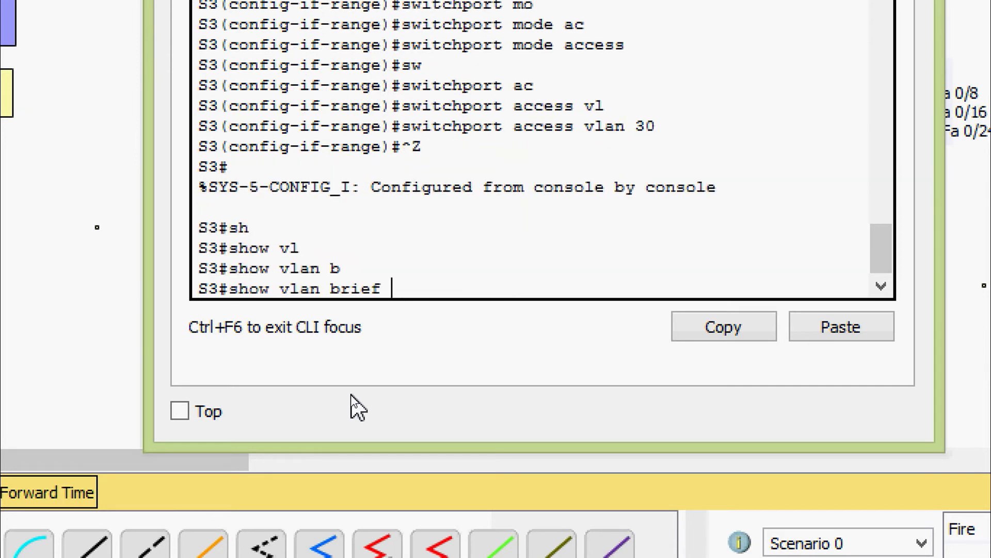
{"action": "key", "text": "Return"}
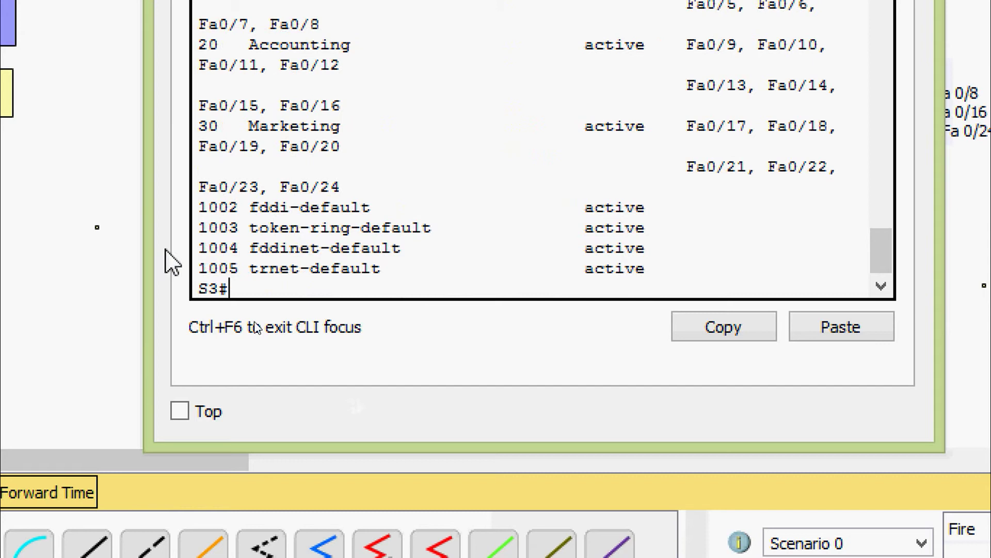
{"action": "left_click_drag", "start_coordinate": [151, 245], "coordinate": [29, 259]}
{"action": "left_click_drag", "start_coordinate": [124, 259], "coordinate": [94, 265]}
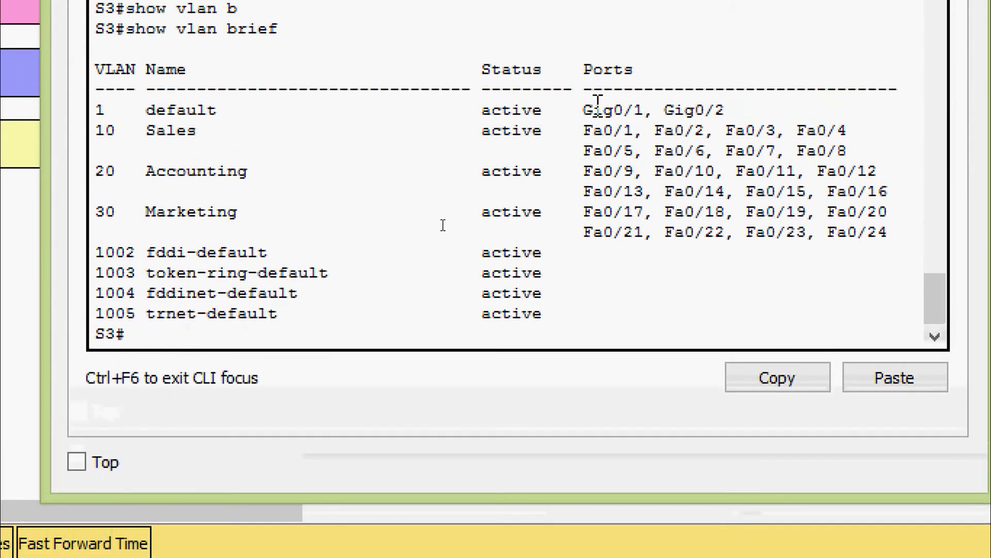
Highlight the ports listed under the default VLAN on S3, then close the switch's window
{"action": "left_click_drag", "start_coordinate": [585, 109], "coordinate": [617, 110]}
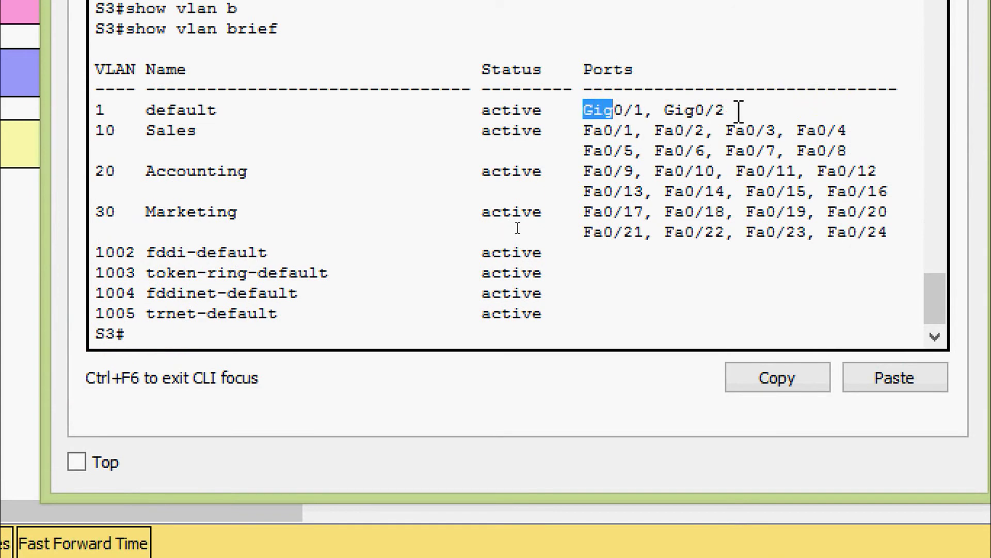
{"action": "left_click_drag", "start_coordinate": [739, 111], "coordinate": [581, 111]}
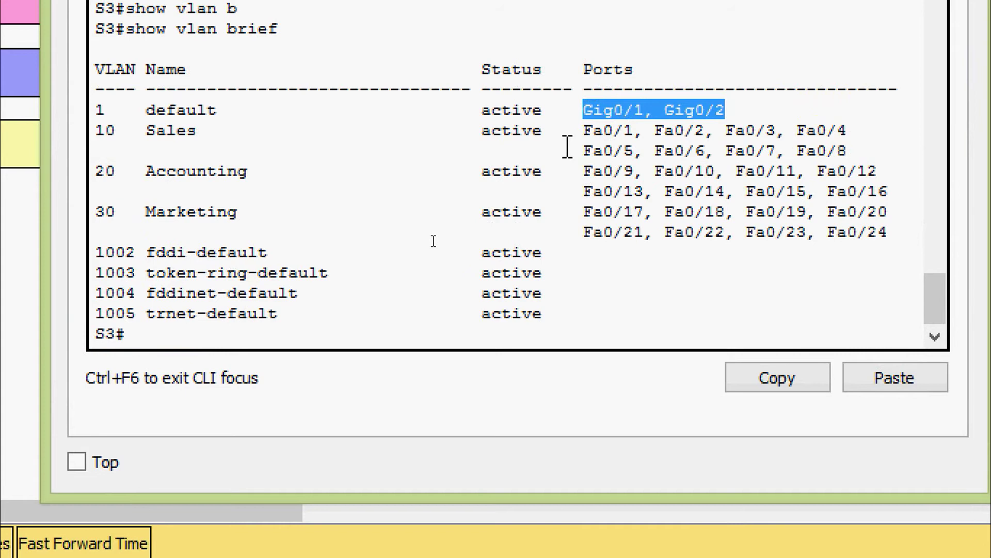
{"action": "left_click", "coordinate": [215, 134]}
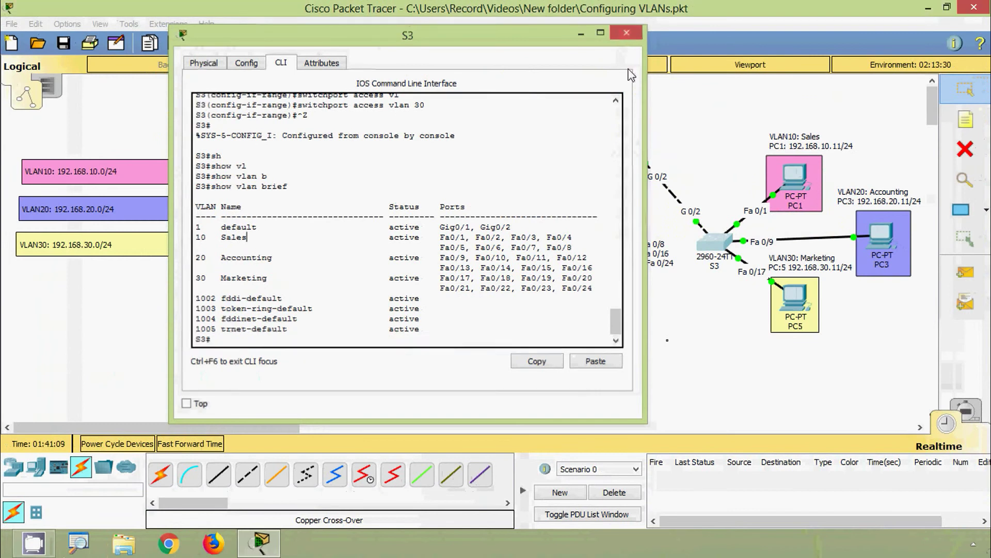
{"action": "left_click", "coordinate": [627, 33]}
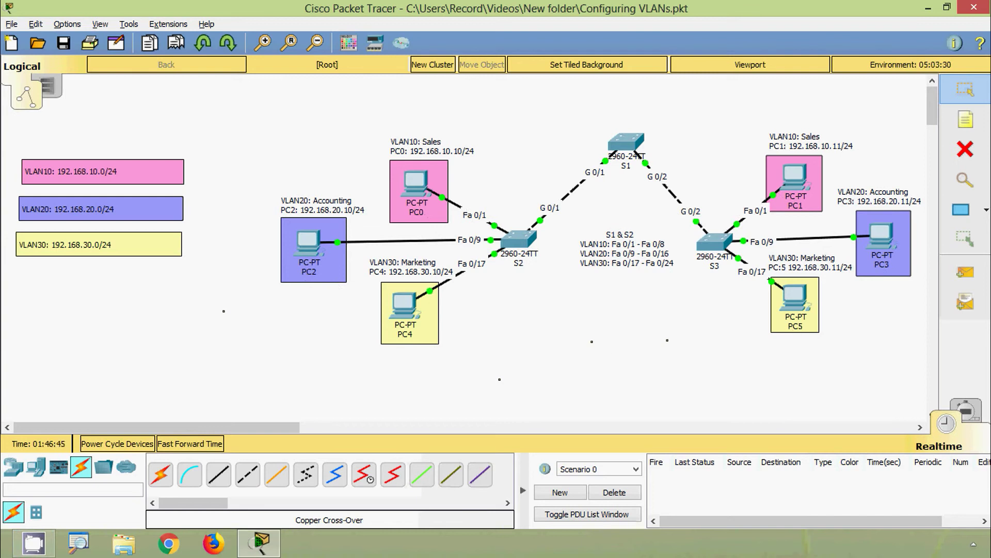
Ping 192.168.10.11 from PC0's command prompt, then close PC0's window
{"action": "left_click", "coordinate": [417, 191]}
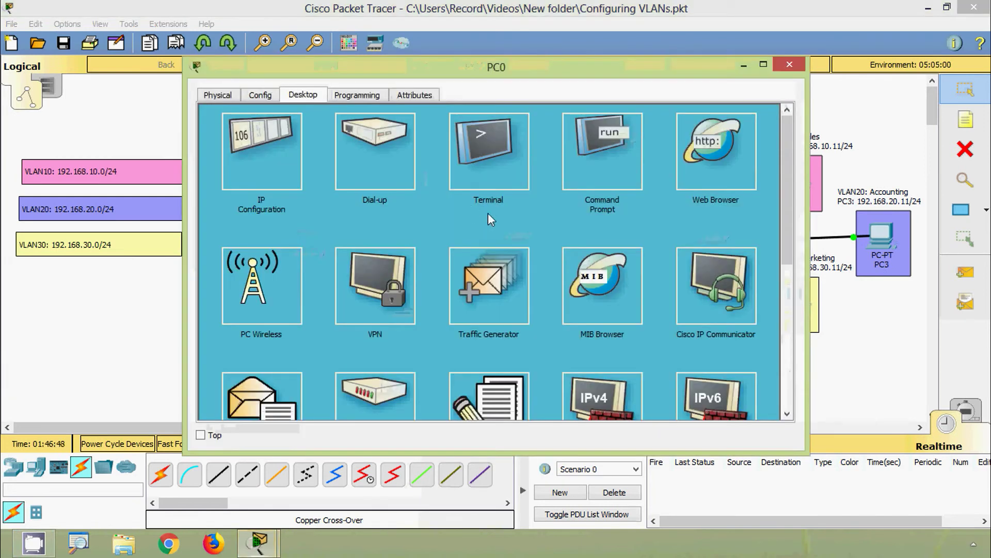
{"action": "left_click", "coordinate": [587, 168]}
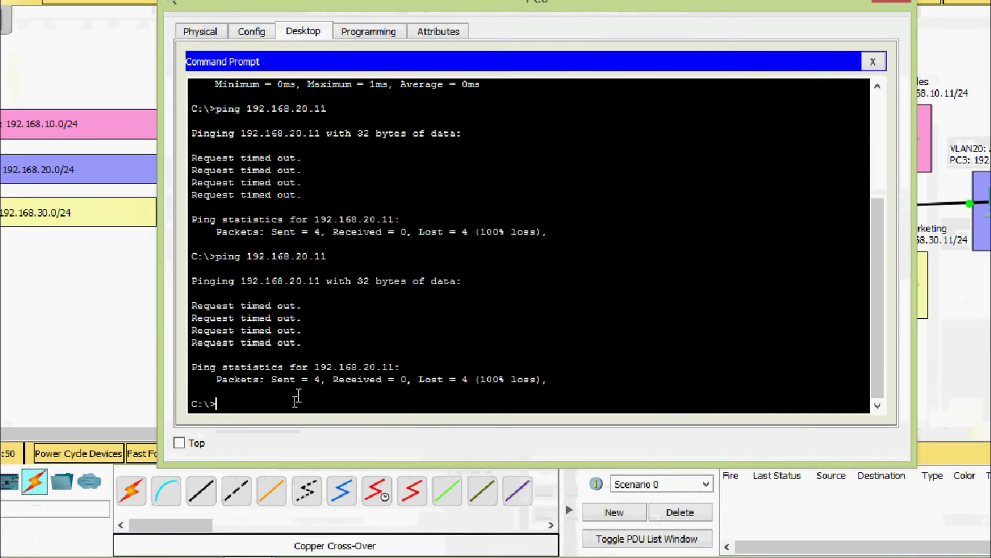
{"action": "type", "text": "pin"}
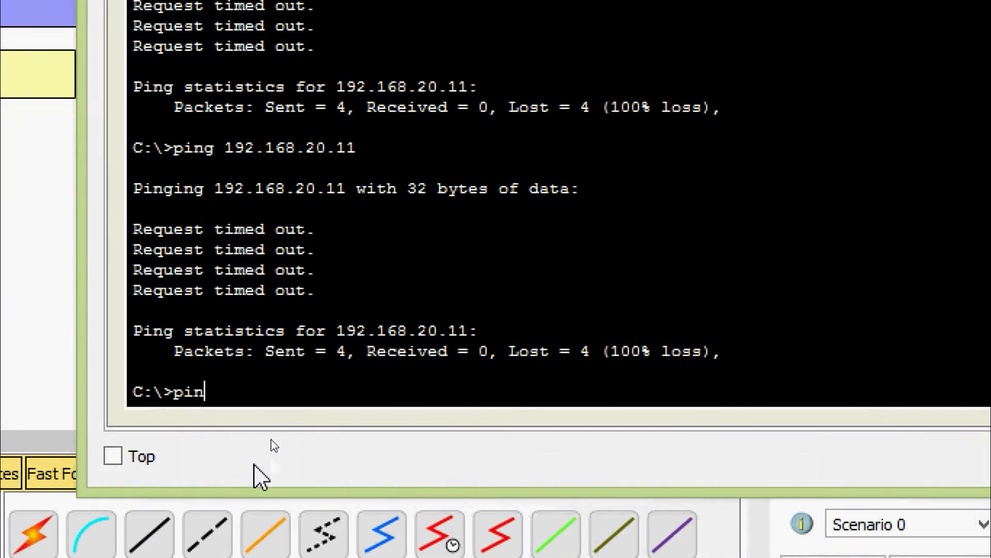
{"action": "type", "text": "g 192.168"}
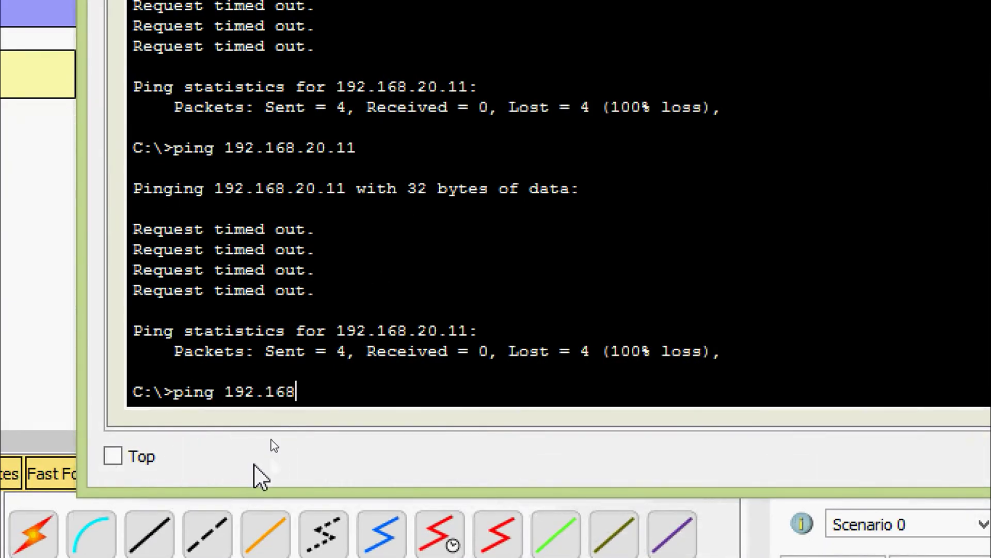
{"action": "type", "text": ".10.11"}
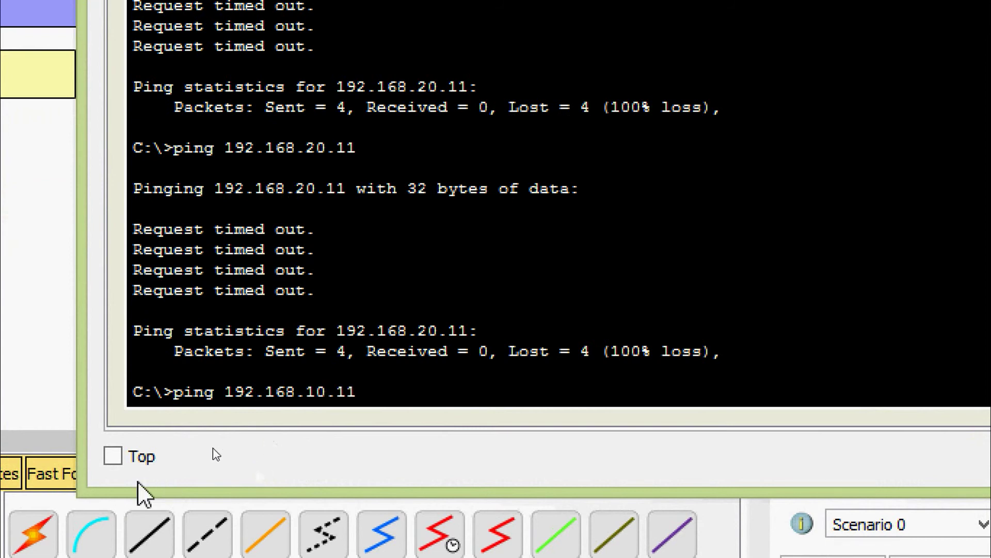
{"action": "key", "text": "Return"}
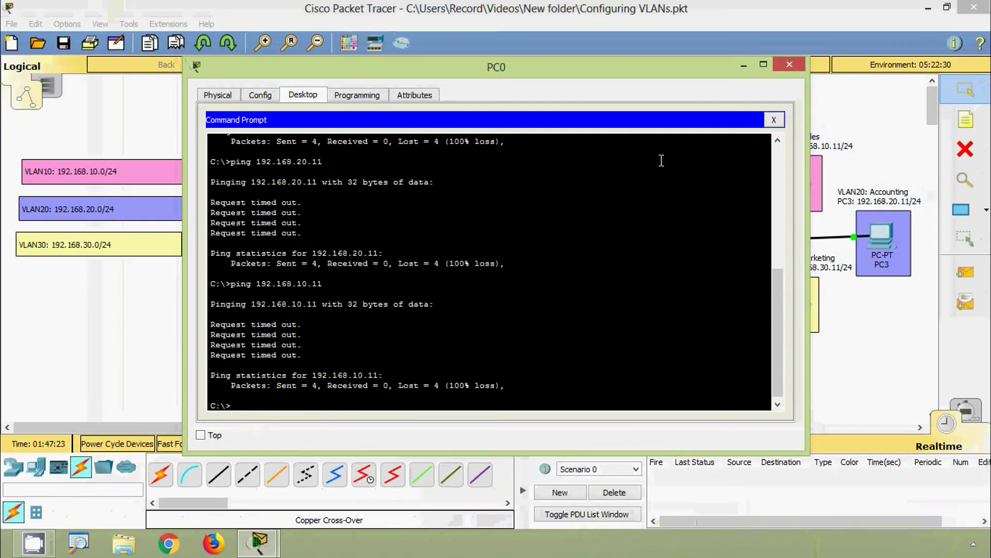
{"action": "left_click", "coordinate": [784, 65]}
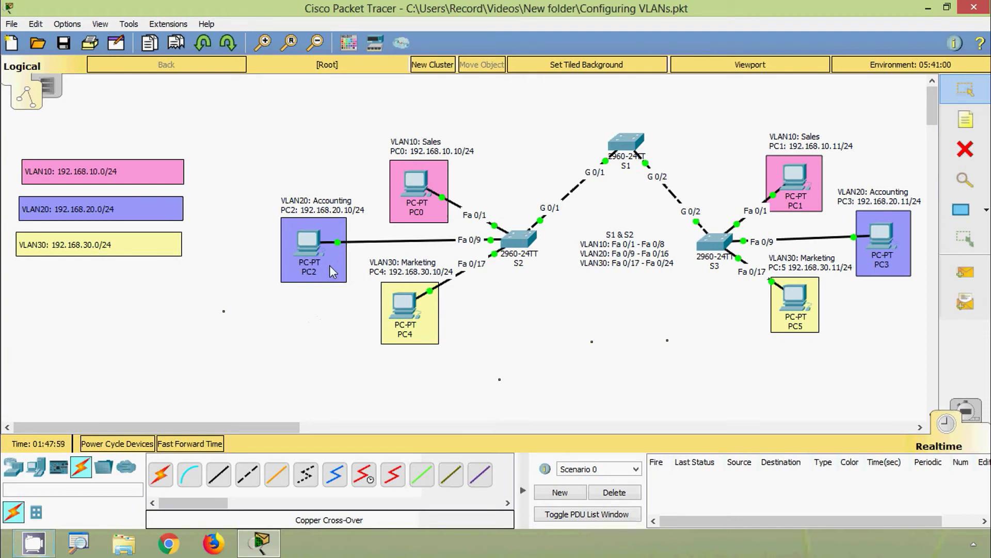
Ping 192.168.20.11 from PC2's command prompt, then close PC2's window
{"action": "left_click", "coordinate": [310, 246]}
{"action": "left_click", "coordinate": [624, 170]}
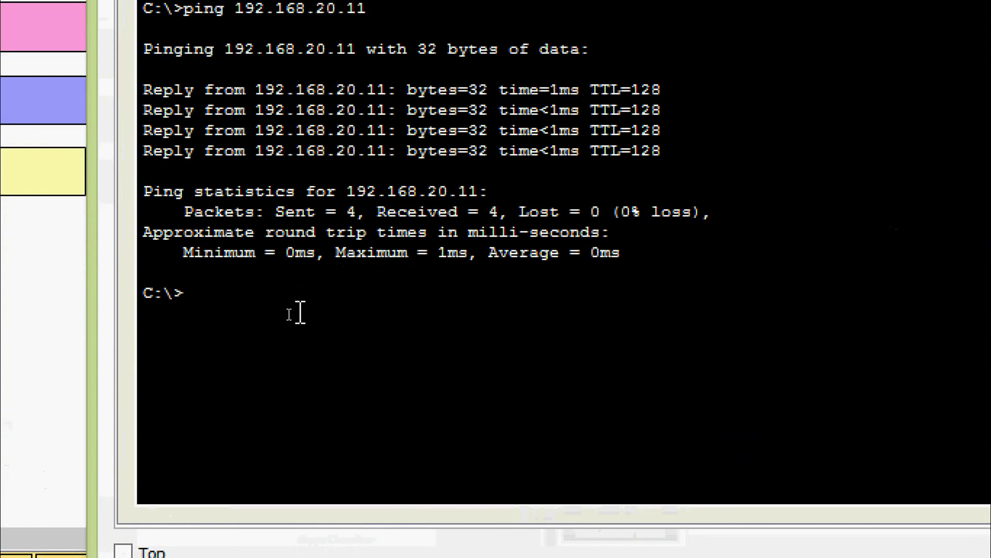
{"action": "type", "text": "ping 192.1"}
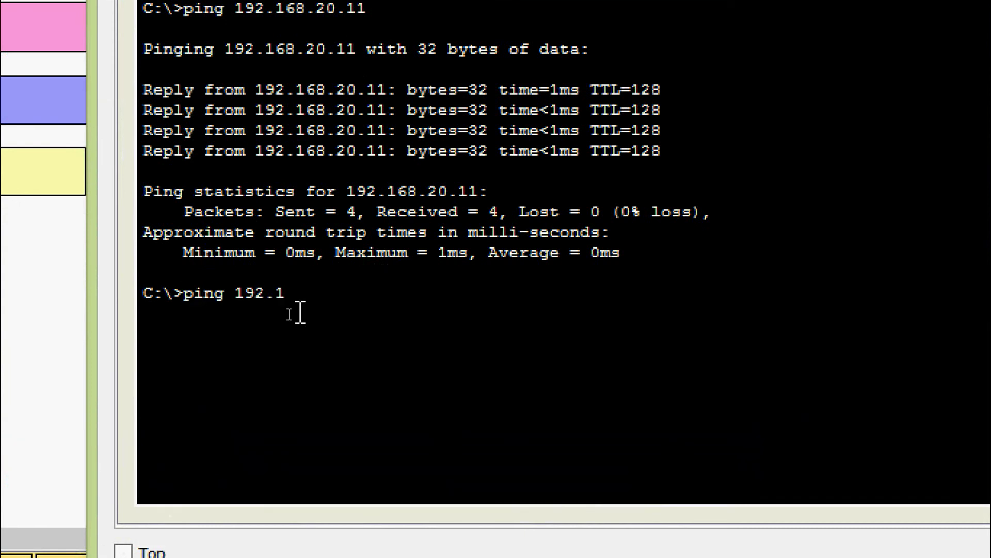
{"action": "type", "text": "68.20.11"}
{"action": "key", "text": "Return"}
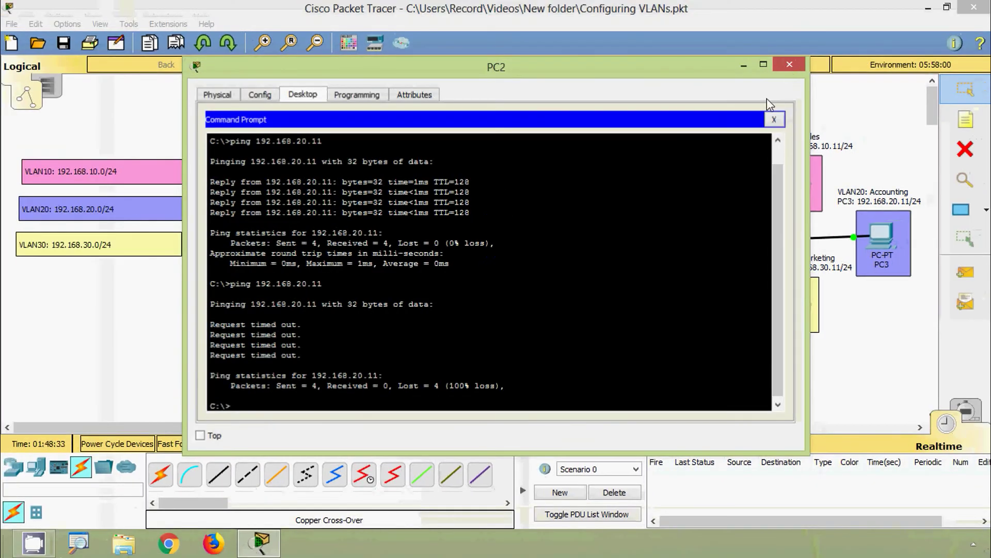
{"action": "left_click", "coordinate": [795, 75]}
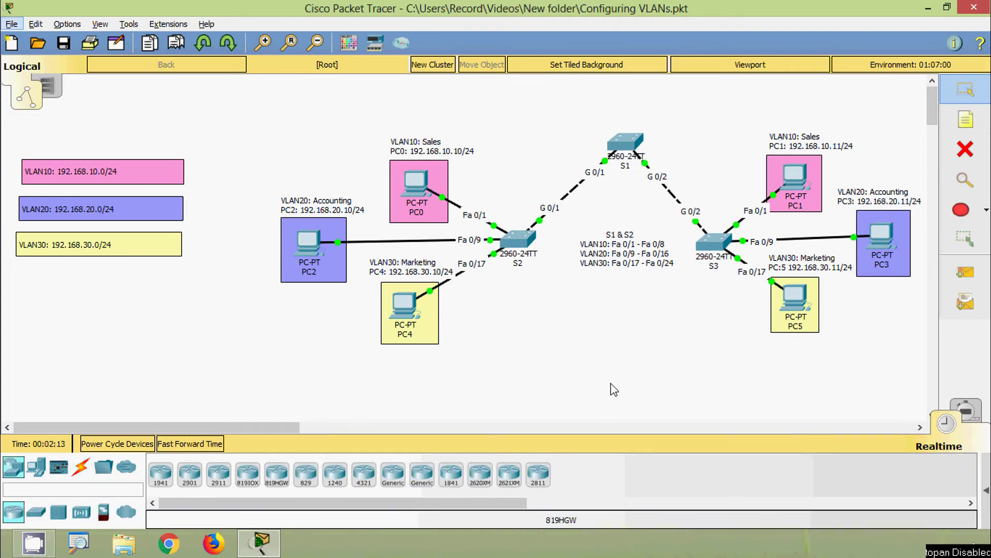
Open the command line of switch S1 and enter privileged EXEC mode
{"action": "left_click", "coordinate": [631, 151]}
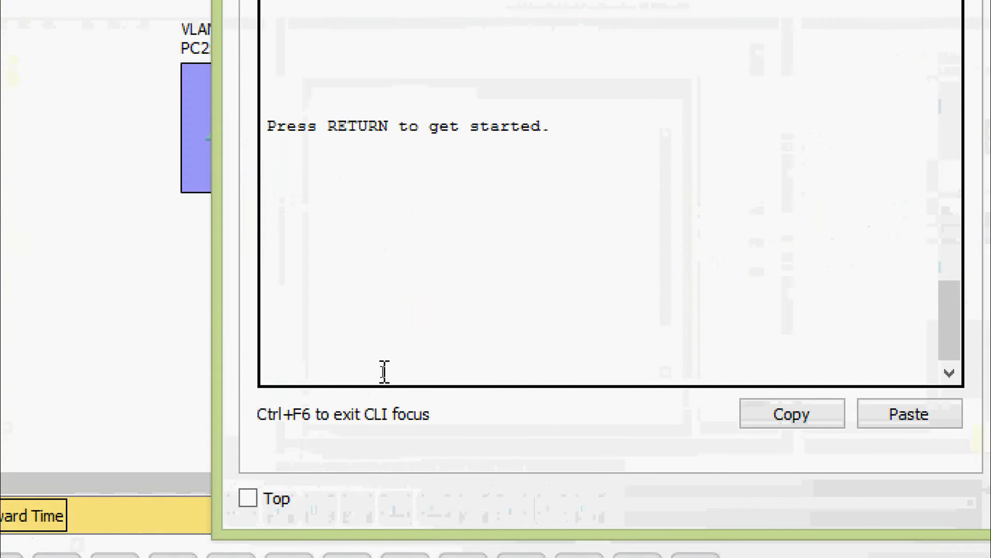
{"action": "key", "text": "Return"}
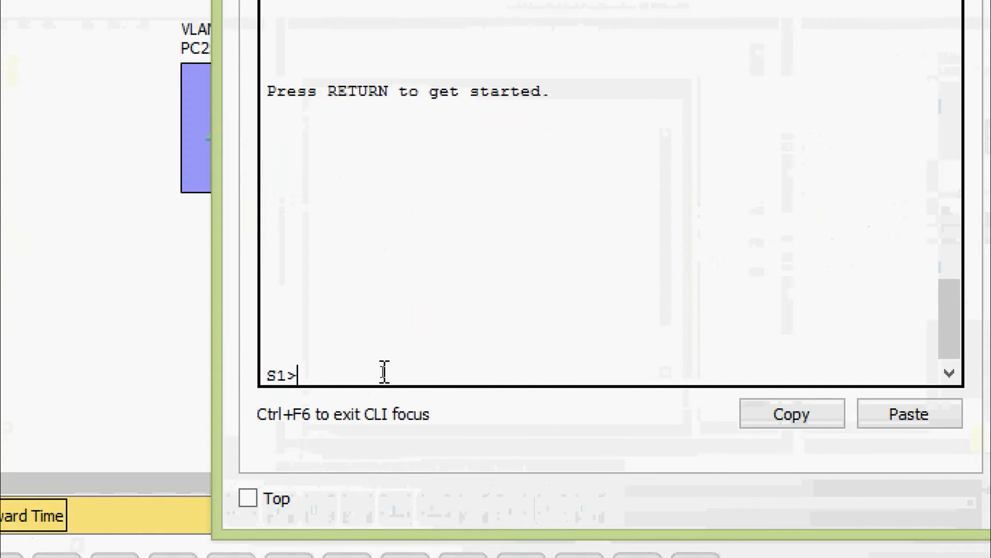
{"action": "type", "text": "ean"}
{"action": "key", "text": "BackSpace"}
{"action": "key", "text": "BackSpace"}
{"action": "type", "text": "na"}
{"action": "key", "text": "Tab"}
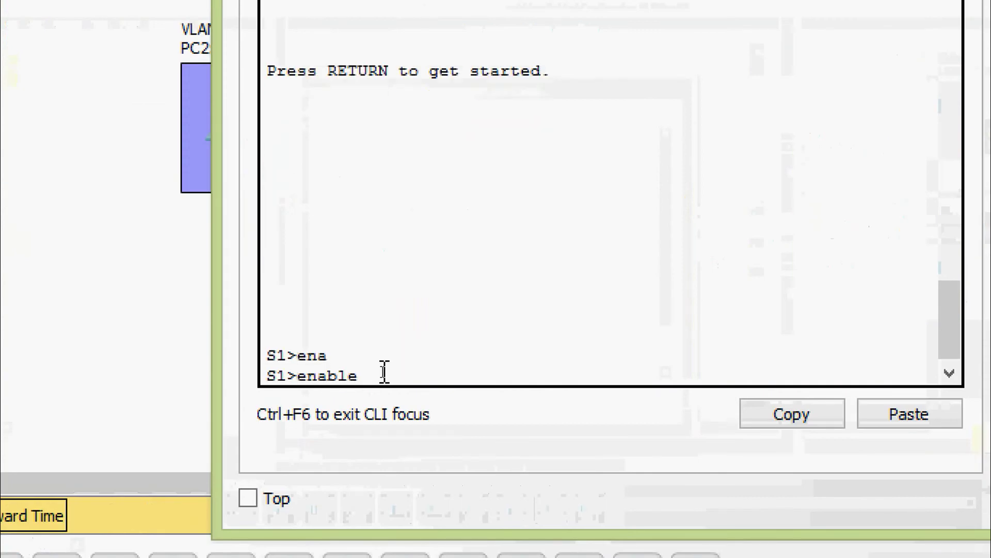
{"action": "key", "text": "Return"}
Display the trunk interfaces on S1 and highlight the output area below the command
{"action": "type", "text": "sh"}
{"action": "key", "text": "Tab"}
{"action": "type", "text": "inter"}
{"action": "key", "text": "Tab"}
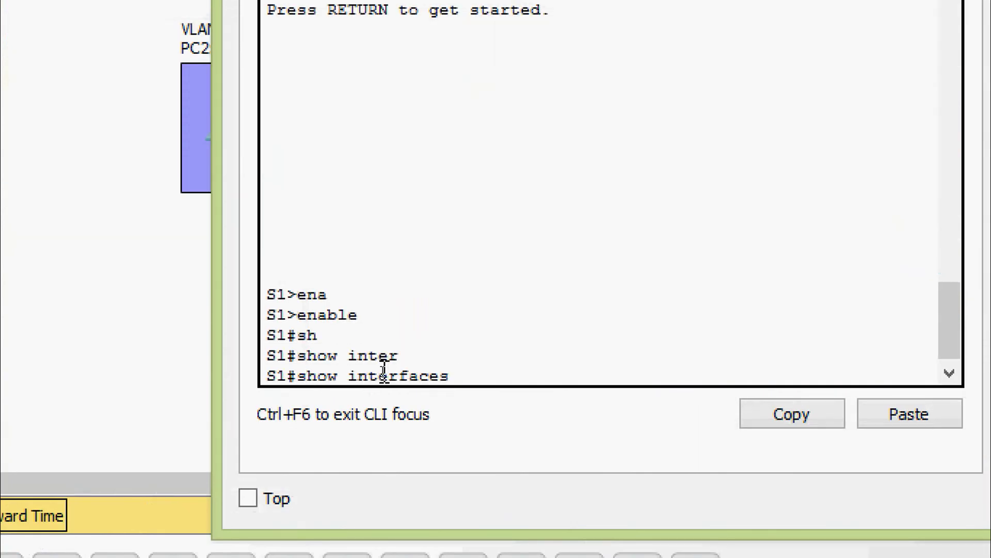
{"action": "type", "text": "t"}
{"action": "key", "text": "Tab"}
{"action": "key", "text": "Return"}
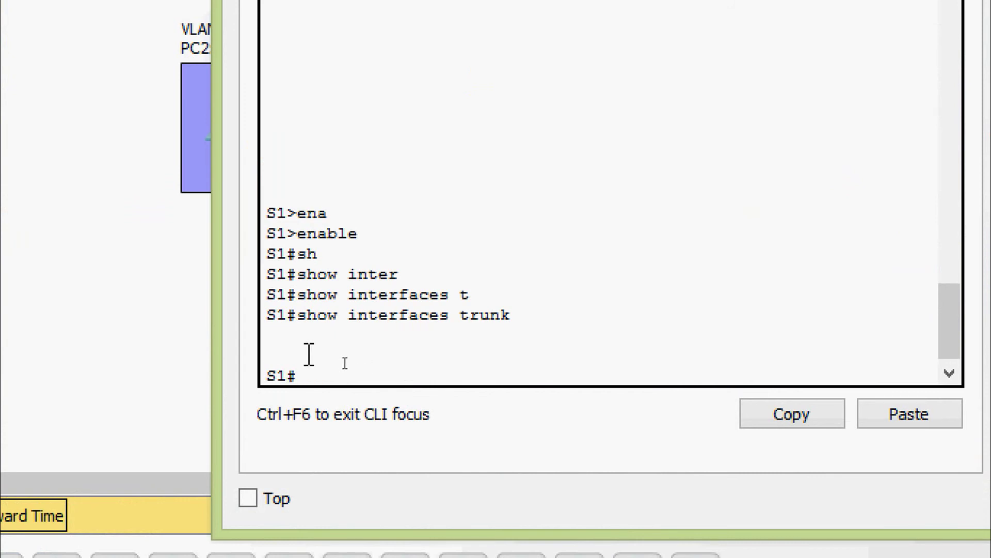
{"action": "left_click_drag", "start_coordinate": [267, 333], "coordinate": [299, 351]}
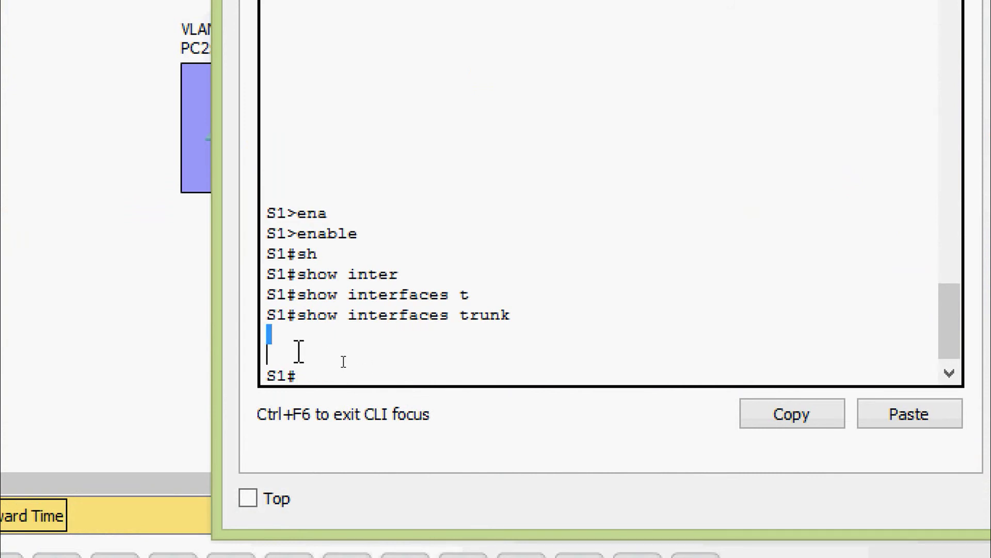
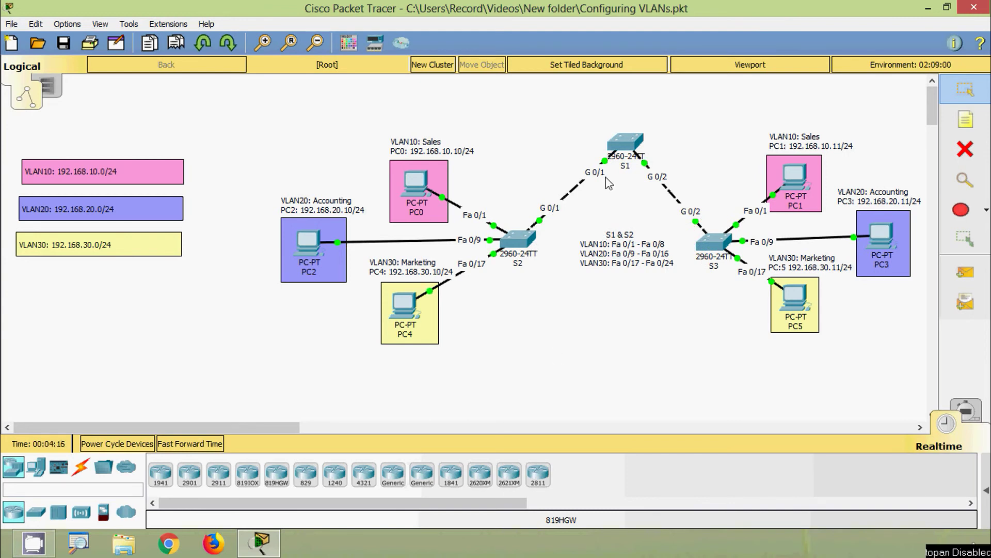
Reopen S1's command line and enter global configuration mode from the terminal
{"action": "left_click", "coordinate": [626, 148]}
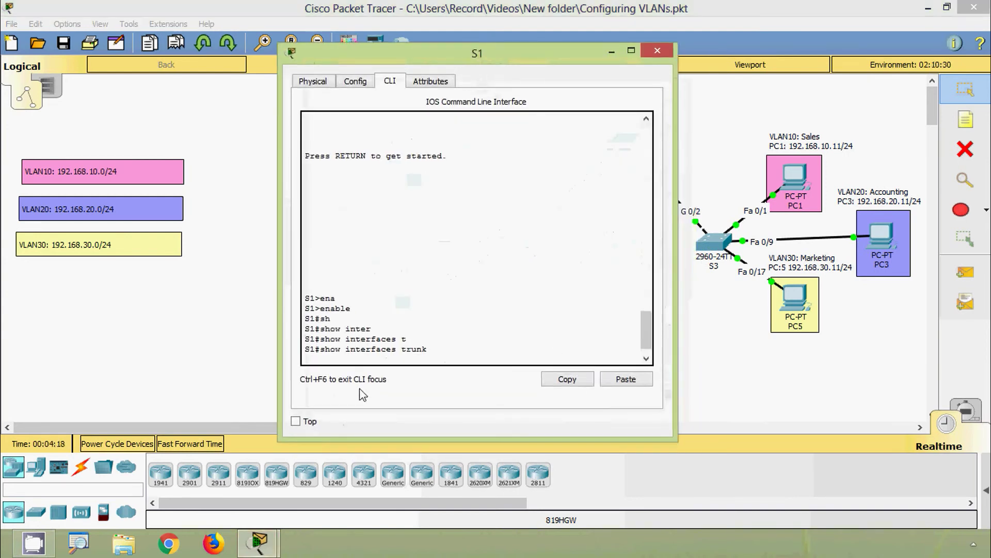
{"action": "key", "text": "Return"}
{"action": "key", "text": "Return"}
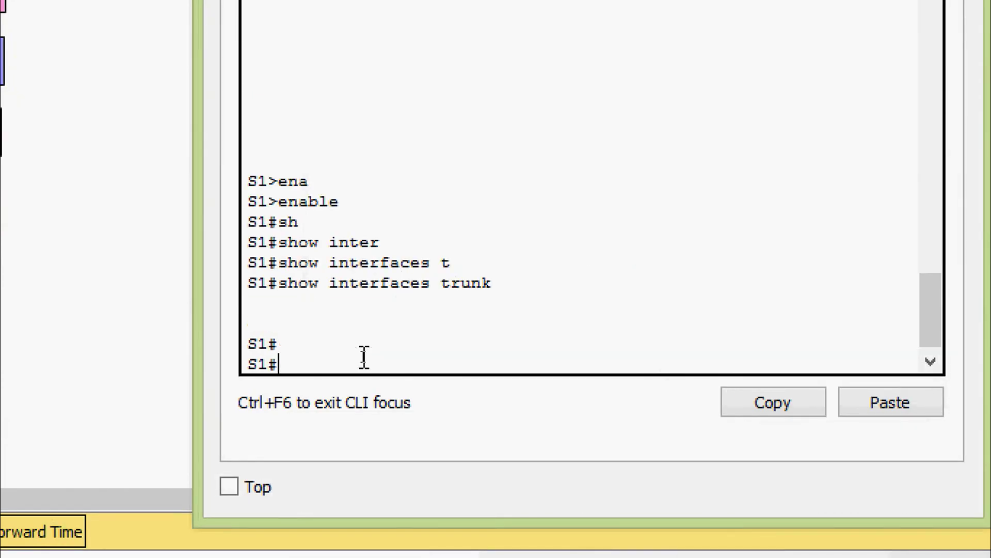
{"action": "type", "text": "conf"}
{"action": "key", "text": "Tab"}
{"action": "key", "text": "Tab"}
{"action": "key", "text": "Return"}
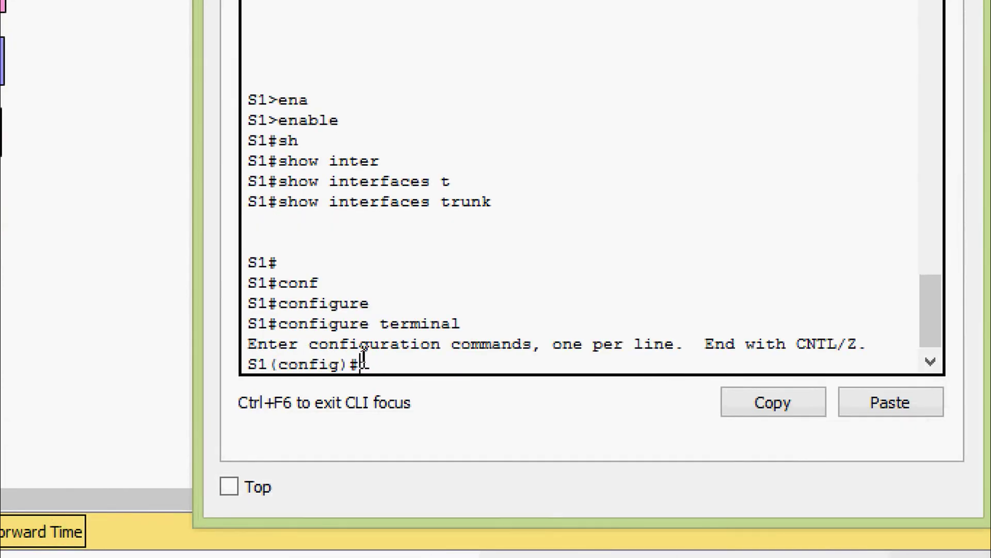
Begin an interface range command in S1's global configuration mode
{"action": "type", "text": "inter"}
{"action": "key", "text": "Tab"}
{"action": "type", "text": "r"}
{"action": "key", "text": "Tab"}
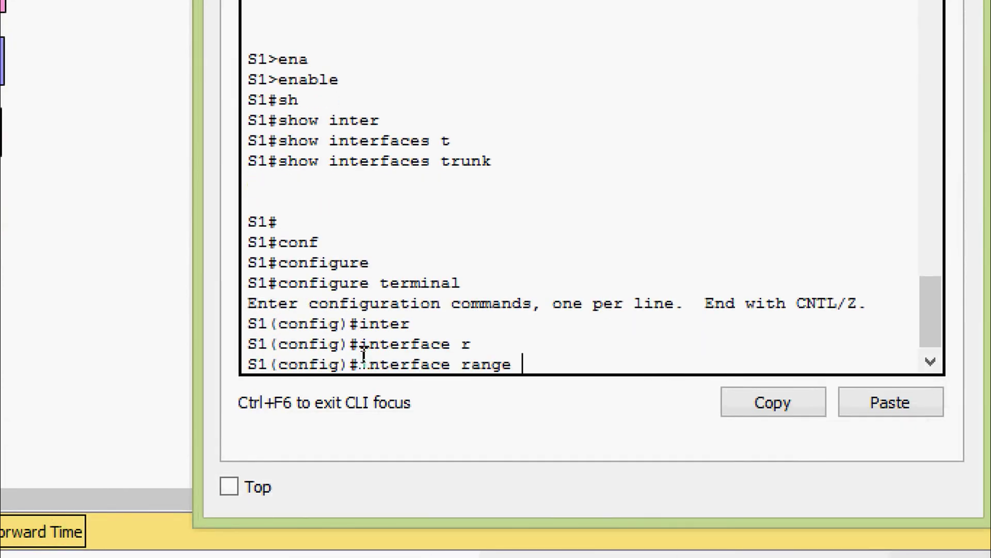
{"action": "type", "text": "f"}
{"action": "key", "text": "Tab"}
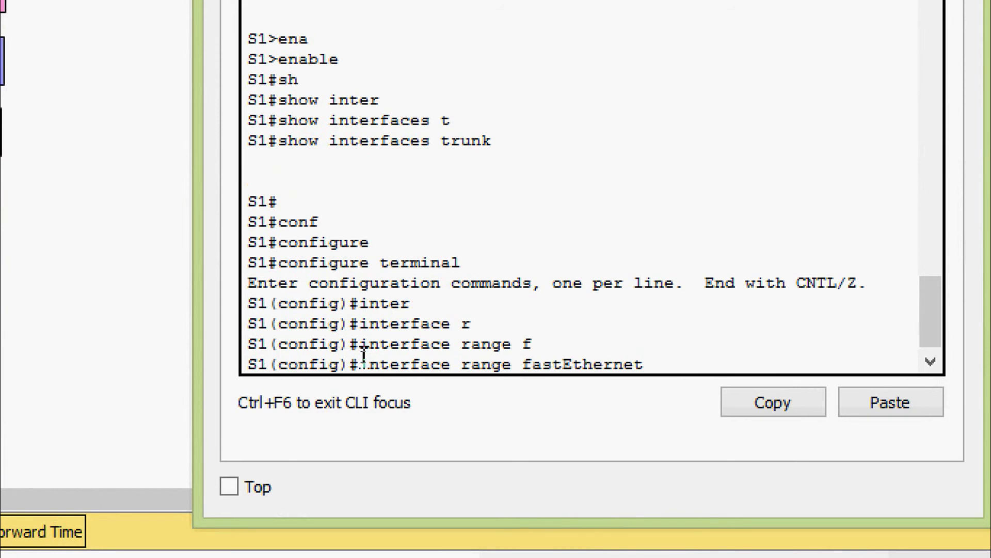
{"action": "key", "text": "BackSpace"}
{"action": "key", "text": "BackSpace"}
{"action": "key", "text": "BackSpace"}
{"action": "key", "text": "BackSpace"}
{"action": "key", "text": "BackSpace"}
{"action": "key", "text": "BackSpace"}
{"action": "key", "text": "BackSpace"}
{"action": "key", "text": "BackSpace"}
{"action": "key", "text": "BackSpace"}
{"action": "key", "text": "BackSpace"}
{"action": "key", "text": "BackSpace"}
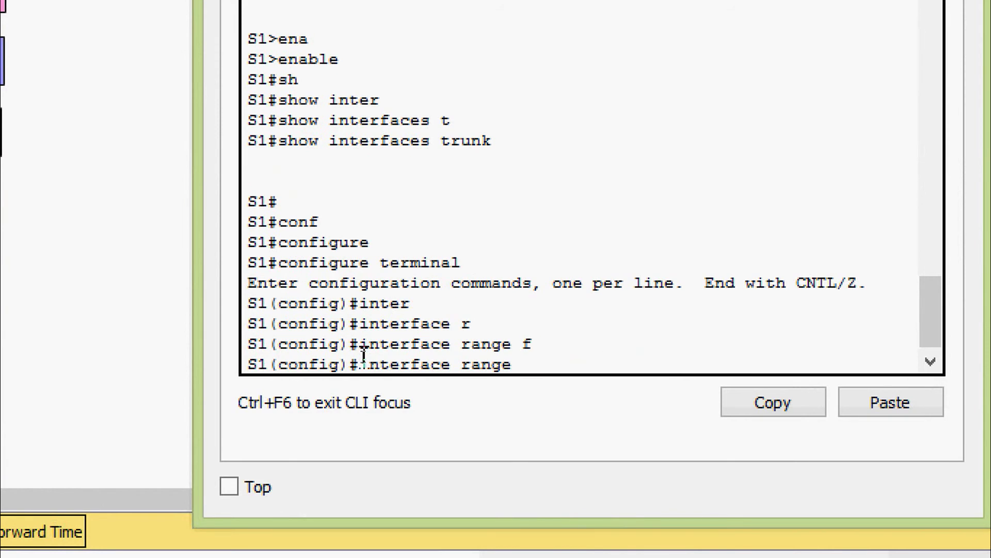
Complete the interface range command with GigabitEthernet 0/1-2 to configure both of S1's uplink ports
{"action": "type", "text": "g"}
{"action": "key", "text": "Tab"}
{"action": "type", "text": "0/1"}
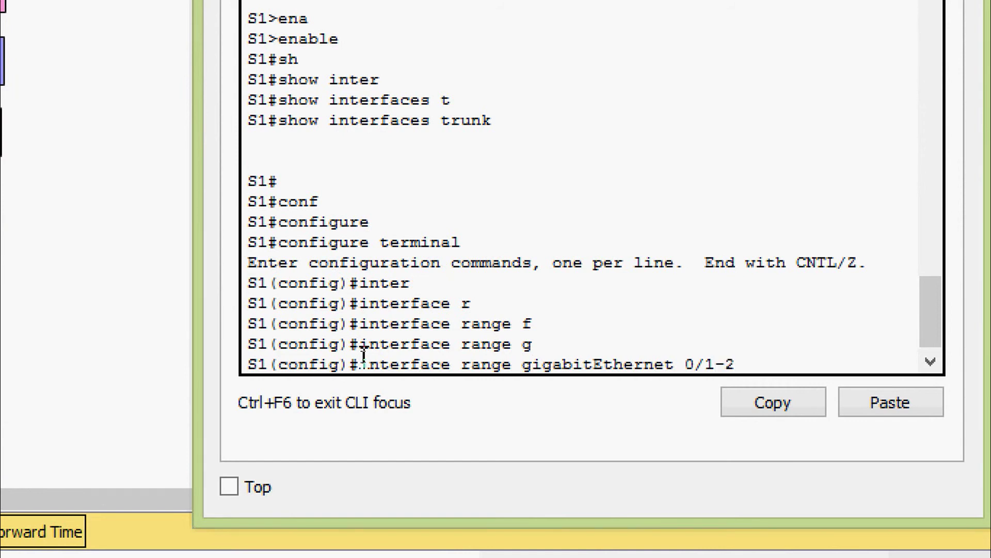
{"action": "key", "text": "Return"}
Set the selected GigabitEthernet 0/1-2 ports on S1 to switchport trunk mode, then close the switch's window
{"action": "type", "text": "swi"}
{"action": "key", "text": "Tab"}
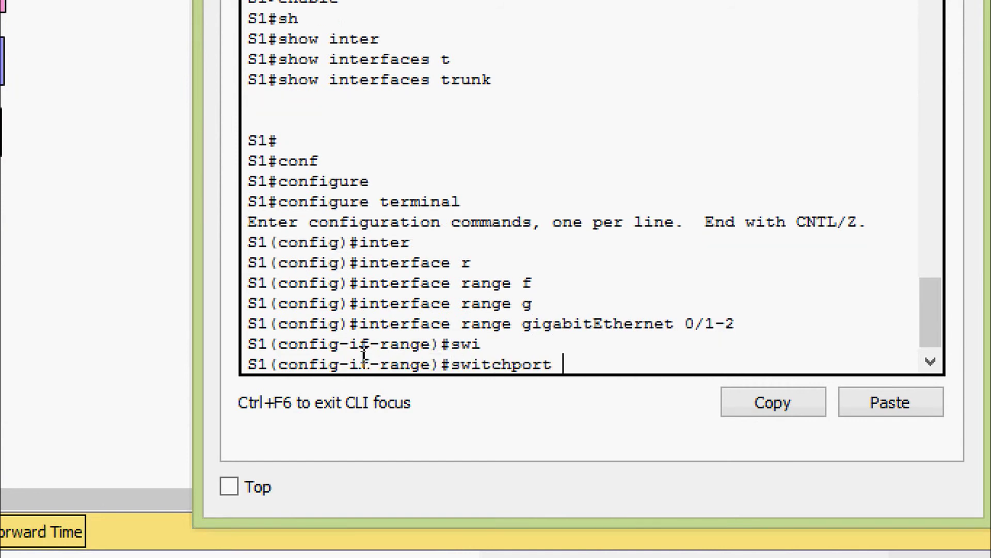
{"action": "type", "text": "mo"}
{"action": "key", "text": "Tab"}
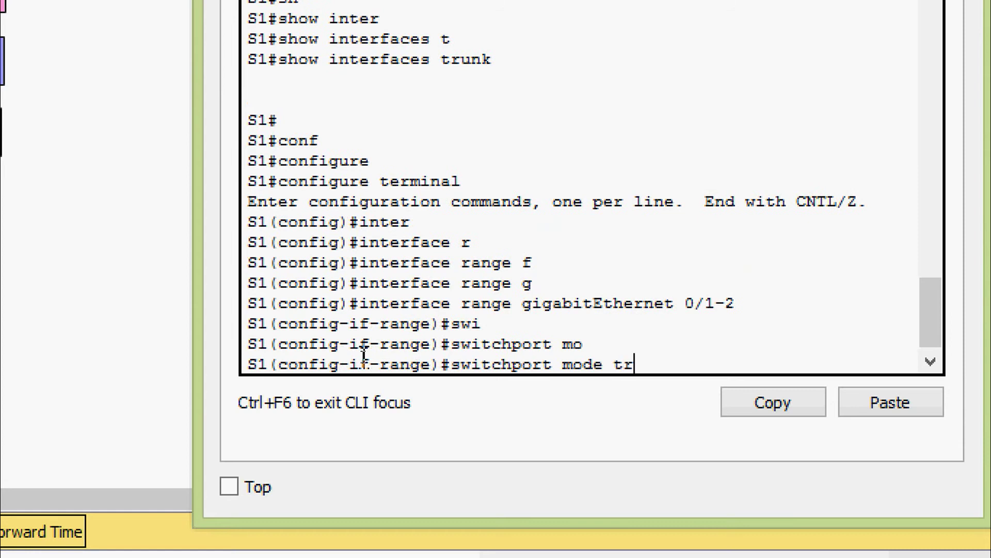
{"action": "type", "text": "tr"}
{"action": "key", "text": "Tab"}
{"action": "key", "text": "Return"}
{"action": "key", "text": "Return"}
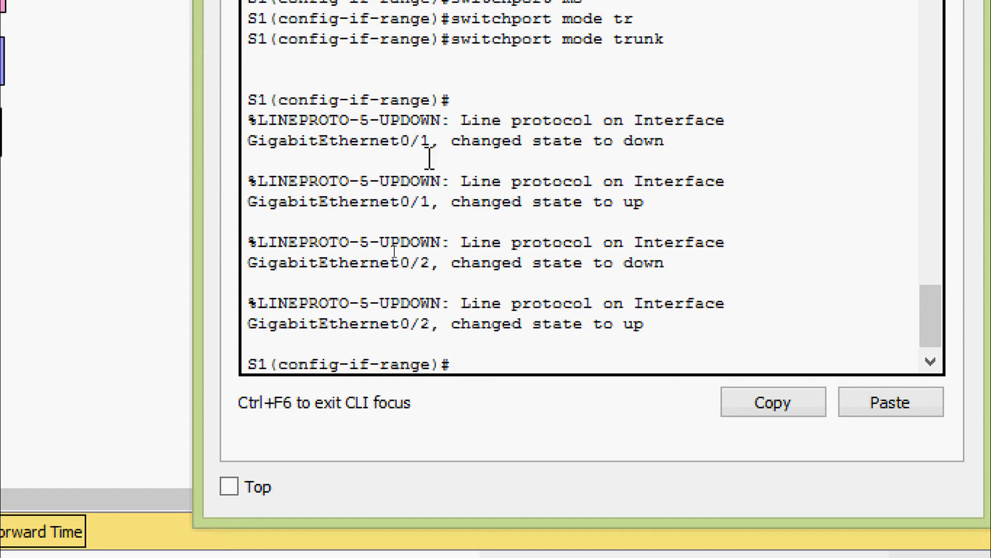
{"action": "left_click_drag", "start_coordinate": [422, 146], "coordinate": [681, 334]}
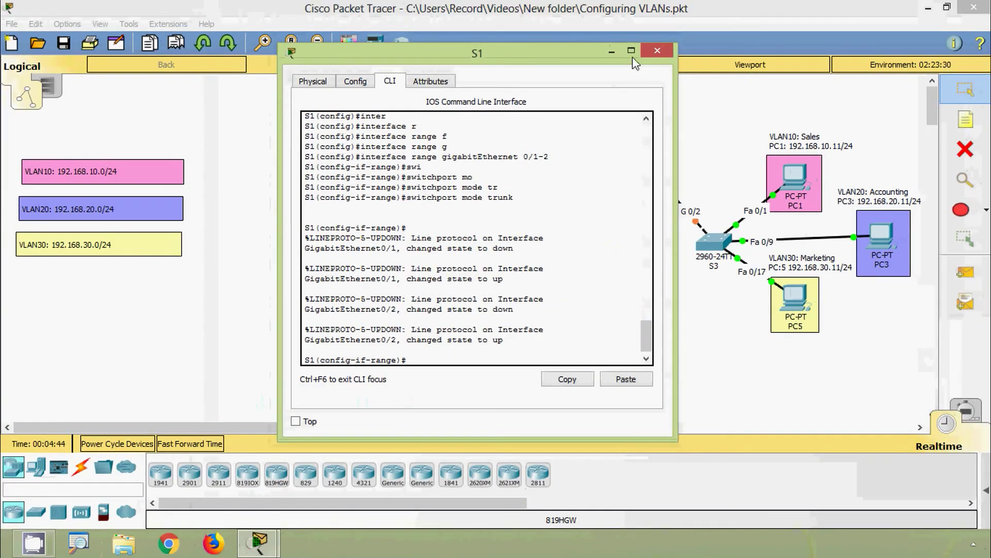
{"action": "left_click", "coordinate": [639, 50]}
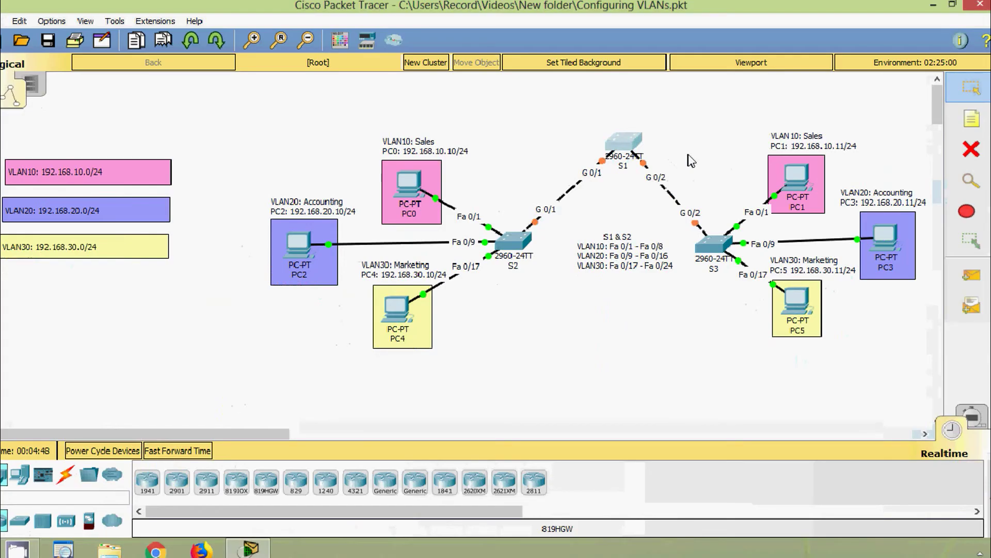
Reopen S1's command line and leave interface range configuration for privileged EXEC mode
{"action": "left_click", "coordinate": [624, 147]}
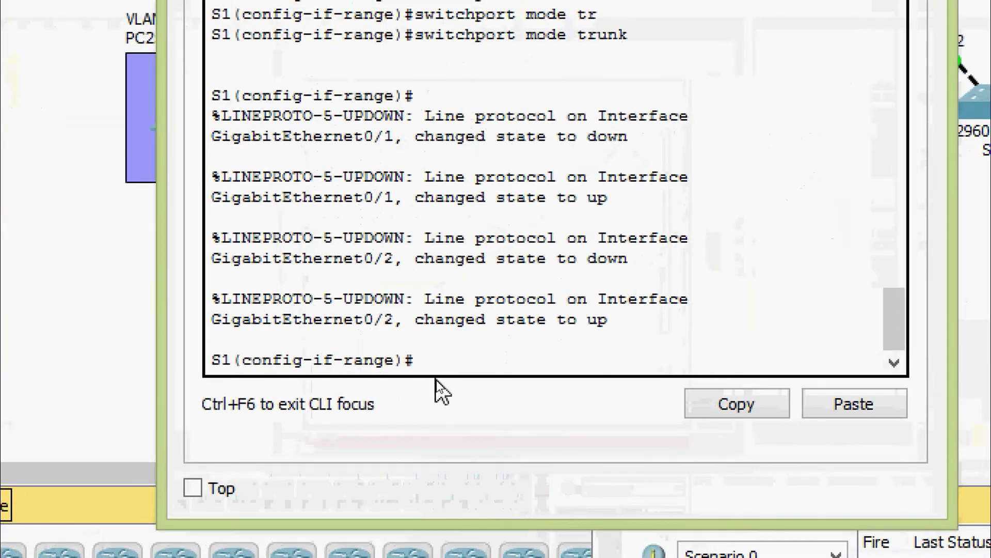
{"action": "key", "text": "ctrl+z"}
{"action": "key", "text": "Return"}
Display the trunk interfaces on S1 to check the trunk configuration of its GigabitEthernet ports
{"action": "type", "text": "sh"}
{"action": "key", "text": "Tab"}
{"action": "type", "text": "in"}
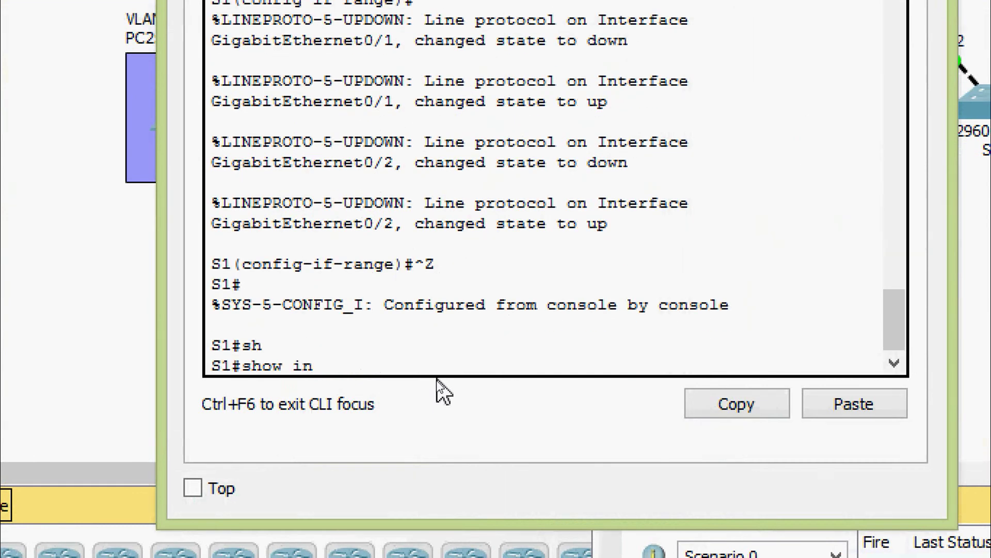
{"action": "type", "text": "ter"}
{"action": "key", "text": "Tab"}
{"action": "type", "text": "t"}
{"action": "key", "text": "Tab"}
{"action": "key", "text": "Return"}
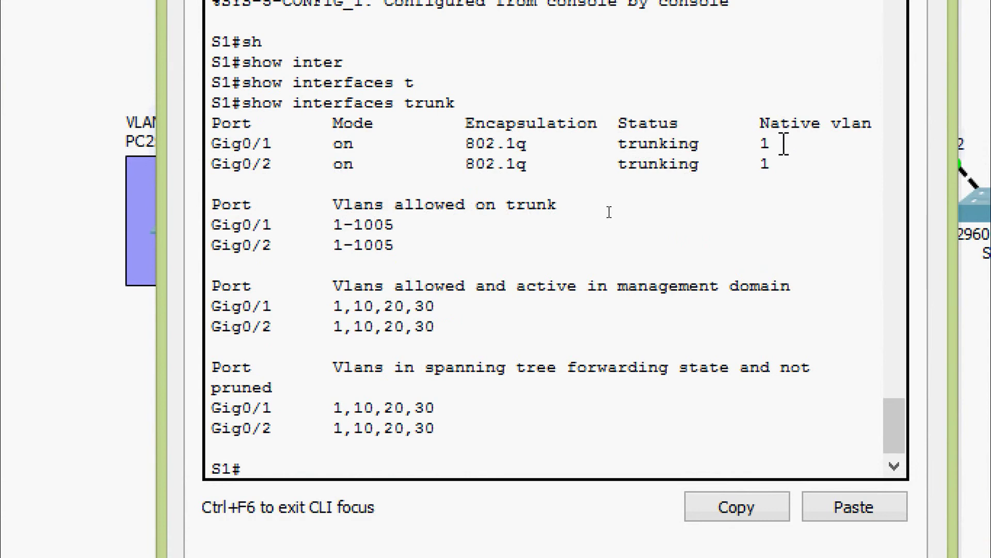
Highlight the native VLAN entries of Gig0/1 and Gig0/2, then Gig0/1's list of allowed and active VLANs
{"action": "left_click_drag", "start_coordinate": [783, 144], "coordinate": [761, 144]}
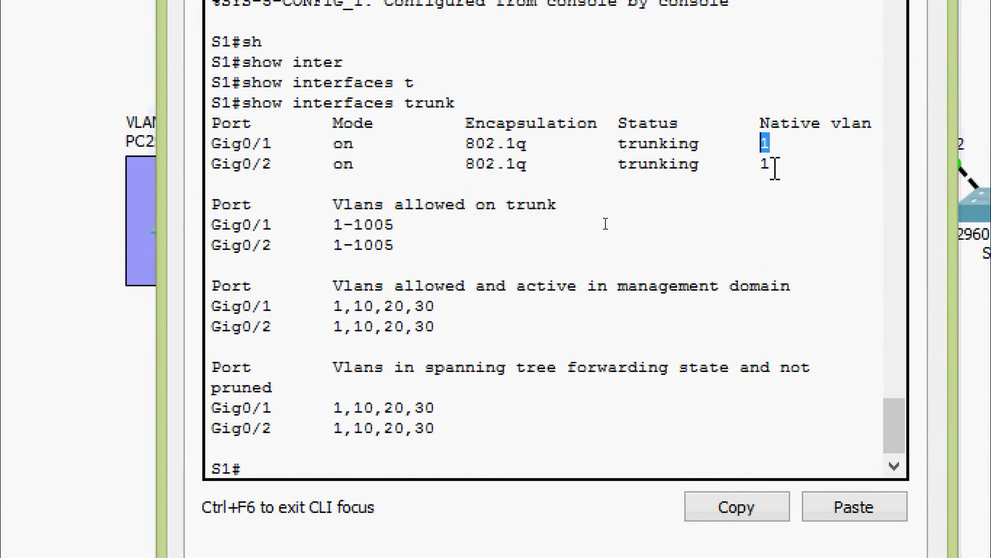
{"action": "left_click_drag", "start_coordinate": [775, 168], "coordinate": [760, 143]}
{"action": "left_click", "coordinate": [752, 143]}
{"action": "left_click_drag", "start_coordinate": [436, 310], "coordinate": [333, 305]}
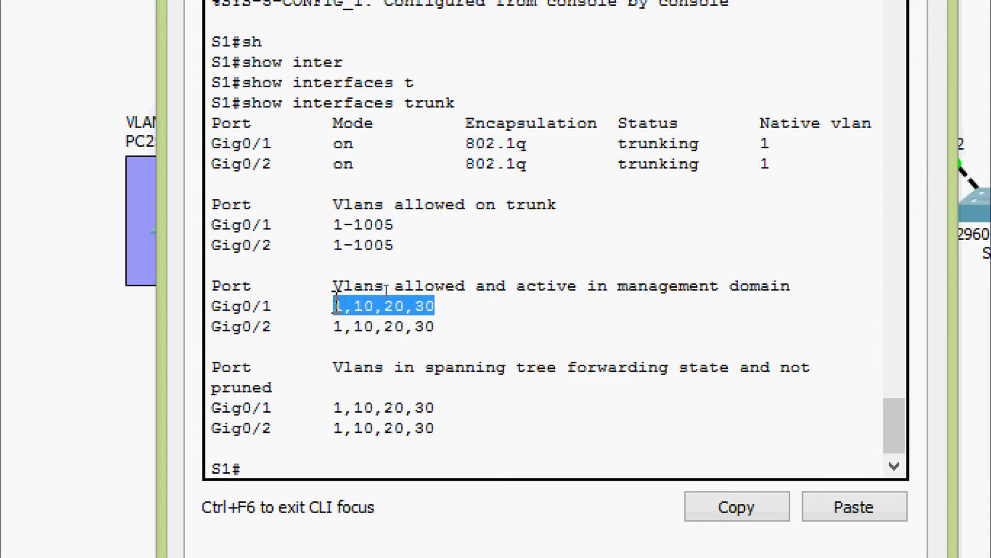
Display the switchport settings of interface GigabitEthernet 0/1 on S1
{"action": "left_click", "coordinate": [400, 385]}
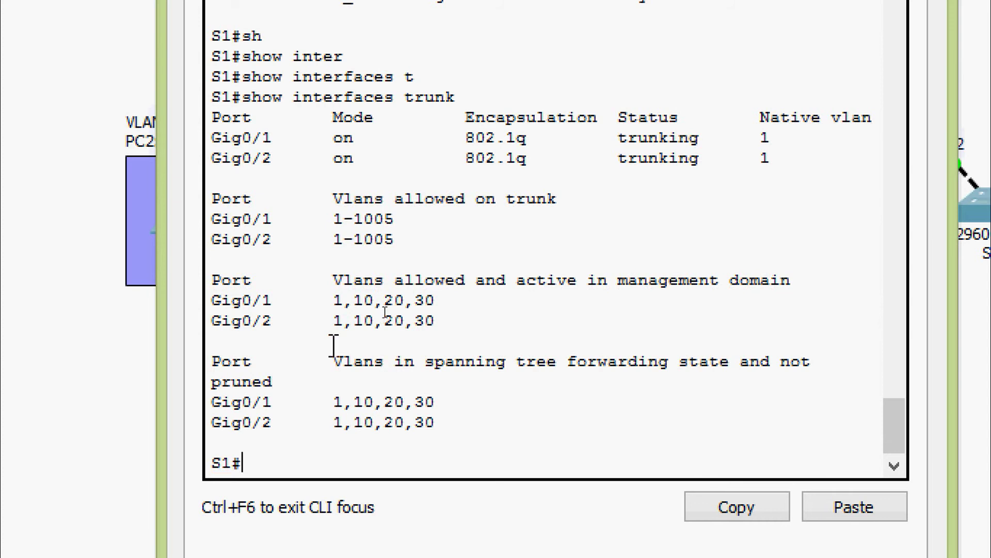
{"action": "type", "text": "sh"}
{"action": "key", "text": "Tab"}
{"action": "type", "text": "inter"}
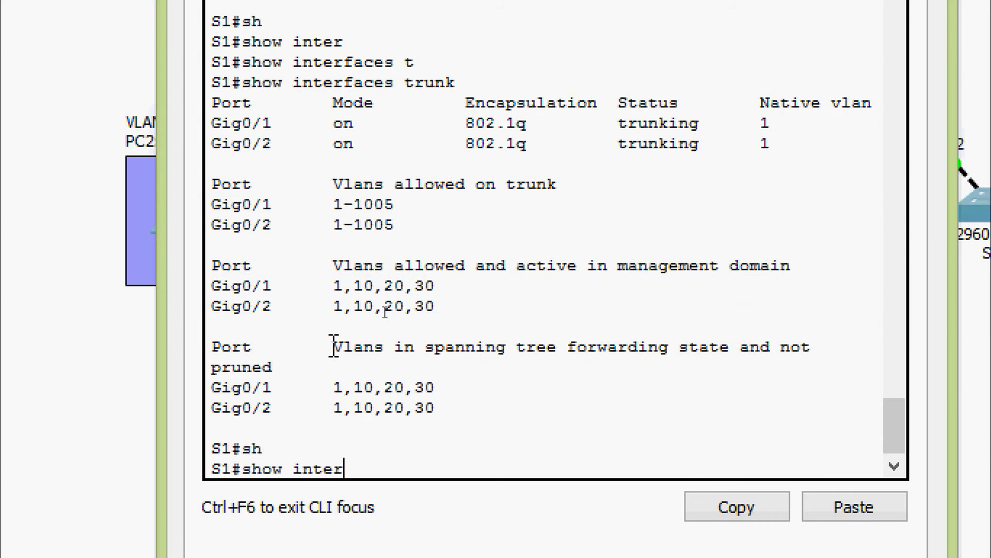
{"action": "key", "text": "Tab"}
{"action": "type", "text": "g"}
{"action": "key", "text": "Tab"}
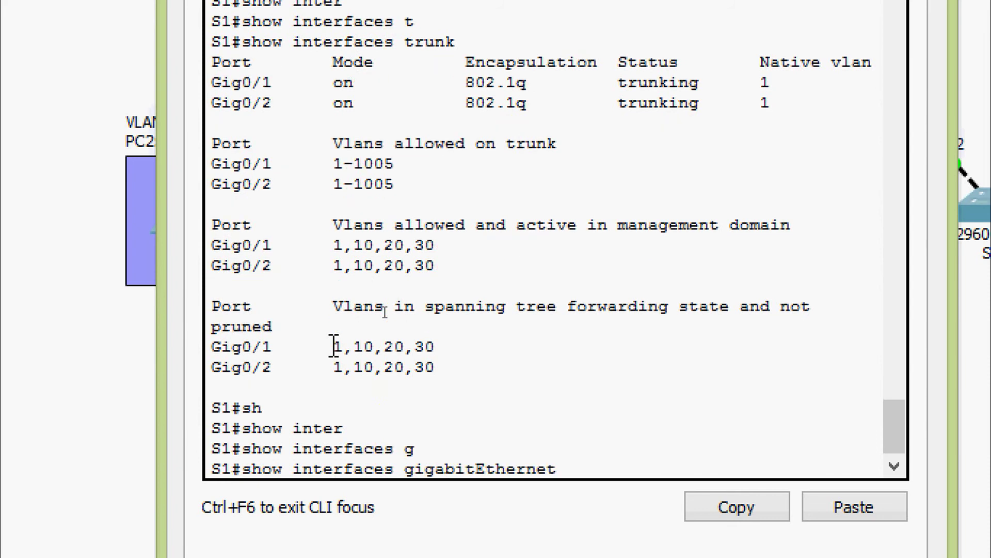
{"action": "type", "text": "0/1 sw"}
{"action": "key", "text": "Tab"}
{"action": "key", "text": "Return"}
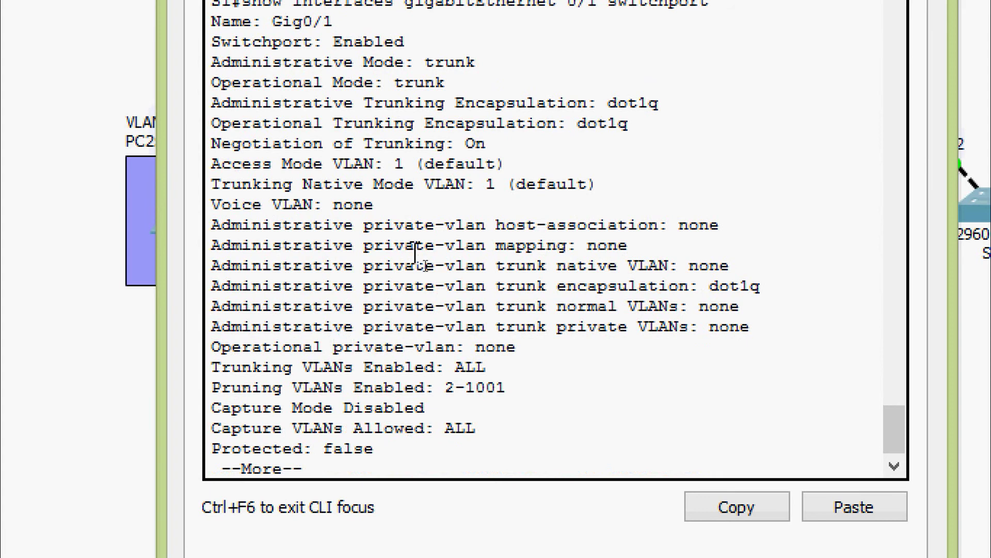
Highlight Gig0/1's administrative mode, name, operational mode and administrative trunking encapsulation, check its native VLAN, and page on through the output
{"action": "scroll", "coordinate": [412, 250], "scroll_direction": "up", "scroll_amount": 2}
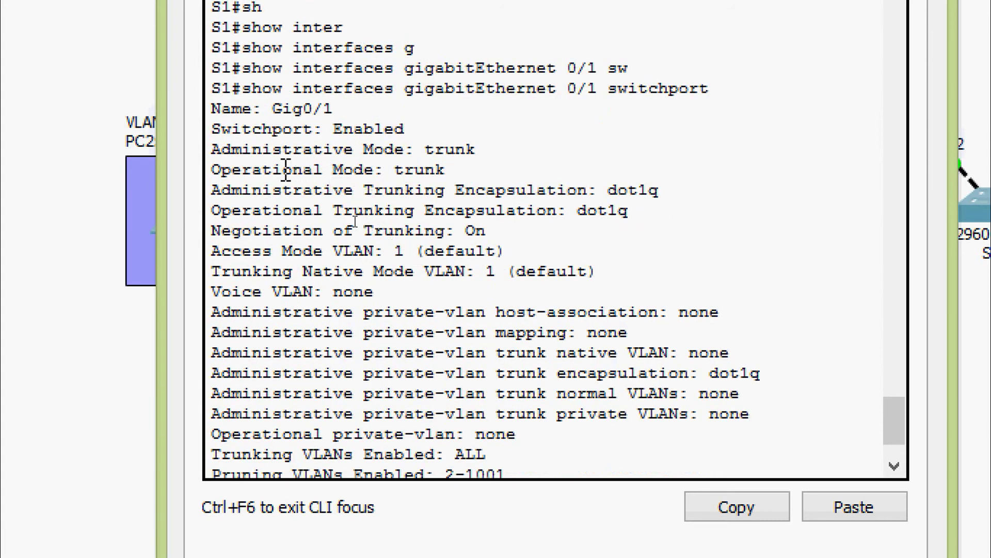
{"action": "left_click_drag", "start_coordinate": [425, 149], "coordinate": [476, 149]}
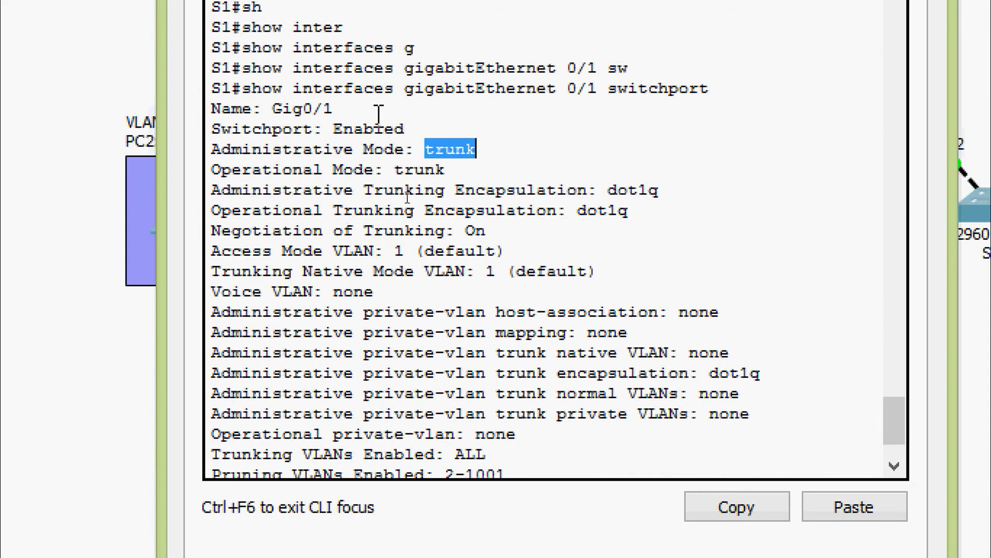
{"action": "left_click_drag", "start_coordinate": [333, 109], "coordinate": [208, 108]}
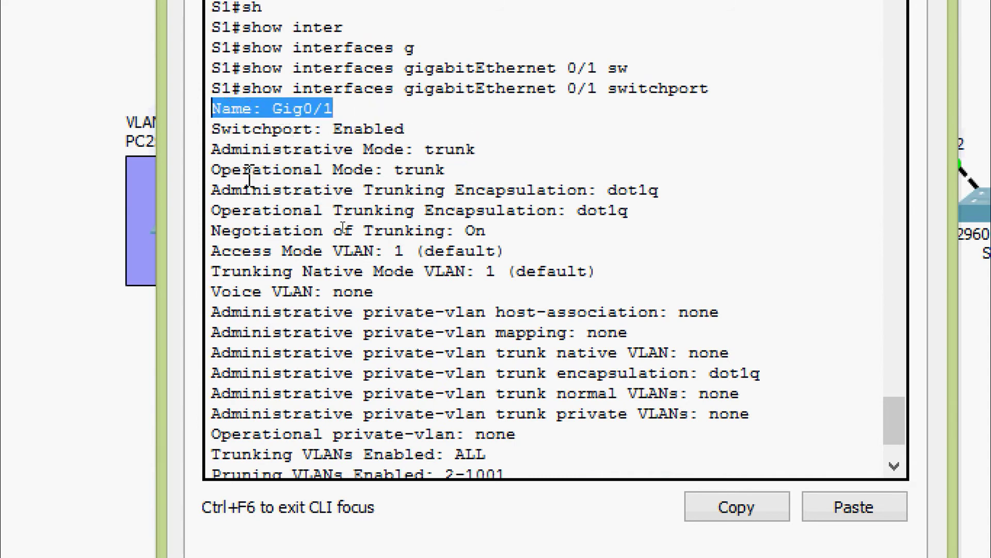
{"action": "left_click_drag", "start_coordinate": [395, 170], "coordinate": [461, 172]}
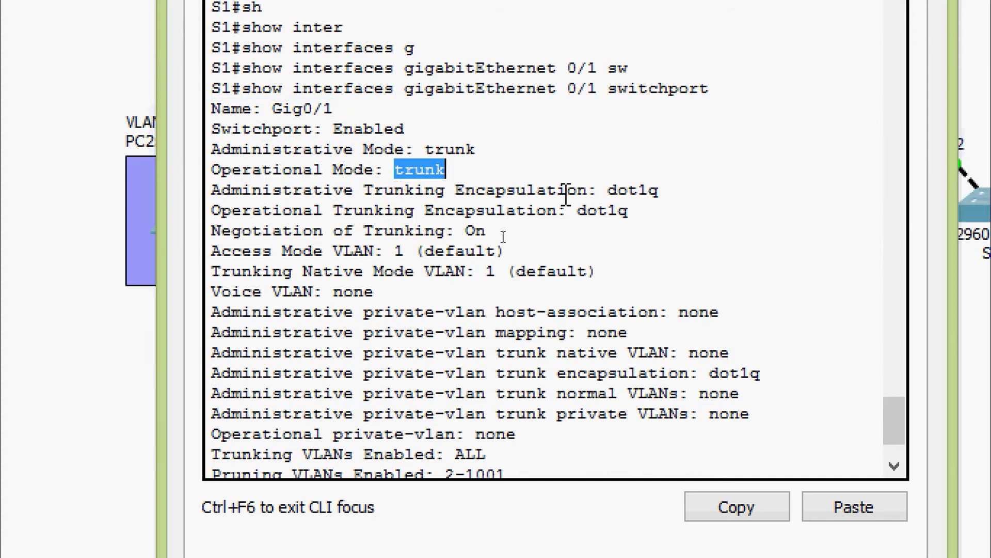
{"action": "left_click_drag", "start_coordinate": [599, 192], "coordinate": [667, 195]}
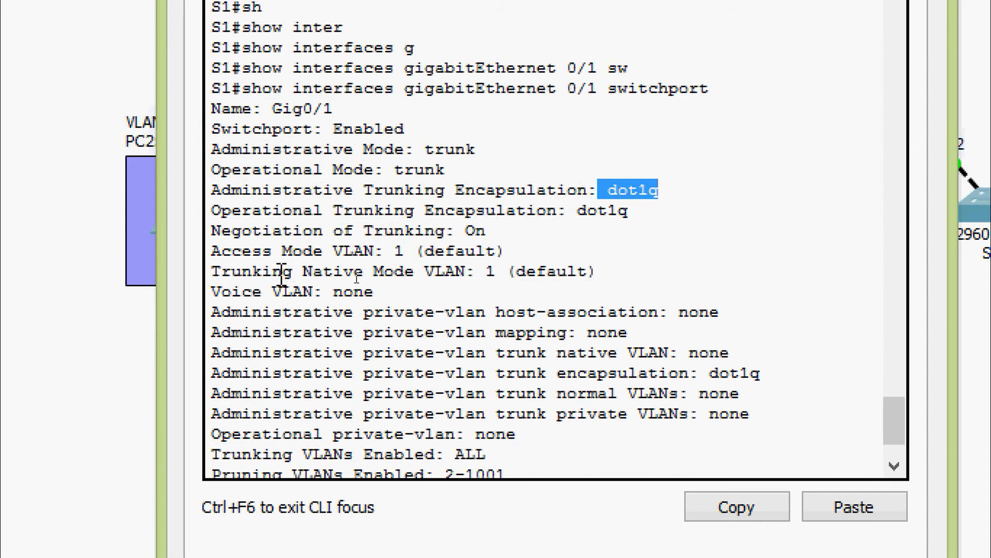
{"action": "left_click", "coordinate": [335, 272]}
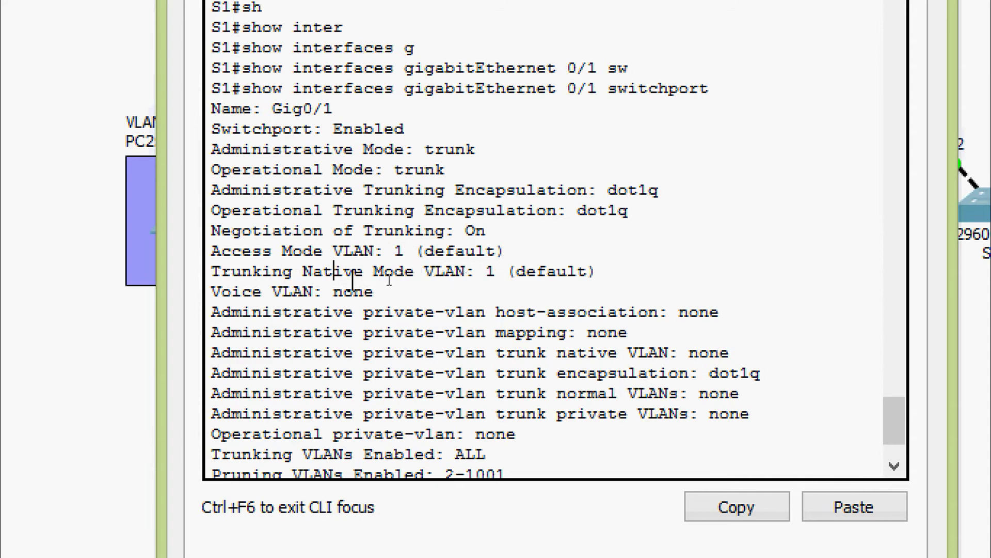
{"action": "scroll", "coordinate": [293, 292], "scroll_direction": "down", "scroll_amount": 1}
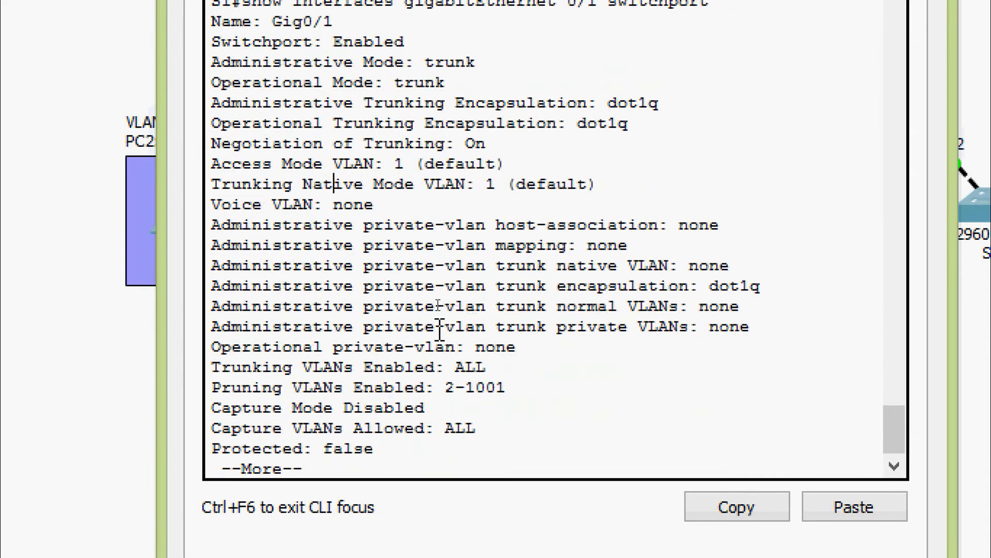
{"action": "key", "text": "space"}
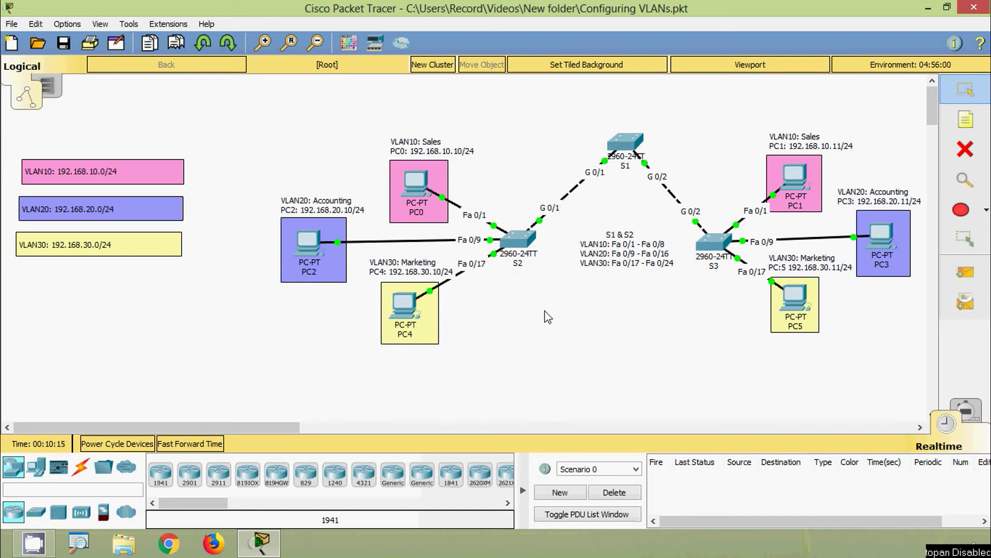
Open S2's command line and display its trunk interfaces
{"action": "left_click", "coordinate": [519, 238]}
{"action": "left_click_drag", "start_coordinate": [539, 84], "coordinate": [576, 67]}
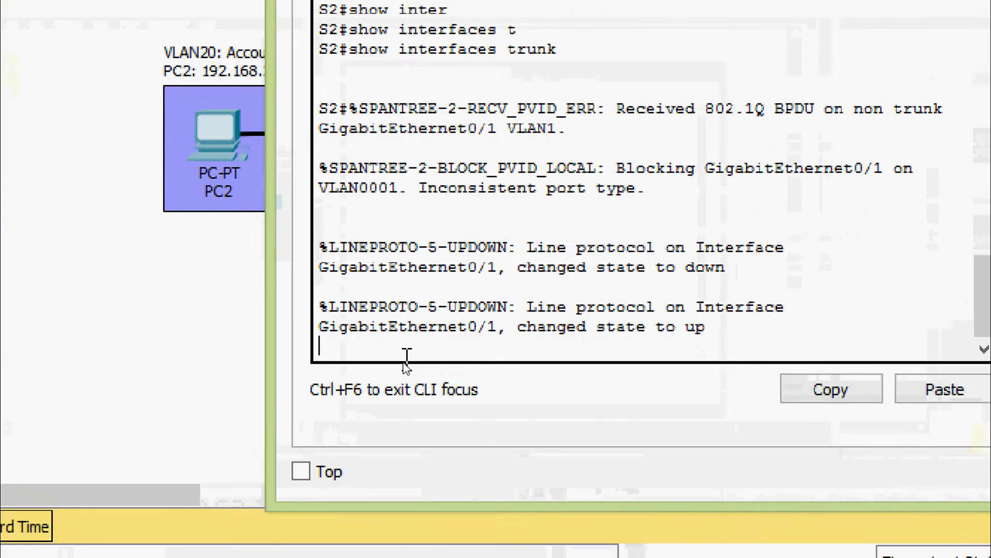
{"action": "key", "text": "Return"}
{"action": "key", "text": "Return"}
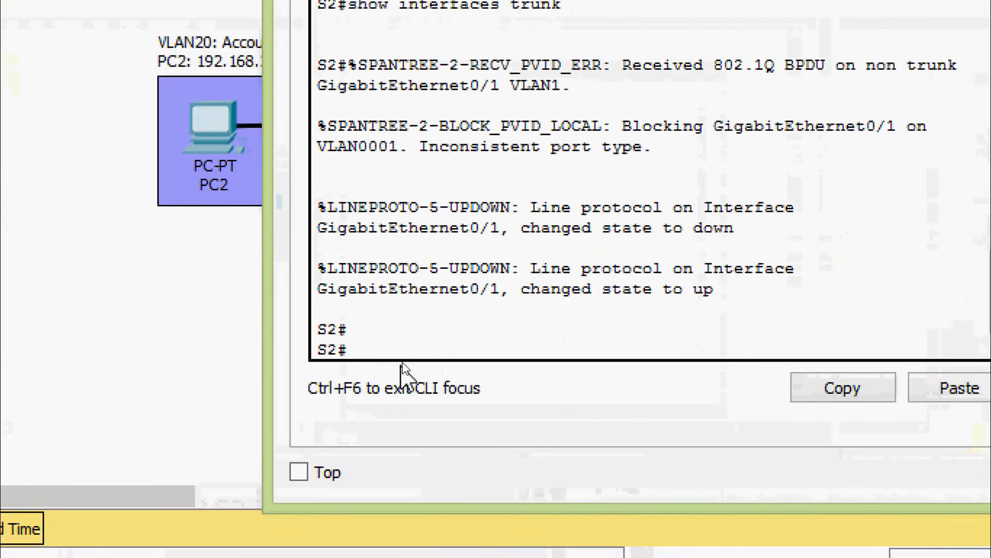
{"action": "type", "text": "sh"}
{"action": "key", "text": "Tab"}
{"action": "type", "text": "in"}
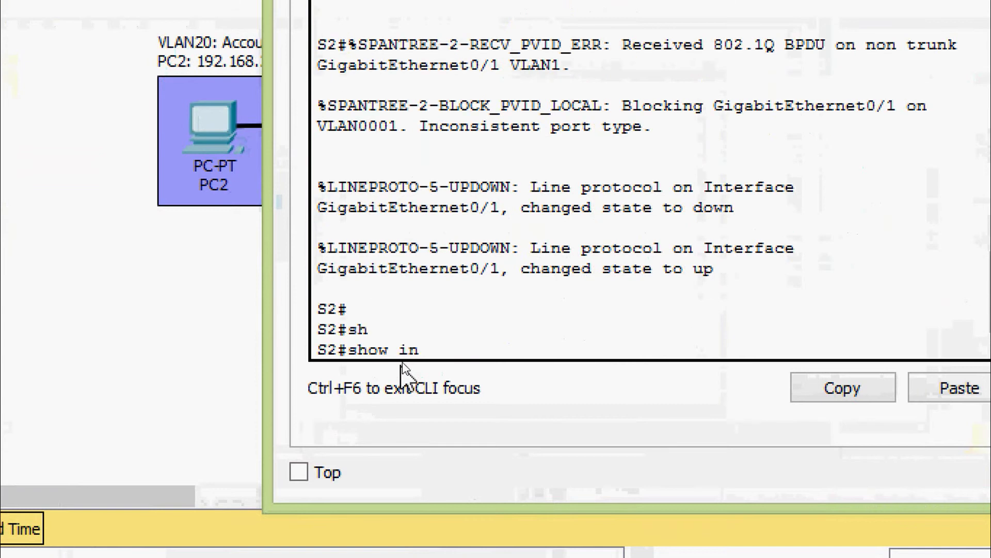
{"action": "type", "text": "ter"}
{"action": "key", "text": "Tab"}
{"action": "type", "text": "tr"}
{"action": "key", "text": "Tab"}
{"action": "key", "text": "Return"}
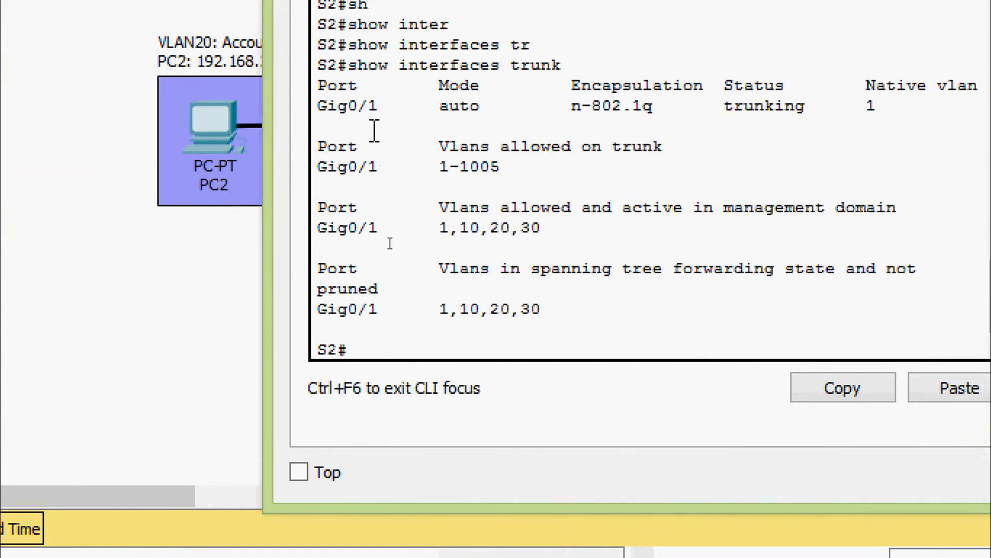
Highlight Gig0/1's port name, mode and allowed and active VLANs in S2's trunk output, and close the switch's window
{"action": "left_click_drag", "start_coordinate": [389, 103], "coordinate": [313, 106]}
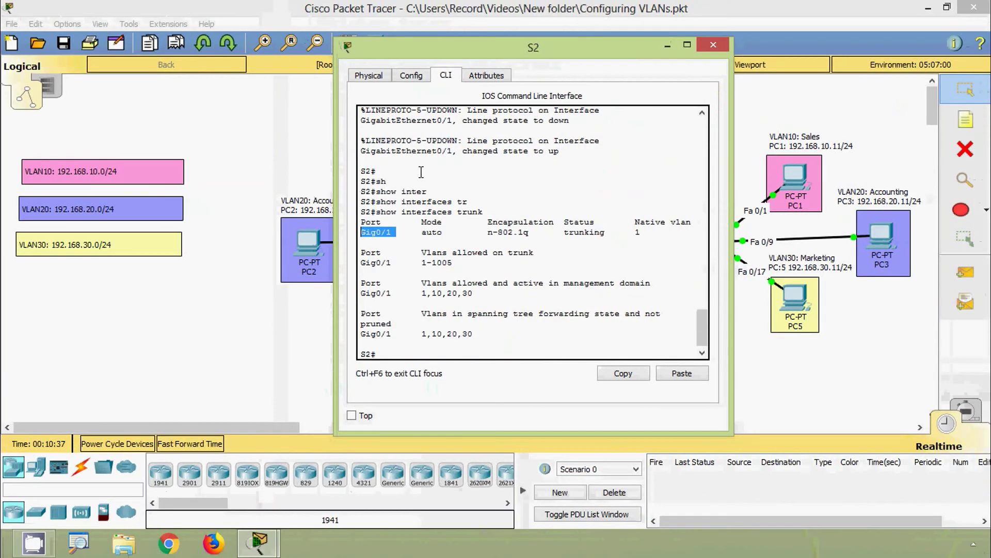
{"action": "left_click_drag", "start_coordinate": [445, 63], "coordinate": [454, 83]}
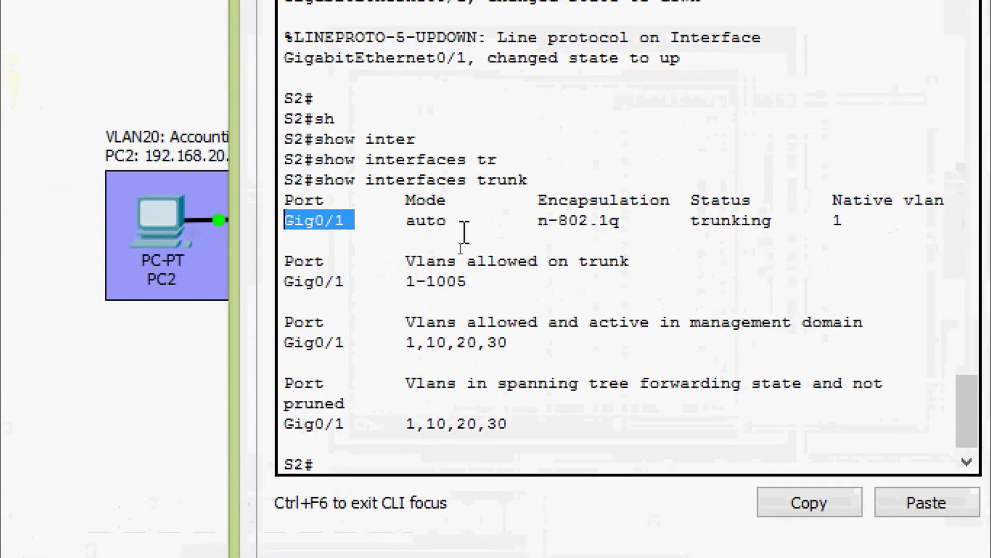
{"action": "left_click_drag", "start_coordinate": [458, 222], "coordinate": [406, 222]}
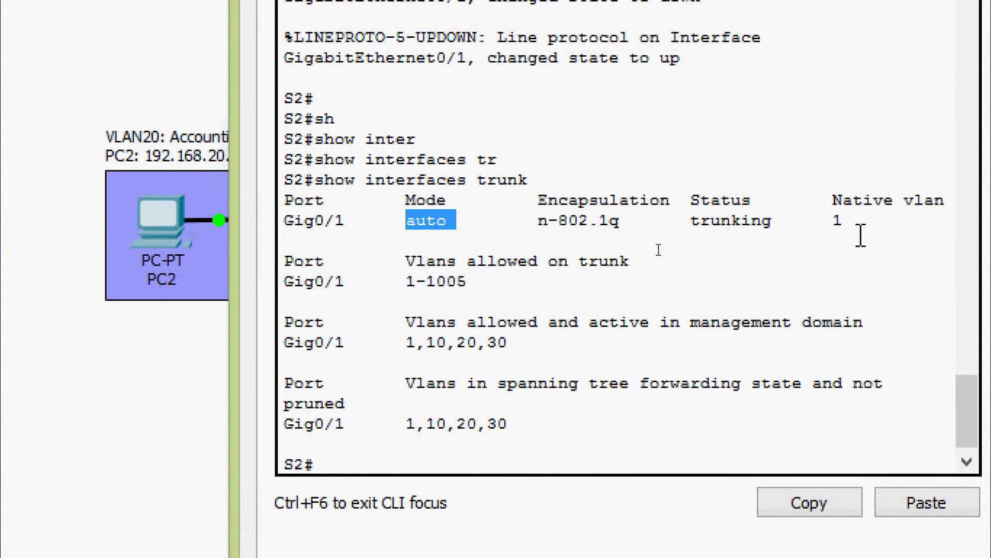
{"action": "left_click_drag", "start_coordinate": [509, 344], "coordinate": [393, 351]}
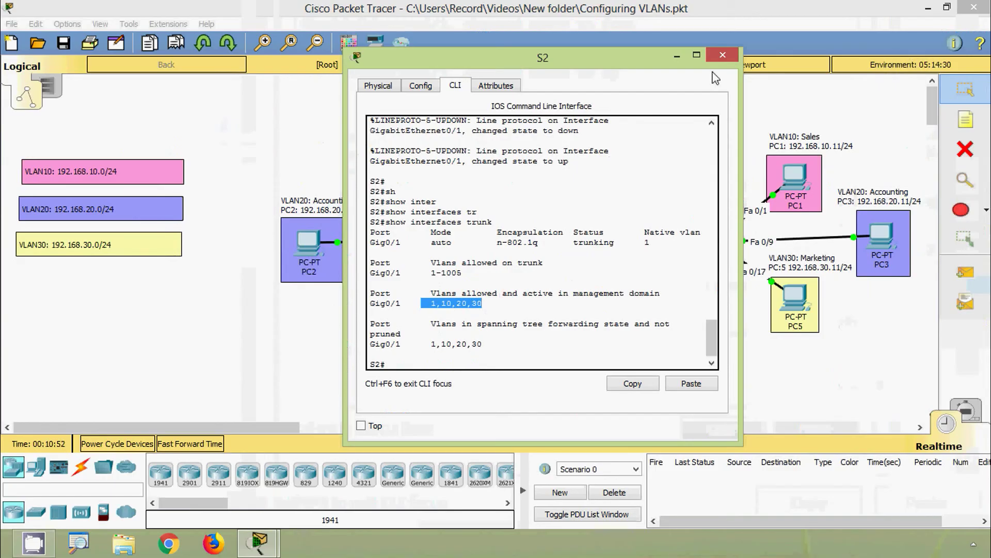
{"action": "left_click", "coordinate": [722, 55]}
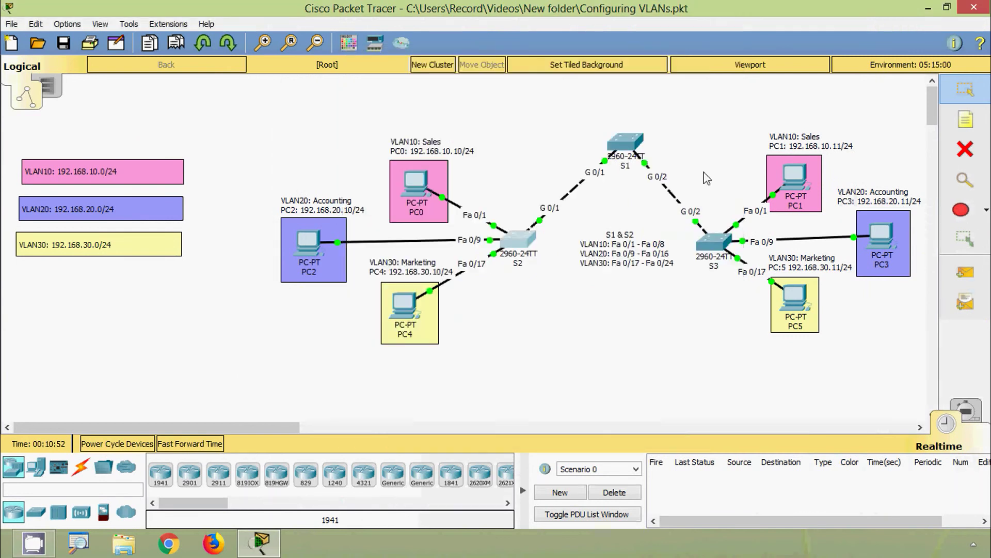
Open S3's command line and enter privileged EXEC mode
{"action": "left_click", "coordinate": [713, 240]}
{"action": "left_click", "coordinate": [409, 95]}
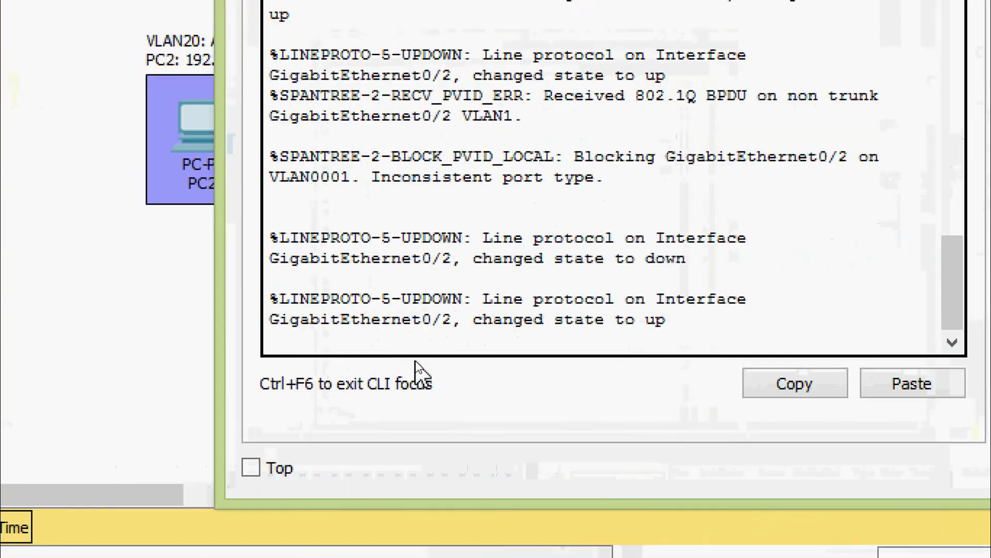
{"action": "key", "text": "Return"}
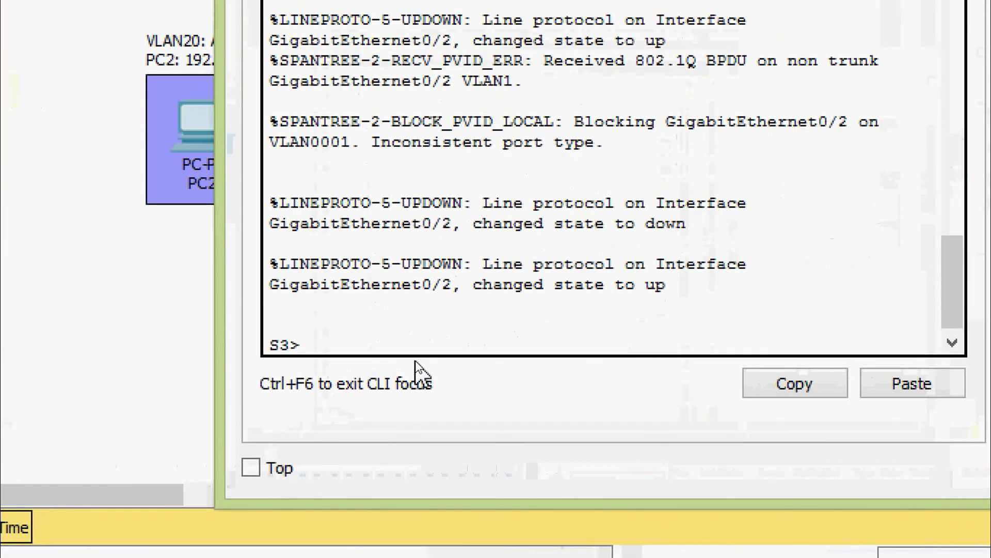
{"action": "type", "text": "ena"}
{"action": "key", "text": "Return"}
Display the trunk interfaces on S3 to check its GigabitEthernet uplink, and close the switch's window
{"action": "type", "text": "sh"}
{"action": "key", "text": "Tab"}
{"action": "type", "text": "l"}
{"action": "key", "text": "Tab"}
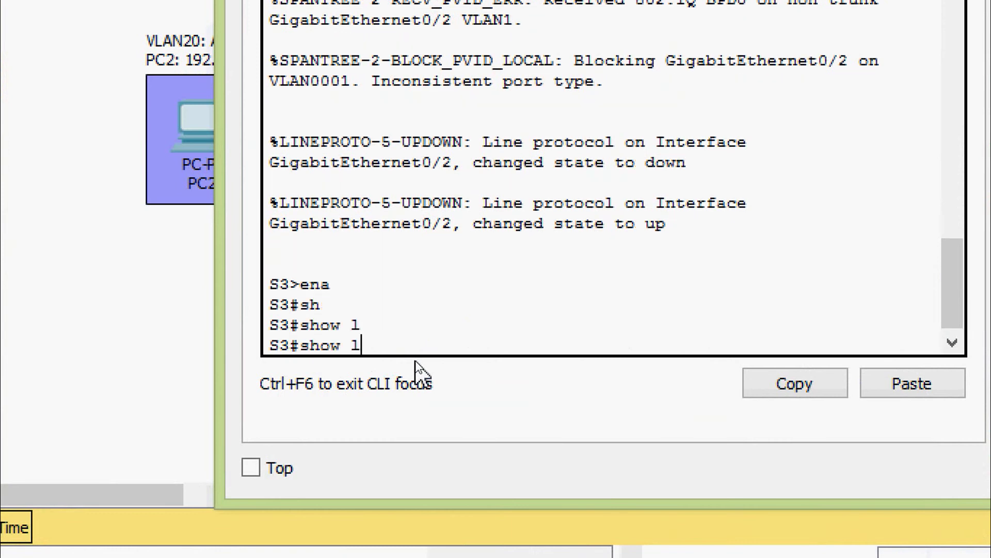
{"action": "type", "text": "inter"}
{"action": "key", "text": "Tab"}
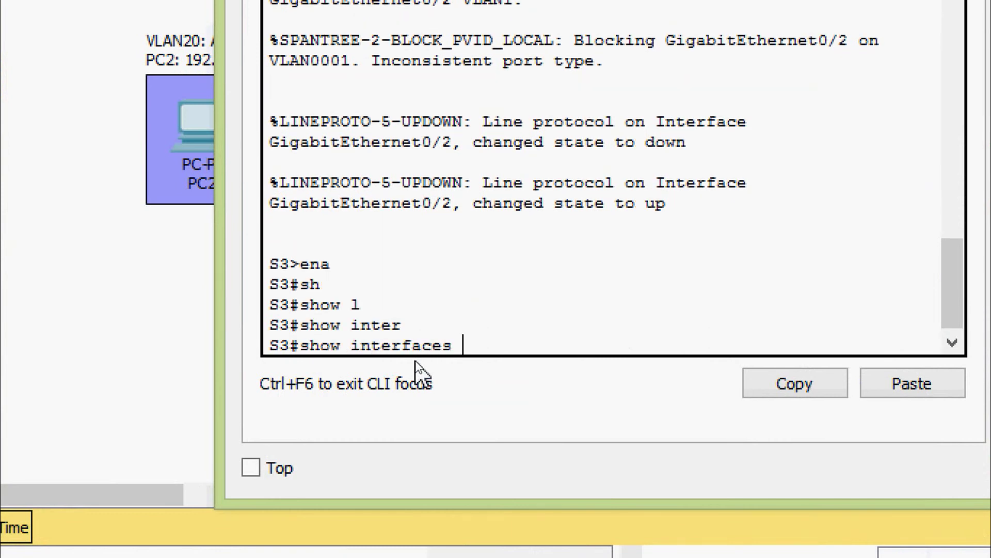
{"action": "type", "text": "t"}
{"action": "key", "text": "Tab"}
{"action": "type", "text": "runk"}
{"action": "key", "text": "Return"}
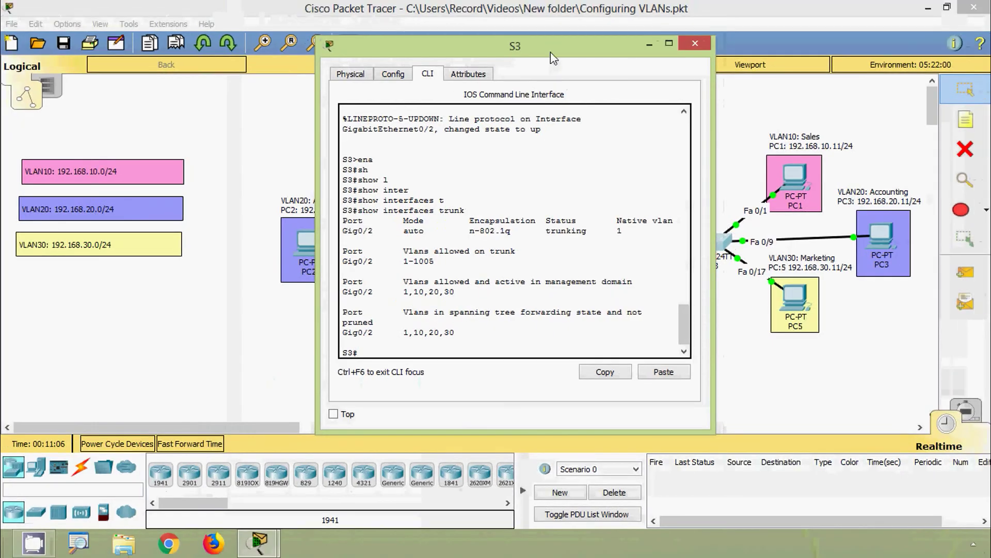
{"action": "left_click_drag", "start_coordinate": [553, 58], "coordinate": [499, 56]}
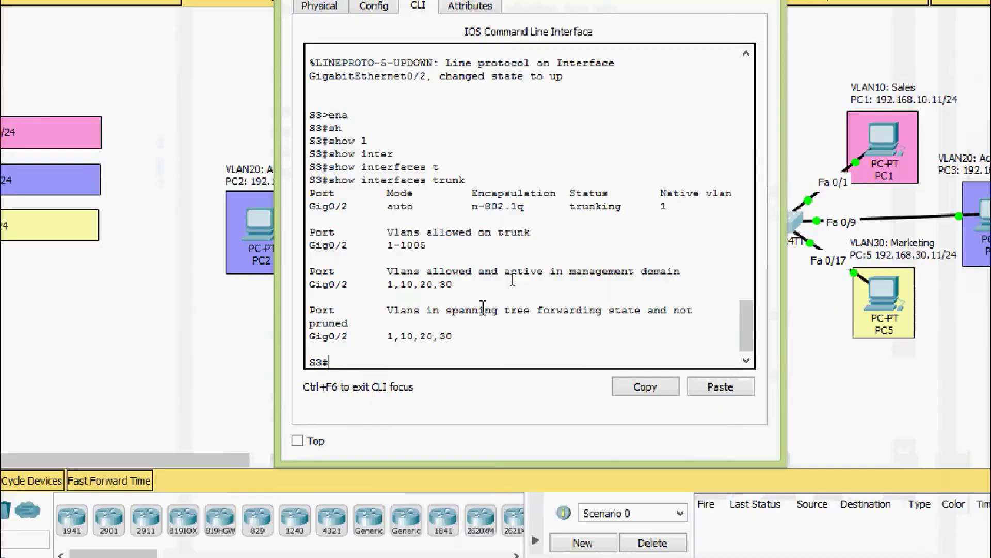
{"action": "left_click", "coordinate": [698, 55]}
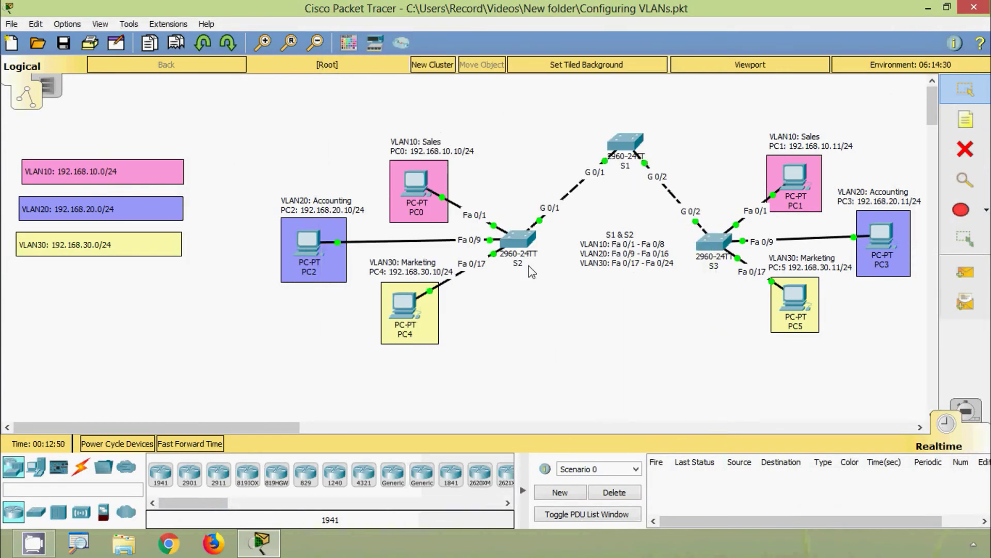
Display the brief VLAN table on S2, widen the window to read its port assignments, and close it
{"action": "left_click", "coordinate": [519, 239]}
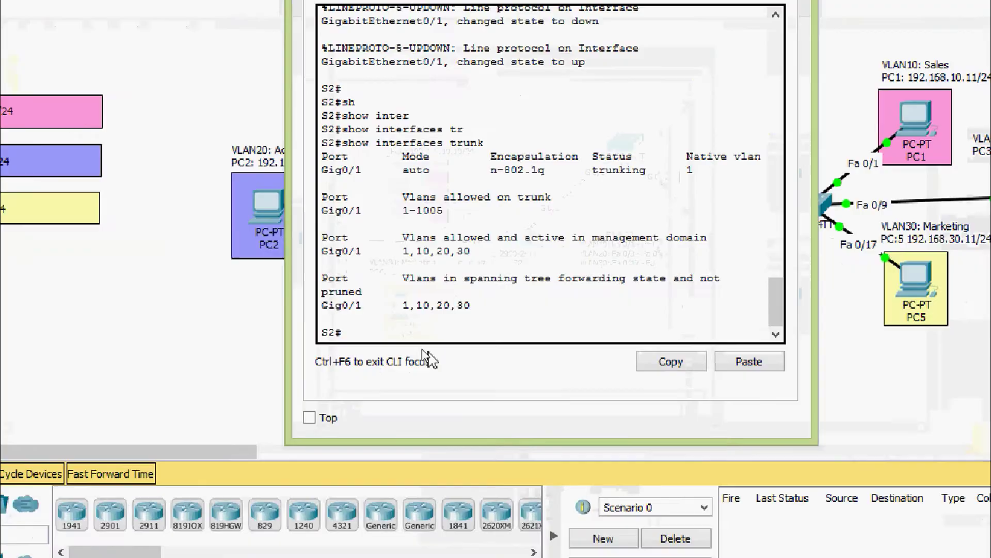
{"action": "type", "text": "sh"}
{"action": "key", "text": "Tab"}
{"action": "type", "text": "vl"}
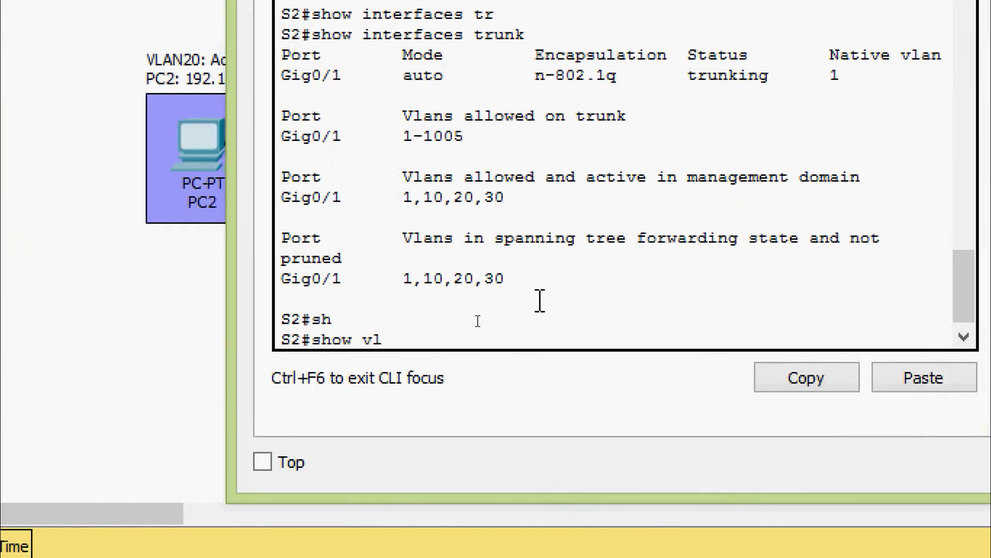
{"action": "key", "text": "Tab"}
{"action": "type", "text": "b"}
{"action": "key", "text": "Tab"}
{"action": "key", "text": "Return"}
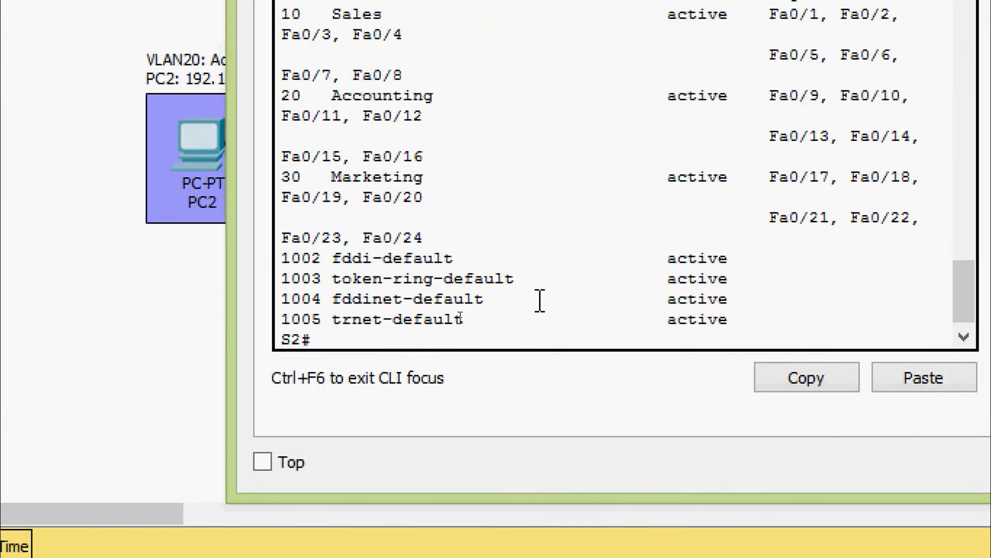
{"action": "left_click_drag", "start_coordinate": [231, 286], "coordinate": [46, 312]}
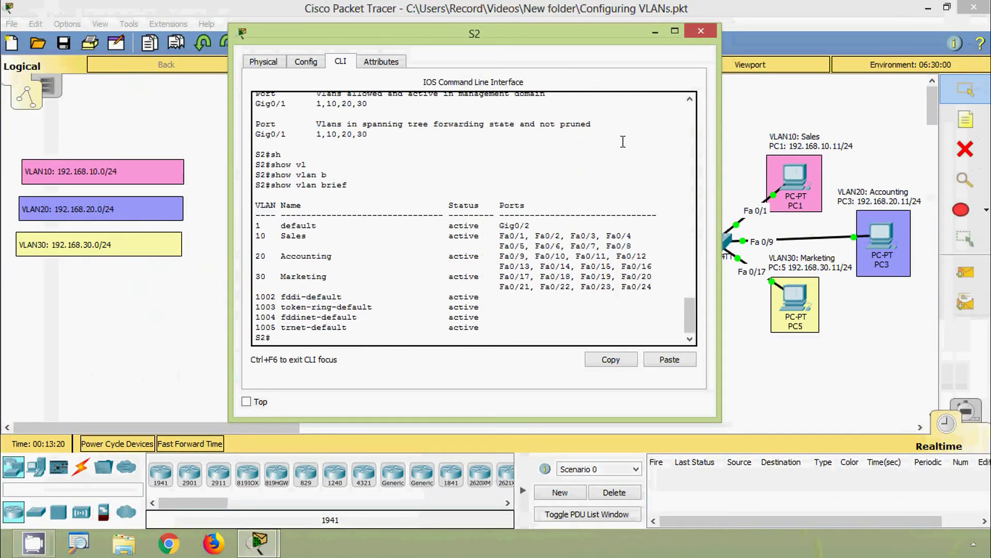
{"action": "left_click", "coordinate": [700, 31]}
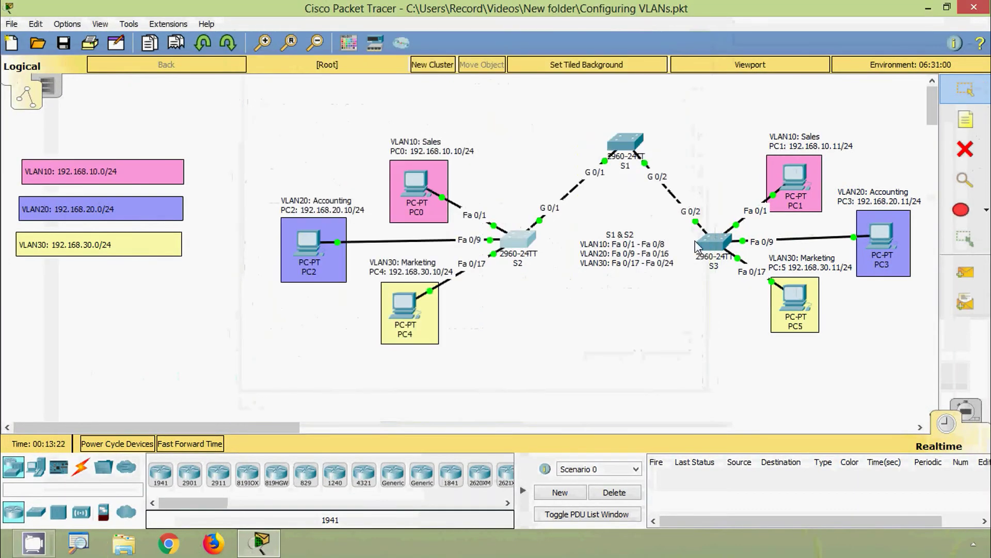
Reopen S3's command line and display its brief VLAN table to check the port assignments
{"action": "left_click", "coordinate": [697, 246]}
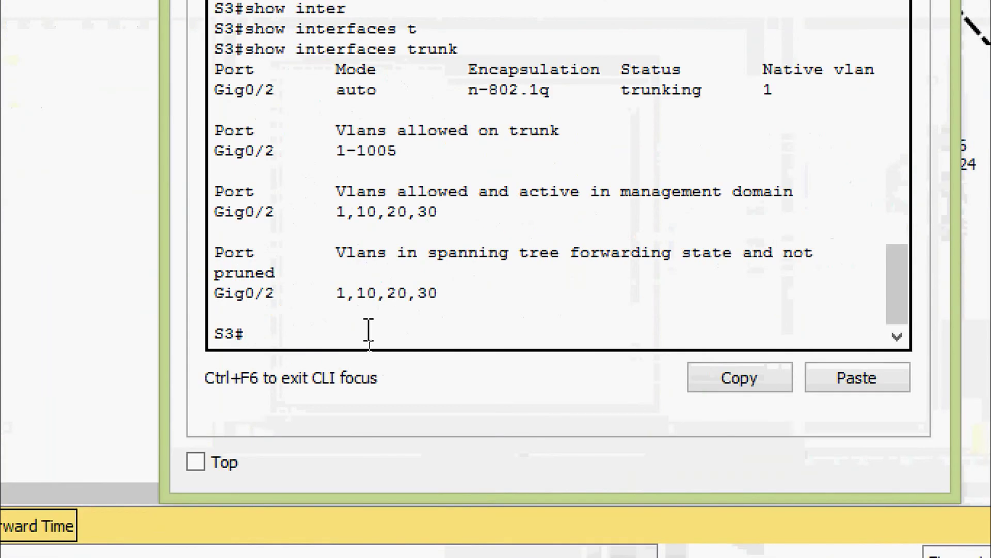
{"action": "type", "text": "sh"}
{"action": "key", "text": "Tab"}
{"action": "type", "text": "vl"}
{"action": "key", "text": "Tab"}
{"action": "type", "text": "b"}
{"action": "key", "text": "Tab"}
{"action": "key", "text": "Return"}
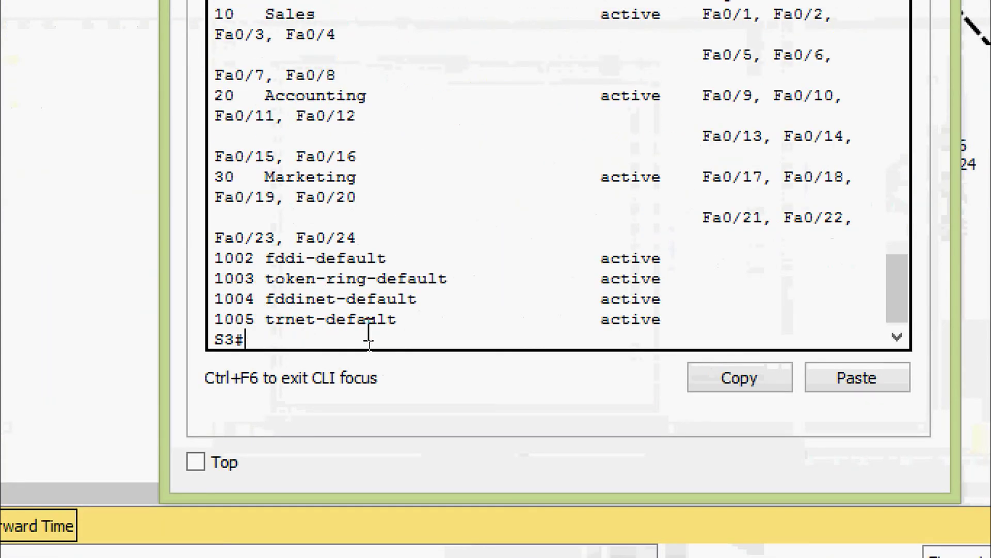
Widen S3's window to read the port assignments in its VLAN table, and close it
{"action": "left_click_drag", "start_coordinate": [165, 286], "coordinate": [80, 303]}
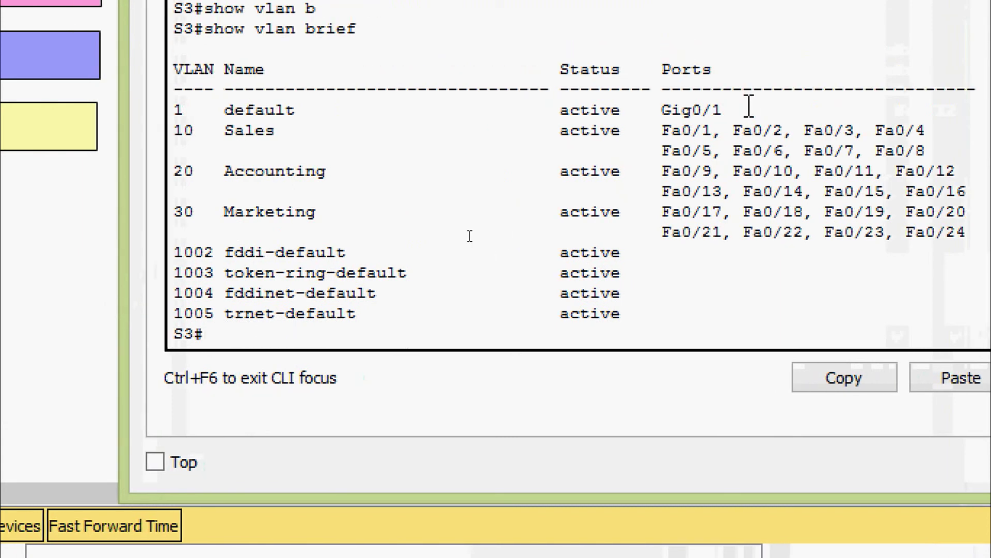
{"action": "left_click_drag", "start_coordinate": [748, 105], "coordinate": [178, 108]}
{"action": "left_click", "coordinate": [382, 141]}
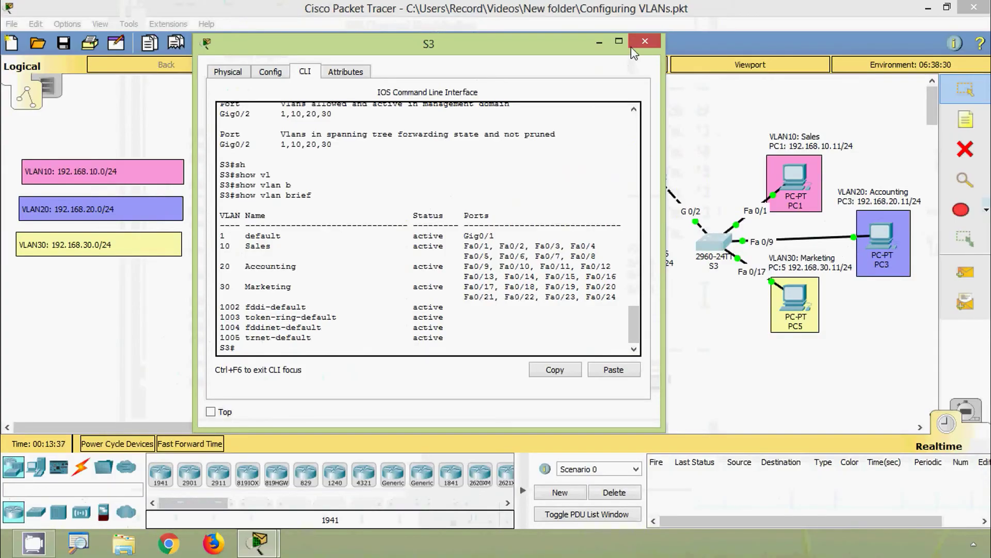
{"action": "left_click", "coordinate": [634, 49]}
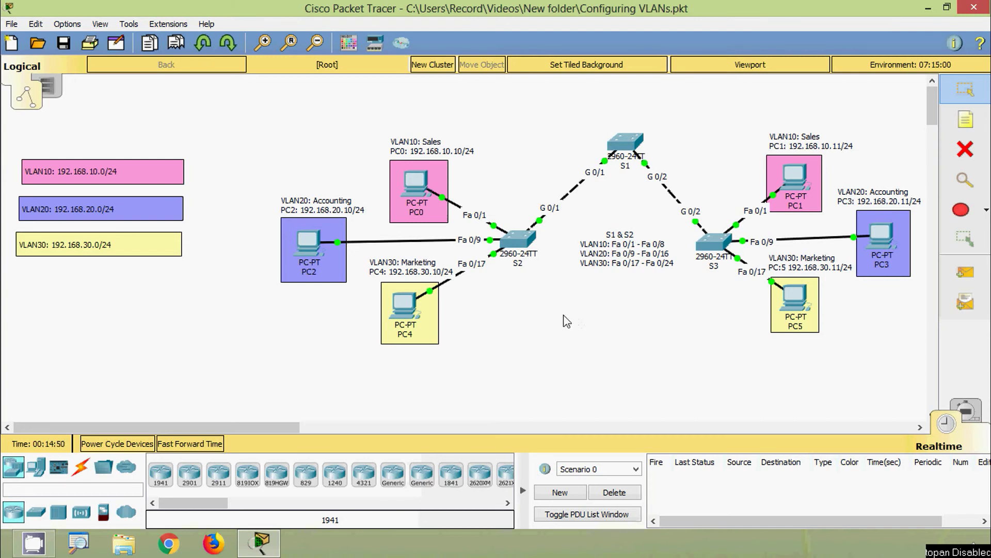
Open S2's command line and enter global configuration mode
{"action": "left_click", "coordinate": [515, 242]}
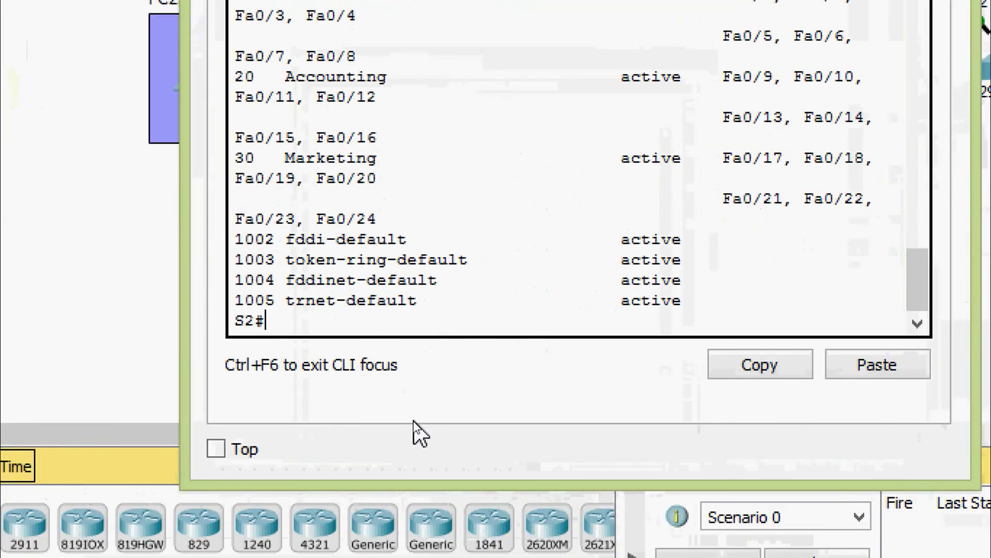
{"action": "type", "text": "conf"}
{"action": "key", "text": "Tab"}
{"action": "key", "text": "Return"}
{"action": "key", "text": "Return"}
{"action": "key", "text": "Return"}
Create VLAN 99 on S2 with the name Management, and return to privileged EXEC mode
{"action": "type", "text": "vl"}
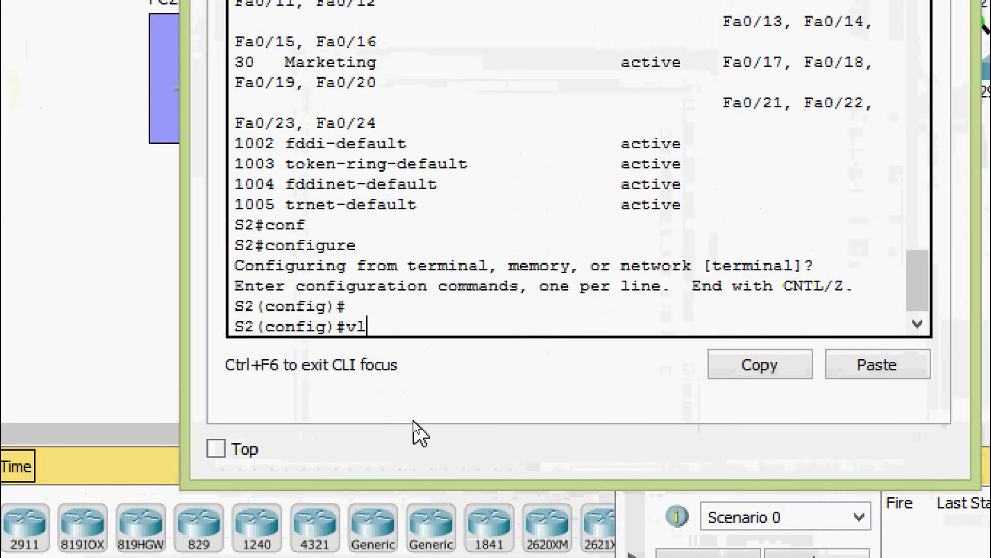
{"action": "key", "text": "Tab"}
{"action": "type", "text": "0"}
{"action": "type", "text": "99"}
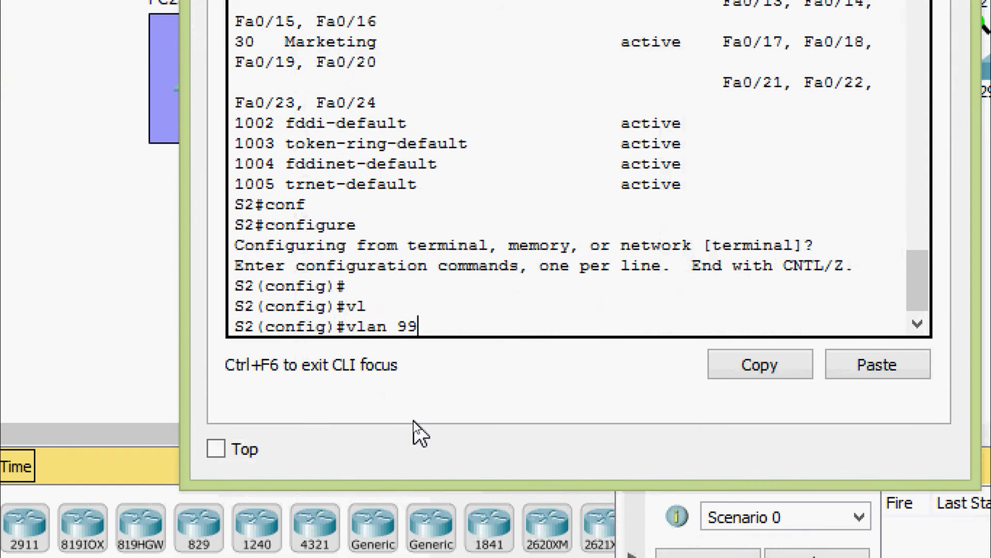
{"action": "key", "text": "Return"}
{"action": "type", "text": "na"}
{"action": "key", "text": "Tab"}
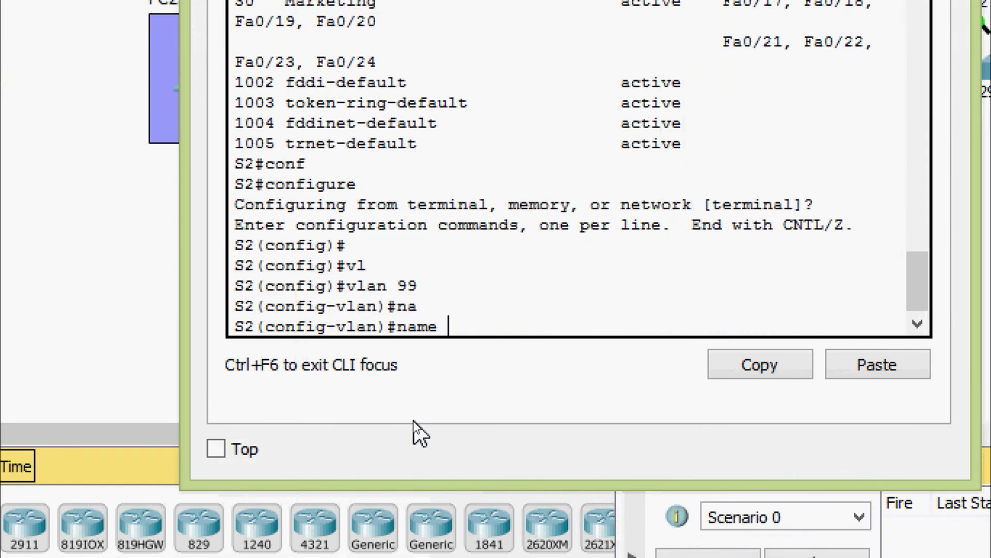
{"action": "type", "text": "Management"}
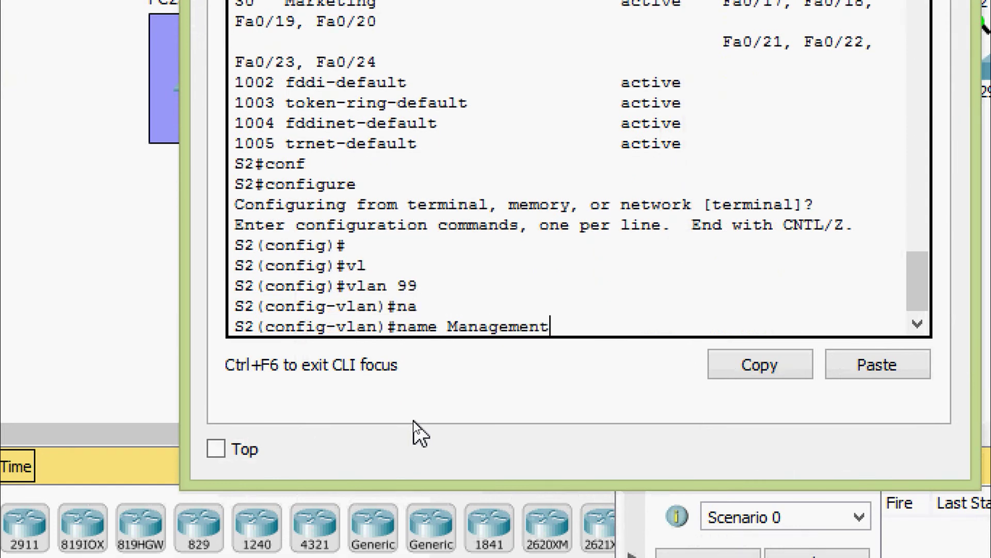
{"action": "key", "text": "Return"}
{"action": "key", "text": "ctrl+z"}
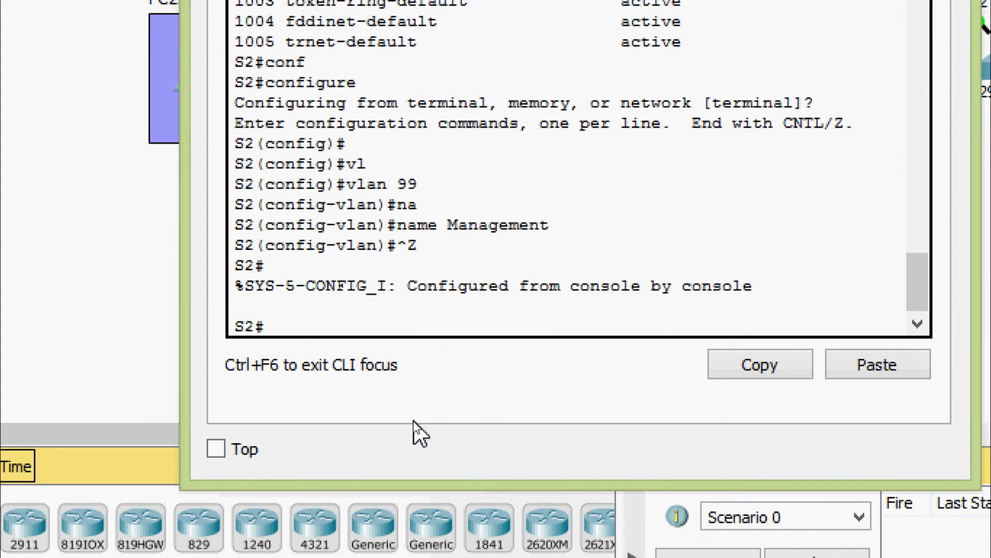
Display the brief VLAN table on S2 to check the VLAN 99 entry, and close the switch's window
{"action": "type", "text": "sh"}
{"action": "key", "text": "Tab"}
{"action": "type", "text": "vl"}
{"action": "key", "text": "Tab"}
{"action": "type", "text": "b"}
{"action": "key", "text": "Tab"}
{"action": "key", "text": "Return"}
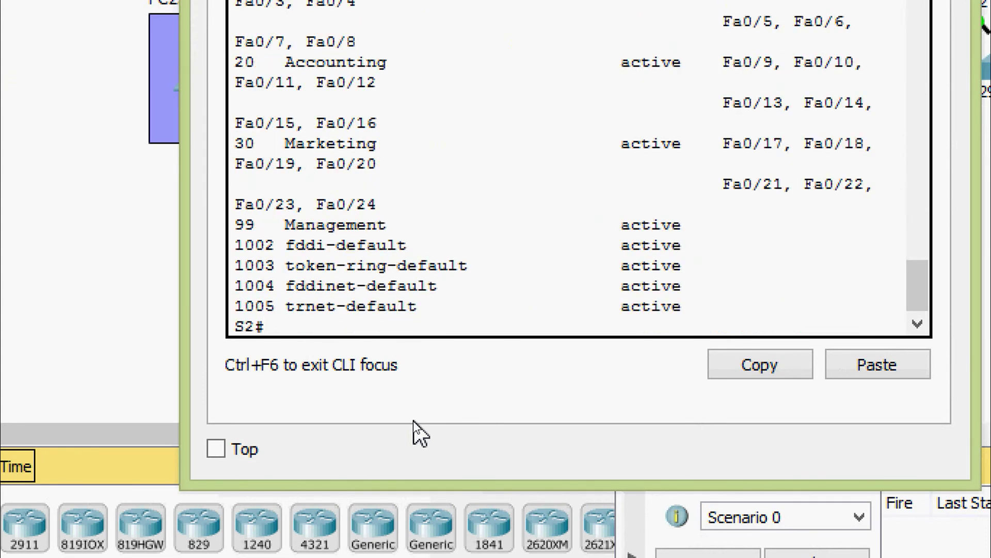
{"action": "left_click_drag", "start_coordinate": [234, 225], "coordinate": [416, 223]}
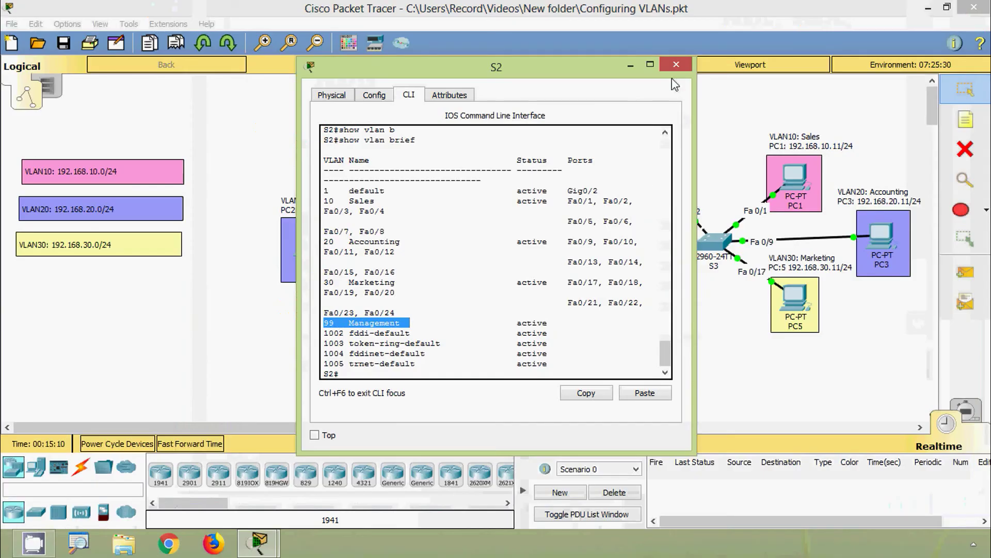
{"action": "left_click", "coordinate": [676, 64]}
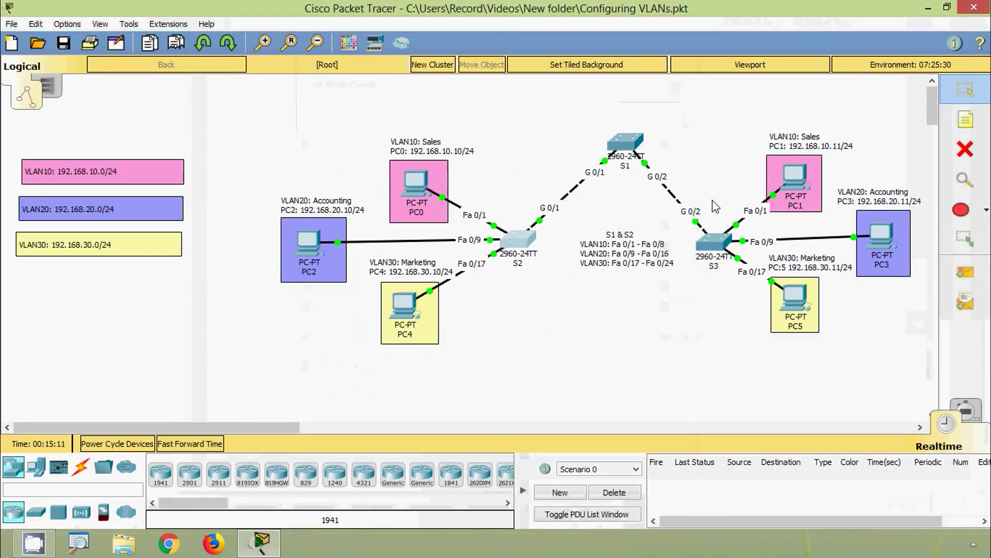
Open S3's command line and enter global configuration mode
{"action": "left_click", "coordinate": [714, 240]}
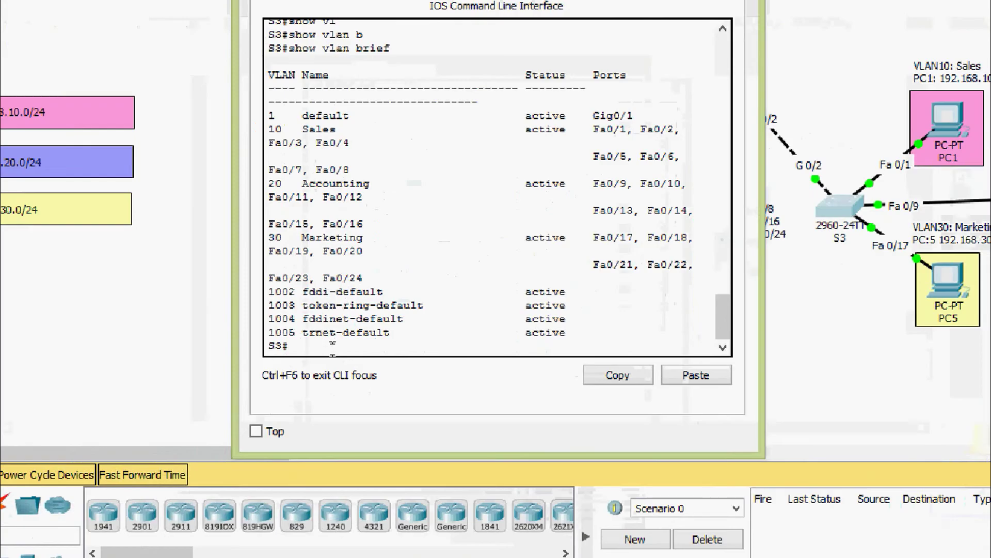
{"action": "type", "text": "conf"}
{"action": "key", "text": "Tab"}
{"action": "type", "text": "t"}
{"action": "key", "text": "Tab"}
{"action": "key", "text": "Return"}
{"action": "key", "text": "Return"}
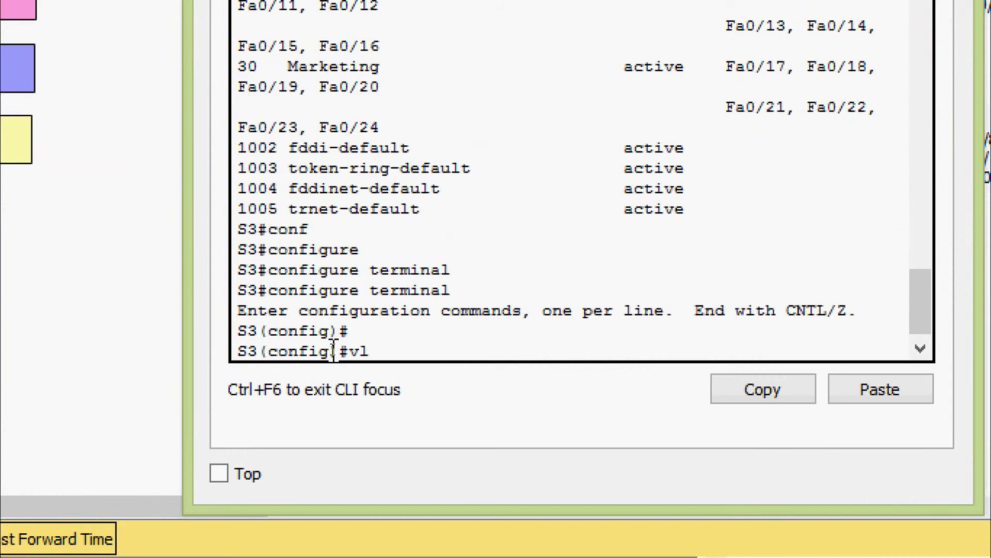
Create VLAN 99 on S3 with the name Management, leave configuration mode and close the switch's window
{"action": "type", "text": "vl"}
{"action": "key", "text": "Tab"}
{"action": "key", "text": "Return"}
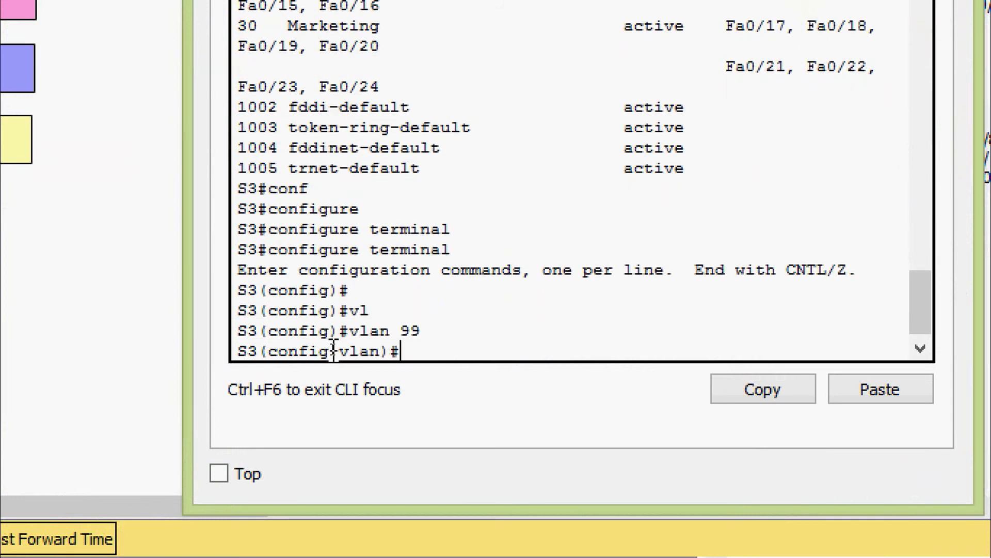
{"action": "type", "text": "nam"}
{"action": "key", "text": "Tab"}
{"action": "type", "text": "Manage"}
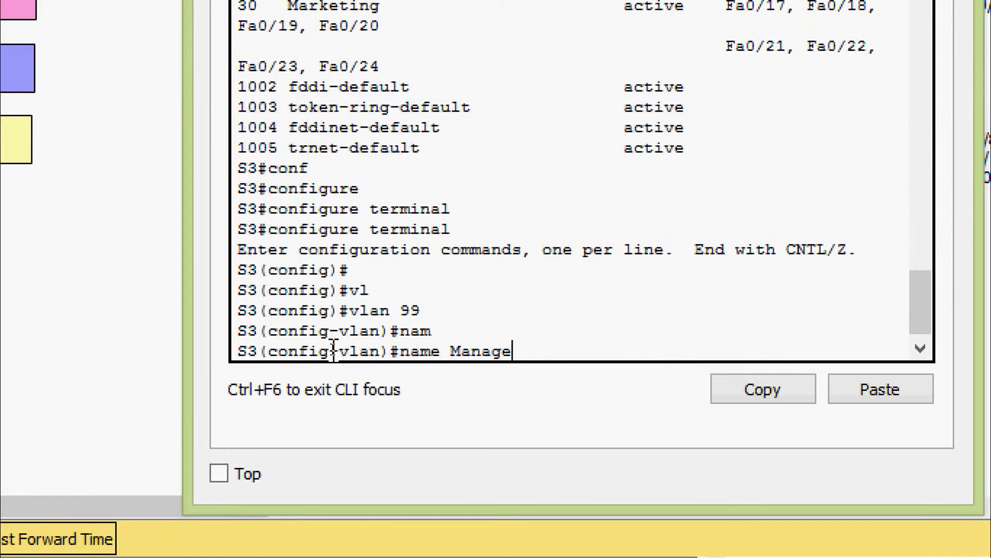
{"action": "type", "text": "ment"}
{"action": "key", "text": "Return"}
{"action": "key", "text": "ctrl+z"}
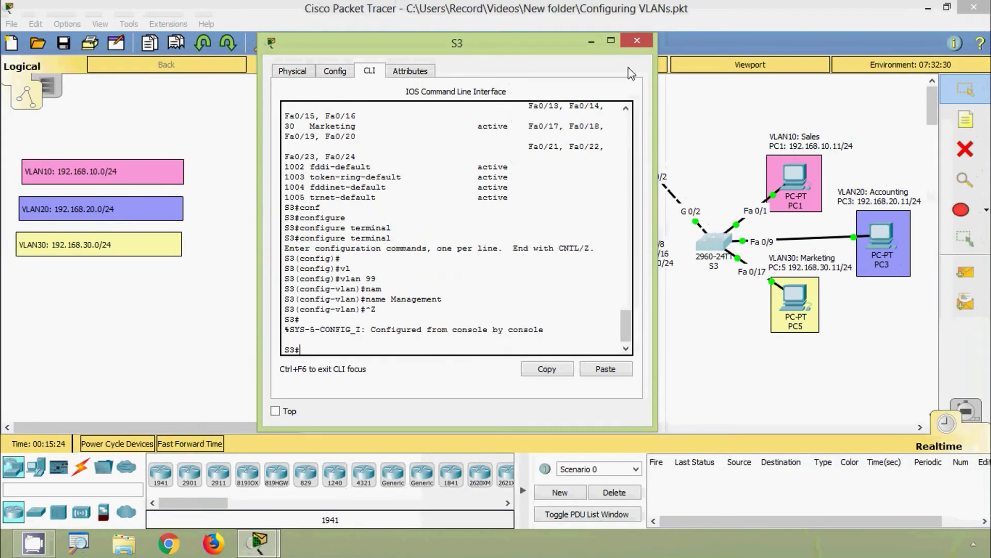
{"action": "left_click", "coordinate": [638, 41]}
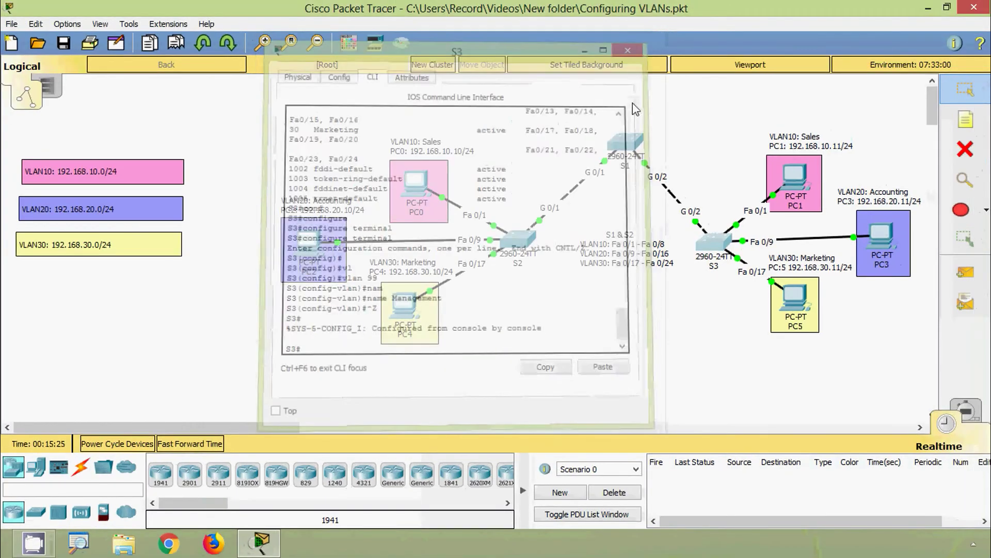
Open S1's command line and enter global configuration mode
{"action": "left_click", "coordinate": [626, 144]}
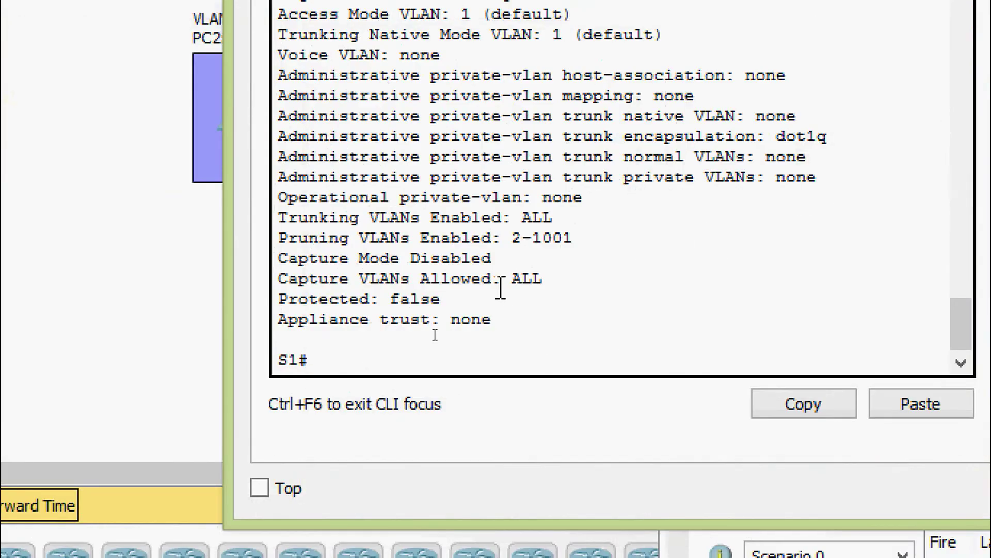
{"action": "type", "text": "con"}
{"action": "key", "text": "Tab"}
{"action": "type", "text": "f"}
{"action": "key", "text": "Tab"}
{"action": "type", "text": "t"}
{"action": "key", "text": "Tab"}
{"action": "key", "text": "Return"}
{"action": "key", "text": "Return"}
{"action": "key", "text": "Return"}
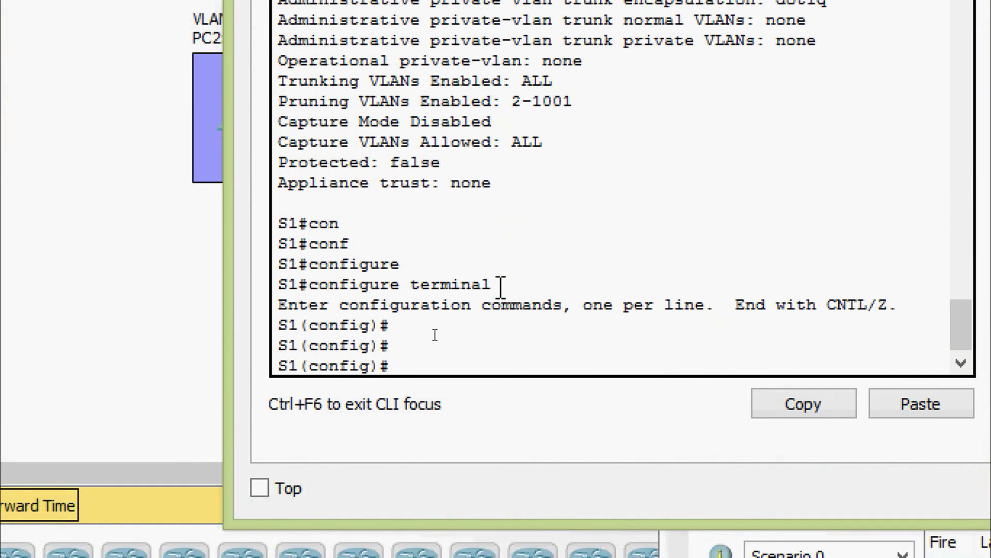
Create VLAN 99 on S1 with the name Management, leave configuration mode and close the switch's window
{"action": "type", "text": "vl"}
{"action": "key", "text": "Tab"}
{"action": "type", "text": "99"}
{"action": "key", "text": "Return"}
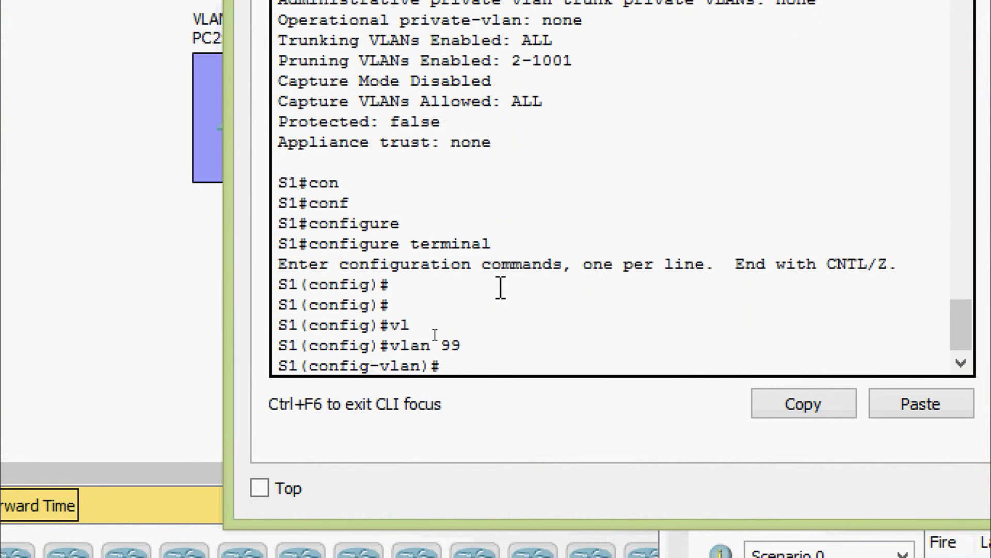
{"action": "type", "text": "na"}
{"action": "key", "text": "Tab"}
{"action": "type", "text": "Mana"}
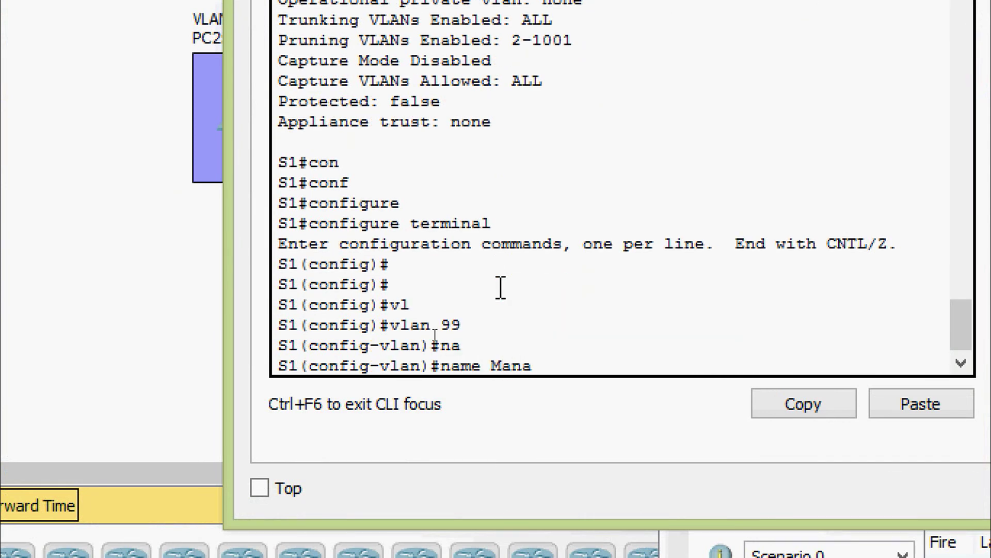
{"action": "type", "text": "gement"}
{"action": "key", "text": "Return"}
{"action": "key", "text": "ctrl+z"}
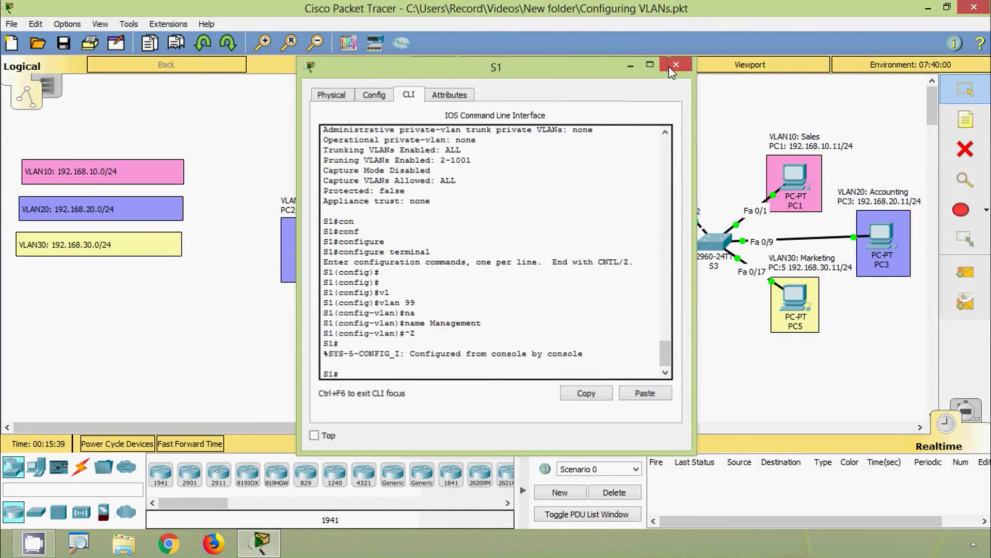
{"action": "left_click", "coordinate": [676, 64]}
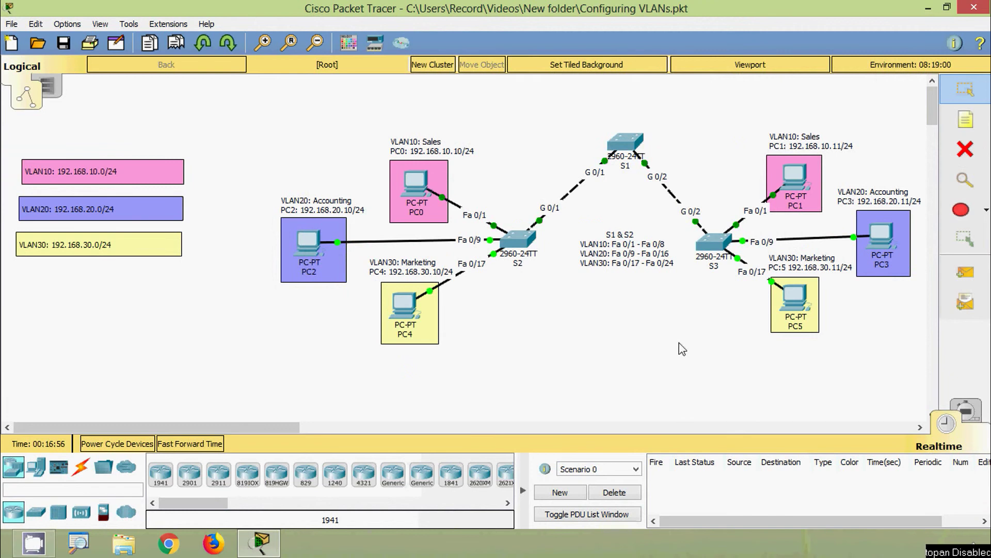
Reopen S1's command line, move its window to check the links to S2 and S3, and enter global configuration mode
{"action": "left_click", "coordinate": [625, 145]}
{"action": "left_click_drag", "start_coordinate": [430, 76], "coordinate": [391, 35]}
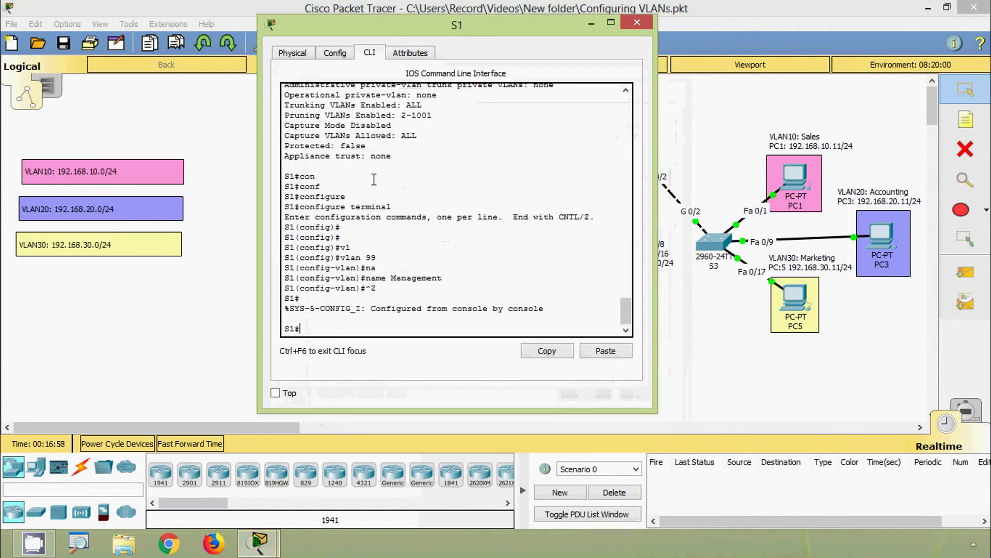
{"action": "left_click_drag", "start_coordinate": [456, 34], "coordinate": [297, 34]}
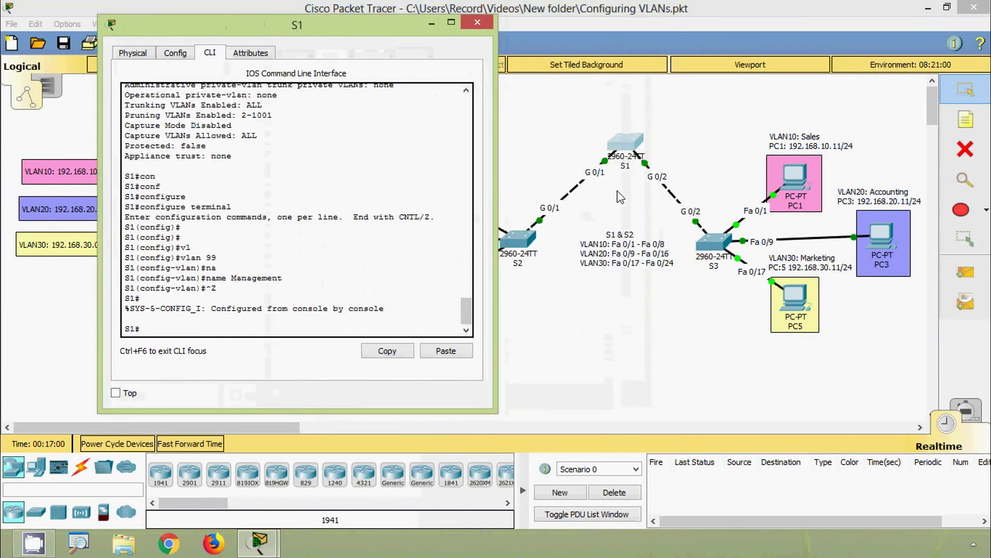
{"action": "left_click_drag", "start_coordinate": [377, 25], "coordinate": [567, 15]}
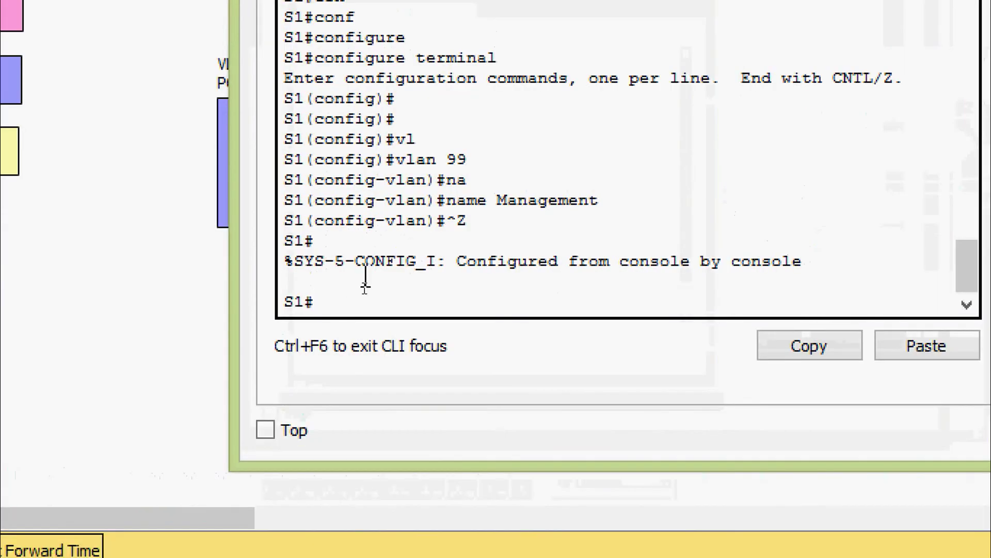
{"action": "type", "text": "conf"}
{"action": "key", "text": "Tab"}
{"action": "type", "text": "t"}
{"action": "key", "text": "Tab"}
{"action": "key", "text": "Tab"}
{"action": "key", "text": "Return"}
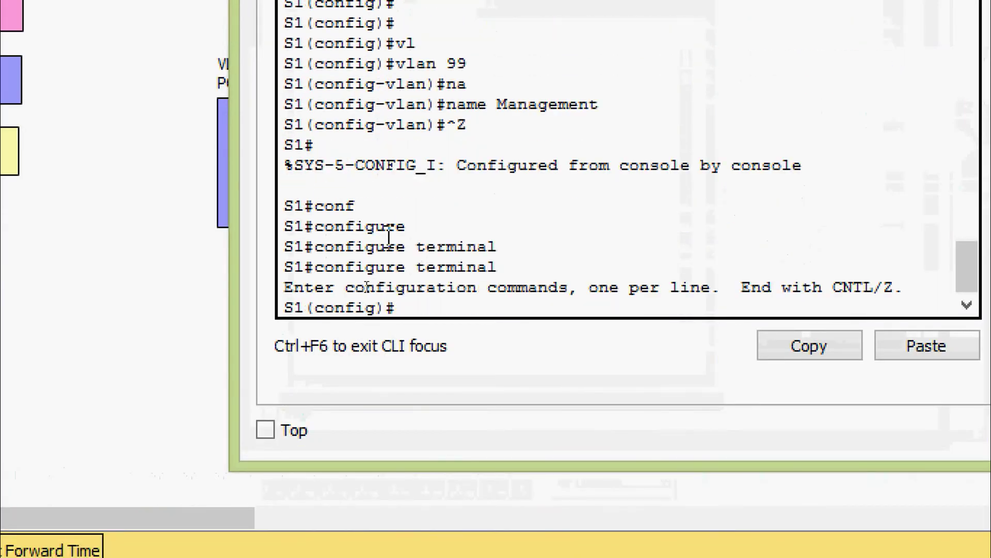
Enter interface range configuration for GigabitEthernet 0/1-2 on S1
{"action": "type", "text": "inter"}
{"action": "key", "text": "Tab"}
{"action": "type", "text": "r"}
{"action": "key", "text": "Tab"}
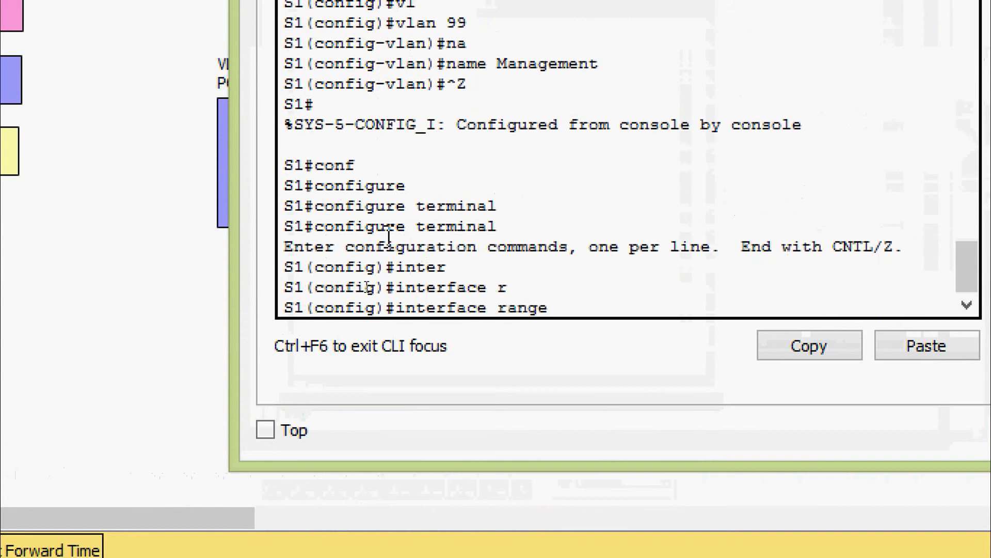
{"action": "type", "text": "g"}
{"action": "key", "text": "Tab"}
{"action": "type", "text": "0/"}
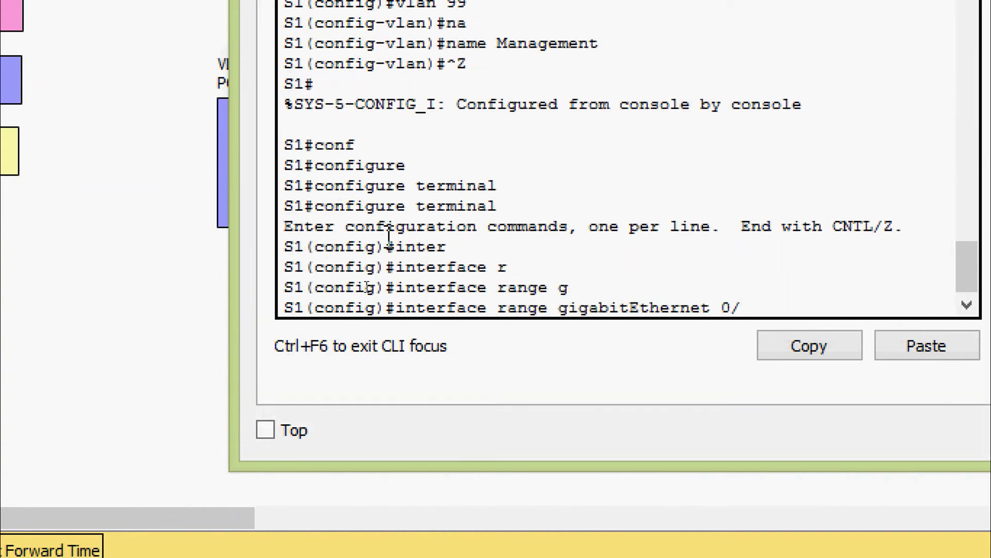
{"action": "type", "text": "1-2"}
{"action": "key", "text": "Return"}
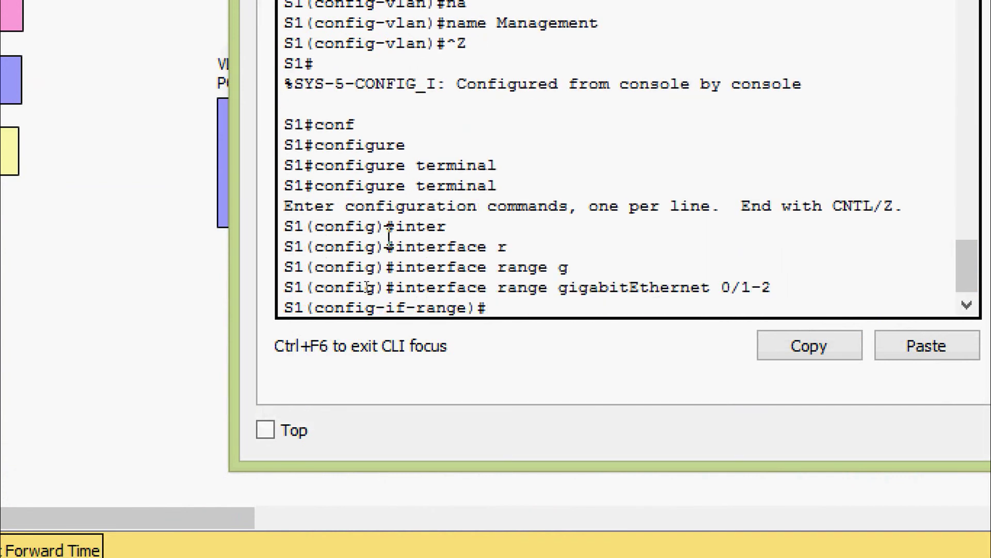
Set the trunk native VLAN to 99 on S1's GigabitEthernet 0/1-2 range, checking the command options, and leave configuration mode
{"action": "type", "text": "swi"}
{"action": "key", "text": "Tab"}
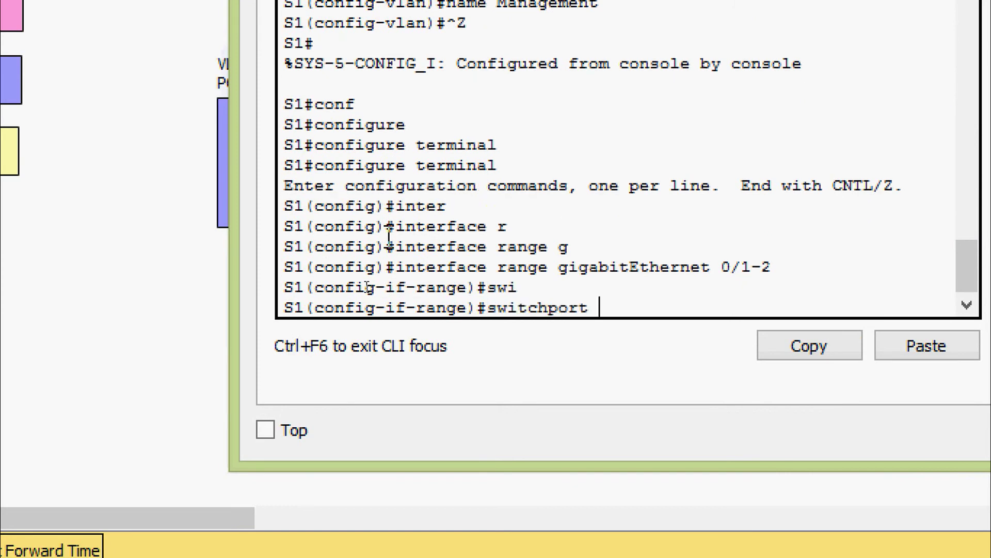
{"action": "type", "text": "tr"}
{"action": "key", "text": "Tab"}
{"action": "type", "text": "?"}
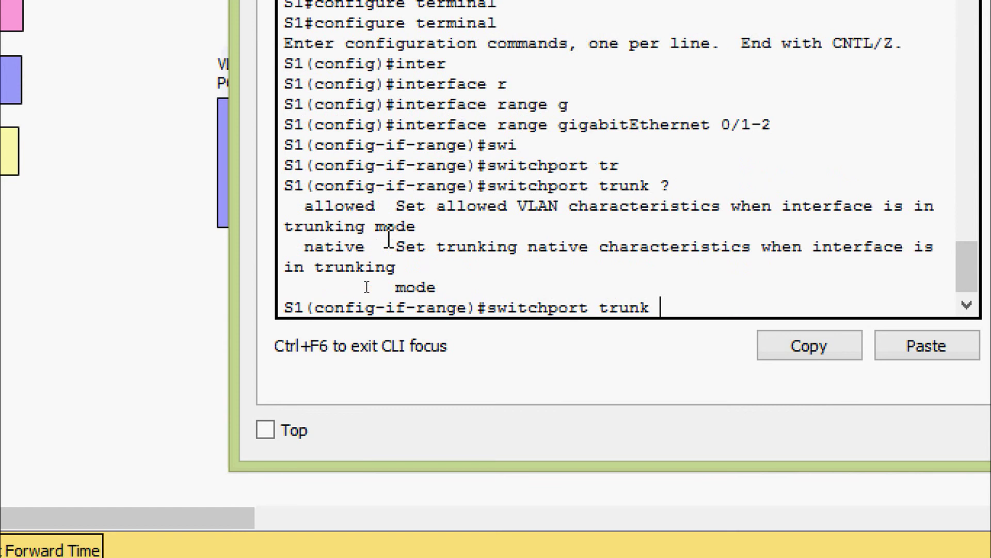
{"action": "type", "text": "na"}
{"action": "key", "text": "Tab"}
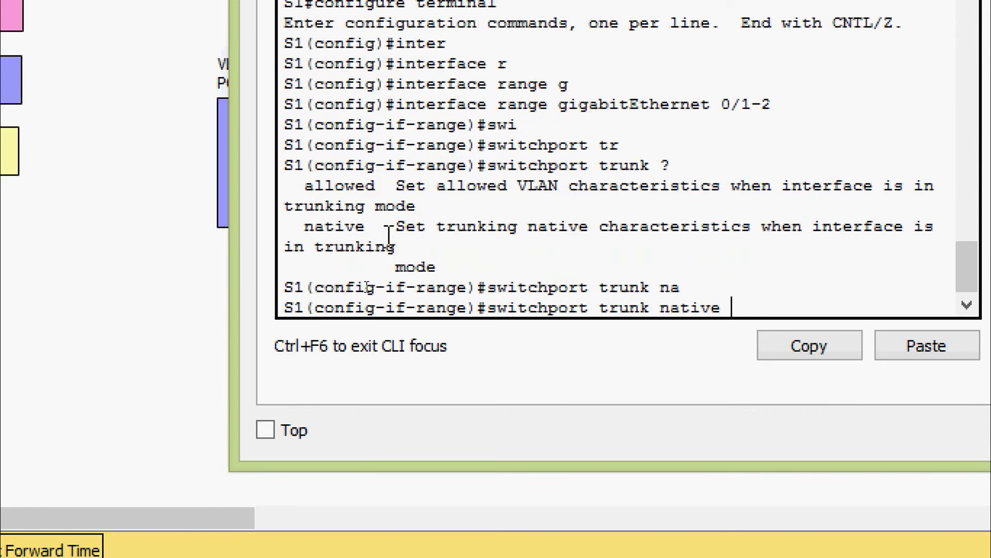
{"action": "type", "text": "?vl"}
{"action": "key", "text": "Tab"}
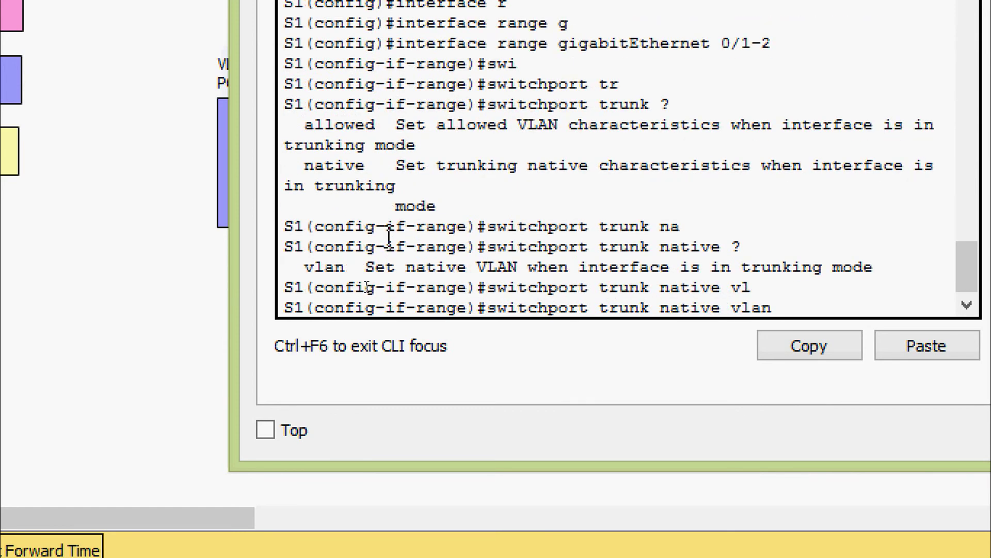
{"action": "type", "text": "?"}
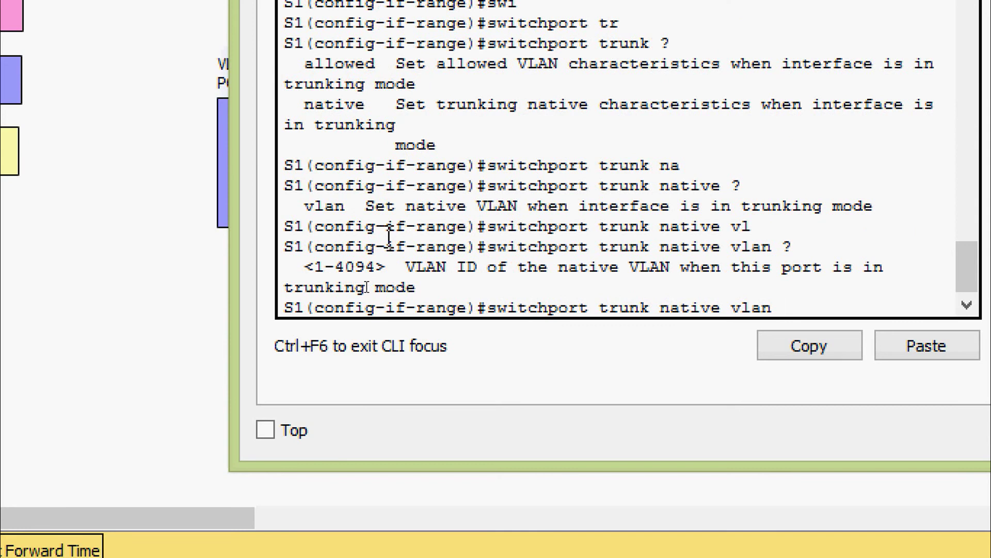
{"action": "type", "text": "99"}
{"action": "key", "text": "Return"}
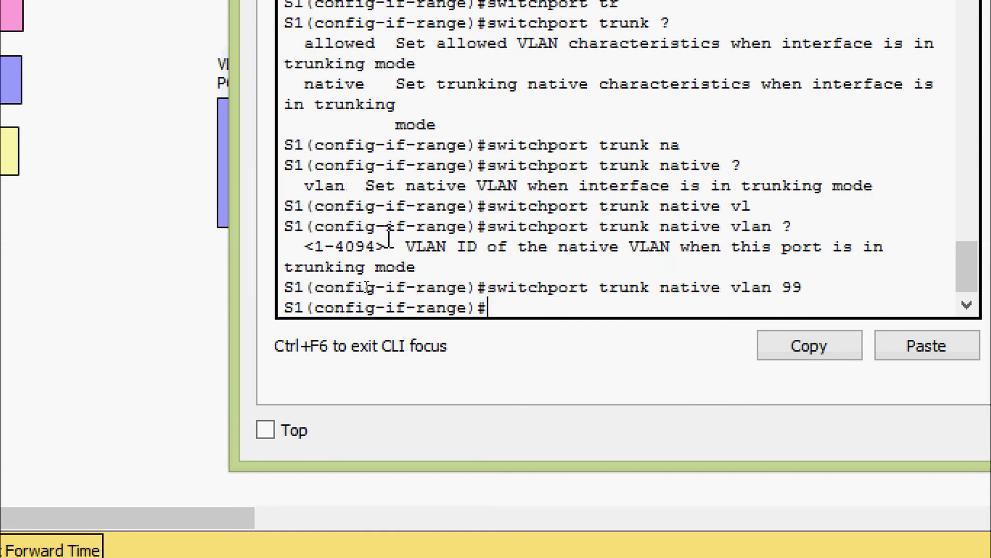
{"action": "key", "text": "ctrl+z"}
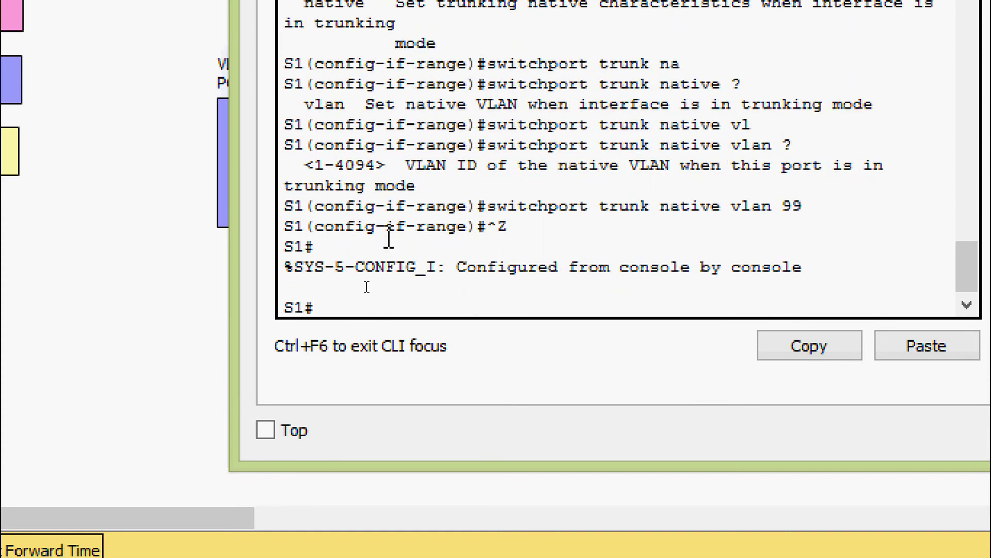
Display S1's trunk interfaces and check the native VLAN of Gig0/1 and Gig0/2
{"action": "type", "text": "sh"}
{"action": "key", "text": "Tab"}
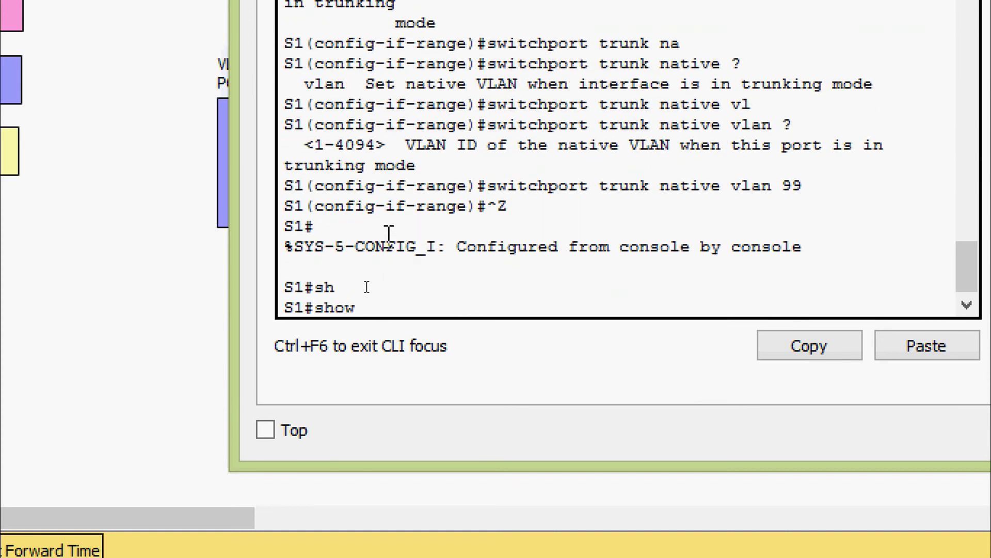
{"action": "type", "text": "inter"}
{"action": "key", "text": "Tab"}
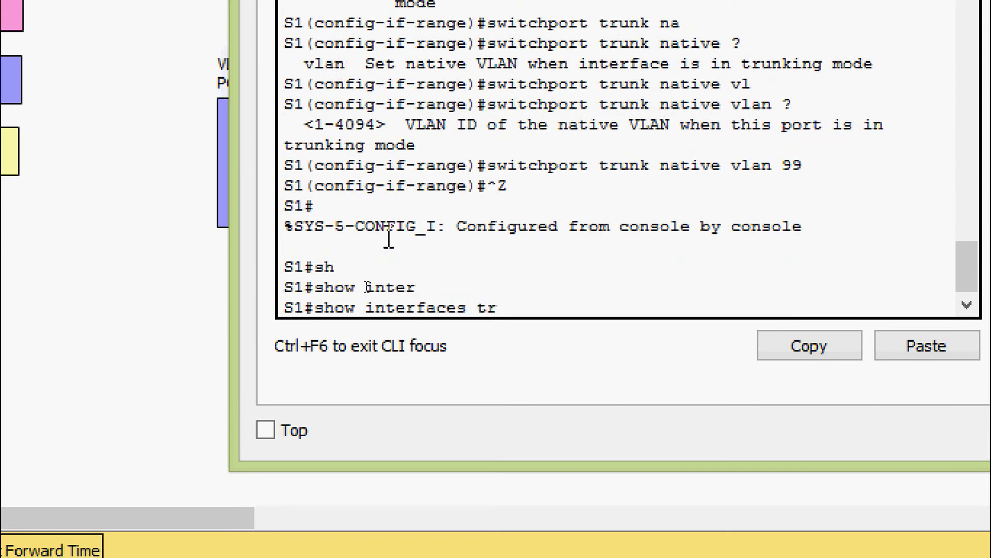
{"action": "type", "text": "tr"}
{"action": "key", "text": "Return"}
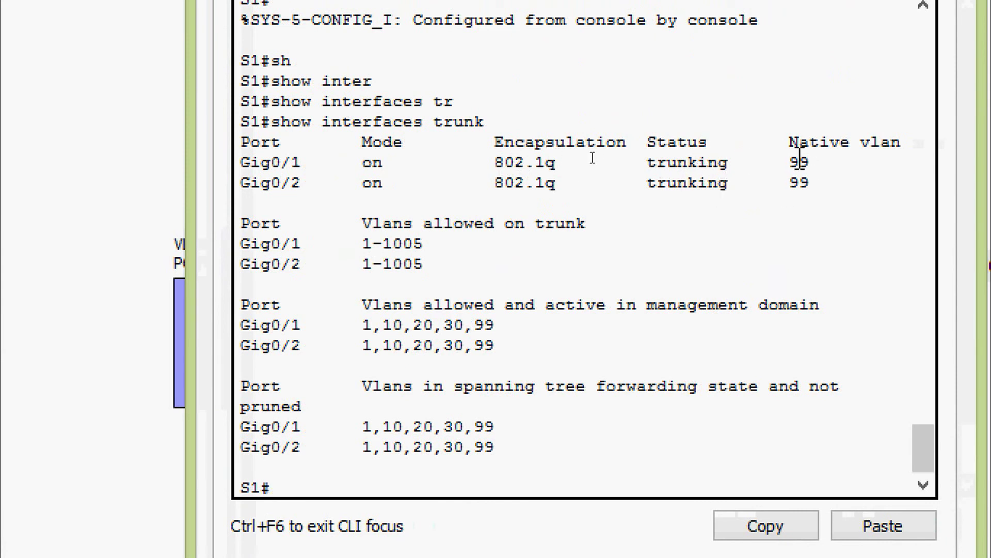
{"action": "double_click", "coordinate": [799, 182]}
{"action": "left_click_drag", "start_coordinate": [809, 183], "coordinate": [800, 183]}
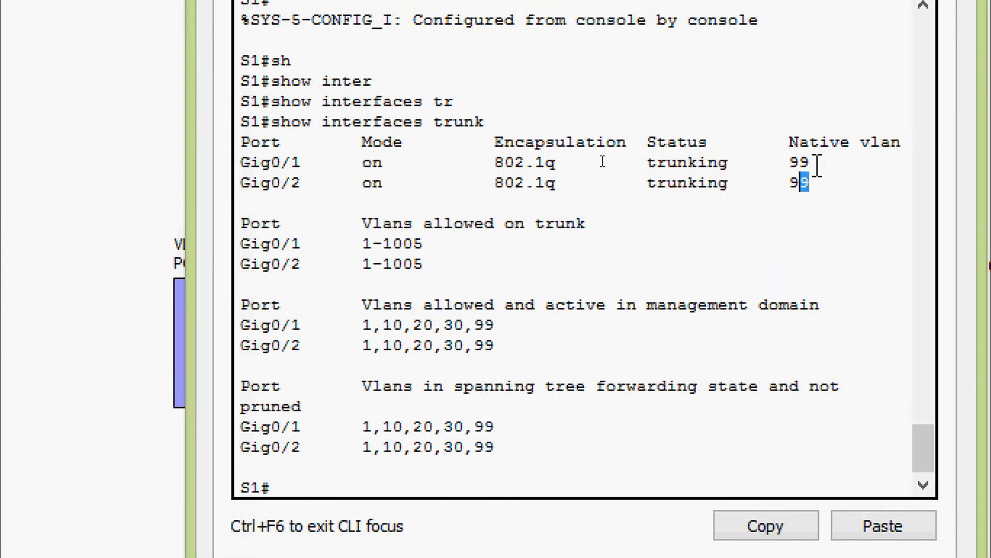
{"action": "double_click", "coordinate": [799, 162]}
{"action": "left_click_drag", "start_coordinate": [791, 142], "coordinate": [888, 138]}
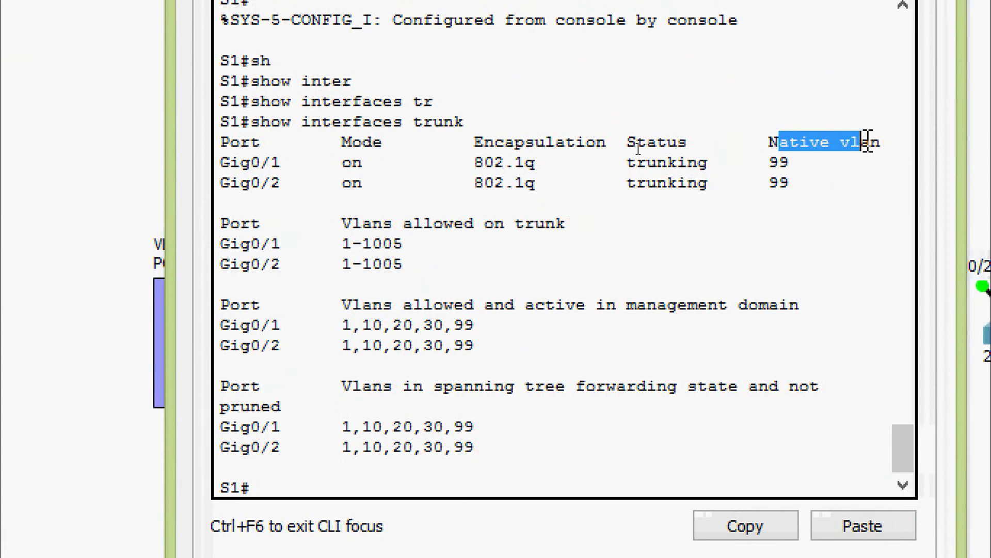
{"action": "left_click", "coordinate": [854, 183]}
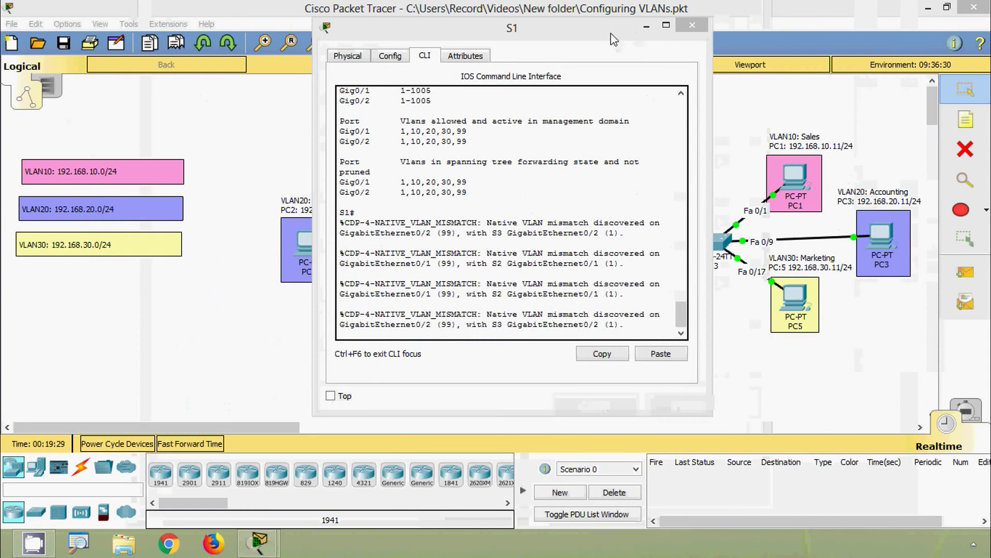
Move S1's window aside to view the topology, and open S2's command line to examine the native VLAN mismatch messages
{"action": "left_click_drag", "start_coordinate": [612, 34], "coordinate": [386, 29]}
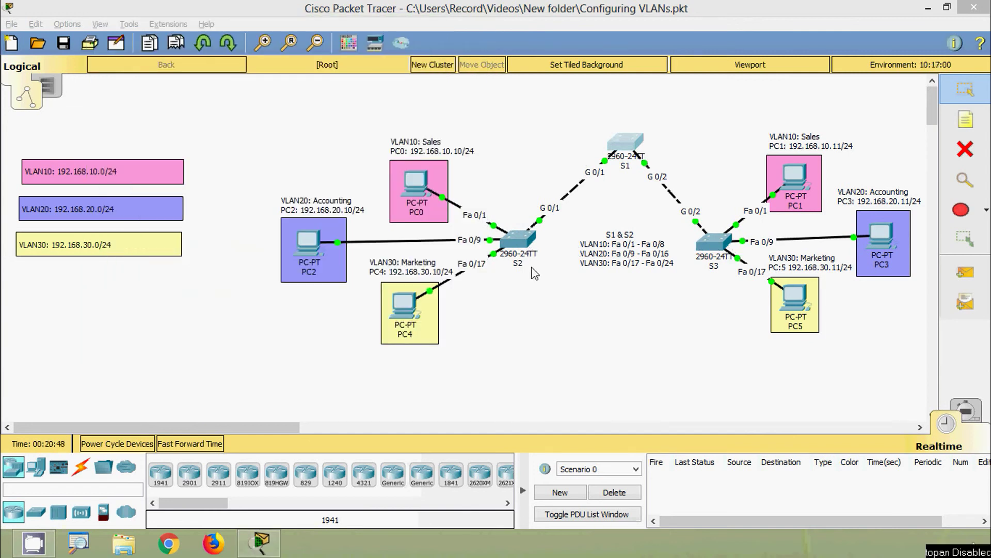
{"action": "left_click", "coordinate": [523, 238]}
{"action": "left_click_drag", "start_coordinate": [516, 66], "coordinate": [578, 43]}
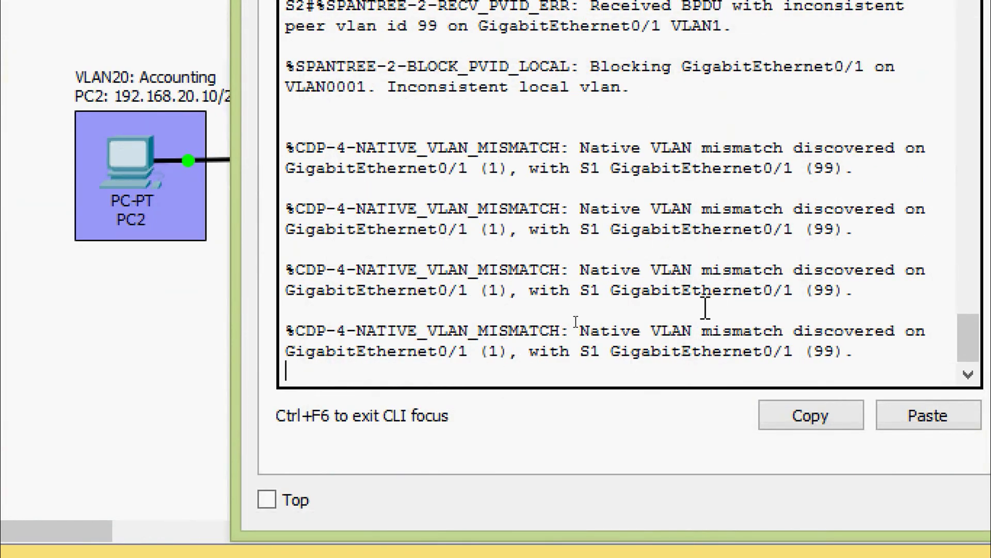
{"action": "double_click", "coordinate": [496, 356]}
{"action": "left_click_drag", "start_coordinate": [816, 351], "coordinate": [824, 351]}
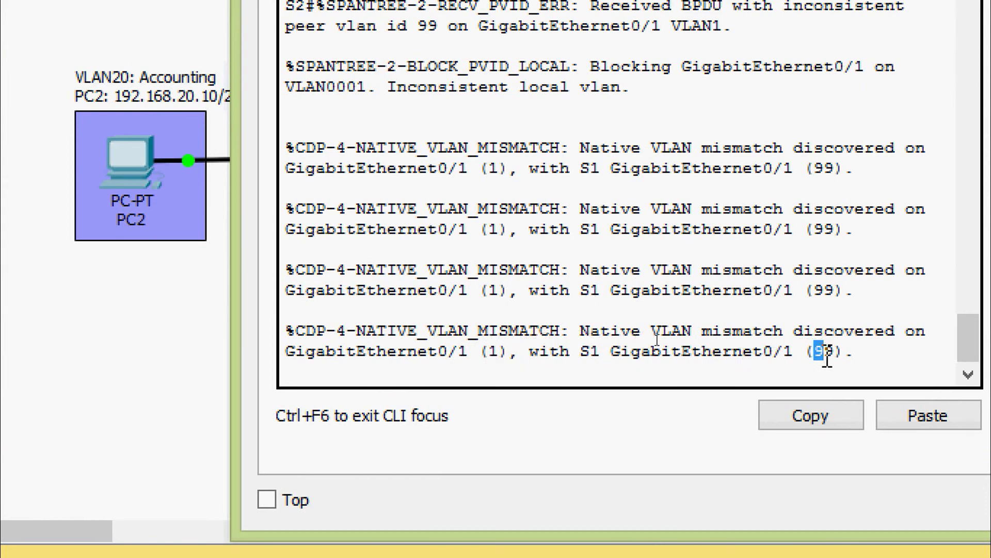
{"action": "left_click", "coordinate": [605, 369]}
{"action": "key", "text": "Return"}
{"action": "key", "text": "Return"}
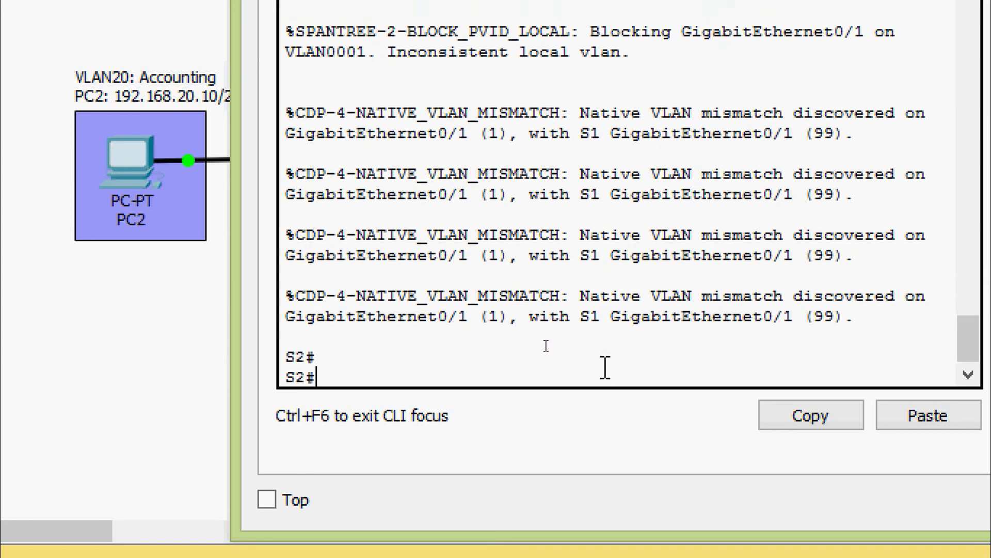
Display S2's trunk interfaces and check the native VLAN of Gig0/1
{"action": "type", "text": "sh"}
{"action": "key", "text": "Tab"}
{"action": "type", "text": "vl"}
{"action": "key", "text": "Tab"}
{"action": "key", "text": "BackSpace"}
{"action": "key", "text": "BackSpace"}
{"action": "key", "text": "BackSpace"}
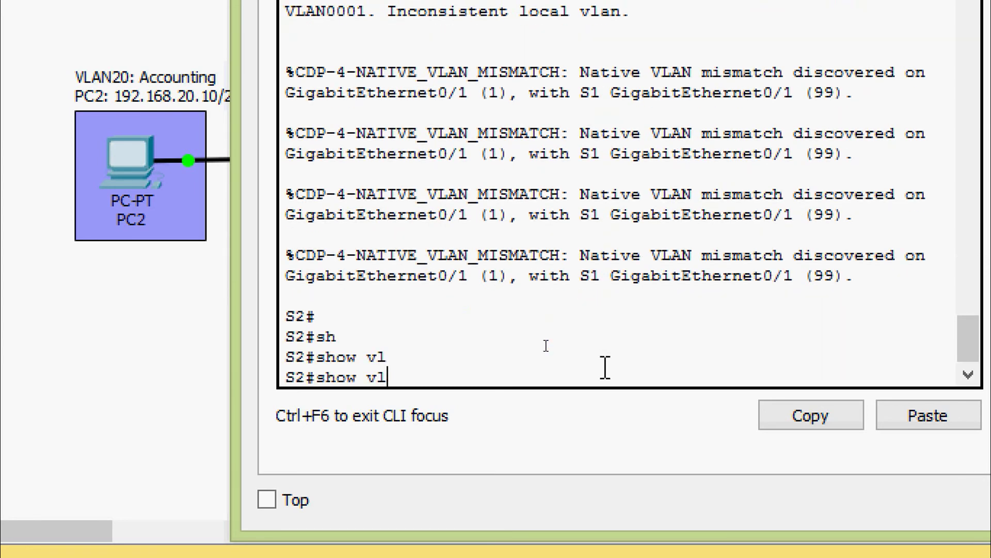
{"action": "type", "text": "inter"}
{"action": "key", "text": "Tab"}
{"action": "type", "text": "t"}
{"action": "key", "text": "Tab"}
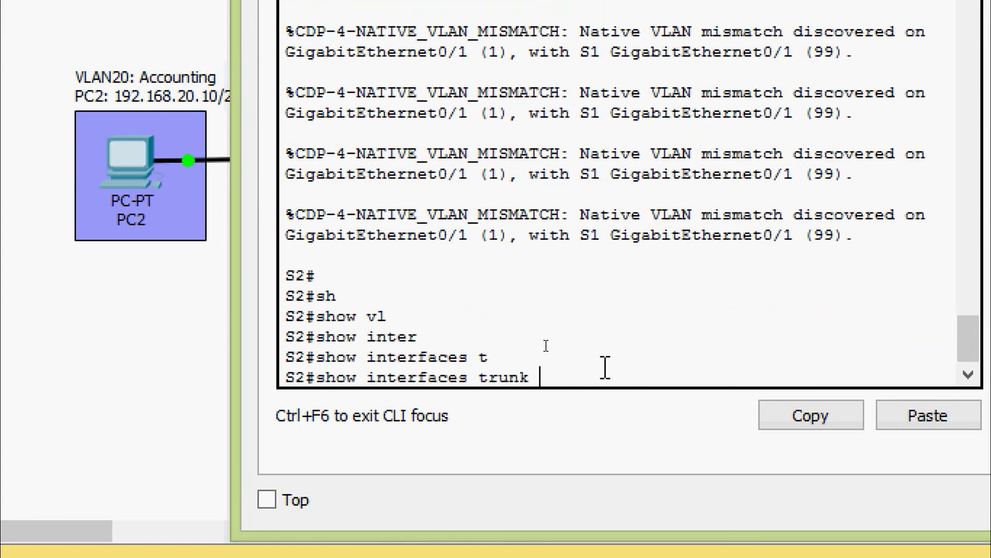
{"action": "key", "text": "Return"}
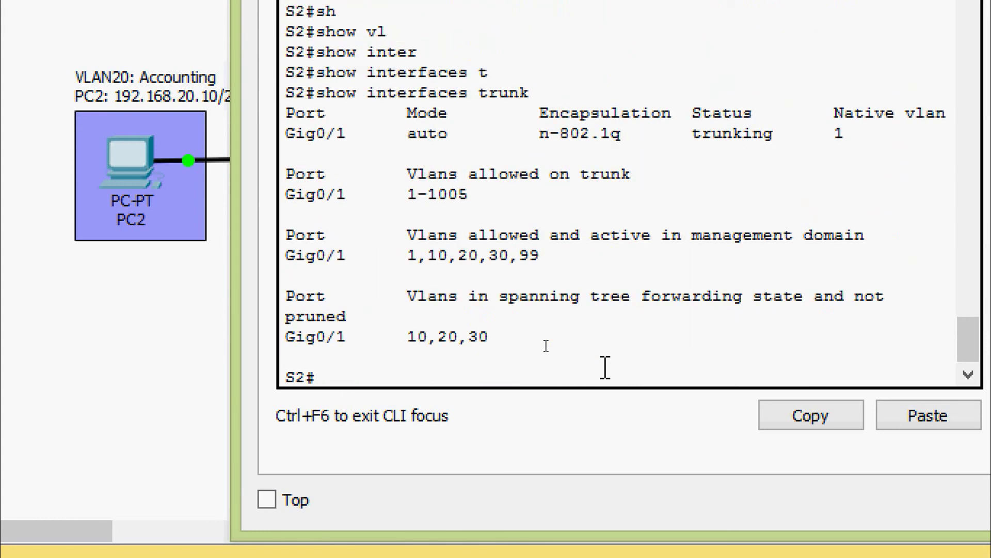
{"action": "double_click", "coordinate": [839, 134]}
Enter global configuration mode on S2
{"action": "left_click", "coordinate": [432, 356]}
{"action": "type", "text": "conf"}
{"action": "key", "text": "Tab"}
{"action": "type", "text": "t"}
{"action": "key", "text": "Tab"}
{"action": "key", "text": "Return"}
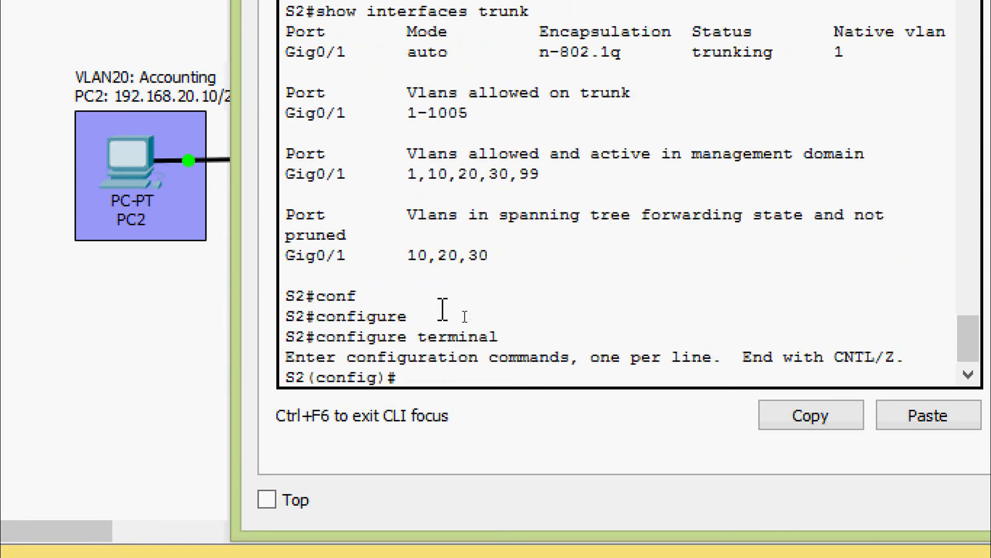
Enter interface configuration for GigabitEthernet 0/1 on S2
{"action": "type", "text": "inter"}
{"action": "key", "text": "Tab"}
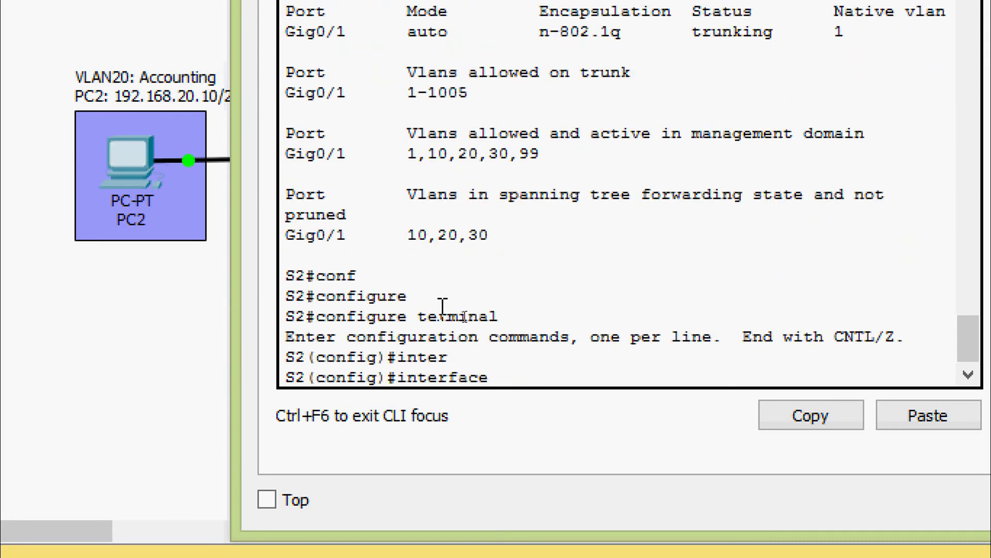
{"action": "type", "text": "g"}
{"action": "key", "text": "Tab"}
{"action": "type", "text": "0/1"}
{"action": "key", "text": "Return"}
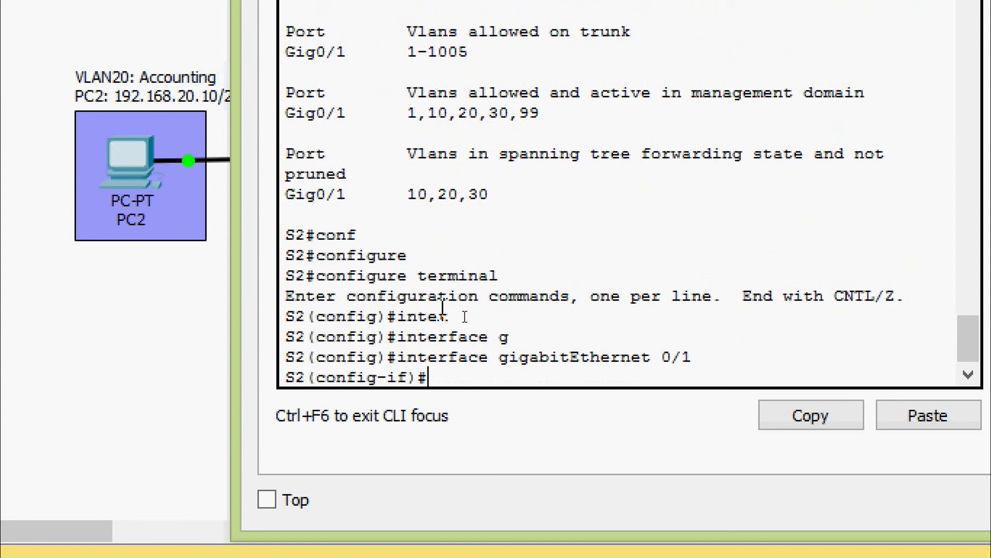
Set the trunk native VLAN to 99 on S2's GigabitEthernet 0/1 and leave configuration mode
{"action": "type", "text": "swi"}
{"action": "key", "text": "Tab"}
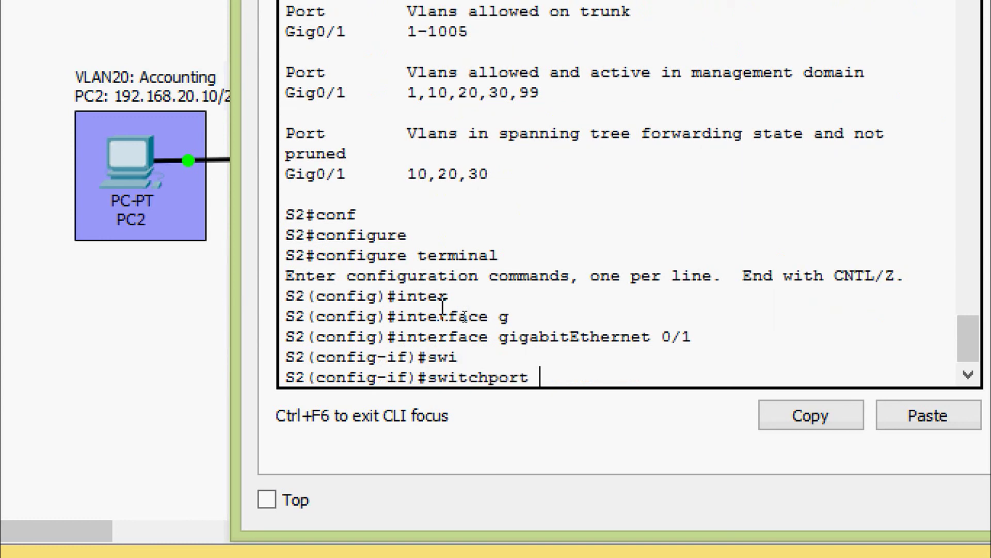
{"action": "type", "text": "tr"}
{"action": "key", "text": "Tab"}
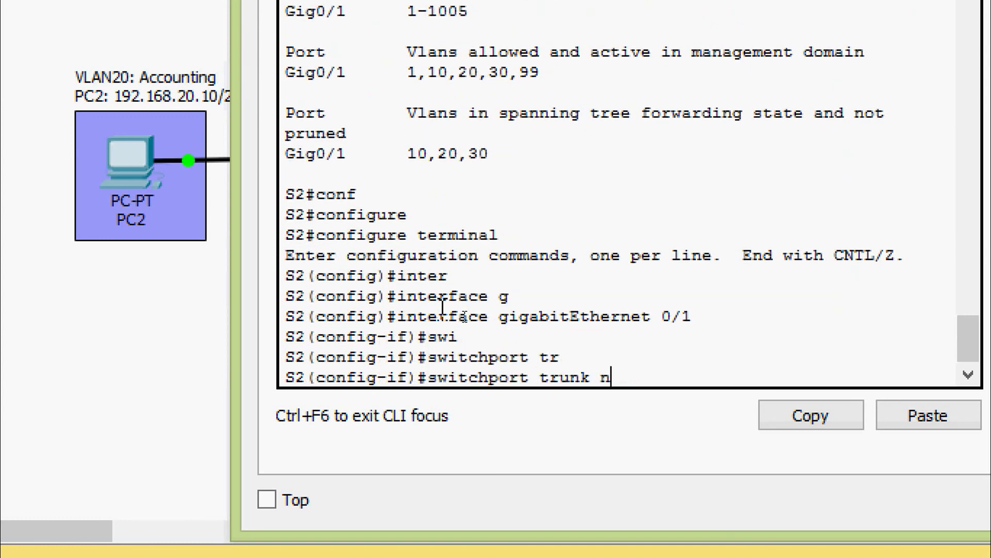
{"action": "type", "text": "nA"}
{"action": "key", "text": "Tab"}
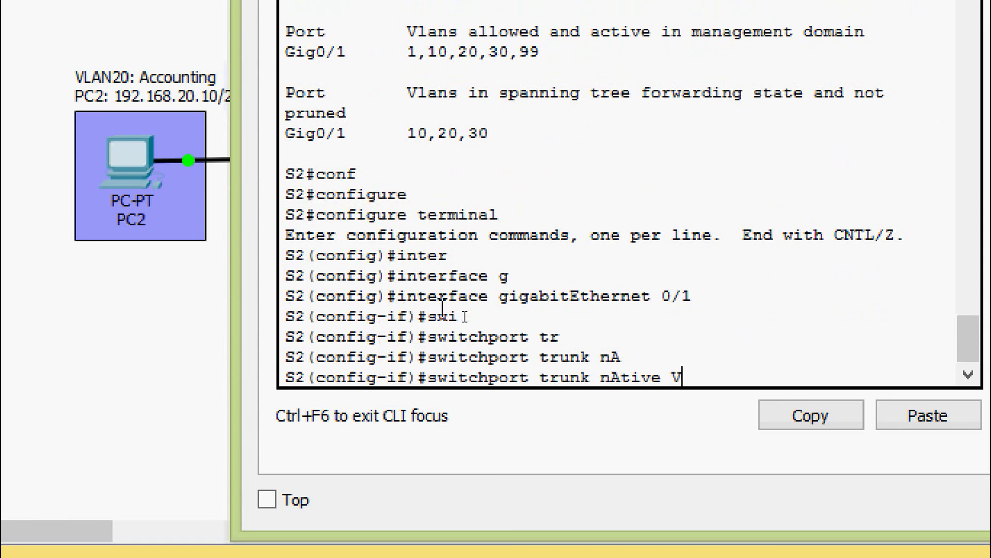
{"action": "type", "text": "V"}
{"action": "key", "text": "Tab"}
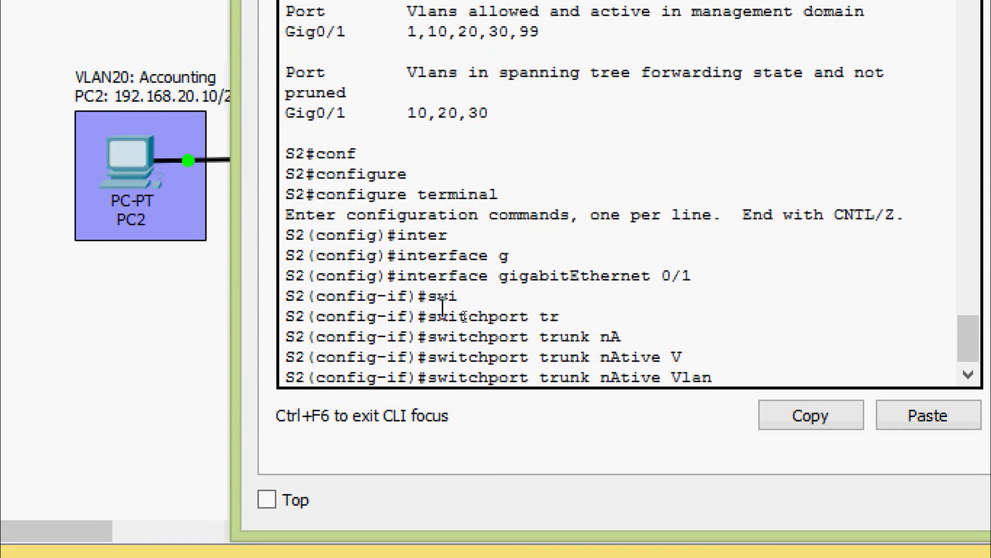
{"action": "type", "text": "99"}
{"action": "key", "text": "Return"}
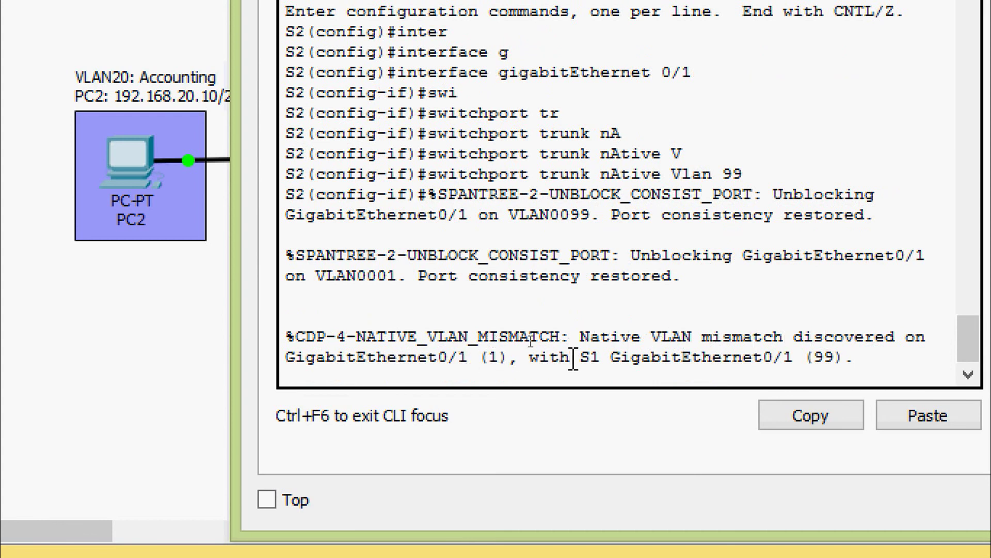
{"action": "key", "text": "Return"}
{"action": "key", "text": "Return"}
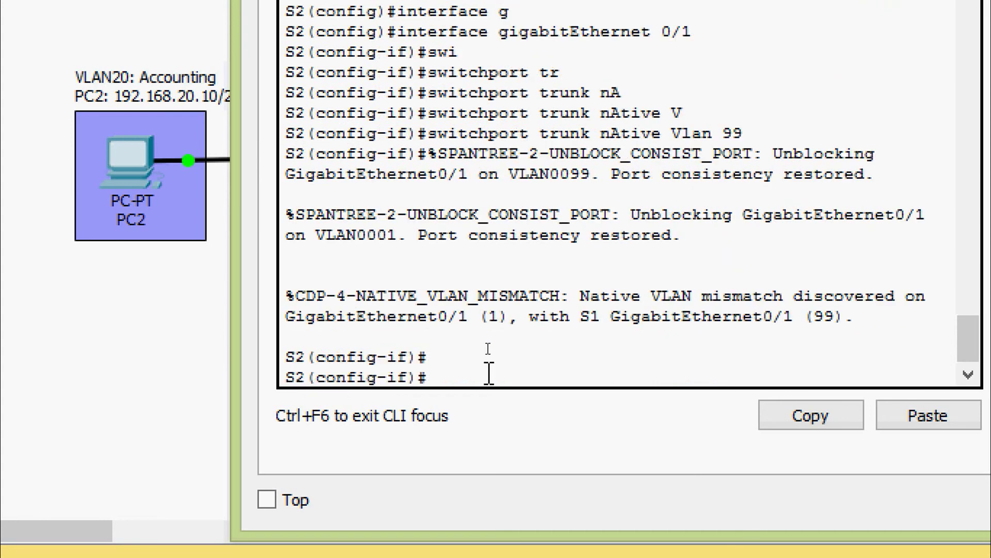
{"action": "key", "text": "ctrl+z"}
{"action": "key", "text": "Return"}
Display S2's trunk interfaces again to verify the native VLAN set on Gig0/1
{"action": "type", "text": "sh"}
{"action": "key", "text": "Tab"}
{"action": "type", "text": "inte"}
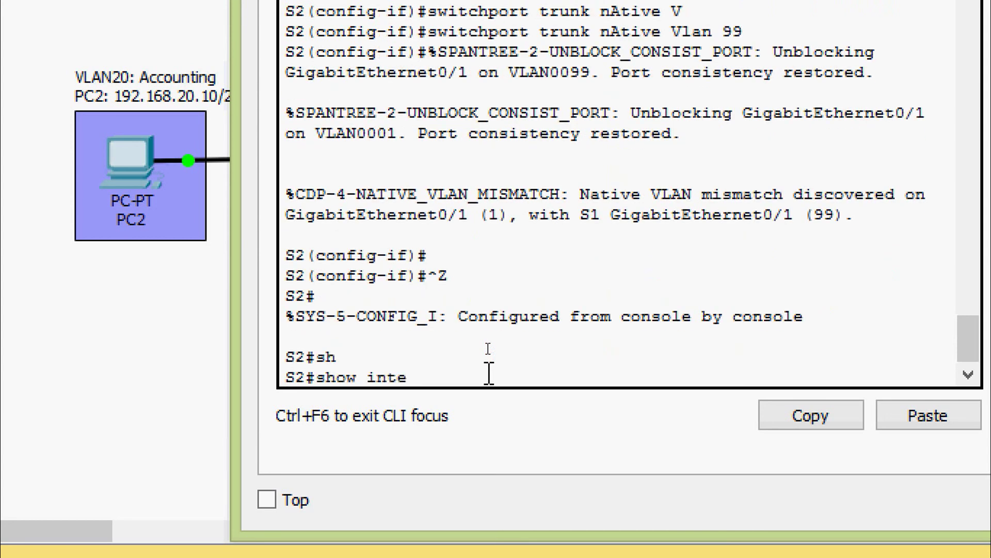
{"action": "type", "text": "r"}
{"action": "key", "text": "Tab"}
{"action": "type", "text": "t"}
{"action": "key", "text": "Tab"}
{"action": "key", "text": "Return"}
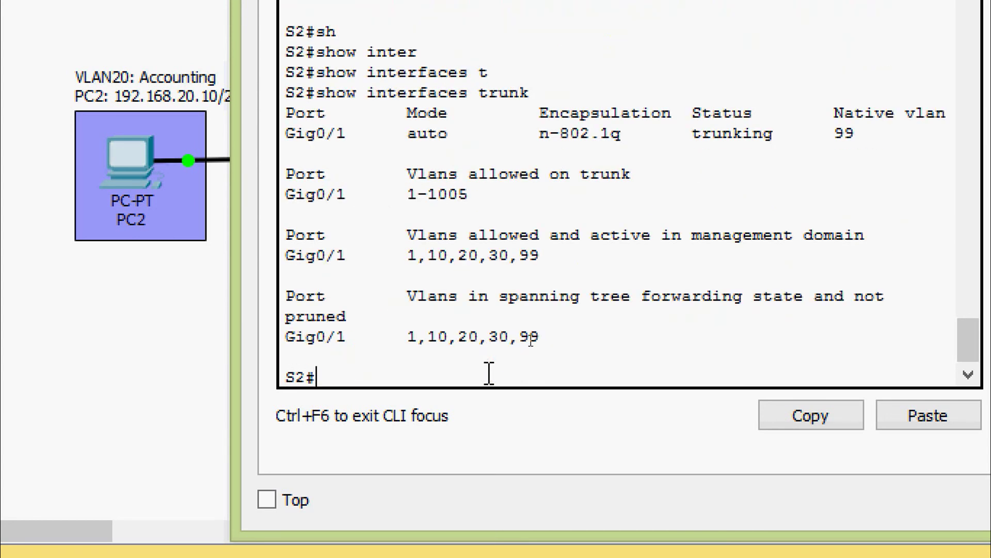
{"action": "left_click_drag", "start_coordinate": [880, 133], "coordinate": [837, 138]}
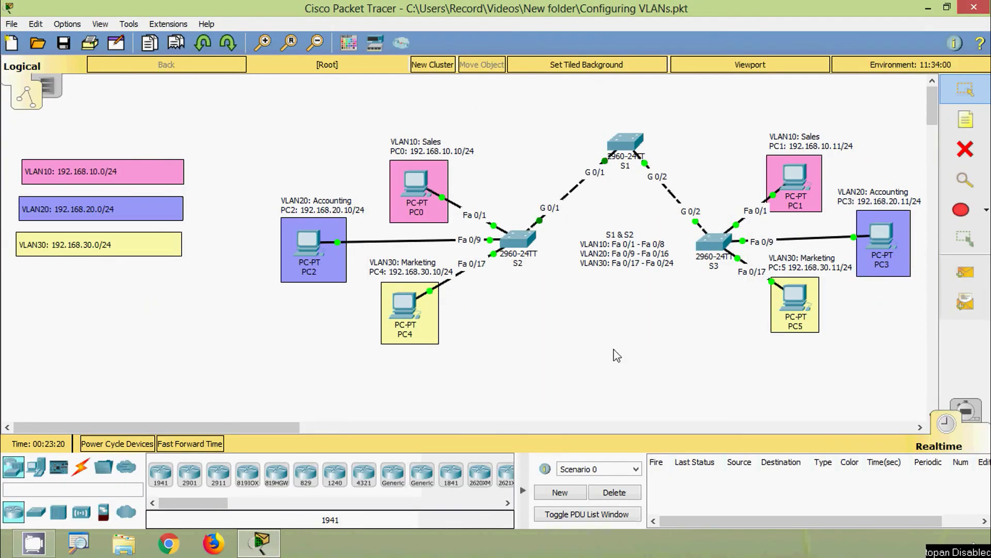
Open S3's command line and enter global configuration mode
{"action": "left_click", "coordinate": [712, 242]}
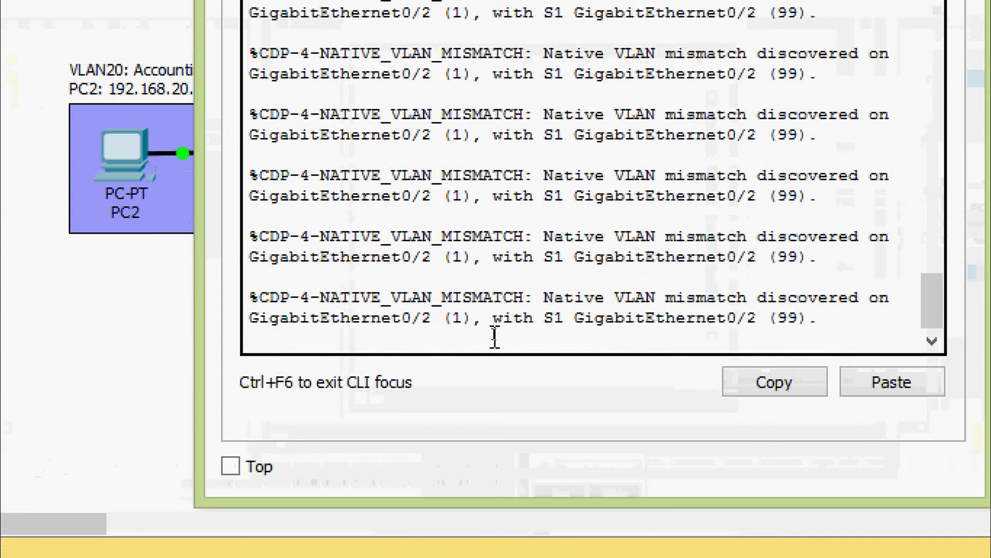
{"action": "key", "text": "Return"}
{"action": "type", "text": "conf"}
{"action": "key", "text": "Tab"}
{"action": "type", "text": "t"}
{"action": "key", "text": "Tab"}
{"action": "key", "text": "Return"}
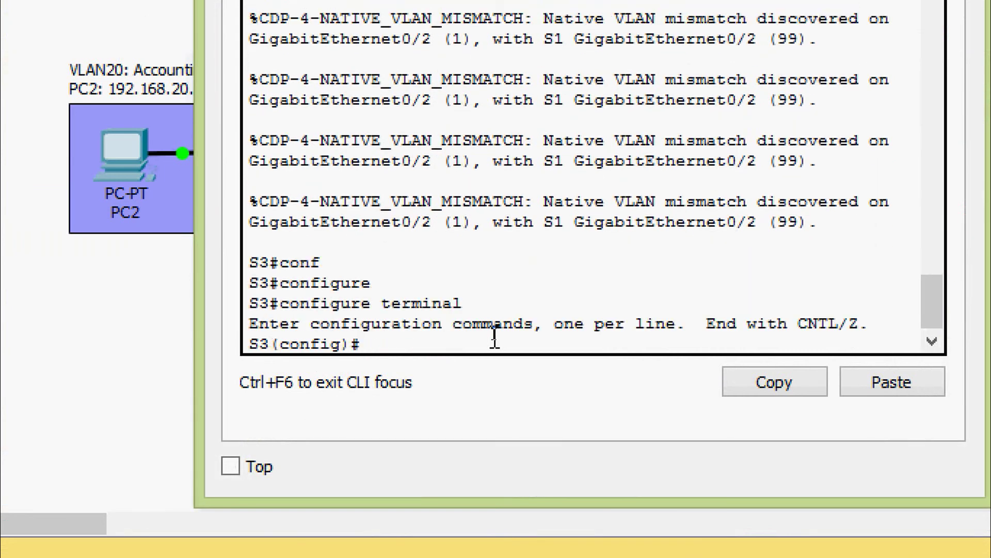
Enter interface configuration for GigabitEthernet 0/2 on S3
{"action": "type", "text": "inter"}
{"action": "key", "text": "Tab"}
{"action": "type", "text": "g"}
{"action": "key", "text": "Tab"}
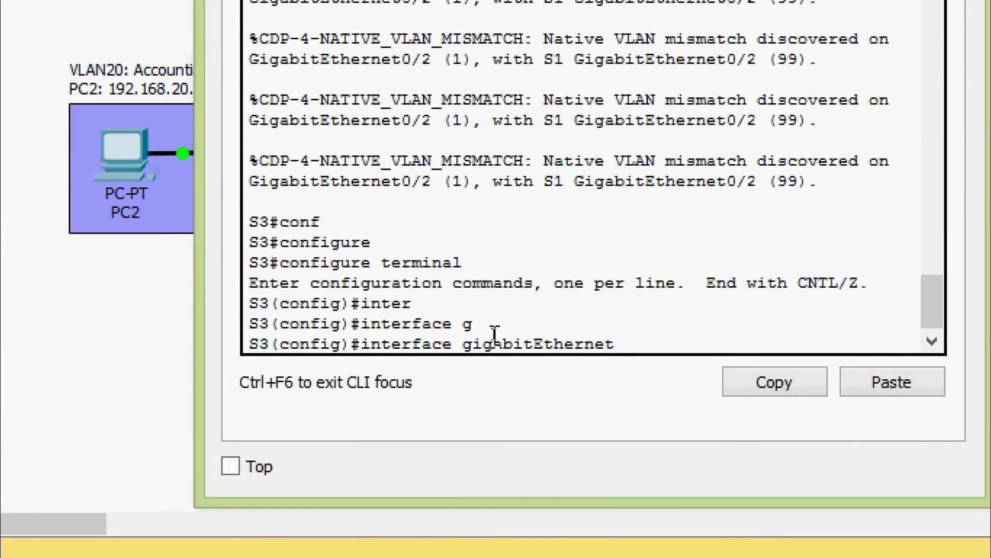
{"action": "type", "text": "0/2"}
{"action": "key", "text": "Return"}
Set the trunk native VLAN to 99 on S3's GigabitEthernet 0/2 and leave configuration mode
{"action": "type", "text": "s"}
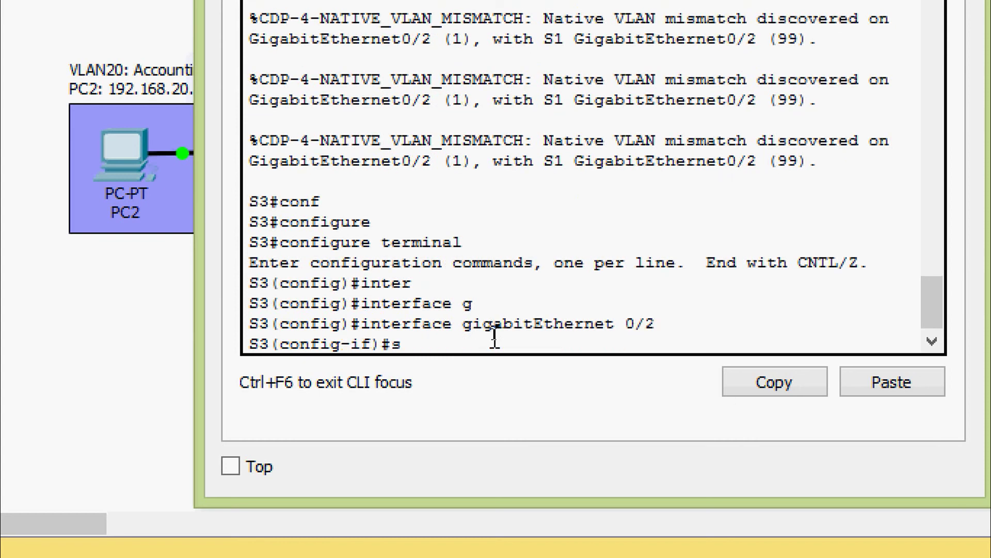
{"action": "type", "text": "wi"}
{"action": "key", "text": "Tab"}
{"action": "type", "text": "tr"}
{"action": "key", "text": "Tab"}
{"action": "type", "text": "na"}
{"action": "key", "text": "Tab"}
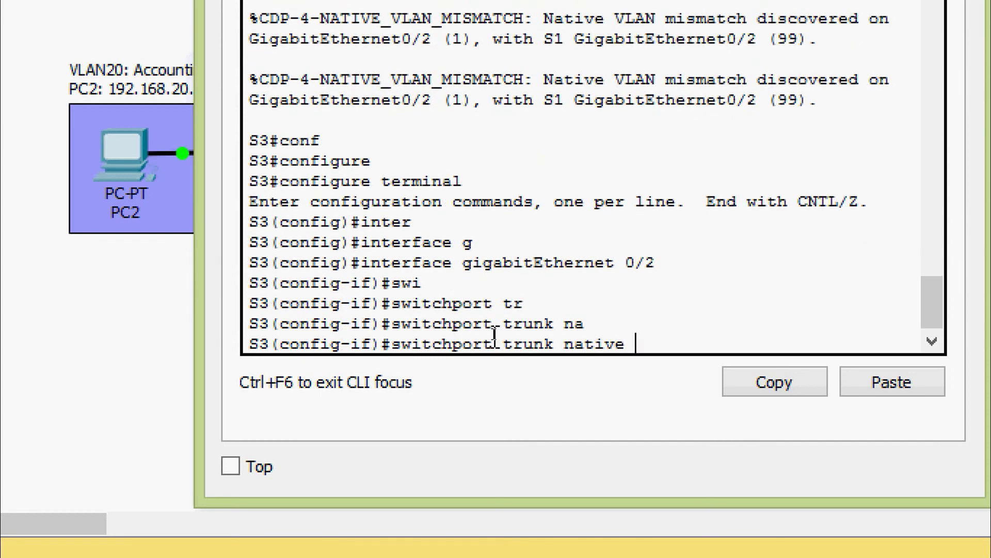
{"action": "type", "text": "vl"}
{"action": "key", "text": "Tab"}
{"action": "type", "text": "99"}
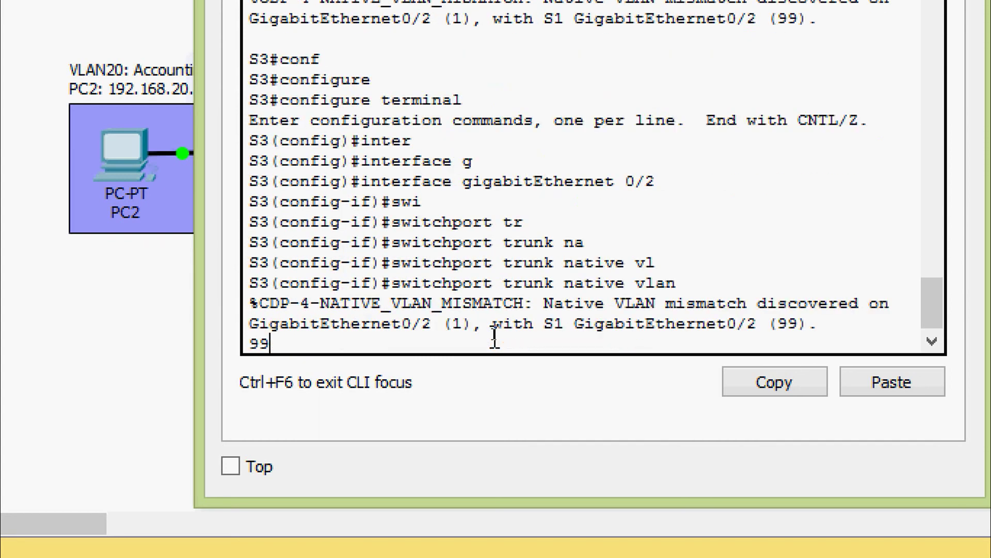
{"action": "key", "text": "Return"}
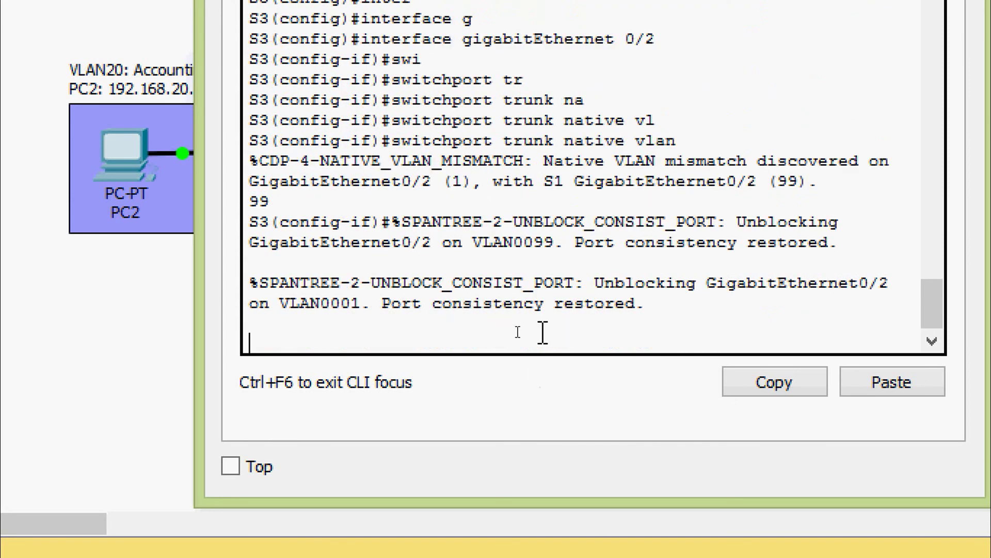
{"action": "key", "text": "Return"}
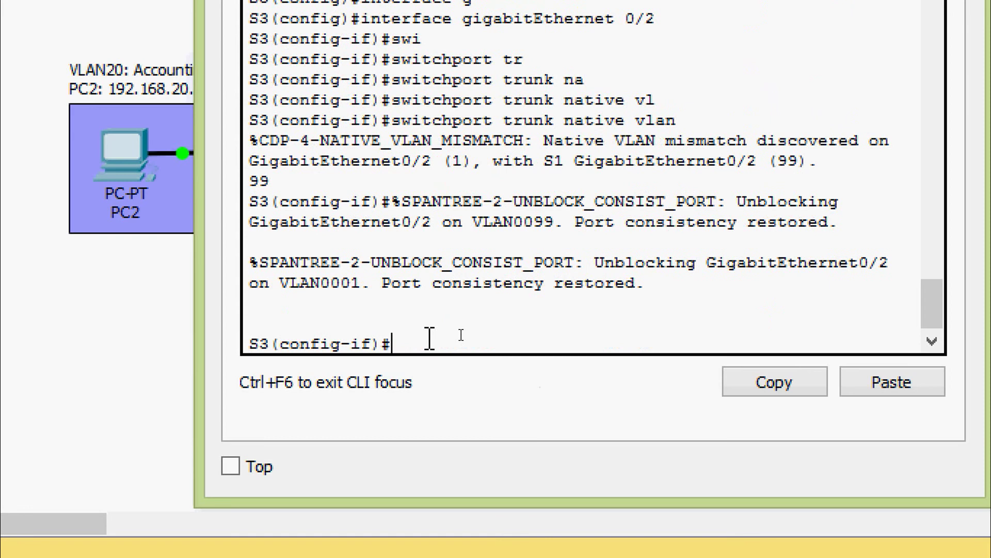
{"action": "key", "text": "ctrl+z"}
Display S3's trunk interfaces to verify the native VLAN on Gig0/2
{"action": "type", "text": "sh"}
{"action": "key", "text": "Tab"}
{"action": "type", "text": "int"}
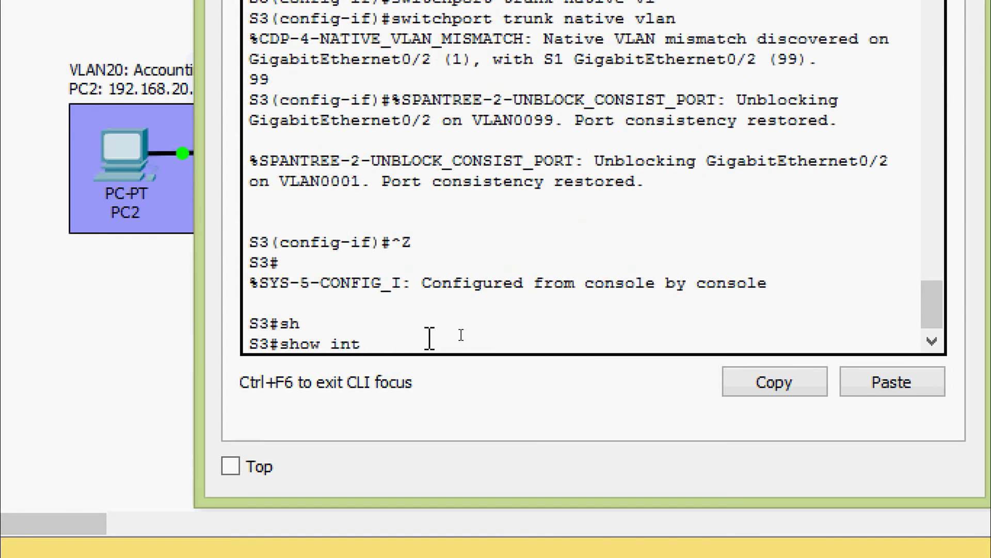
{"action": "type", "text": "er"}
{"action": "key", "text": "Tab"}
{"action": "type", "text": "t"}
{"action": "key", "text": "Tab"}
{"action": "key", "text": "Return"}
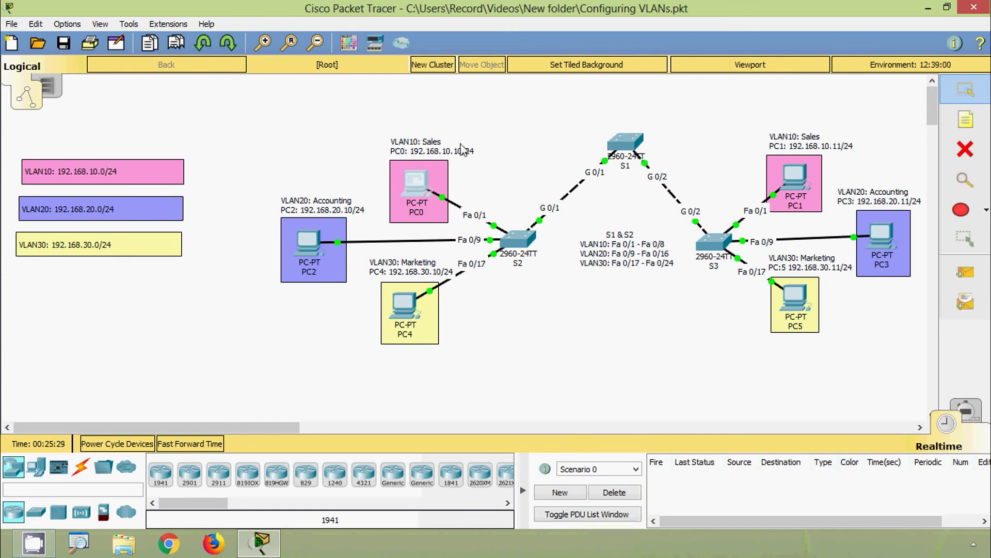
Ping PC1 at 192.168.10.11 from PC0's command prompt to test VLAN 10, and close PC0's window
{"action": "left_click", "coordinate": [418, 186]}
{"action": "left_click", "coordinate": [304, 95]}
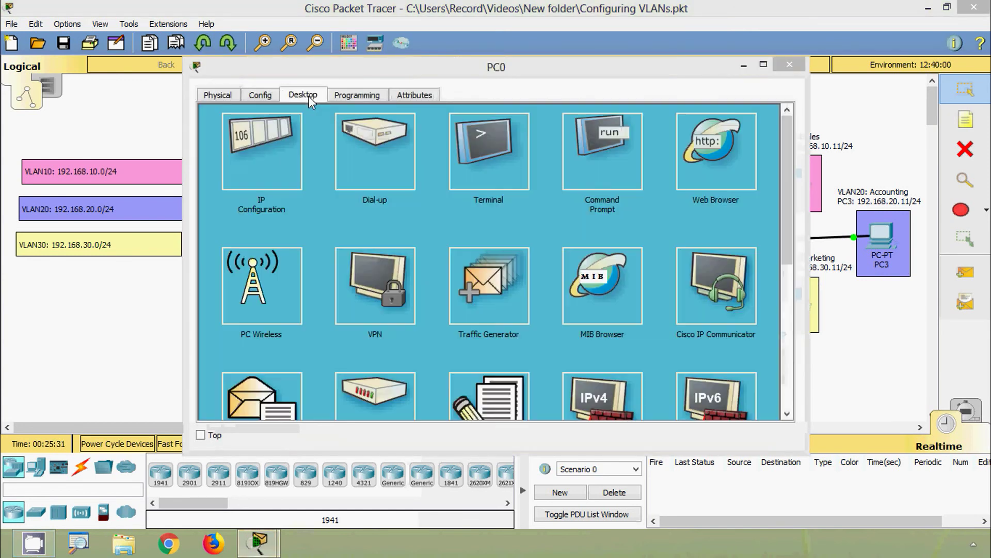
{"action": "left_click", "coordinate": [597, 178]}
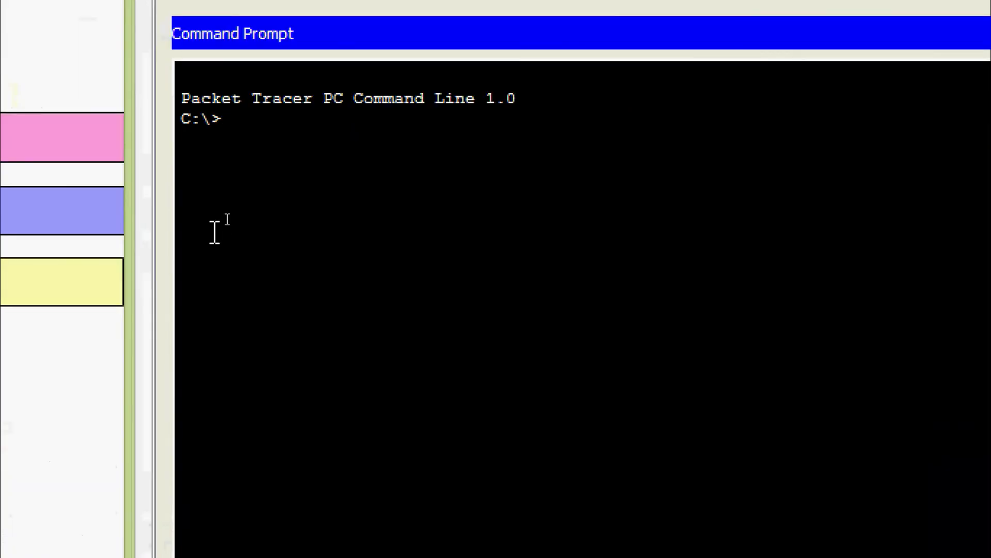
{"action": "type", "text": "ping 192.168"}
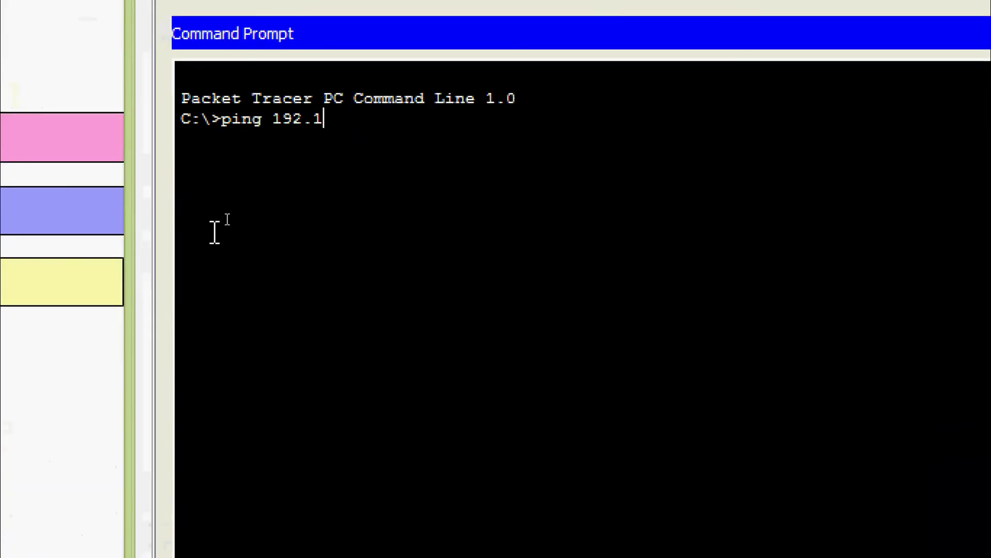
{"action": "type", "text": ".10.11"}
{"action": "key", "text": "Return"}
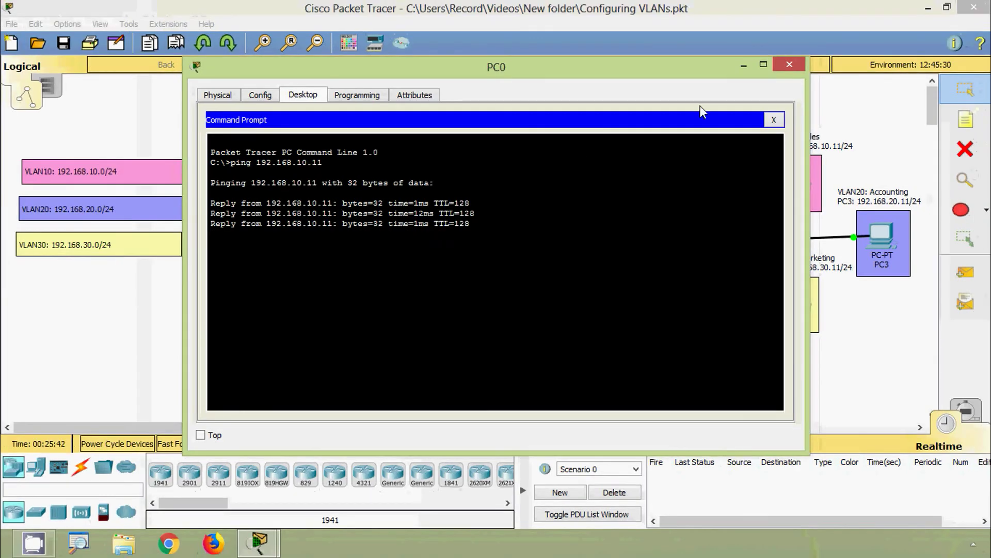
{"action": "left_click", "coordinate": [789, 64]}
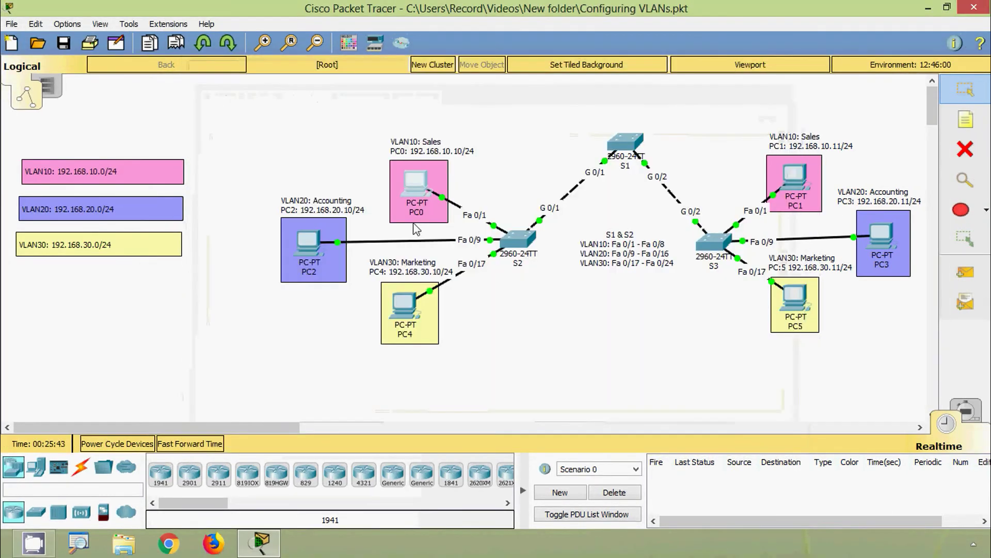
Ping PC3 at 192.168.20.11 from PC2's command prompt to test VLAN 20, and close PC2's window
{"action": "left_click", "coordinate": [308, 243]}
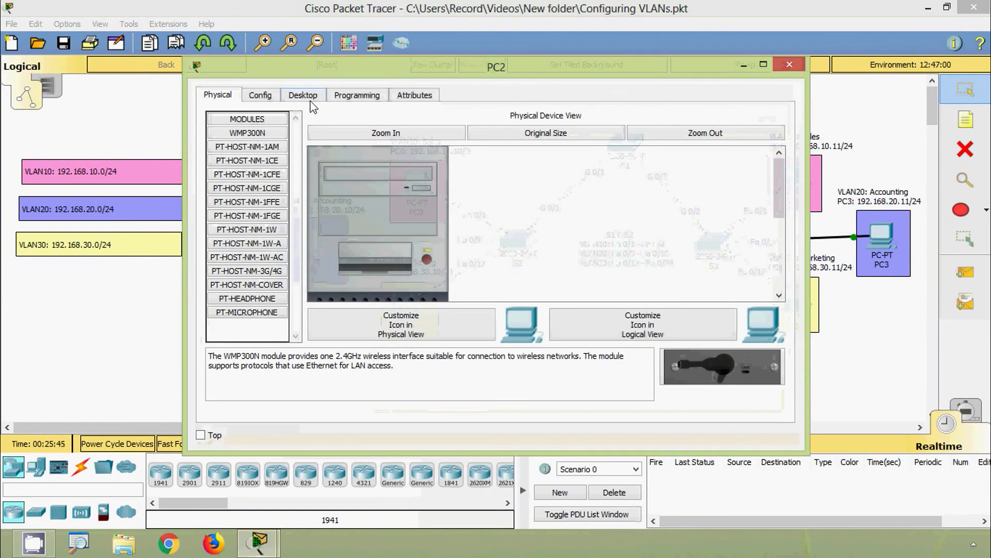
{"action": "left_click", "coordinate": [304, 95]}
{"action": "left_click", "coordinate": [602, 151]}
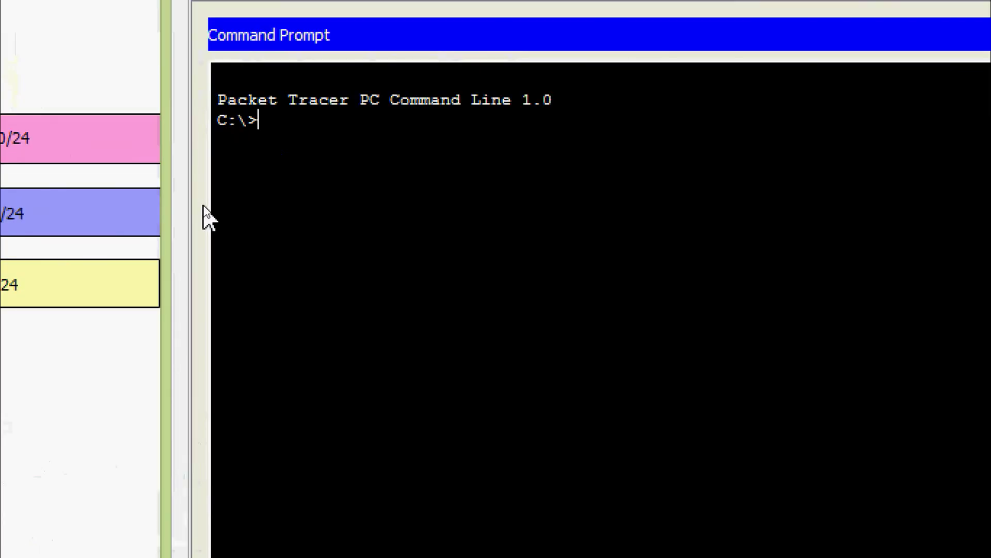
{"action": "type", "text": "ping 19"}
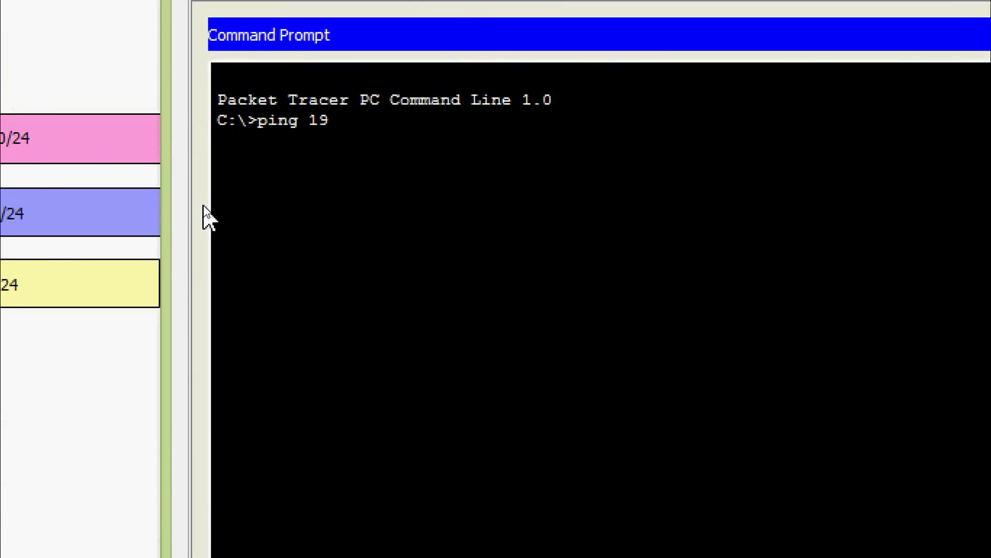
{"action": "type", "text": "2.168.20.11"}
{"action": "key", "text": "Return"}
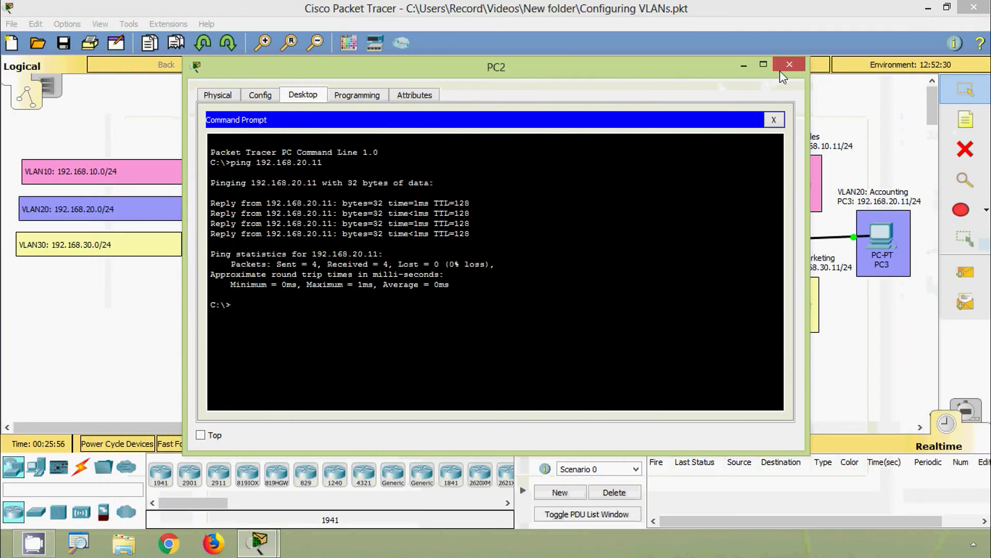
{"action": "key", "text": "alt+F4"}
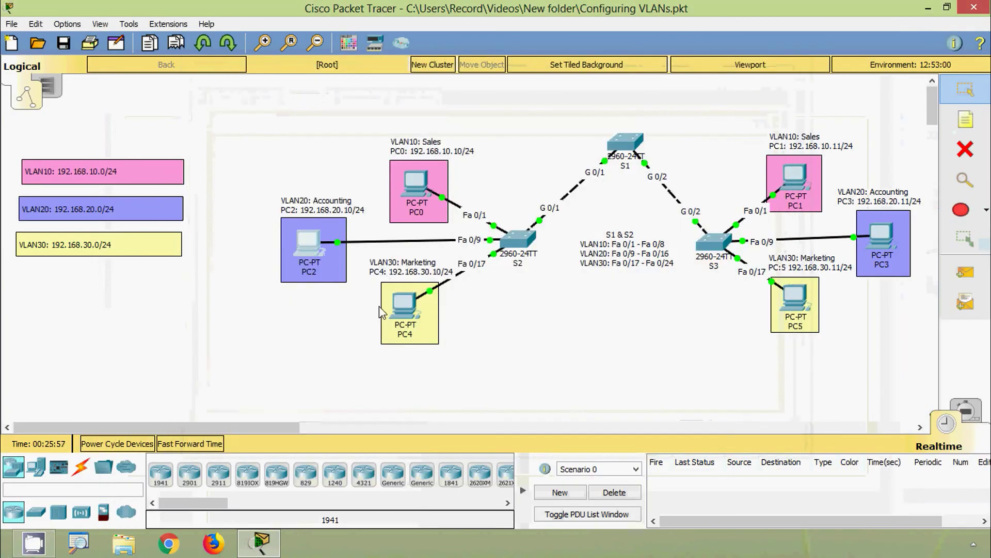
Ping PC5 at 192.168.30.11 from PC4's command prompt to test VLAN 30, and close PC4's window
{"action": "left_click", "coordinate": [404, 306]}
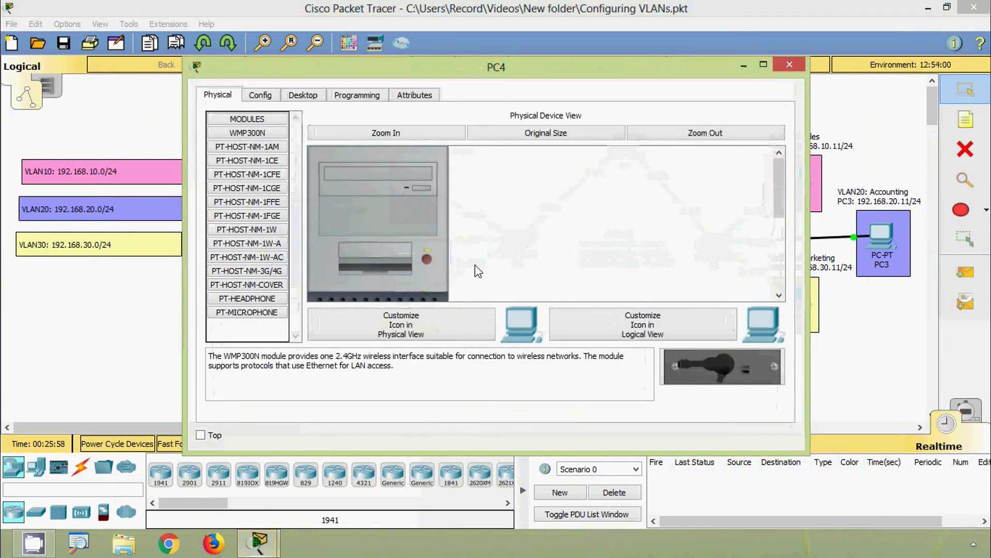
{"action": "left_click", "coordinate": [305, 99]}
{"action": "left_click", "coordinate": [557, 172]}
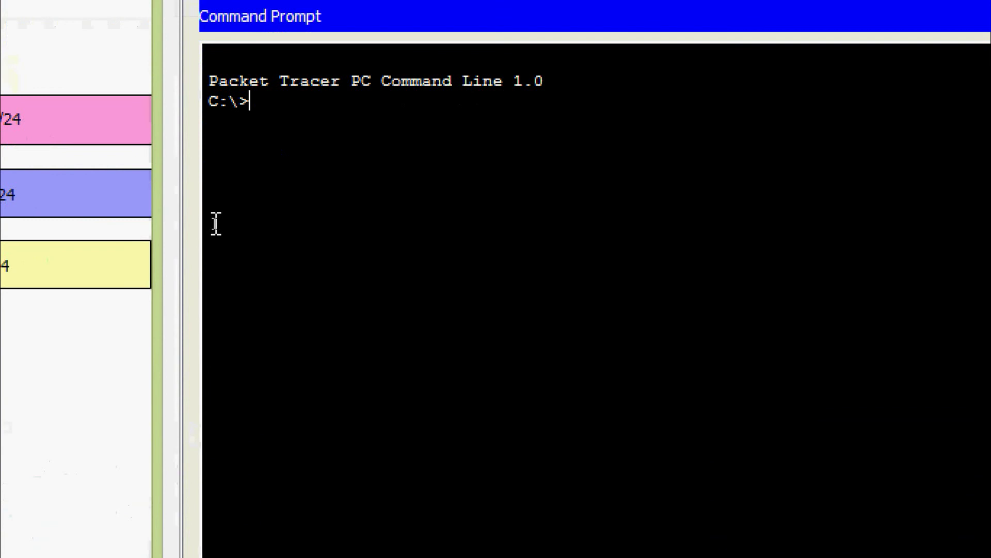
{"action": "type", "text": "ping 192.1"}
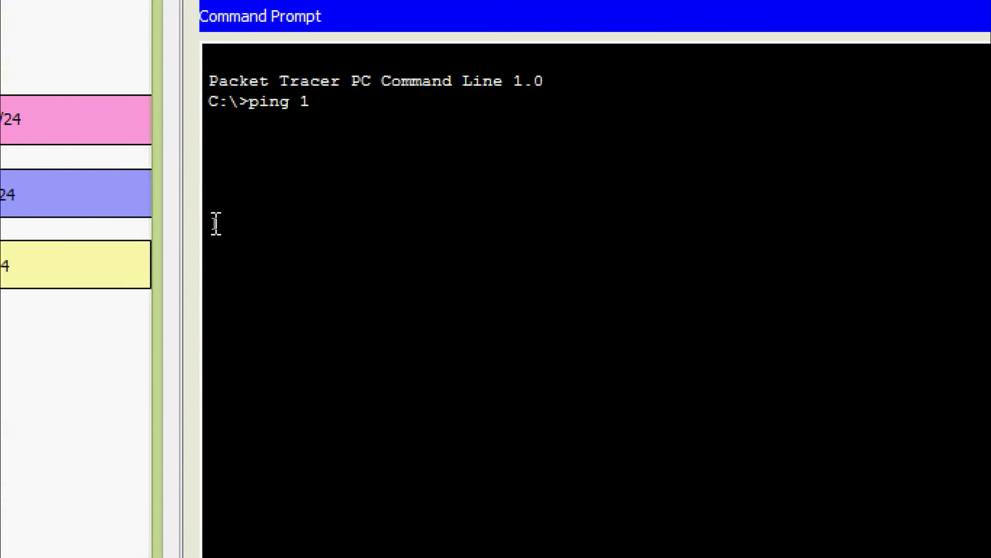
{"action": "type", "text": "68.30.11"}
{"action": "key", "text": "Return"}
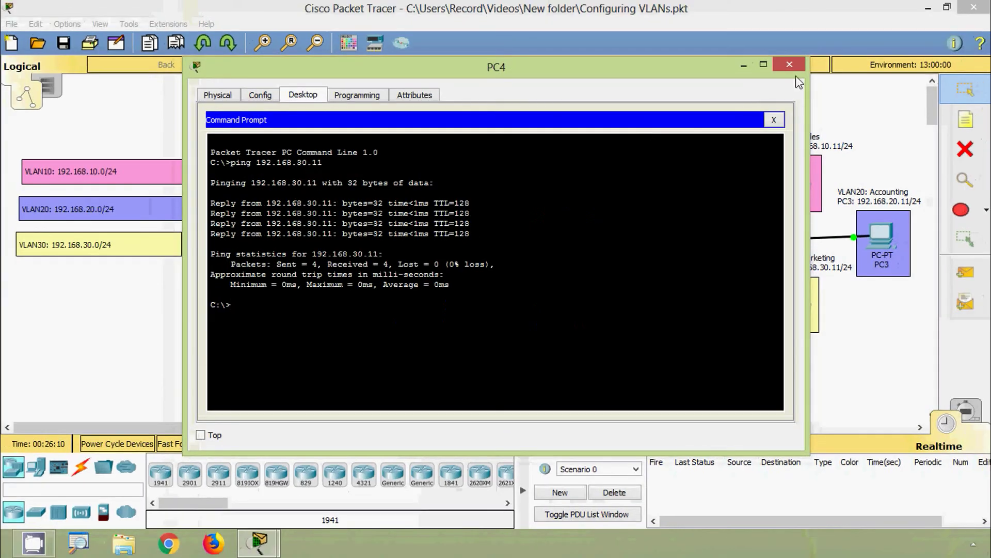
{"action": "left_click", "coordinate": [796, 61]}
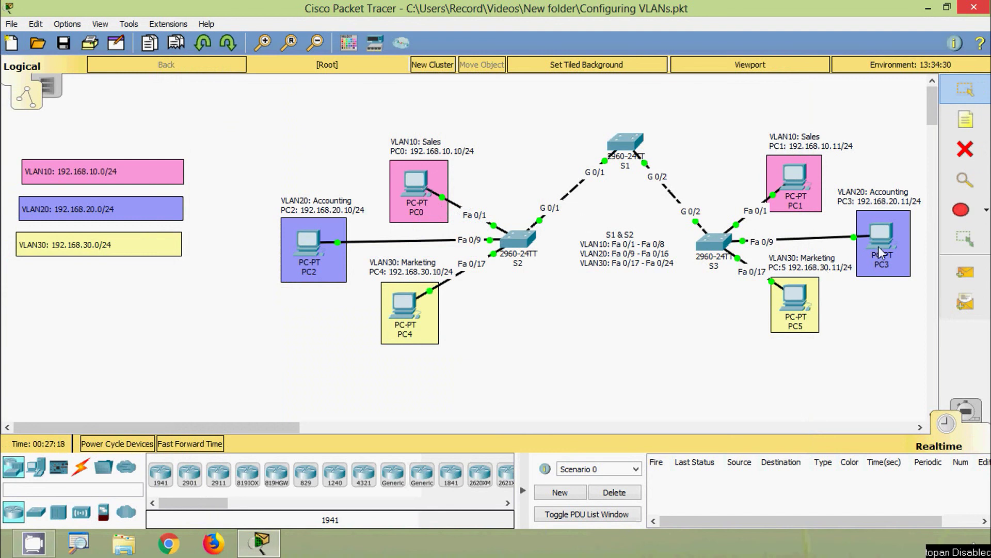
Ping PC3 at 192.168.20.11 from PC0's command prompt to test connectivity between VLAN 10 and VLAN 20
{"action": "left_click", "coordinate": [417, 181]}
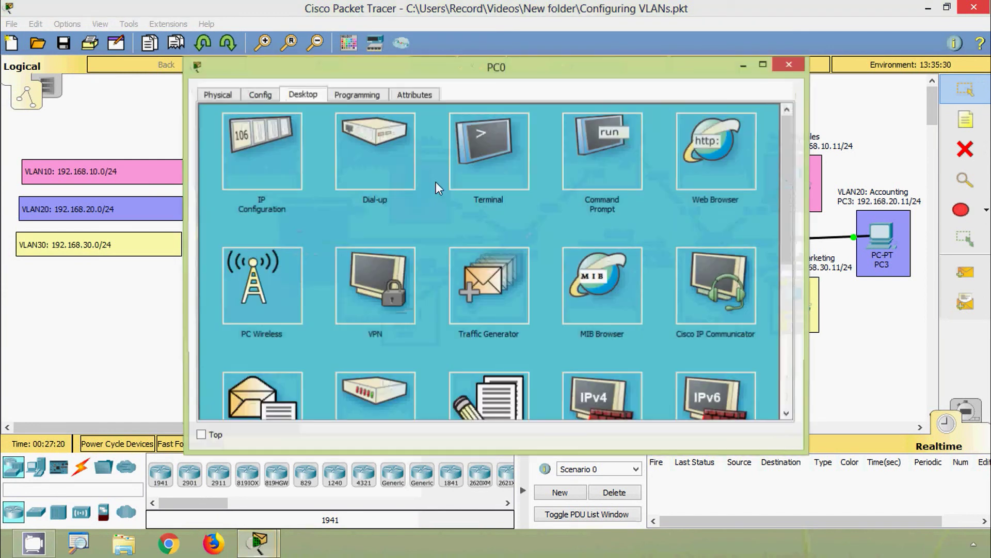
{"action": "left_click", "coordinate": [569, 158]}
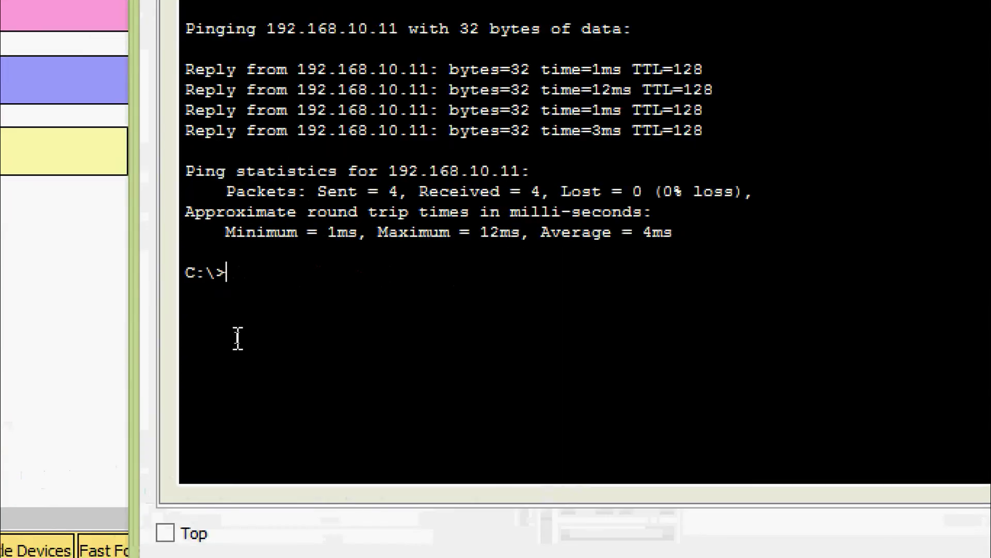
{"action": "type", "text": "ping 192.168."}
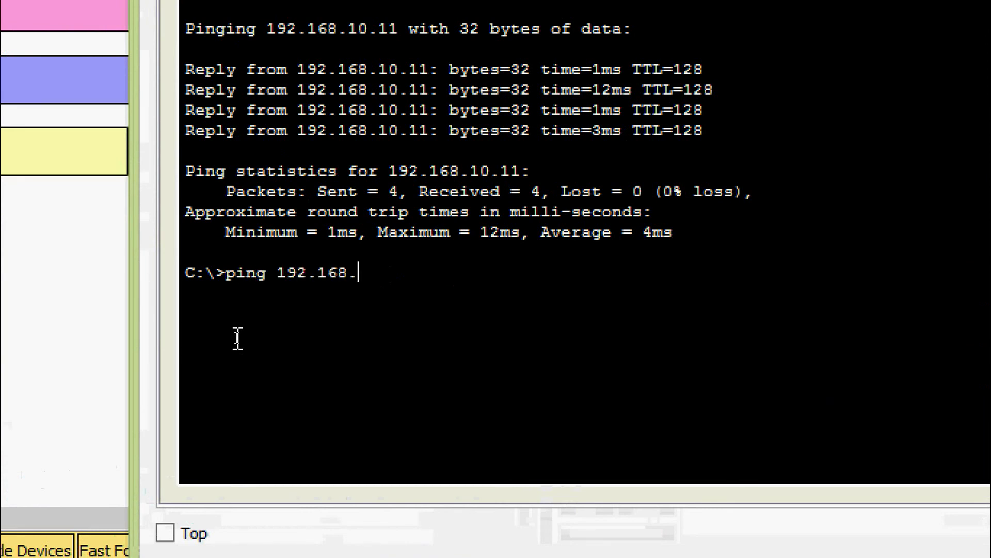
{"action": "type", "text": "20.11"}
{"action": "key", "text": "Return"}
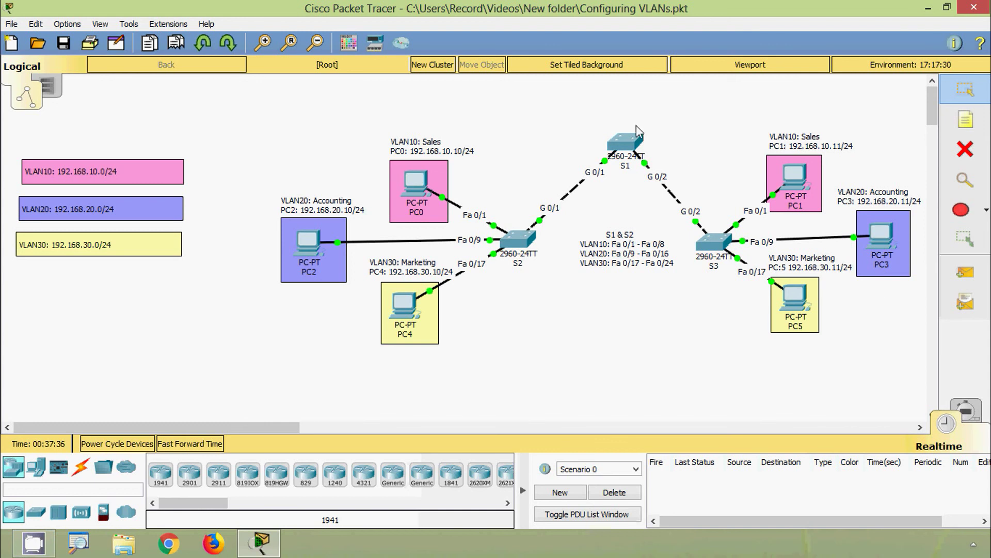
Open S1's command line and enter privileged EXEC mode
{"action": "left_click", "coordinate": [625, 144]}
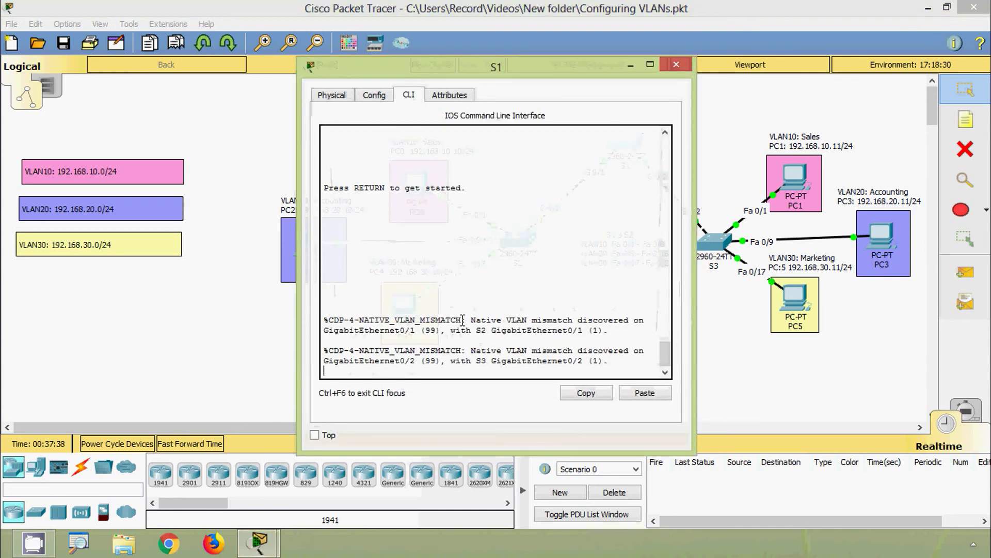
{"action": "key", "text": "Return"}
{"action": "key", "text": "Return"}
{"action": "key", "text": "Return"}
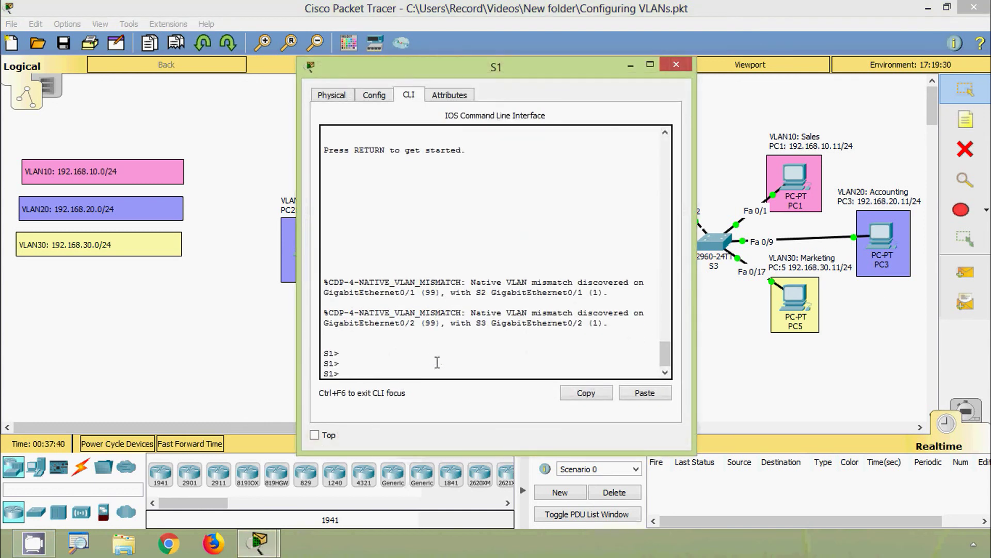
{"action": "type", "text": "ena"}
{"action": "key", "text": "Tab"}
{"action": "key", "text": "Return"}
Display S1's trunk interfaces and examine the VLANs allowed and active on Gig0/1 and Gig0/2
{"action": "type", "text": "sh"}
{"action": "key", "text": "Tab"}
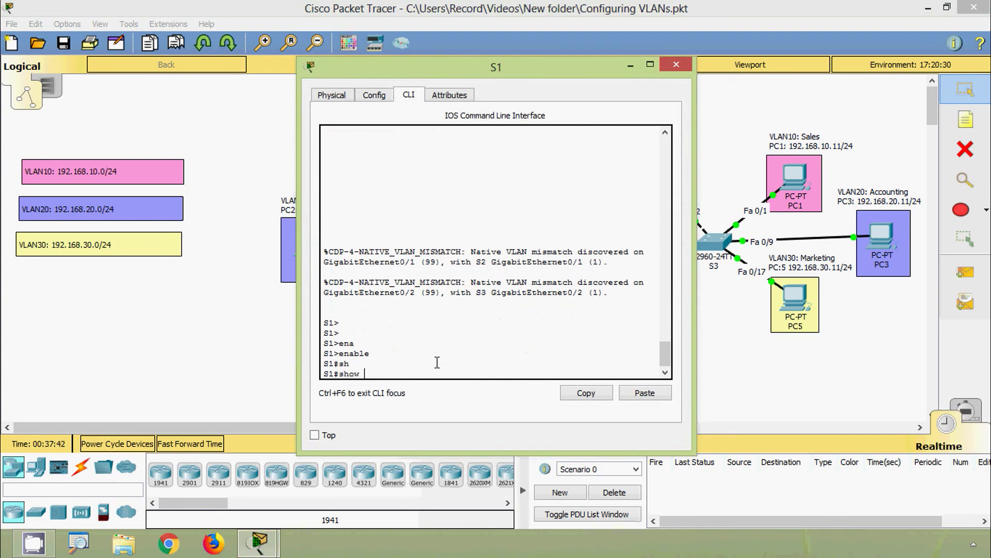
{"action": "type", "text": "inter"}
{"action": "key", "text": "Tab"}
{"action": "type", "text": "t"}
{"action": "key", "text": "Tab"}
{"action": "key", "text": "Return"}
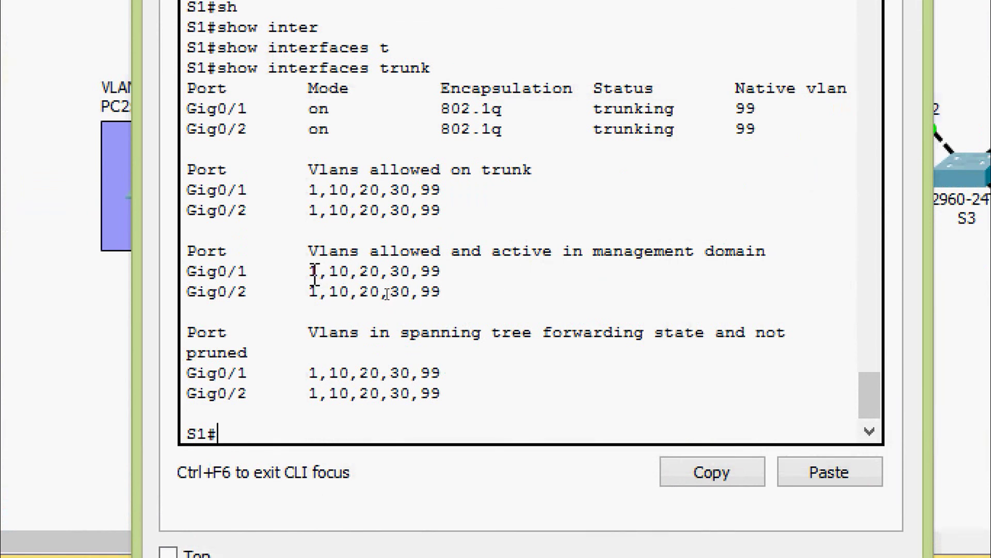
{"action": "left_click_drag", "start_coordinate": [309, 273], "coordinate": [398, 281]}
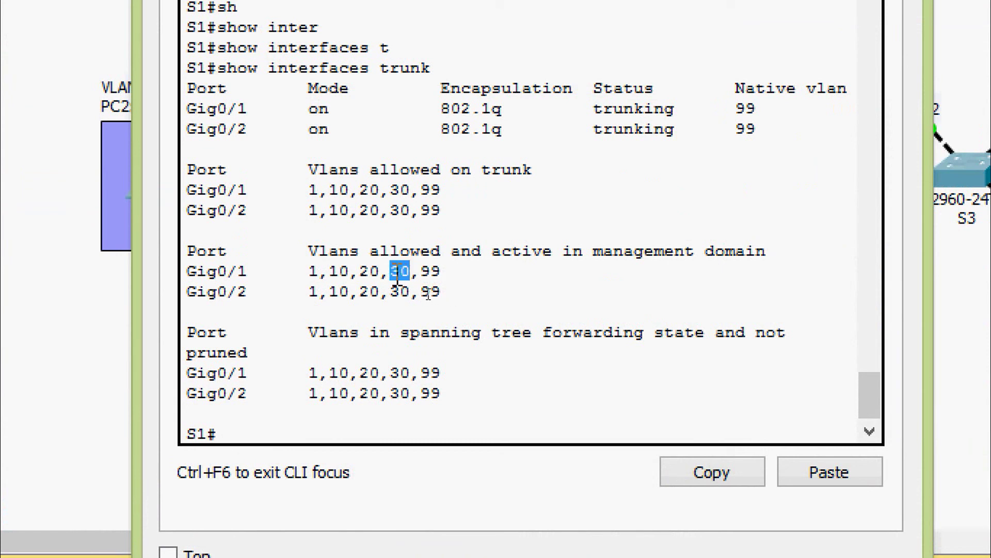
{"action": "left_click", "coordinate": [395, 276]}
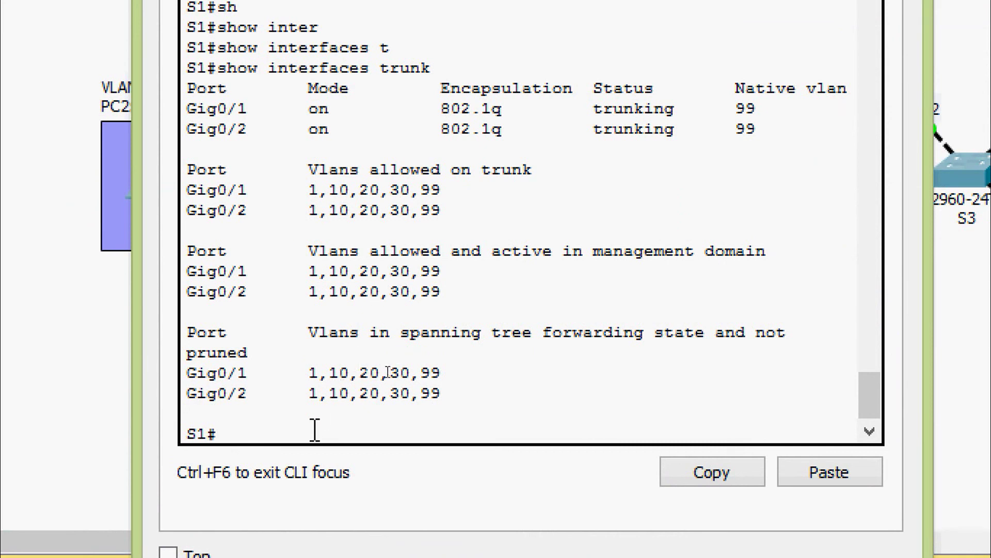
Enter global configuration mode on S1
{"action": "type", "text": "conf"}
{"action": "key", "text": "Tab"}
{"action": "type", "text": "t"}
{"action": "key", "text": "Tab"}
{"action": "key", "text": "Return"}
{"action": "key", "text": "Return"}
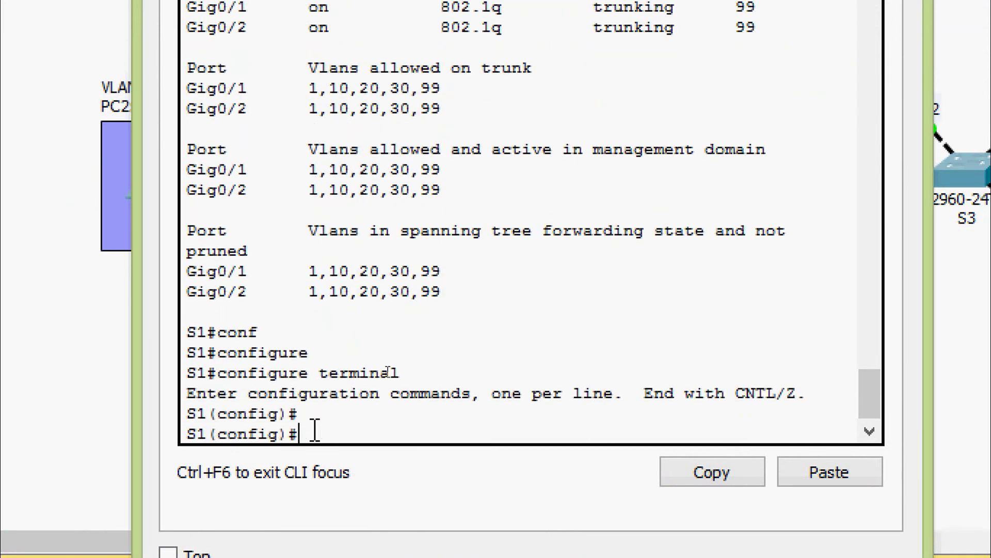
Enter interface range configuration for gigabitEthernet 0/1-2 on S1
{"action": "type", "text": "inter"}
{"action": "key", "text": "Tab"}
{"action": "type", "text": "r"}
{"action": "key", "text": "Tab"}
{"action": "type", "text": "g"}
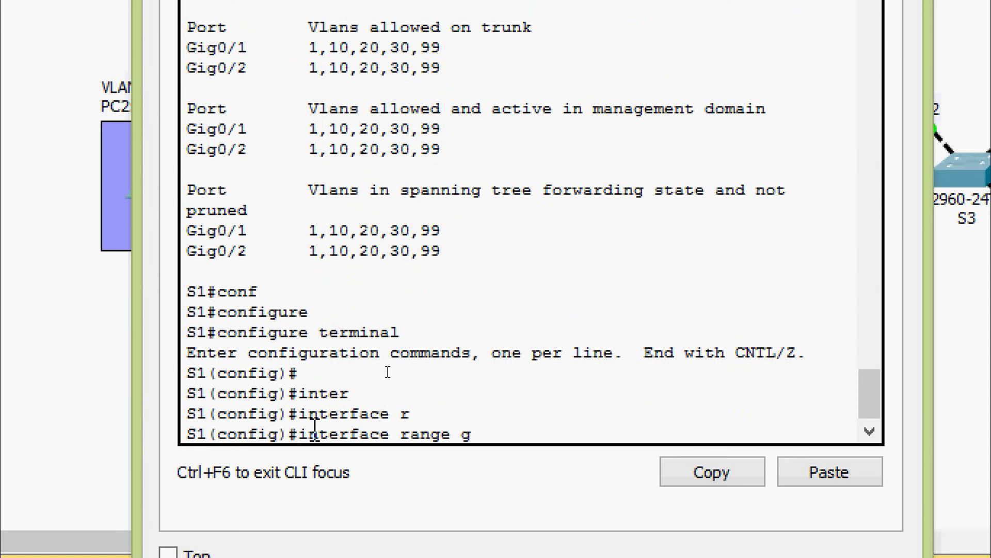
{"action": "key", "text": "Tab"}
{"action": "type", "text": "0./"}
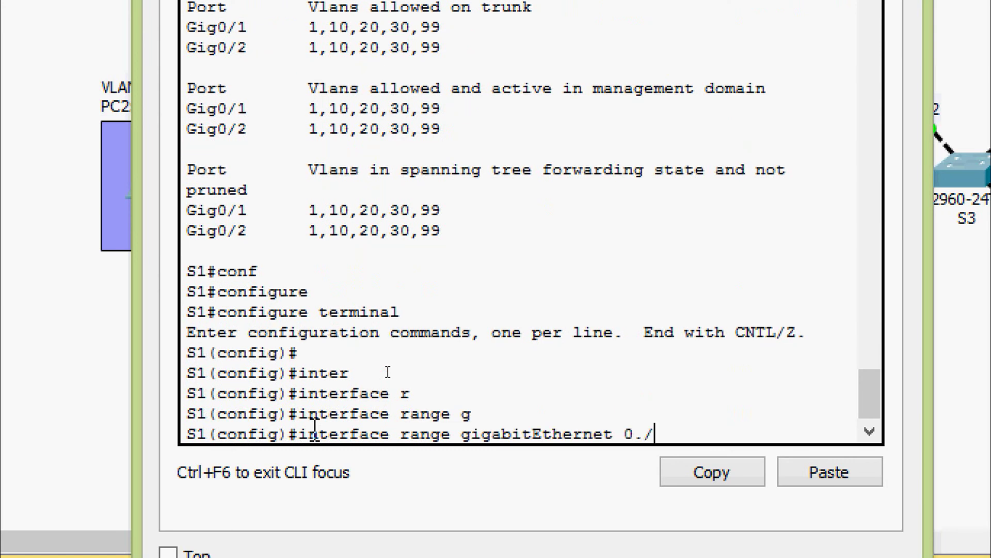
{"action": "key", "text": "BackSpace"}
{"action": "key", "text": "BackSpace"}
{"action": "type", "text": "/"}
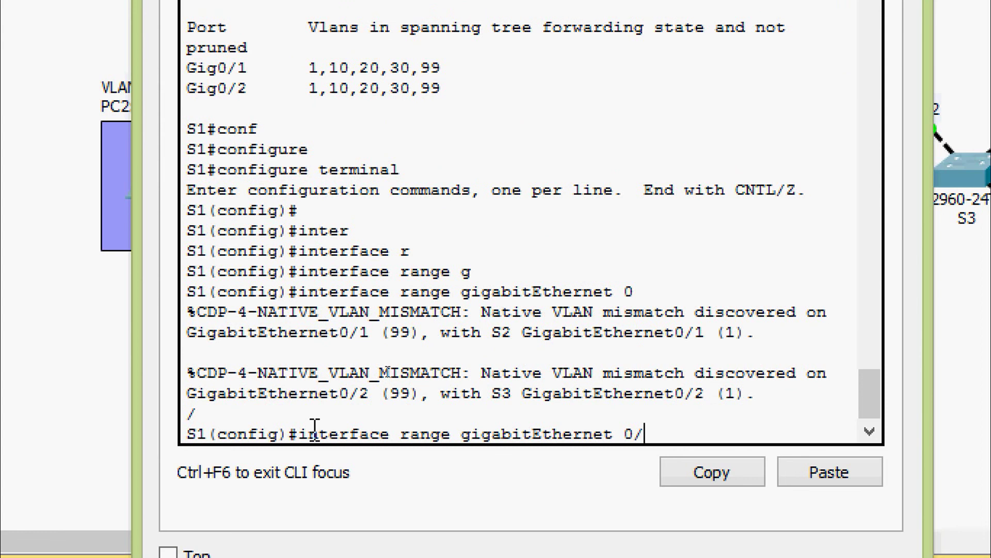
{"action": "type", "text": "1-2"}
{"action": "key", "text": "Return"}
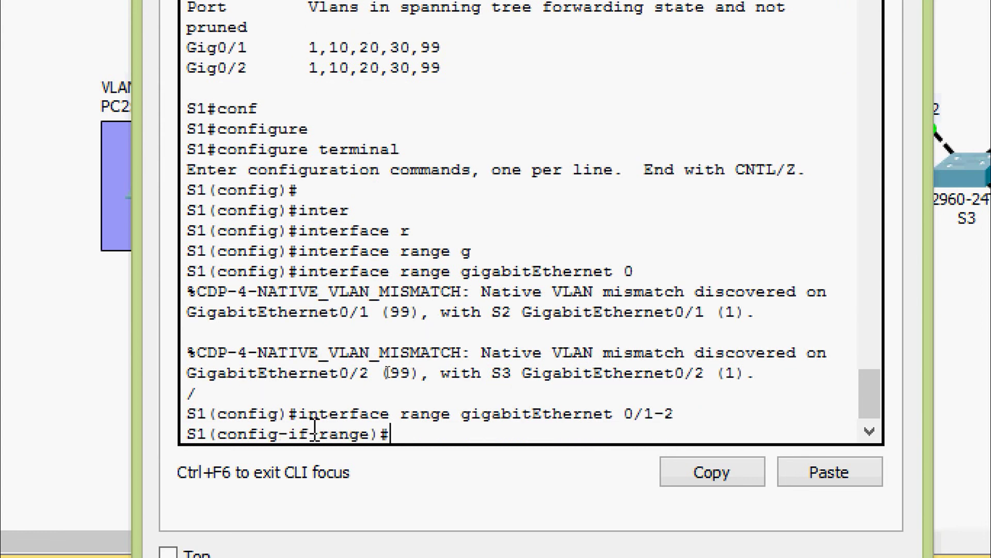
Restrict the allowed VLANs on S1's selected trunk interfaces to 1,10,20,99 and return to privileged EXEC mode
{"action": "type", "text": "sw"}
{"action": "key", "text": "Tab"}
{"action": "type", "text": "tr"}
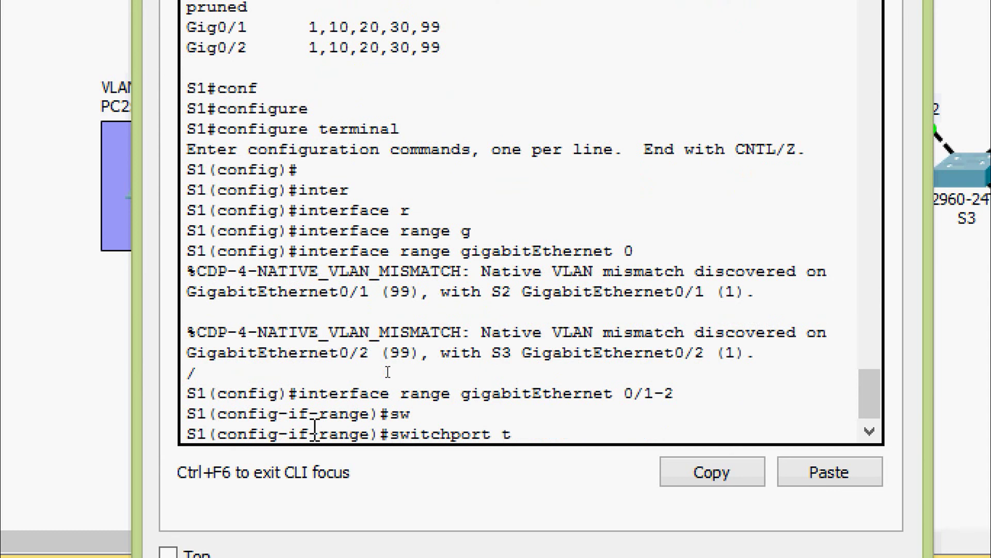
{"action": "key", "text": "Tab"}
{"action": "type", "text": "al"}
{"action": "key", "text": "Tab"}
{"action": "type", "text": "v"}
{"action": "key", "text": "Tab"}
{"action": "type", "text": "1"}
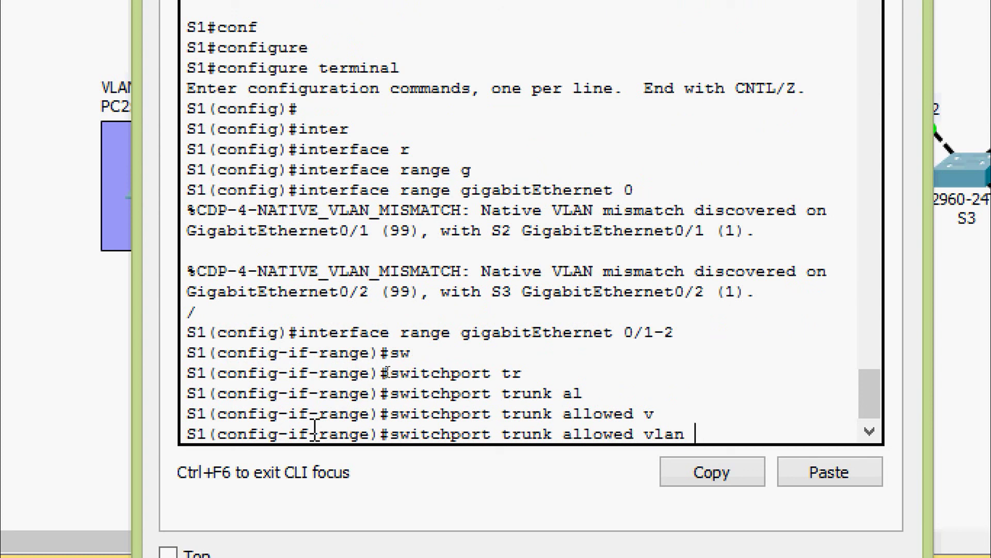
{"action": "type", "text": "1,10,20,99"}
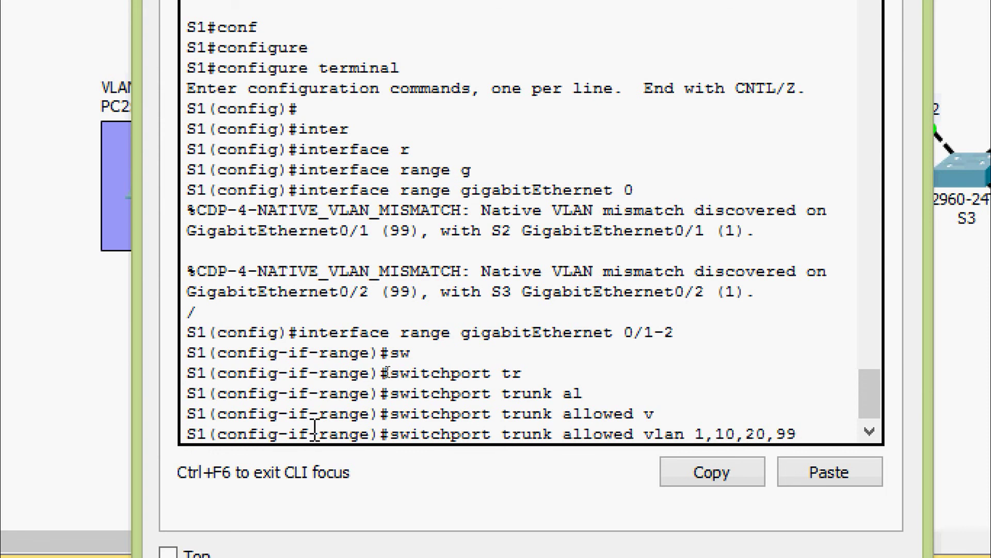
{"action": "key", "text": "Return"}
{"action": "key", "text": "ctrl+z"}
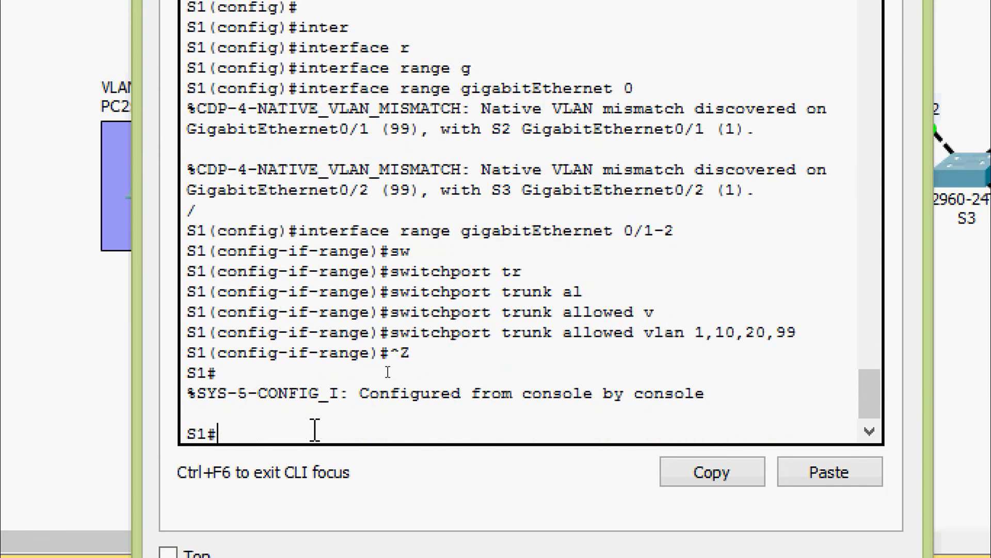
Display S1's trunk interfaces and examine the VLANs allowed and active on Gig0/1 and Gig0/2
{"action": "type", "text": "sh"}
{"action": "key", "text": "Tab"}
{"action": "type", "text": "inter"}
{"action": "key", "text": "Tab"}
{"action": "type", "text": "t"}
{"action": "key", "text": "Tab"}
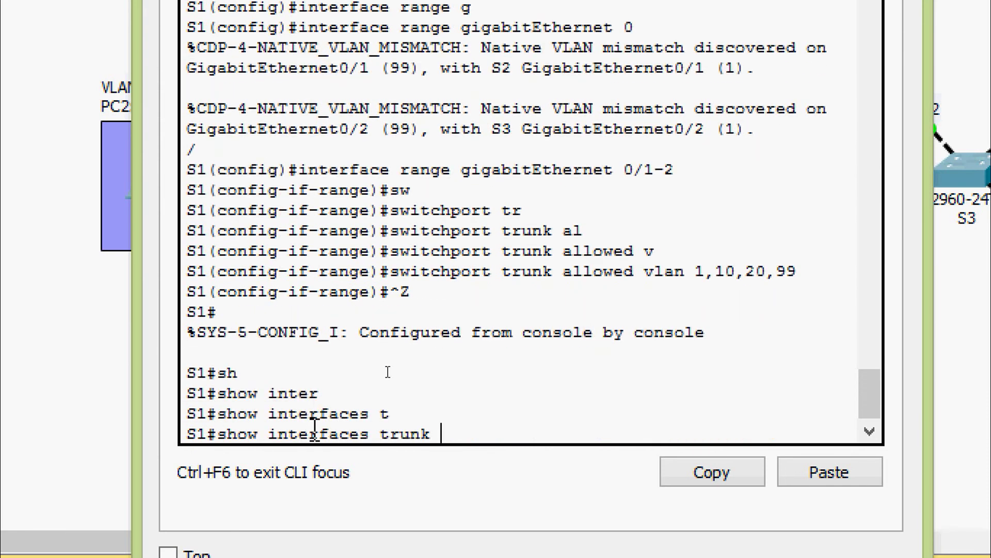
{"action": "key", "text": "Return"}
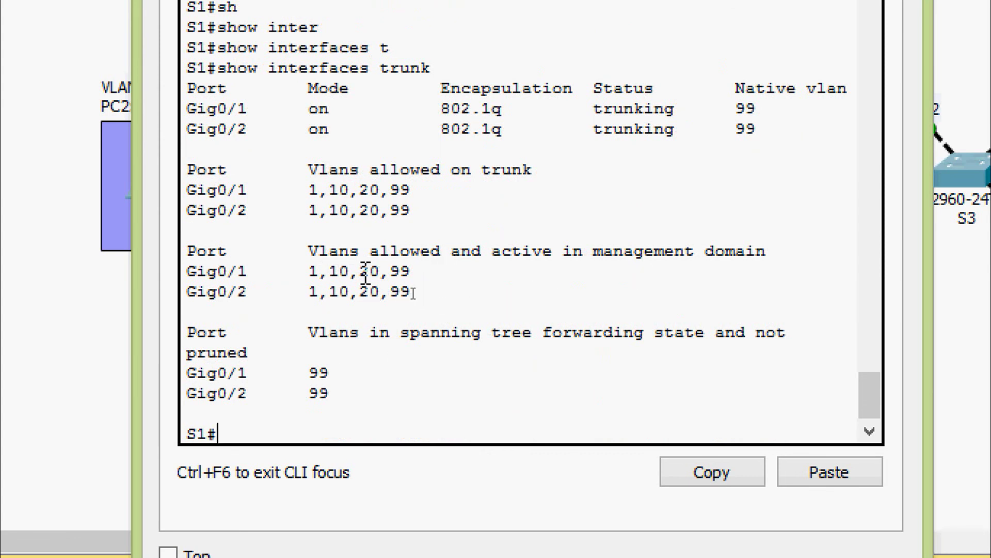
{"action": "left_click_drag", "start_coordinate": [413, 293], "coordinate": [182, 271]}
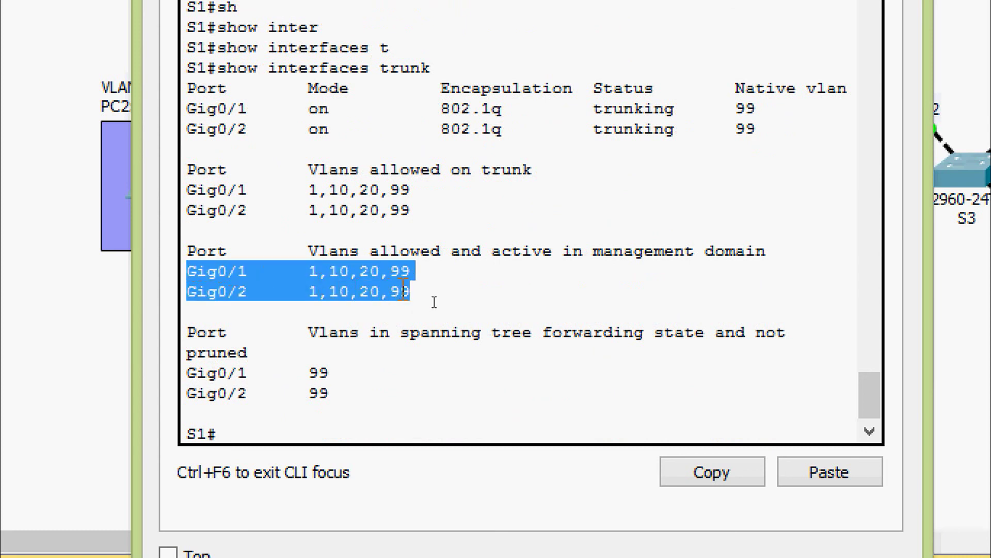
{"action": "left_click", "coordinate": [416, 292]}
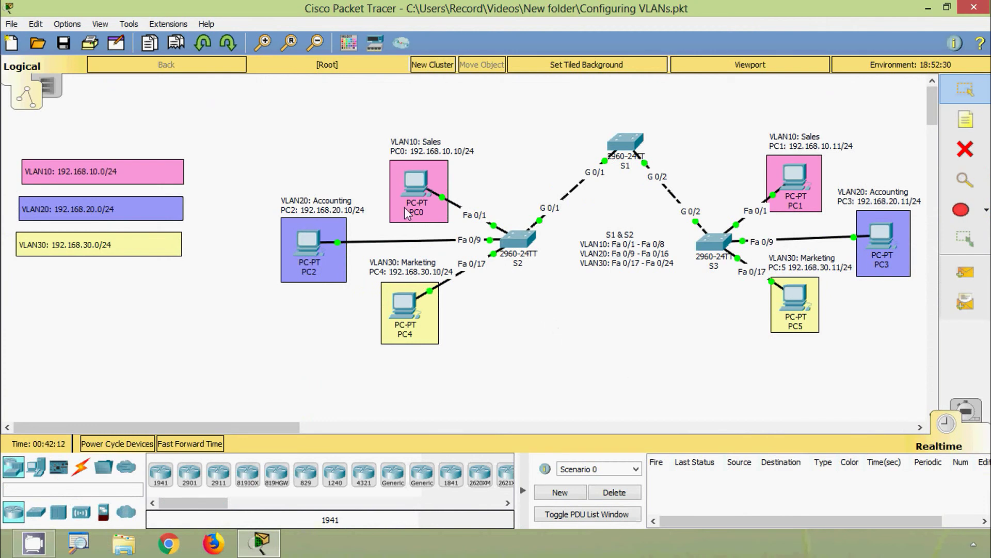
Test VLAN 10 and VLAN 20 with simple PDUs from PC0 to PC1 and PC2 to PC3, and delete the scenario's results
{"action": "left_click", "coordinate": [958, 281]}
{"action": "left_click", "coordinate": [419, 186]}
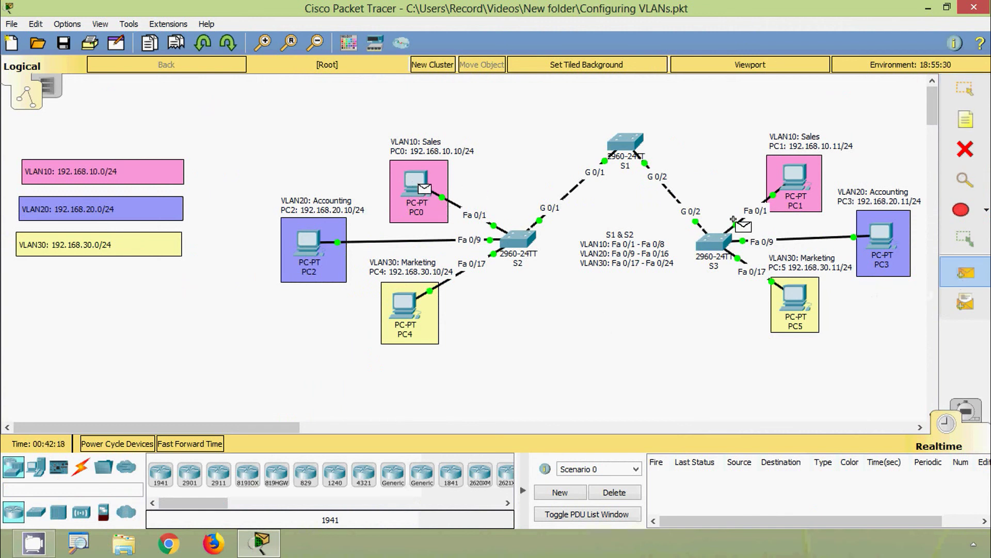
{"action": "left_click", "coordinate": [795, 185]}
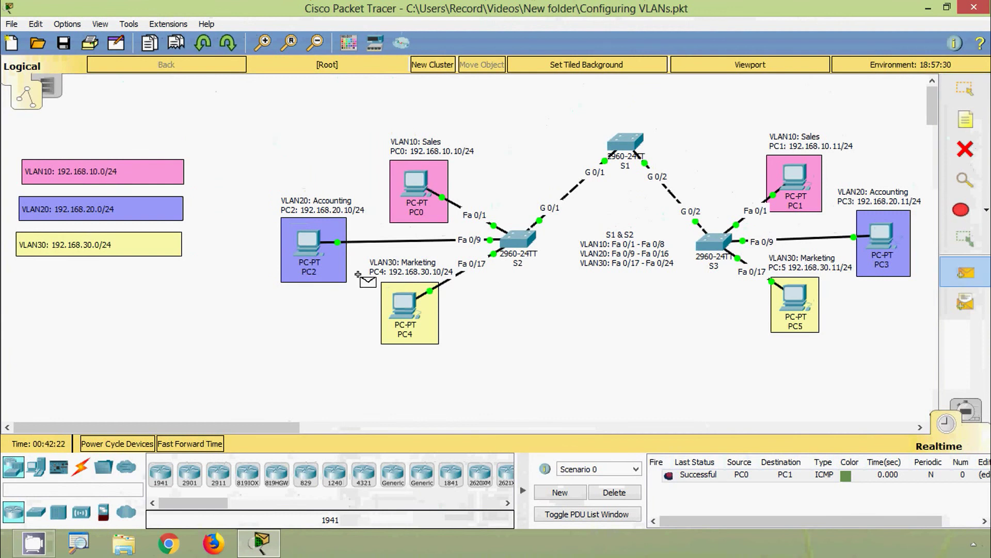
{"action": "left_click", "coordinate": [318, 237]}
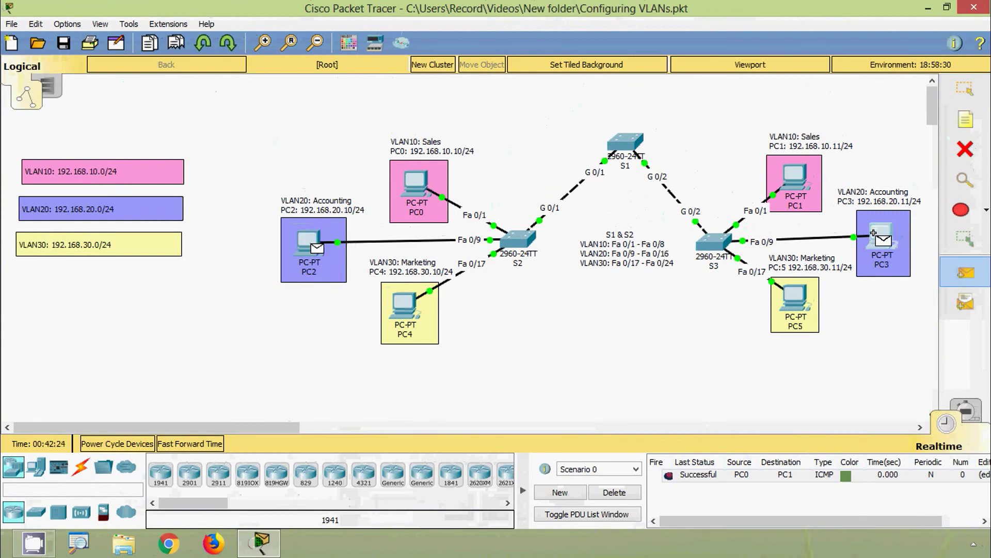
{"action": "left_click", "coordinate": [872, 233]}
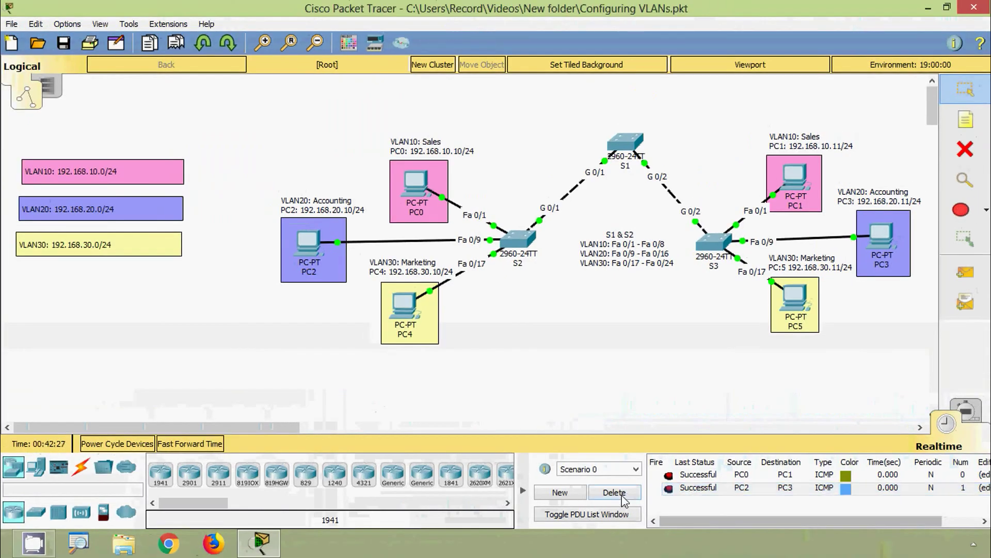
{"action": "left_click", "coordinate": [506, 467]}
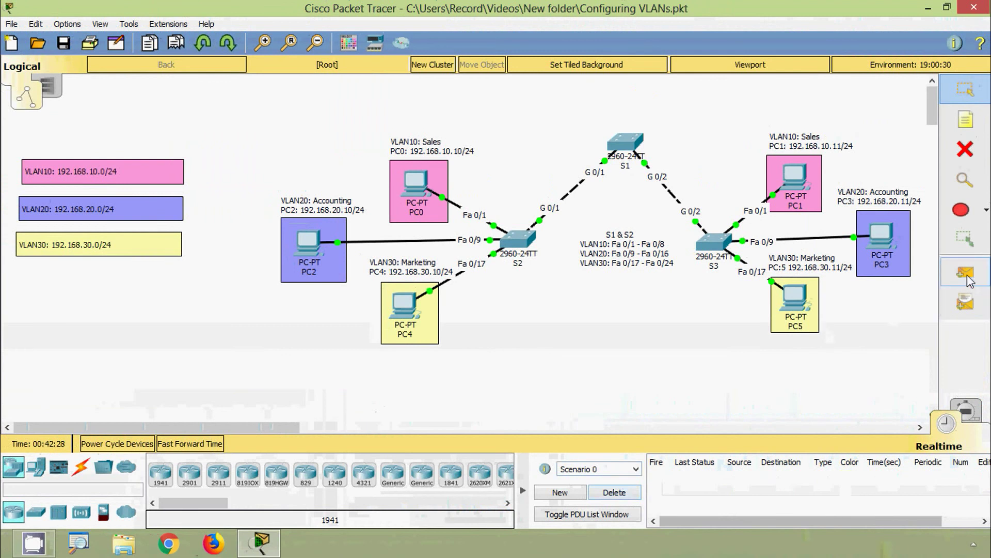
Send simple PDUs from PC4 to PC5, repeating the test once, to check VLAN 30 connectivity across the trunks
{"action": "left_click", "coordinate": [965, 272]}
{"action": "left_click", "coordinate": [408, 307]}
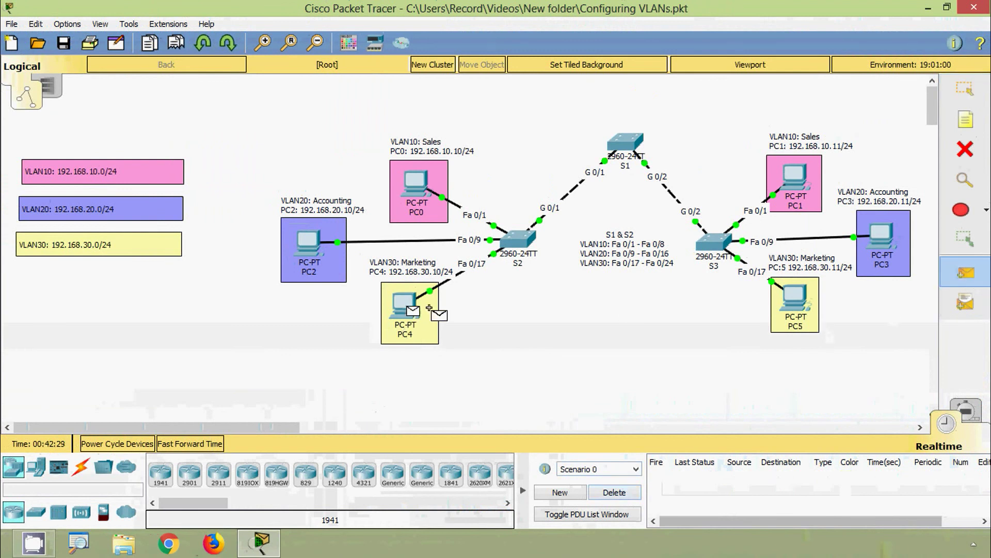
{"action": "left_click", "coordinate": [799, 299]}
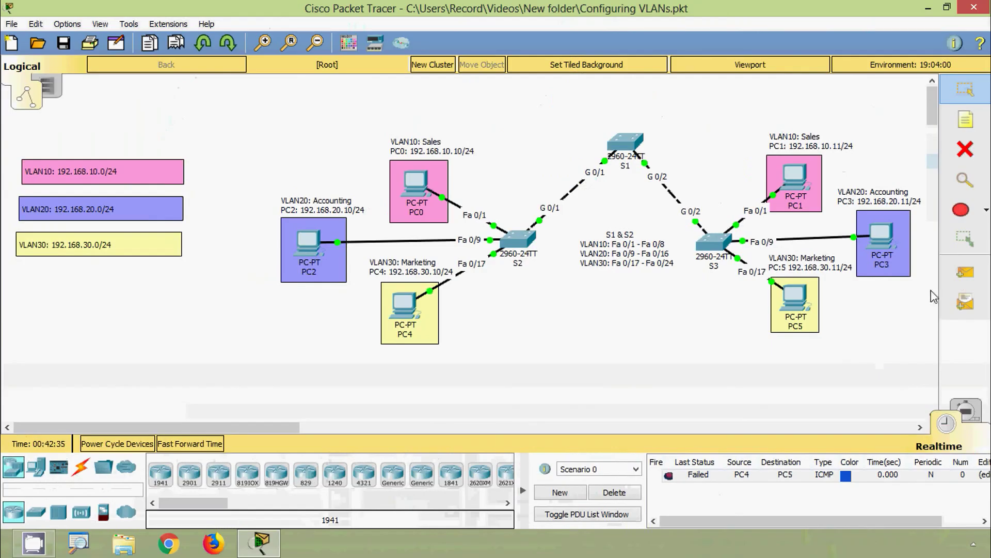
{"action": "left_click", "coordinate": [964, 272]}
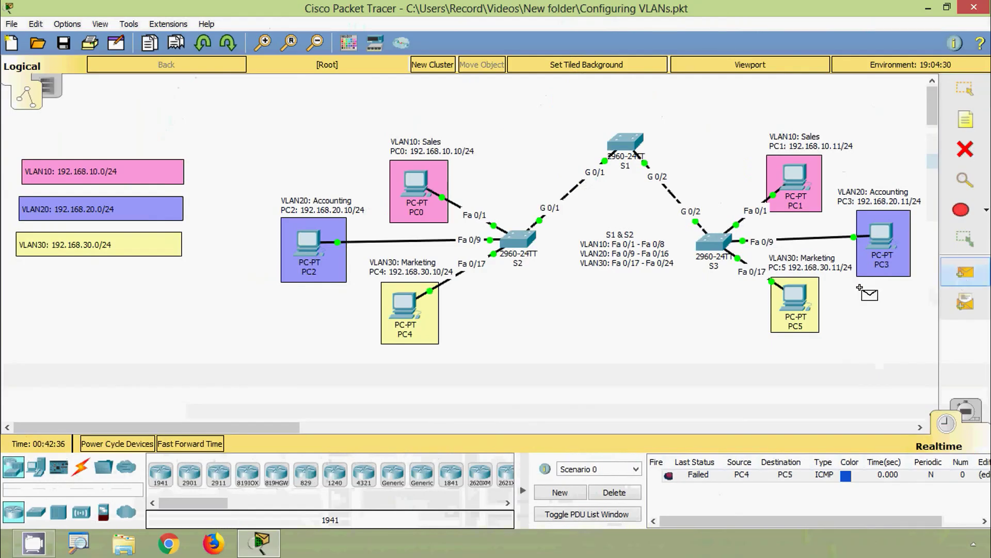
{"action": "left_click", "coordinate": [405, 309]}
{"action": "left_click", "coordinate": [795, 300]}
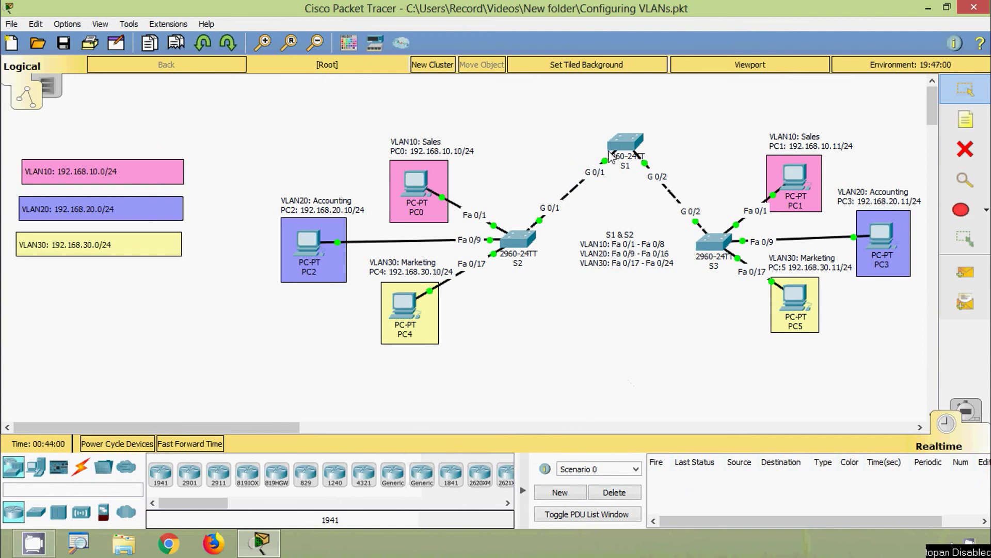
Open S1's command line and enter global configuration mode
{"action": "left_click", "coordinate": [625, 143]}
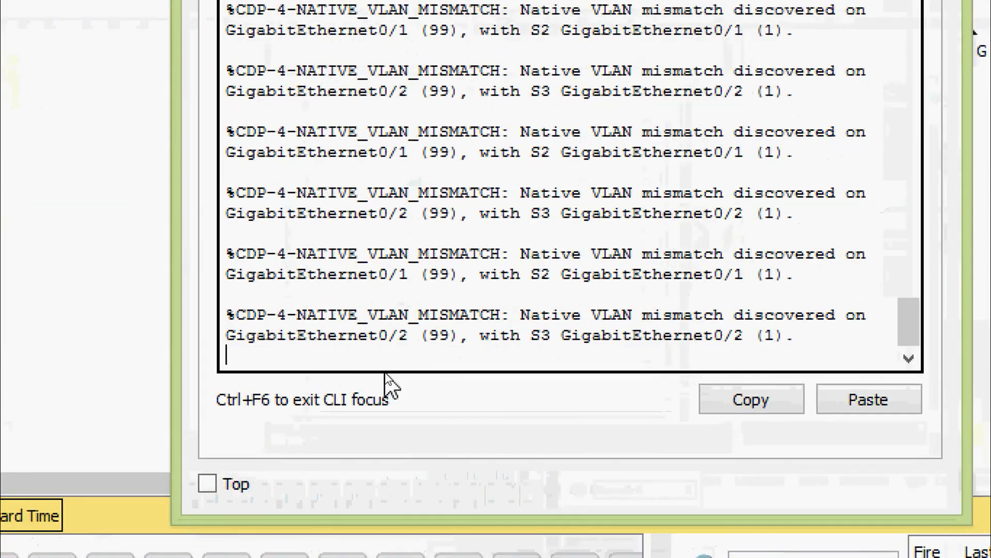
{"action": "key", "text": "Return"}
{"action": "key", "text": "Return"}
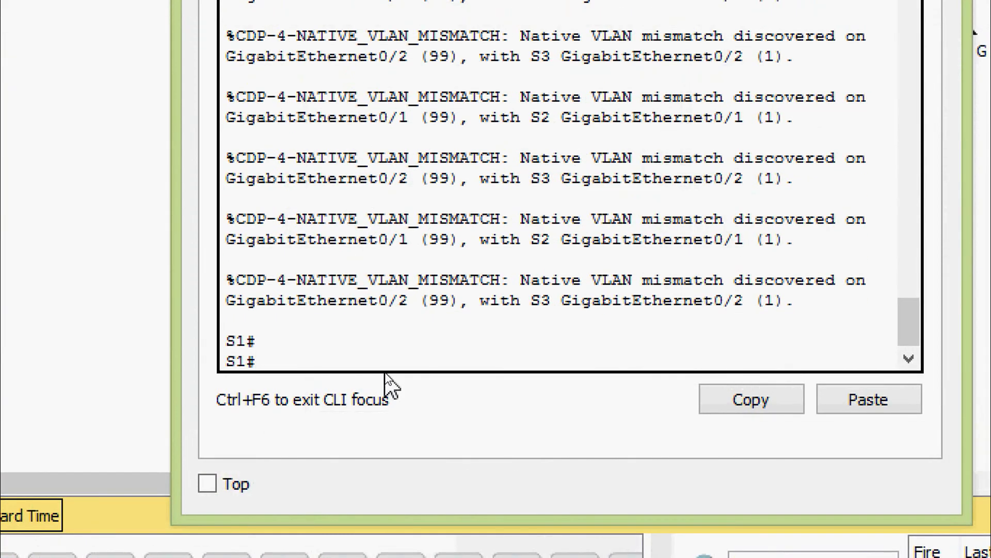
{"action": "type", "text": "conf"}
{"action": "key", "text": "Tab"}
{"action": "type", "text": "t"}
{"action": "key", "text": "Tab"}
{"action": "key", "text": "Return"}
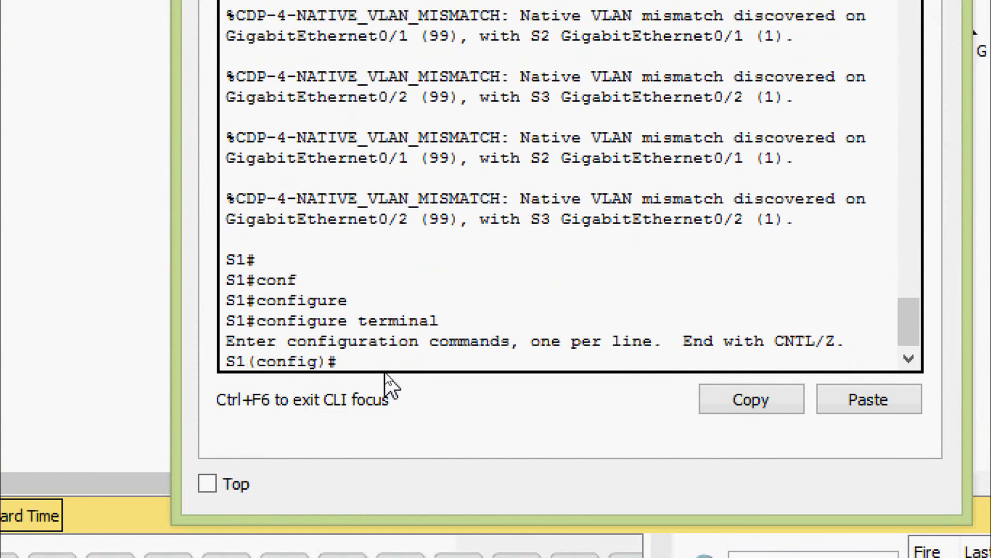
Select the interface range gigabitEthernet 0/1-2 on S1 for configuration
{"action": "type", "text": "inter"}
{"action": "key", "text": "Tab"}
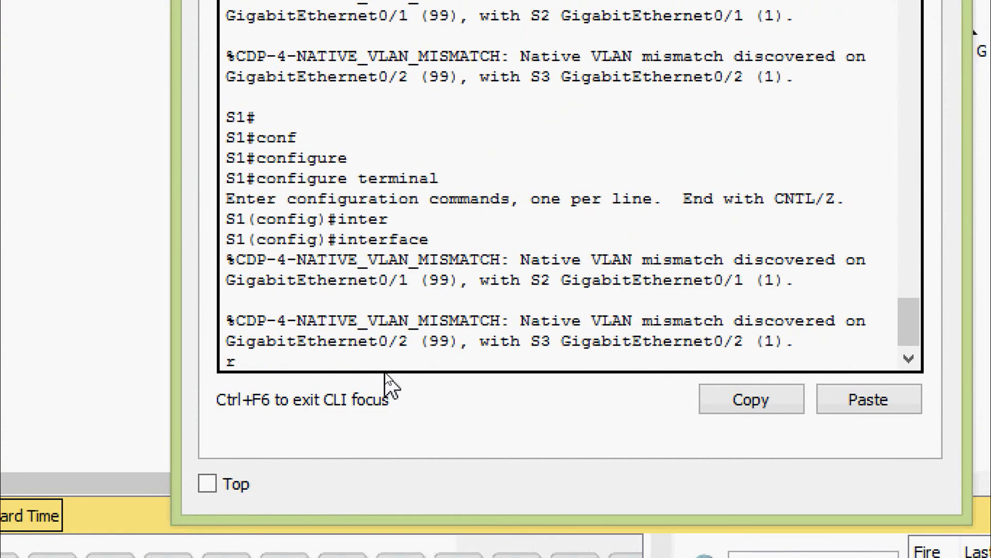
{"action": "type", "text": "r"}
{"action": "key", "text": "Tab"}
{"action": "type", "text": "g"}
{"action": "key", "text": "Tab"}
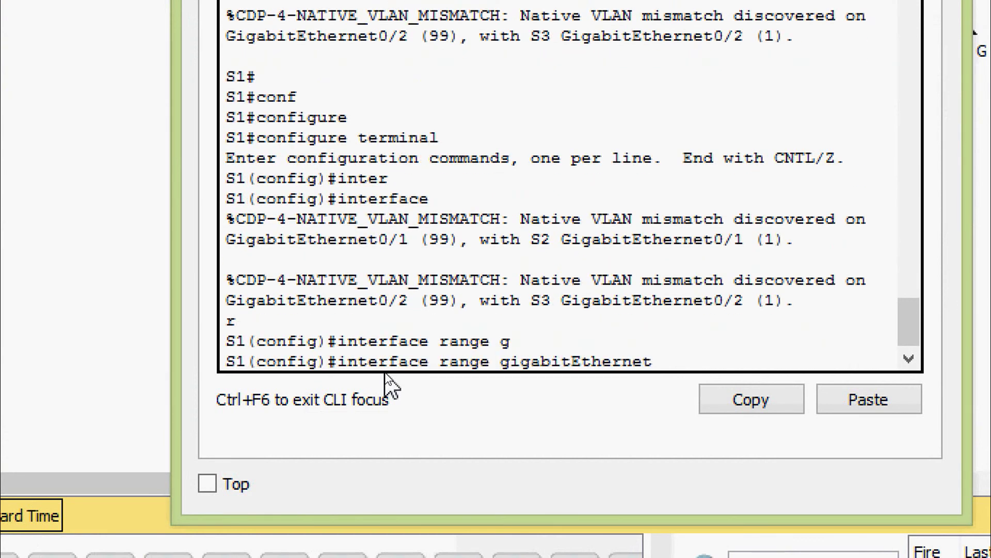
{"action": "type", "text": "0/1-2"}
{"action": "key", "text": "Return"}
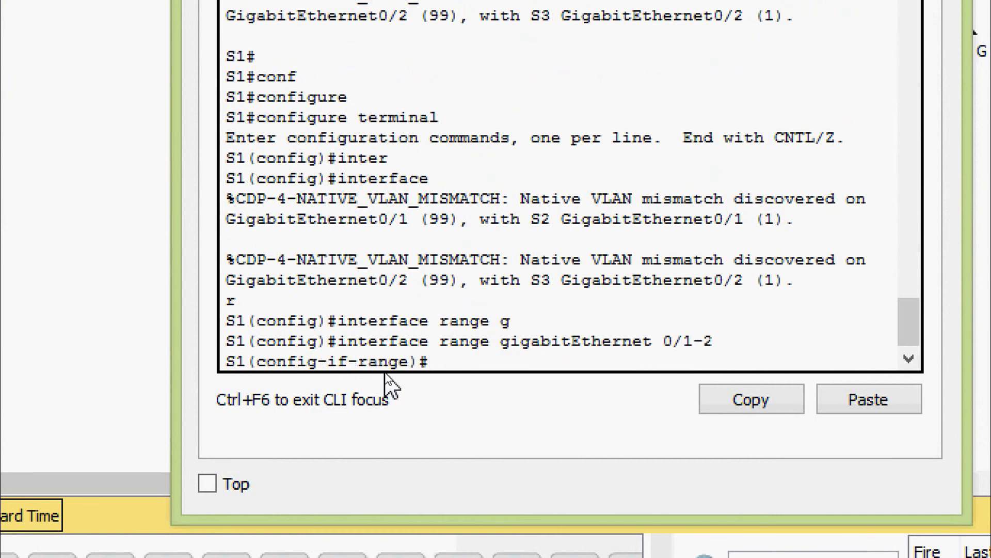
List the allowed VLAN options, set the trunks' allowed VLANs to 1,10,20,30,99, and return to privileged EXEC mode
{"action": "type", "text": "sw"}
{"action": "key", "text": "Tab"}
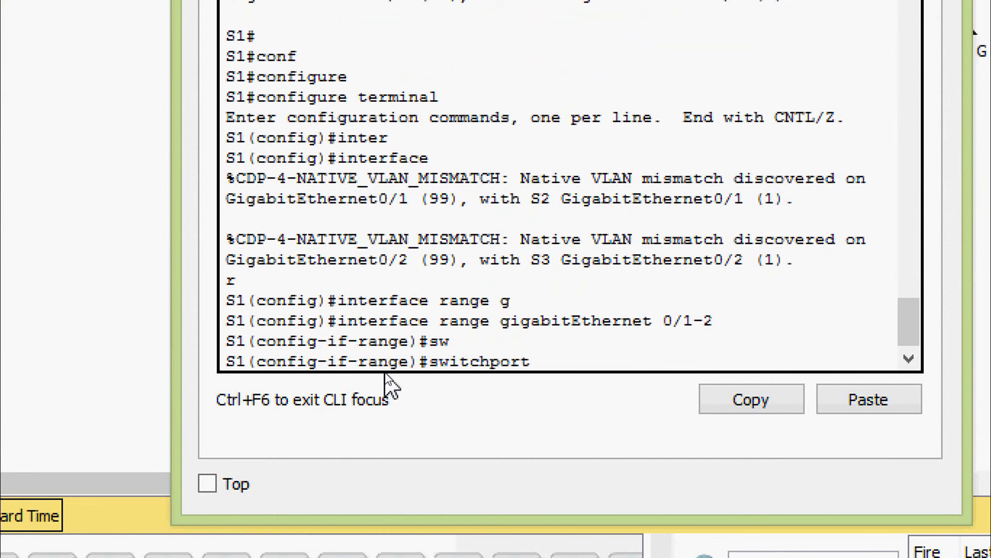
{"action": "type", "text": "tr"}
{"action": "key", "text": "Tab"}
{"action": "type", "text": "al"}
{"action": "key", "text": "Tab"}
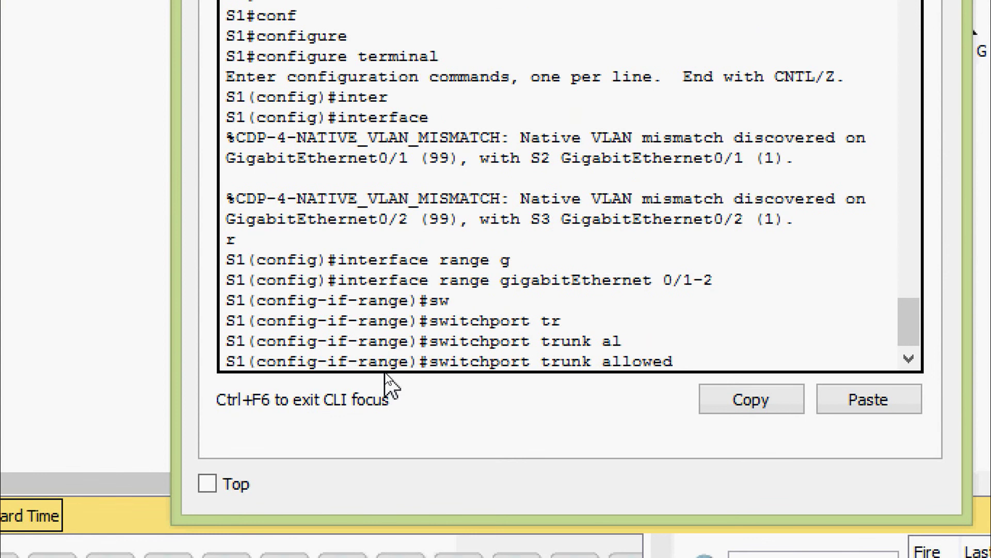
{"action": "type", "text": "v"}
{"action": "key", "text": "Tab"}
{"action": "type", "text": "?"}
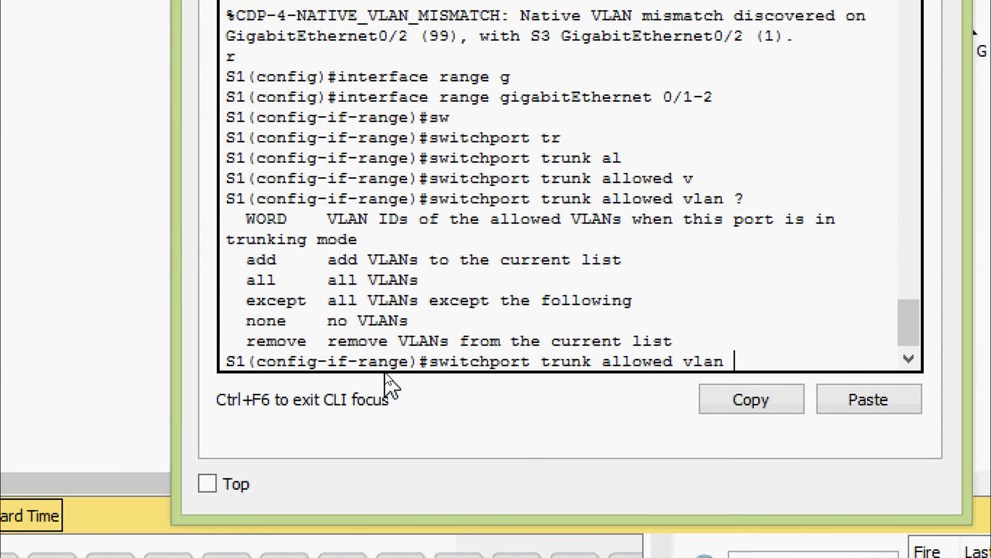
{"action": "type", "text": "1,10,20,"}
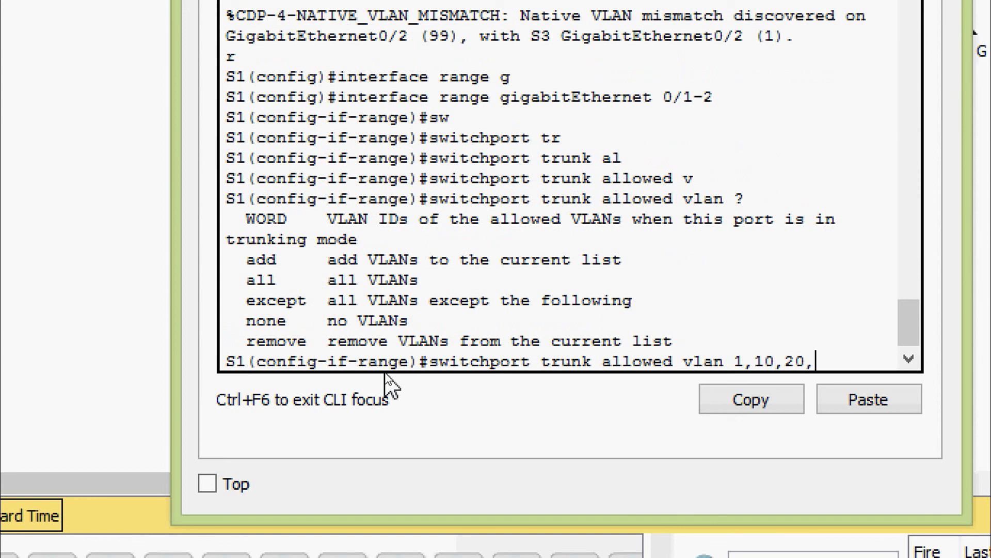
{"action": "type", "text": "30,99"}
{"action": "key", "text": "Return"}
{"action": "key", "text": "ctrl+z"}
Display S1's trunk interfaces, examine whether VLAN 30 is allowed and active on Gig0/1 and Gig0/2, and close S1's window
{"action": "type", "text": "sh"}
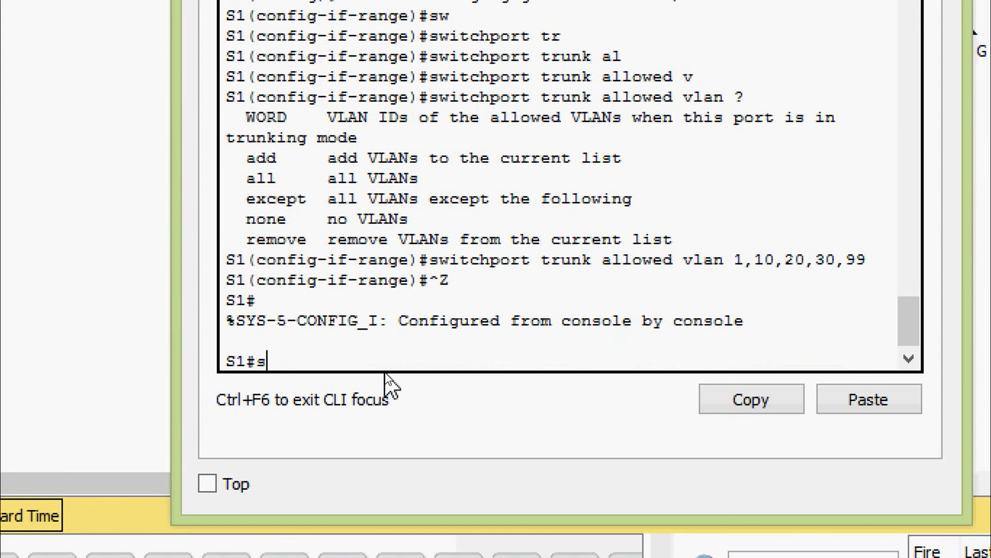
{"action": "key", "text": "Tab"}
{"action": "type", "text": "inte"}
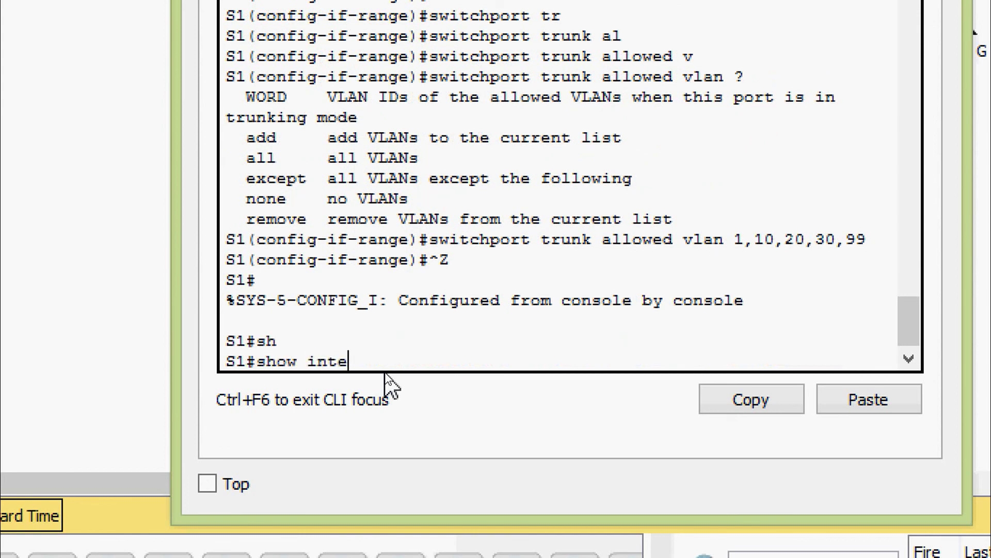
{"action": "type", "text": "r"}
{"action": "key", "text": "Tab"}
{"action": "type", "text": "t"}
{"action": "key", "text": "Tab"}
{"action": "key", "text": "Return"}
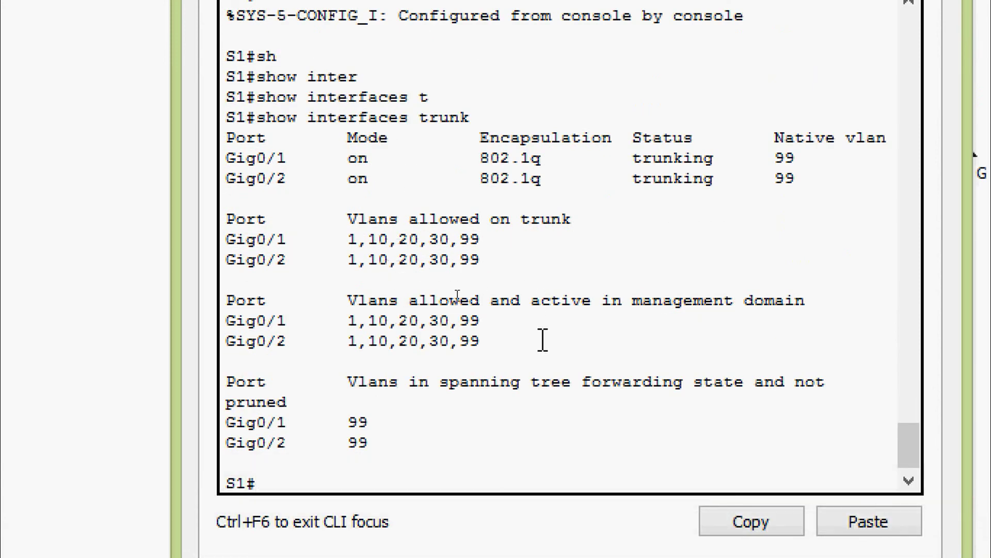
{"action": "left_click_drag", "start_coordinate": [349, 323], "coordinate": [443, 341]}
{"action": "left_click", "coordinate": [467, 343]}
{"action": "double_click", "coordinate": [437, 321]}
{"action": "left_click", "coordinate": [440, 341]}
{"action": "left_click", "coordinate": [658, 64]}
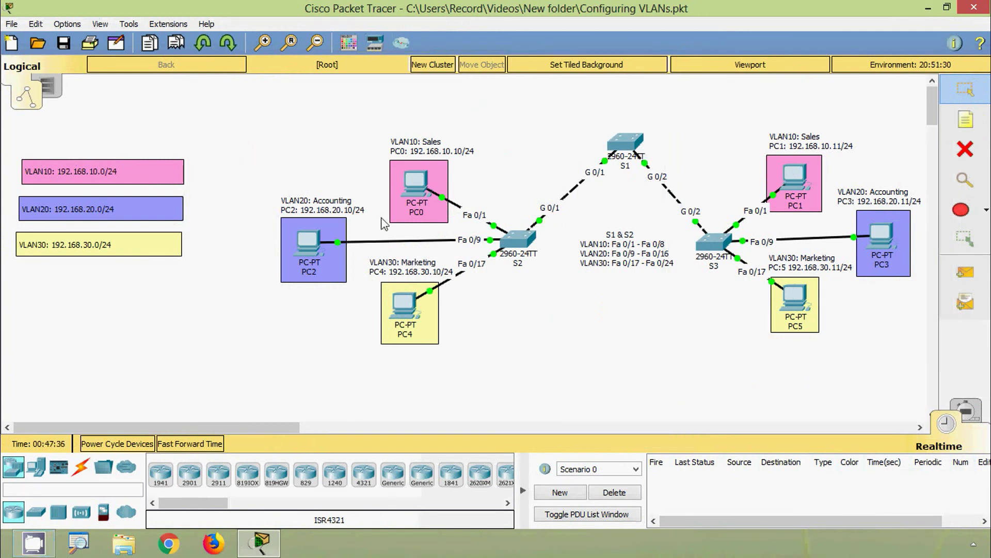
Test connectivity within VLANs 10 and 20 by sending simple PDUs from PC0 to PC1 and from PC2 to PC3
{"action": "left_click", "coordinate": [960, 277]}
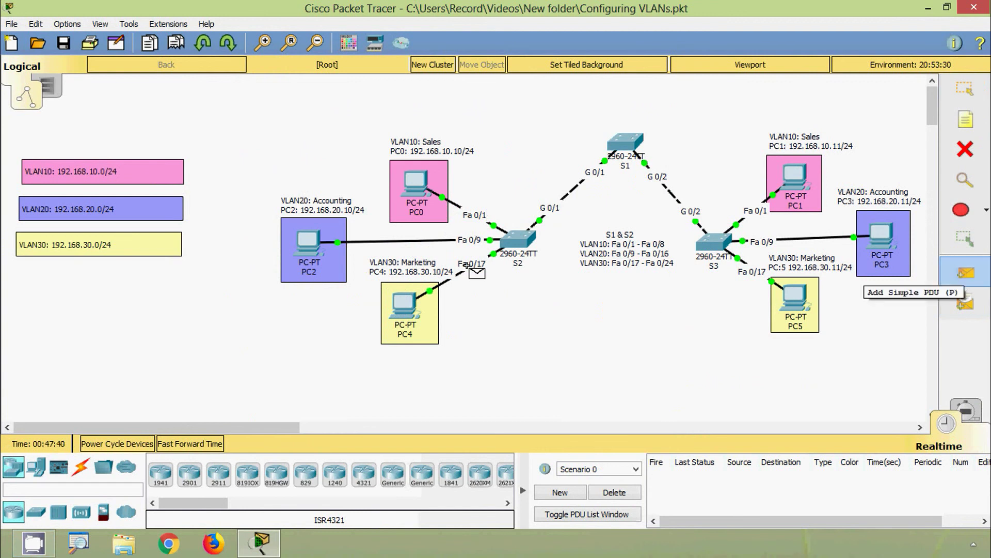
{"action": "left_click", "coordinate": [422, 196]}
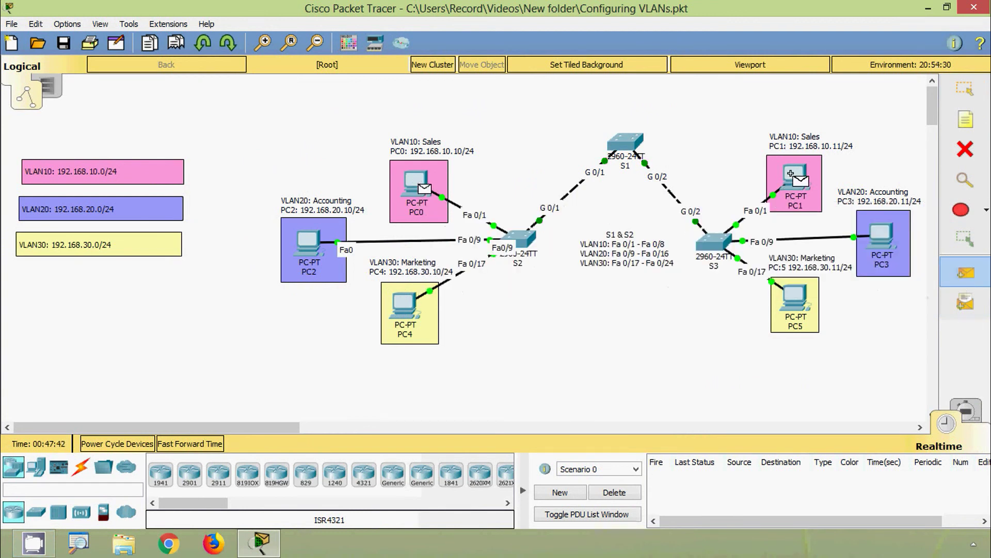
{"action": "left_click", "coordinate": [795, 178]}
{"action": "left_click", "coordinate": [965, 272]}
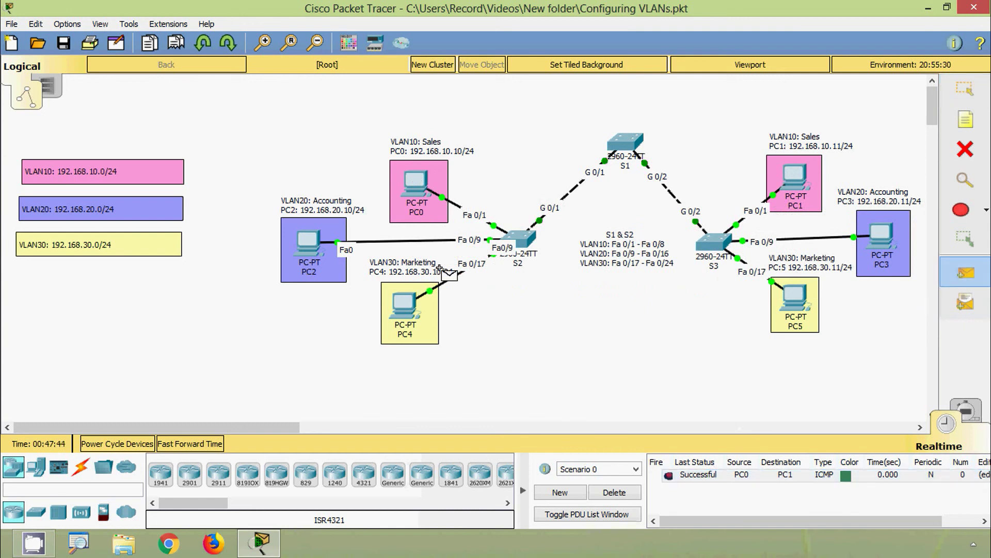
{"action": "left_click", "coordinate": [311, 244]}
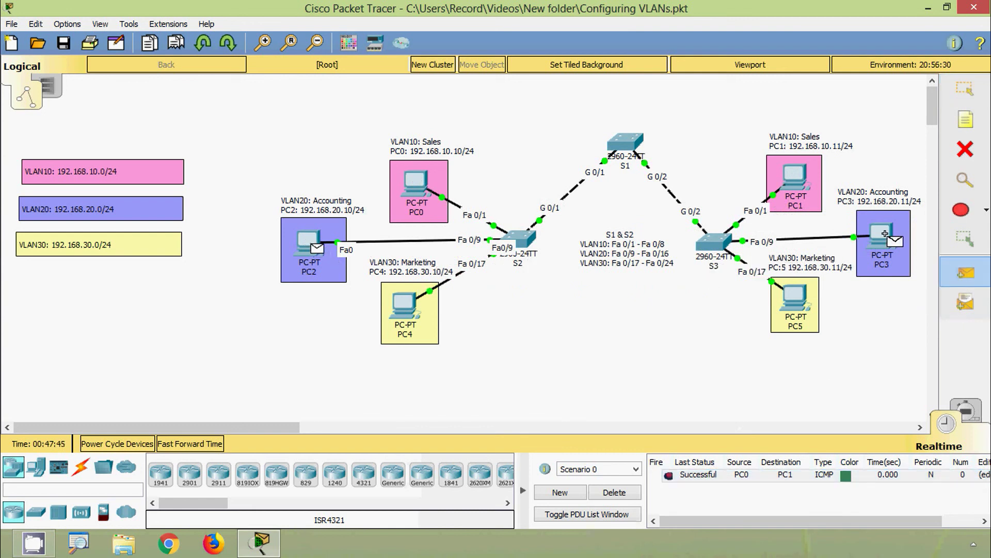
{"action": "left_click", "coordinate": [883, 240]}
Test VLAN 30 connectivity with a simple PDU from PC4 to PC5, and delete Scenario 0's PDU results
{"action": "left_click", "coordinate": [965, 272]}
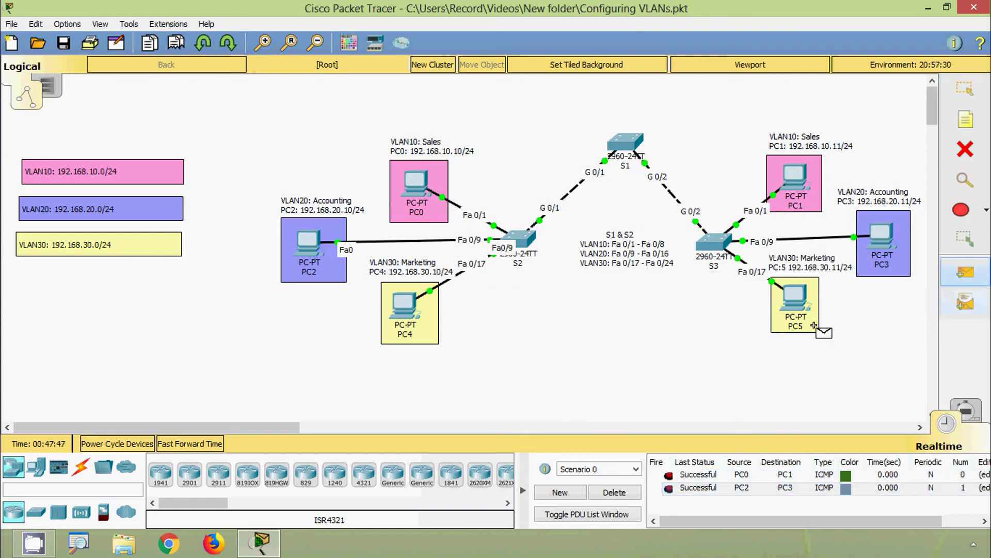
{"action": "left_click", "coordinate": [396, 310]}
{"action": "left_click", "coordinate": [795, 306]}
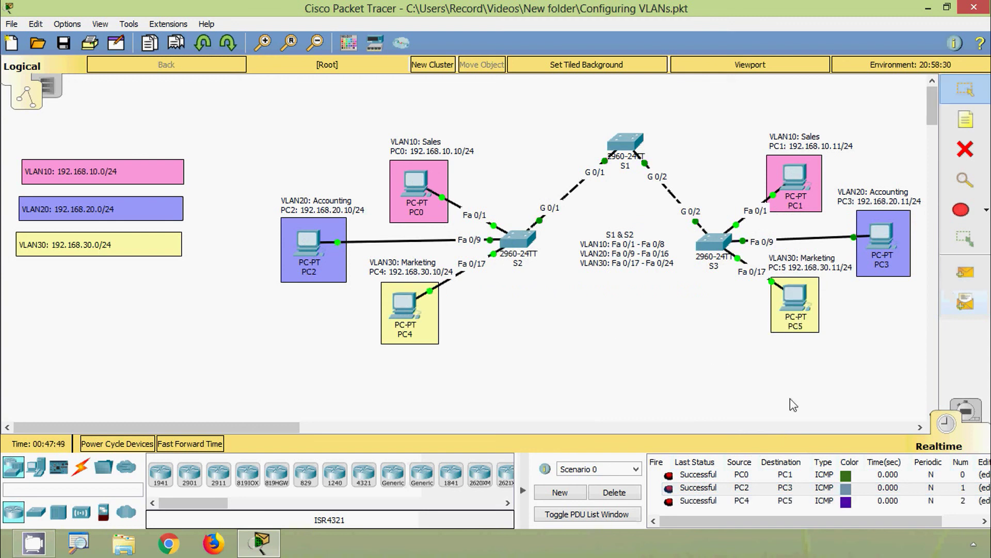
{"action": "left_click", "coordinate": [623, 493]}
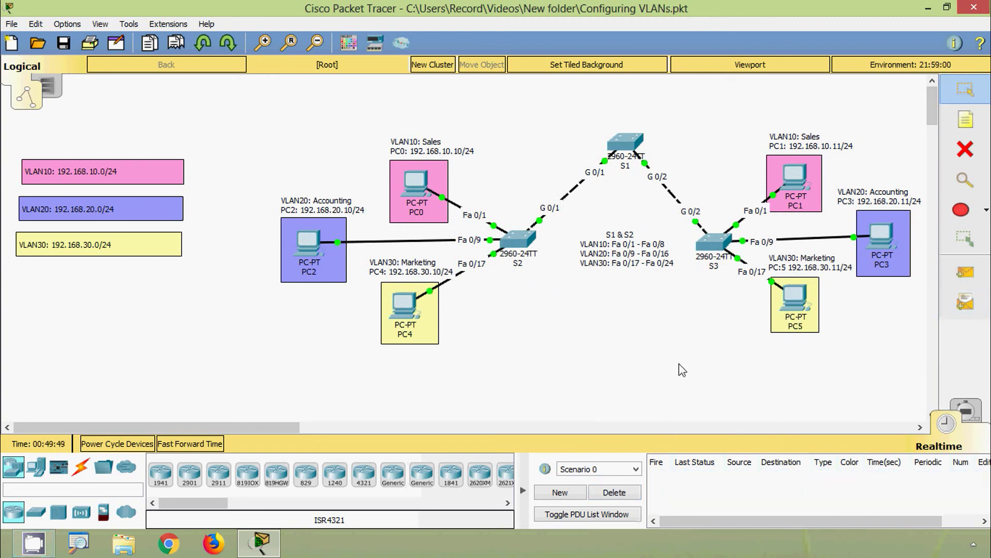